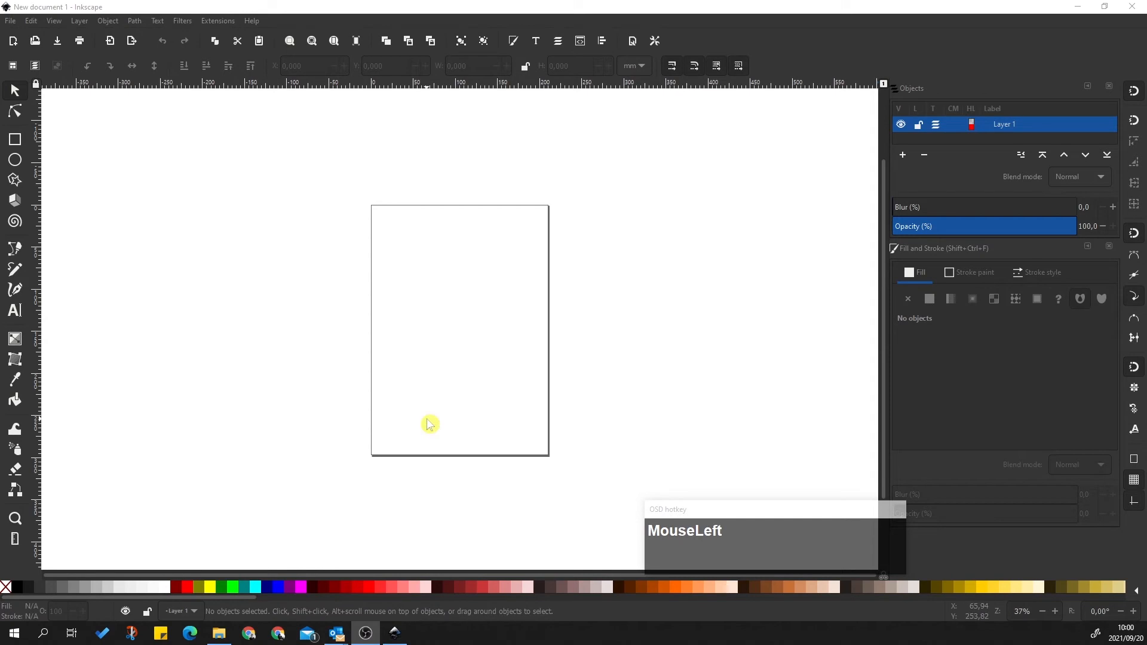
# Focus the Inkscape window showing the blank new document with Layer 1
pyautogui.click(662, 306)
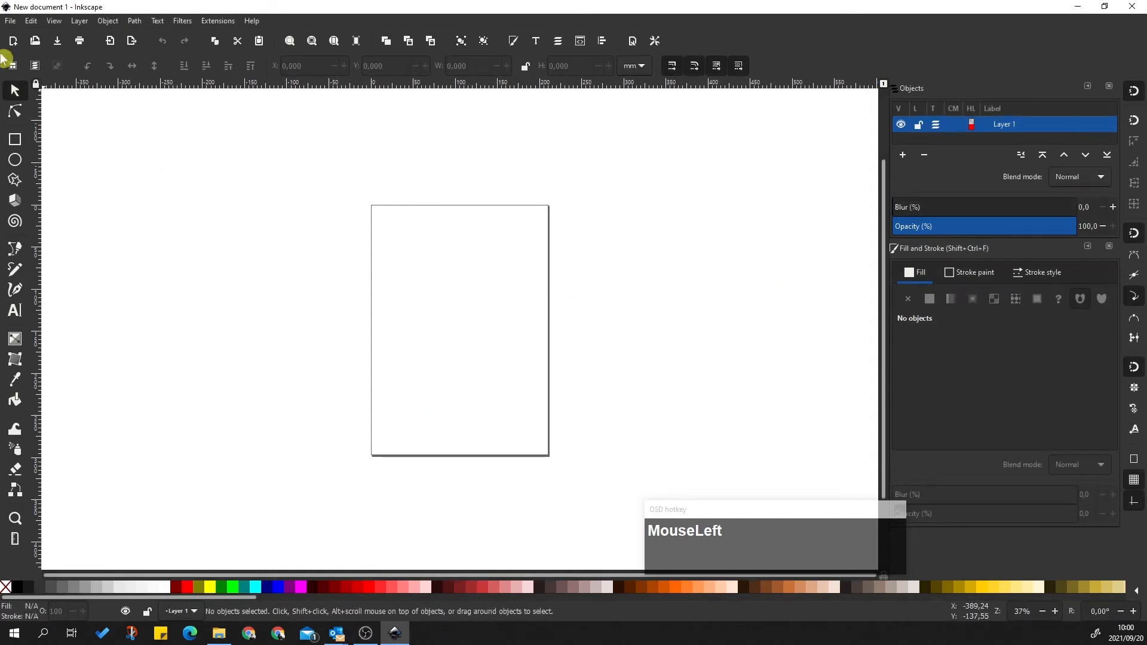
# Set the page size to A3 portrait (297 × 420 mm) in Document Properties
pyautogui.click(11, 22)
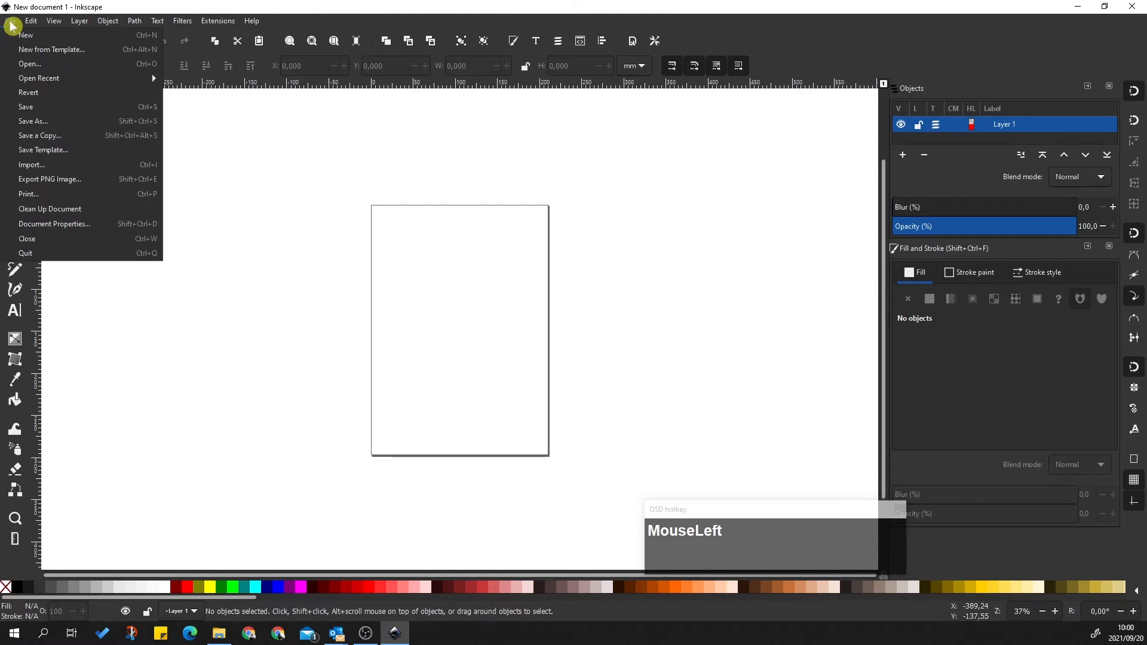
pyautogui.click(62, 225)
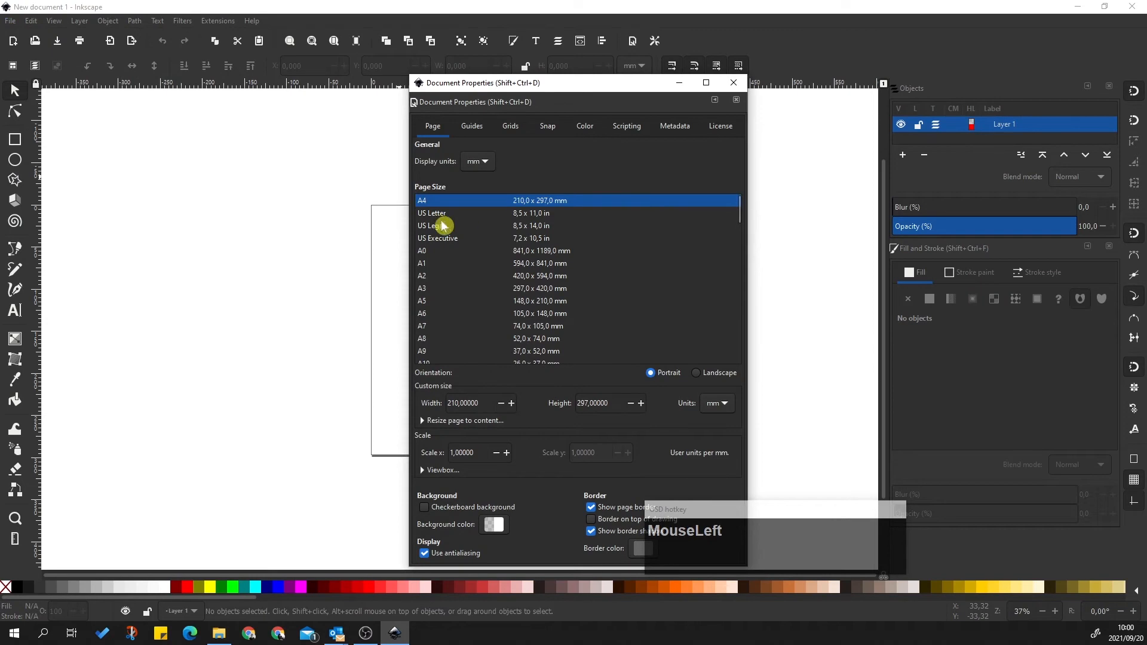
pyautogui.click(426, 292)
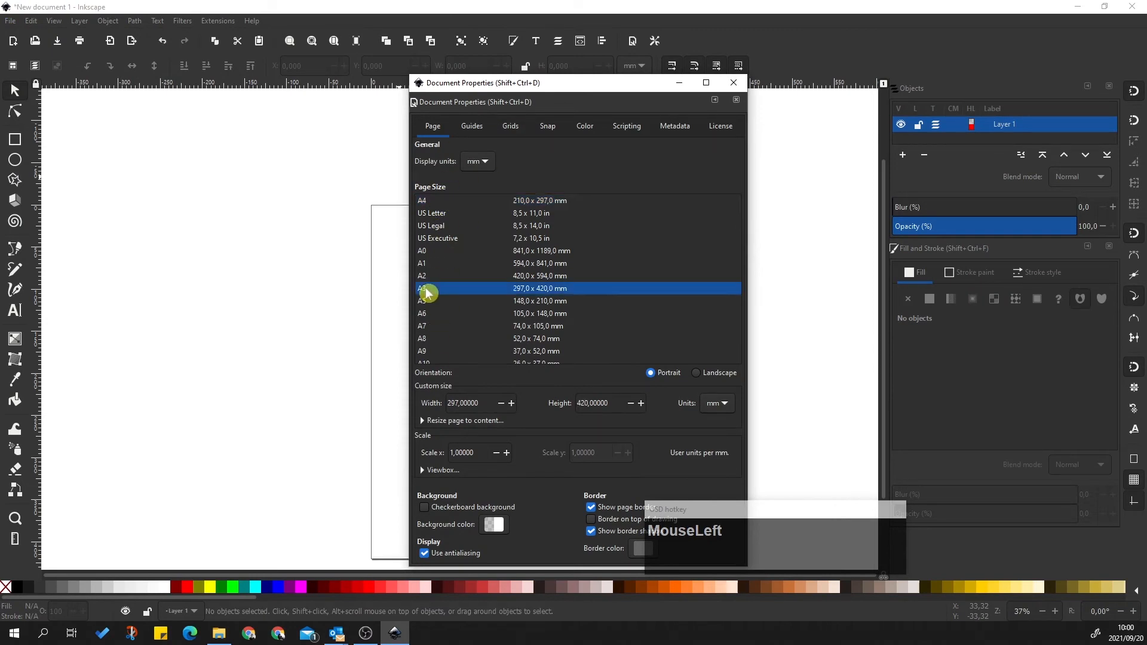
pyautogui.click(695, 374)
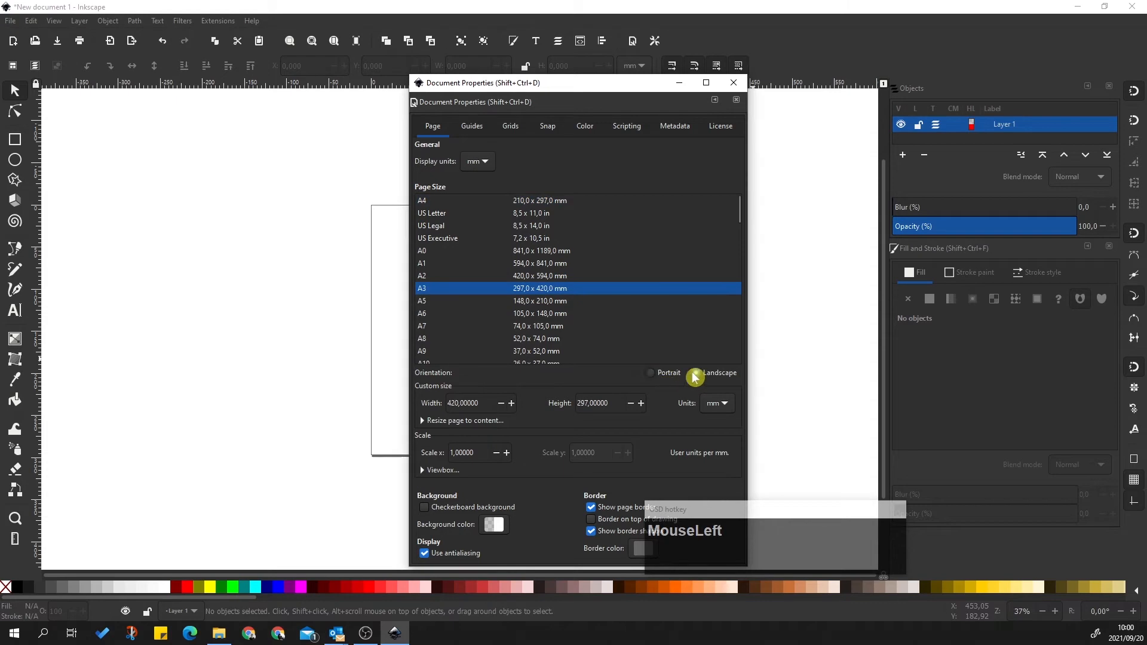
pyautogui.click(651, 374)
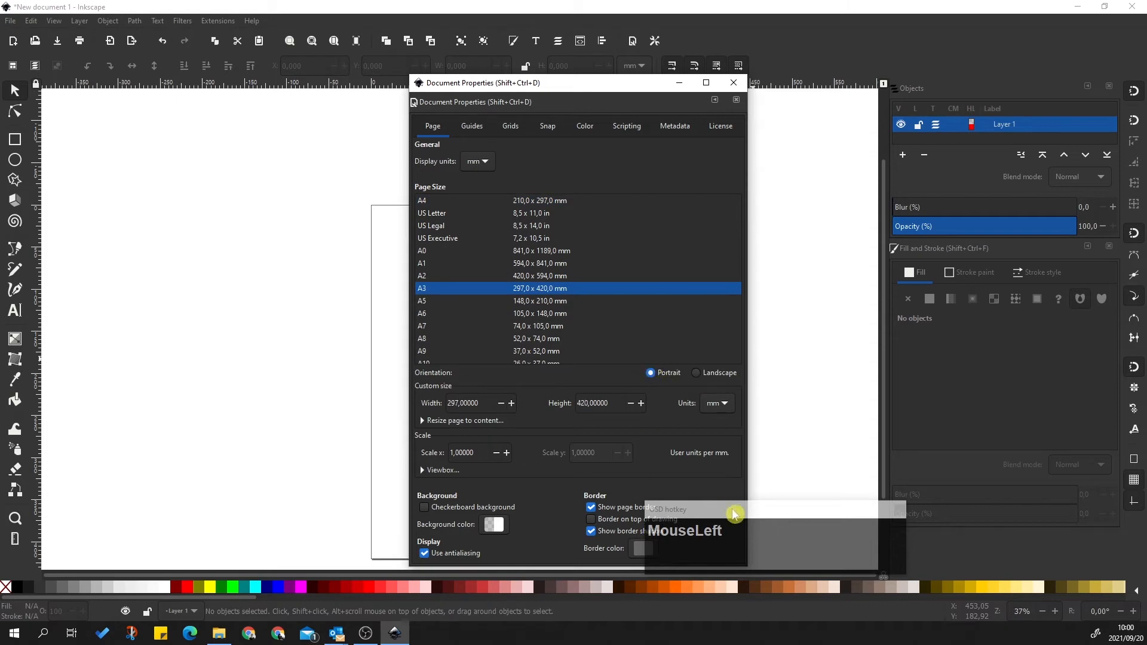
pyautogui.moveTo(729, 513); pyautogui.dragTo(907, 493)
pyautogui.moveTo(613, 93); pyautogui.dragTo(561, 66)
pyautogui.click(686, 57)
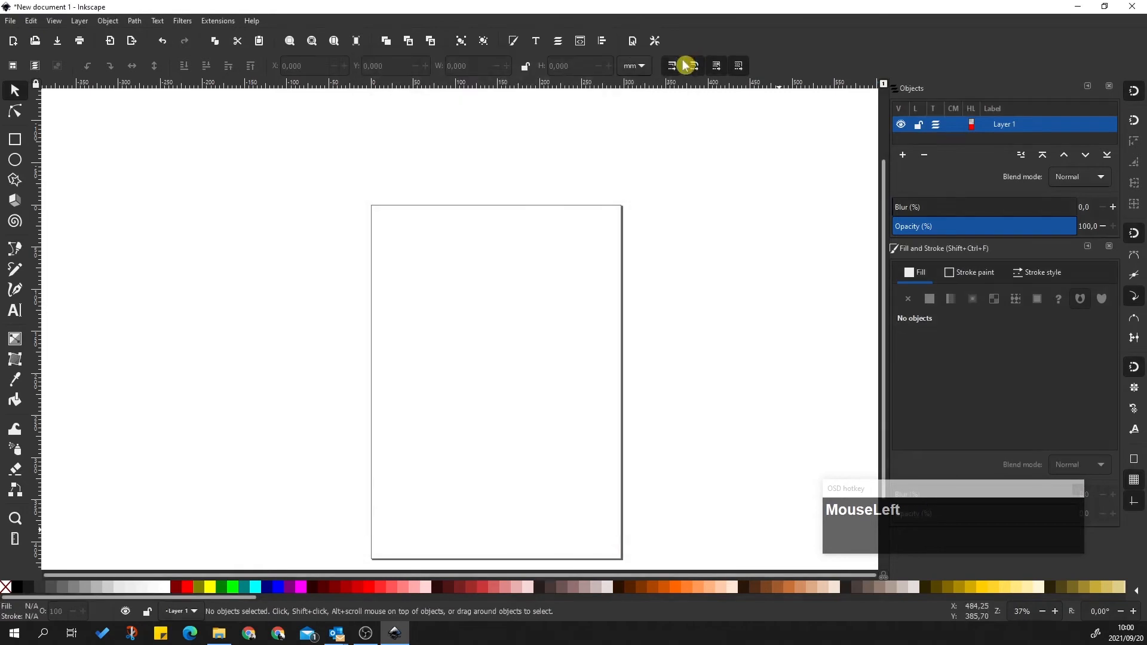
pyautogui.scroll(-3, 496, 203)
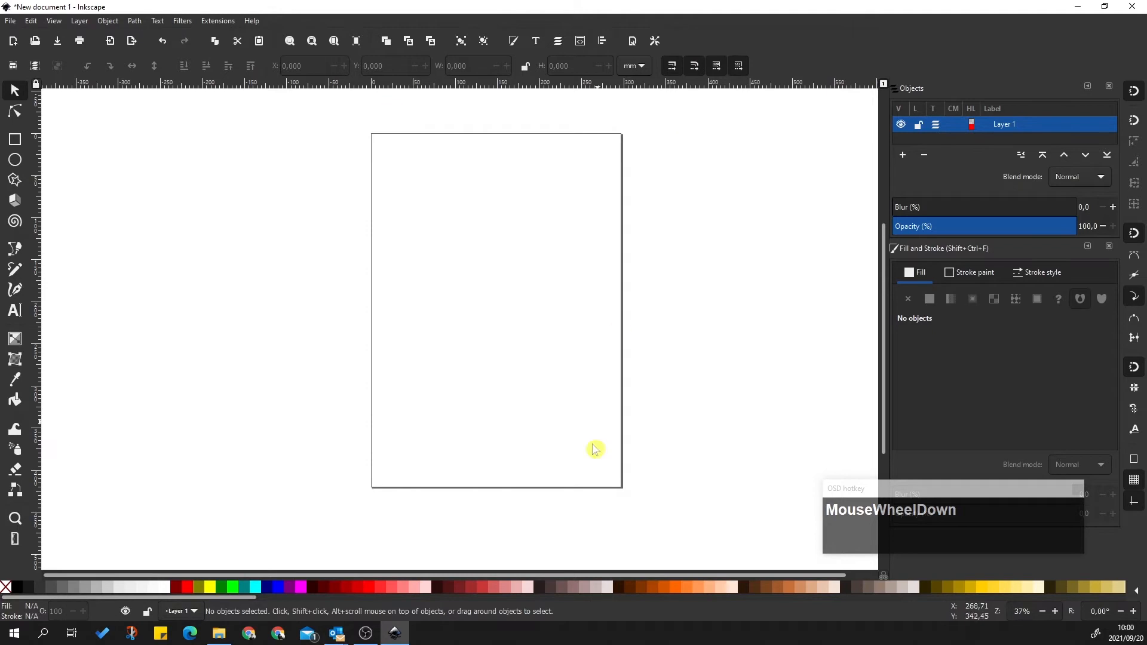
# Reopen Document Properties and keep the page units in millimetres
pyautogui.click(30, 23)
pyautogui.click(10, 21)
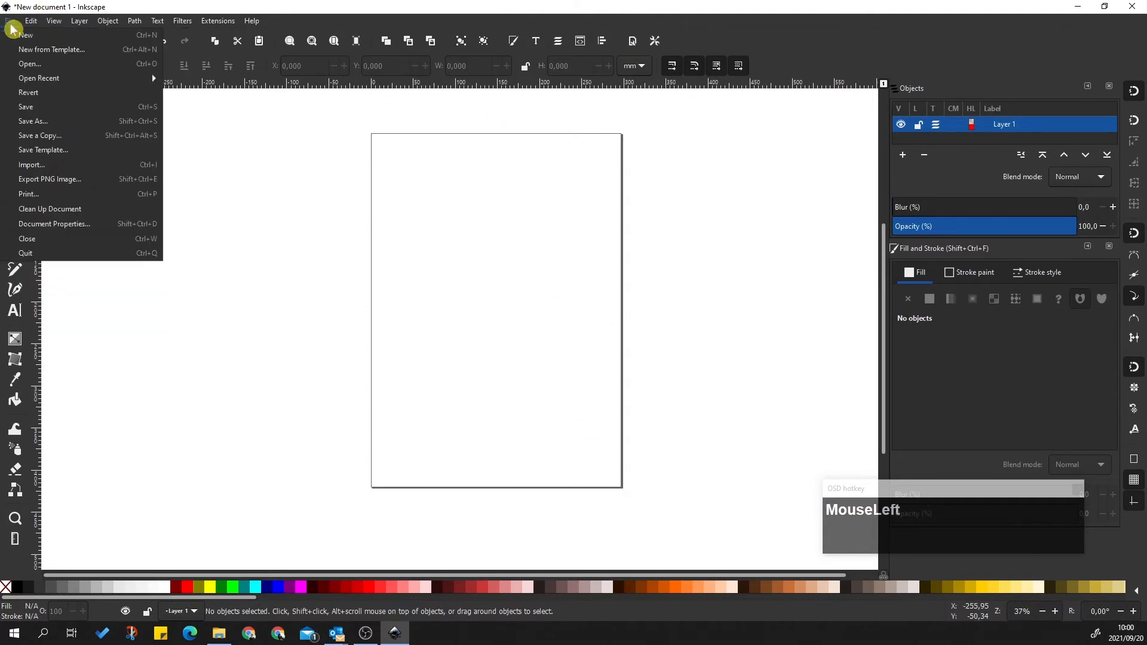
pyautogui.click(60, 230)
pyautogui.moveTo(775, 11); pyautogui.dragTo(514, 102)
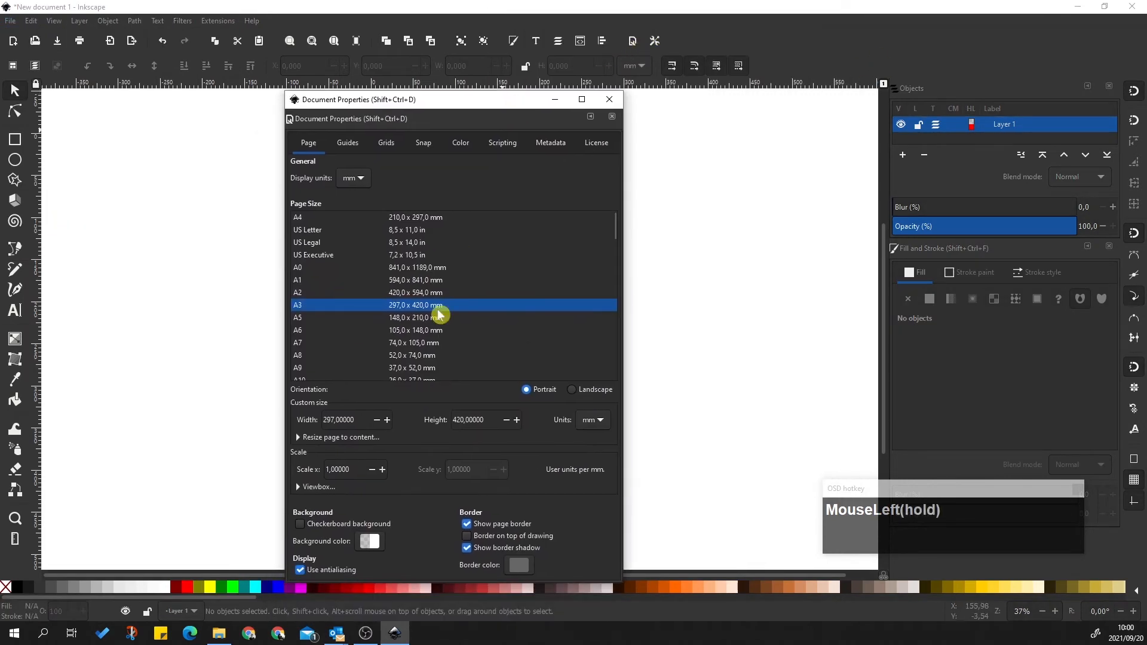
pyautogui.click(597, 421)
pyautogui.click(597, 420)
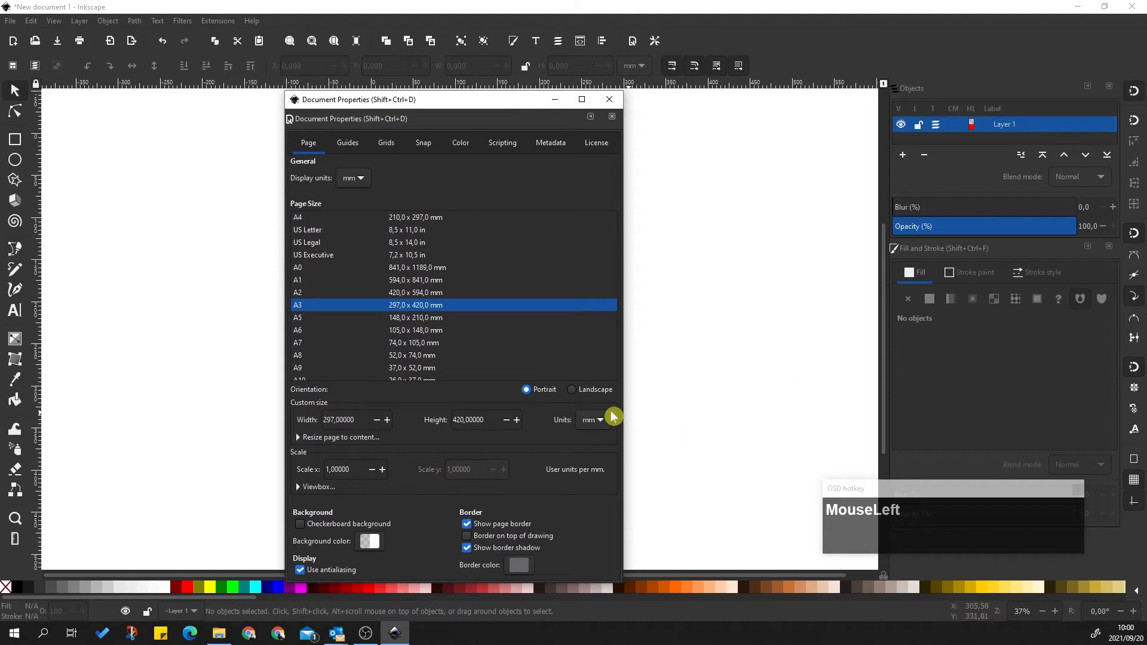
# Create guides along all four page edges from the Guides settings
pyautogui.click(348, 148)
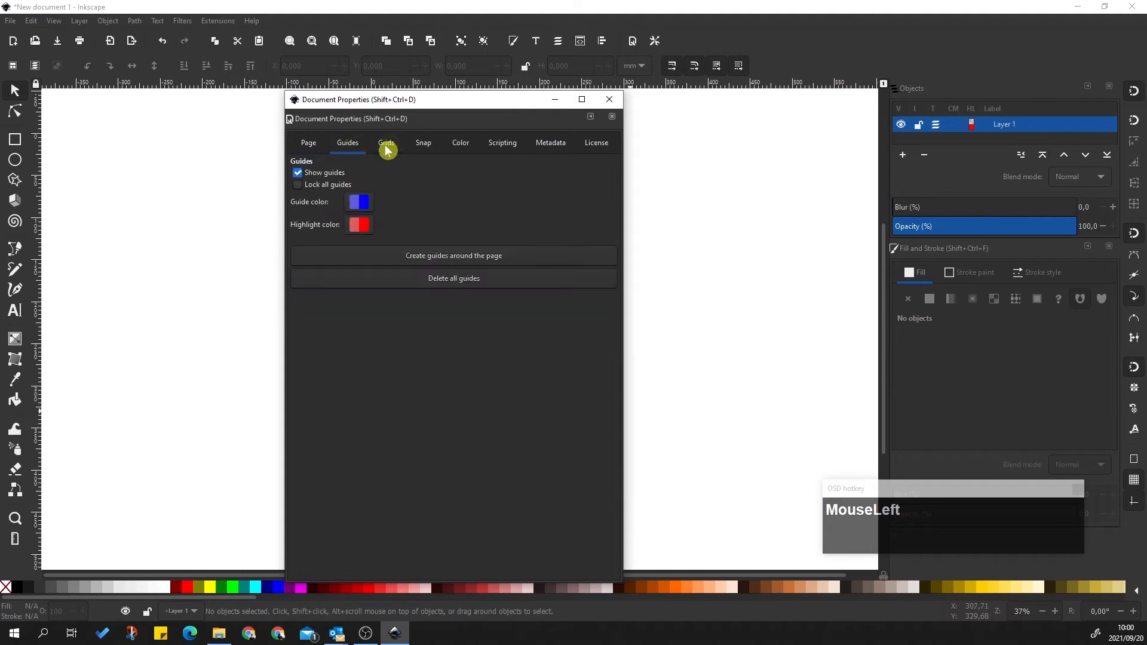
pyautogui.click(386, 146)
pyautogui.click(351, 143)
pyautogui.click(387, 145)
pyautogui.click(360, 147)
pyautogui.click(461, 257)
pyautogui.click(610, 100)
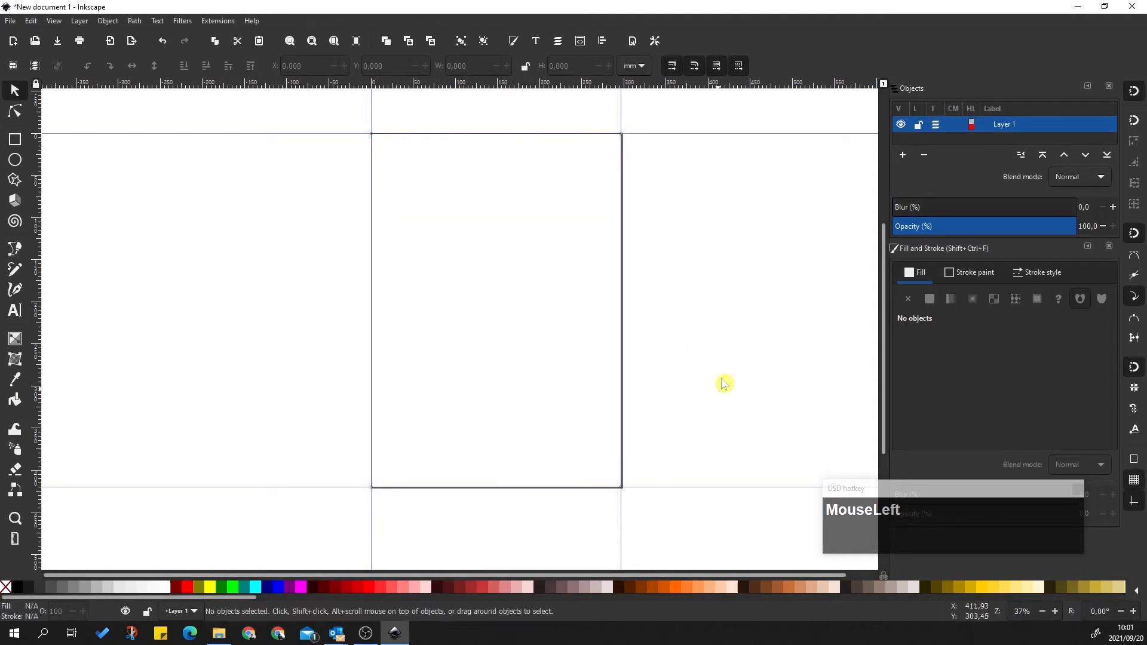
# Confirm the page is still A3, then collapse the Objects and Fill and Stroke panels
pyautogui.scroll(1, 698, 326)
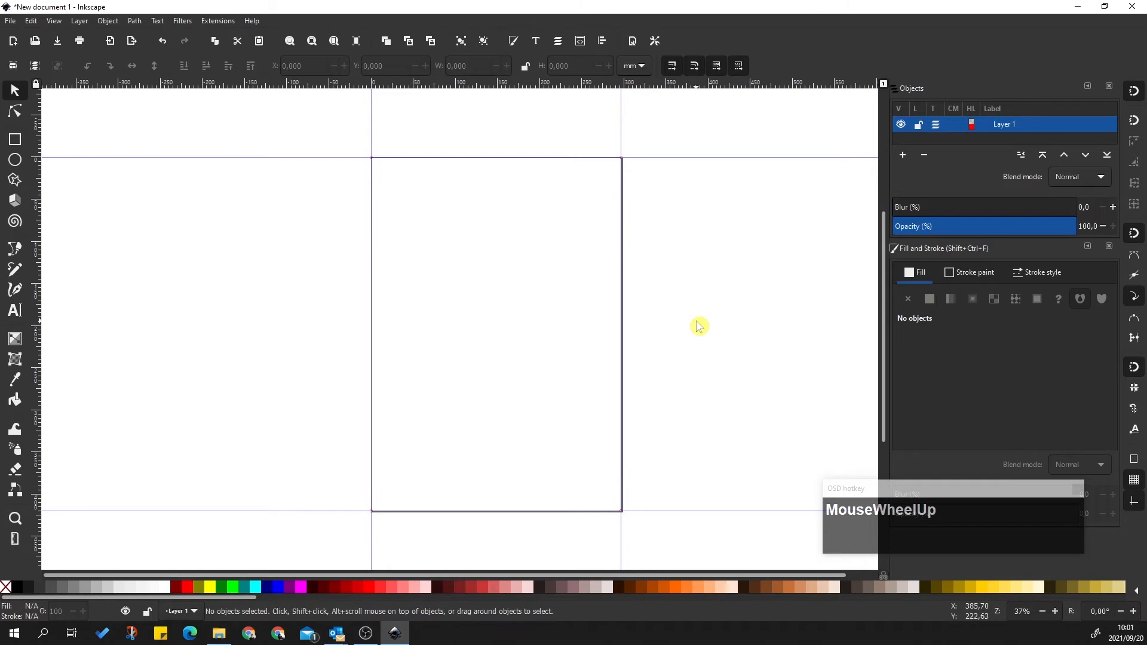
pyautogui.click(632, 40)
pyautogui.click(482, 57)
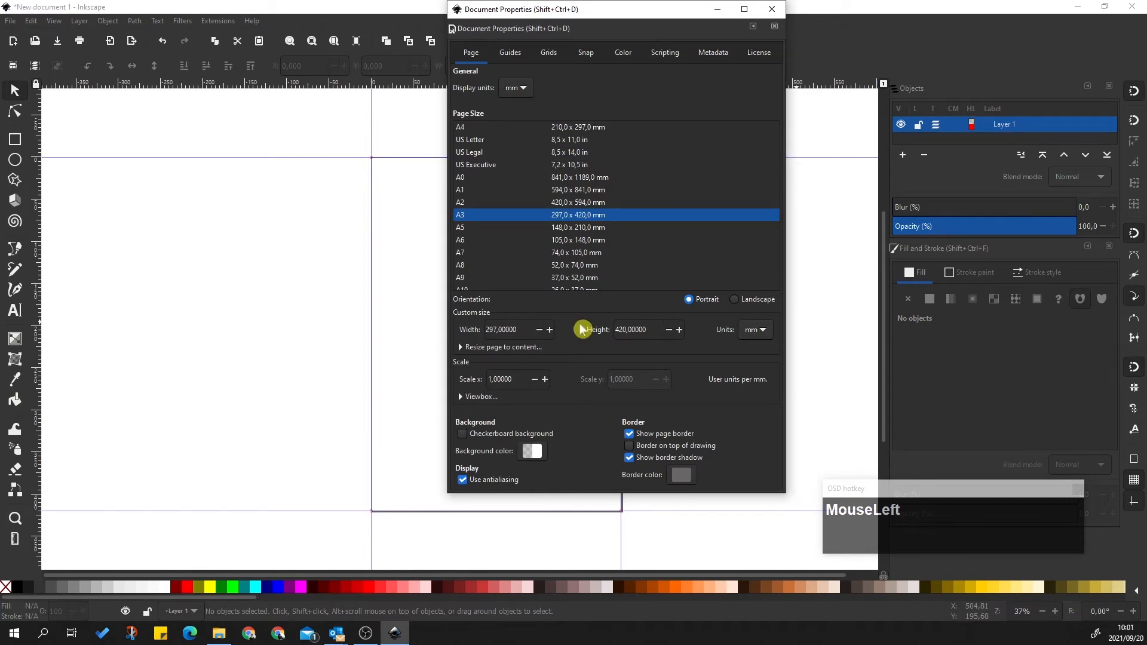
pyautogui.click(772, 9)
pyautogui.click(1088, 87)
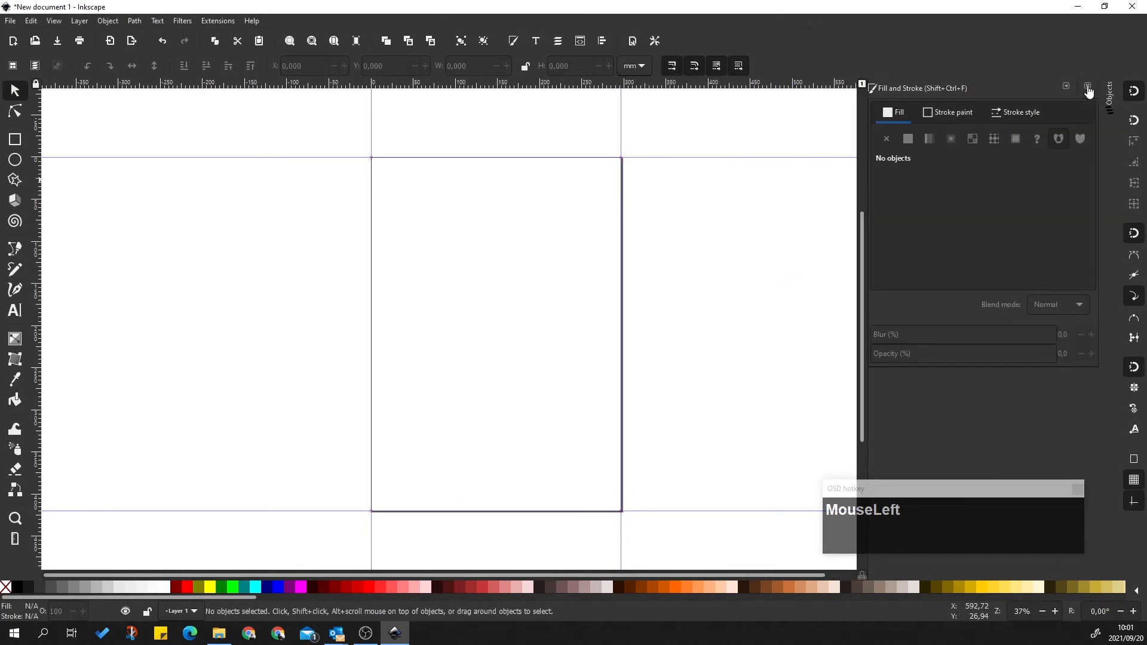
pyautogui.click(1067, 87)
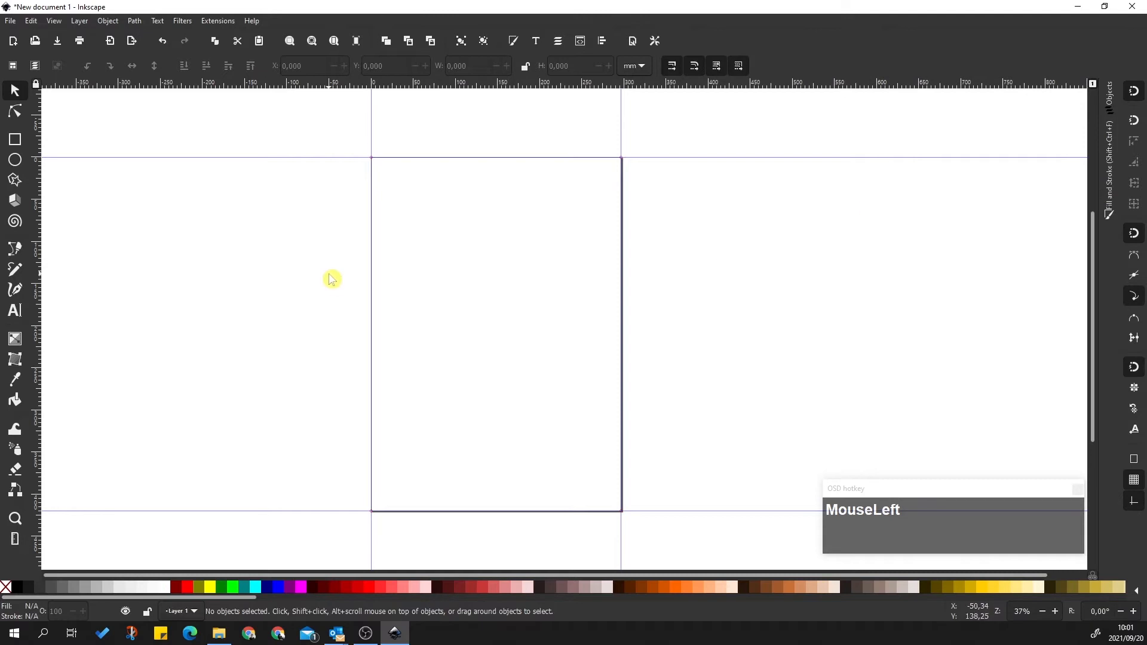
# Draw a rectangle near the top of the page
pyautogui.click(16, 141)
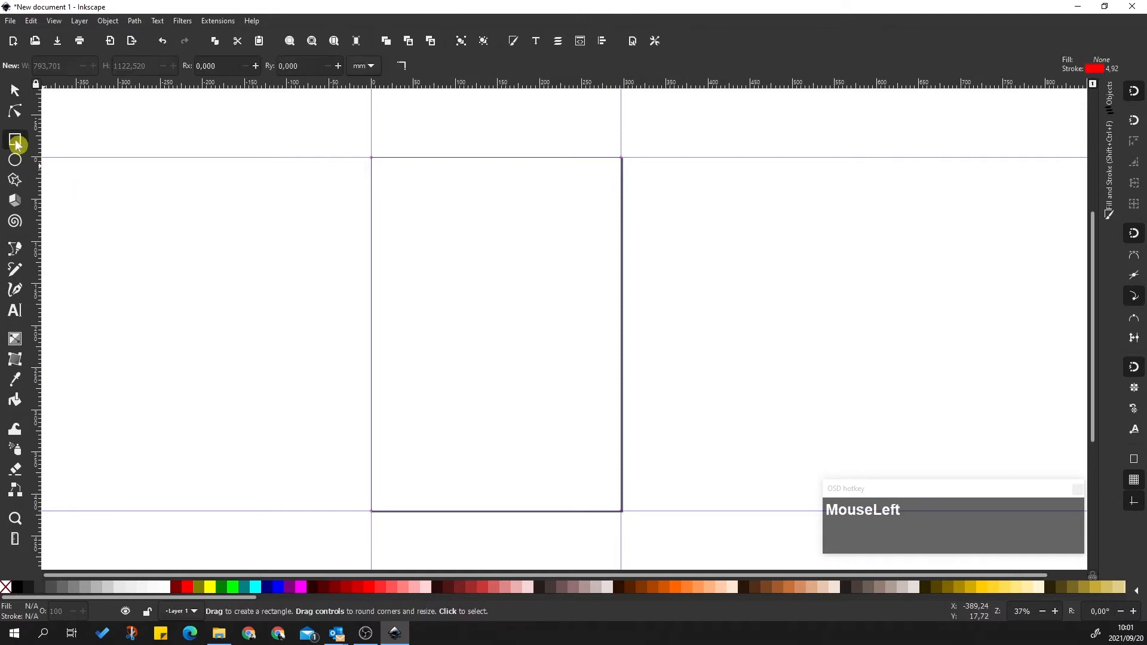
pyautogui.moveTo(411, 186)
pyautogui.mouseDown()
pyautogui.moveTo(503, 244)
pyautogui.moveTo(581, 335)
pyautogui.mouseUp()
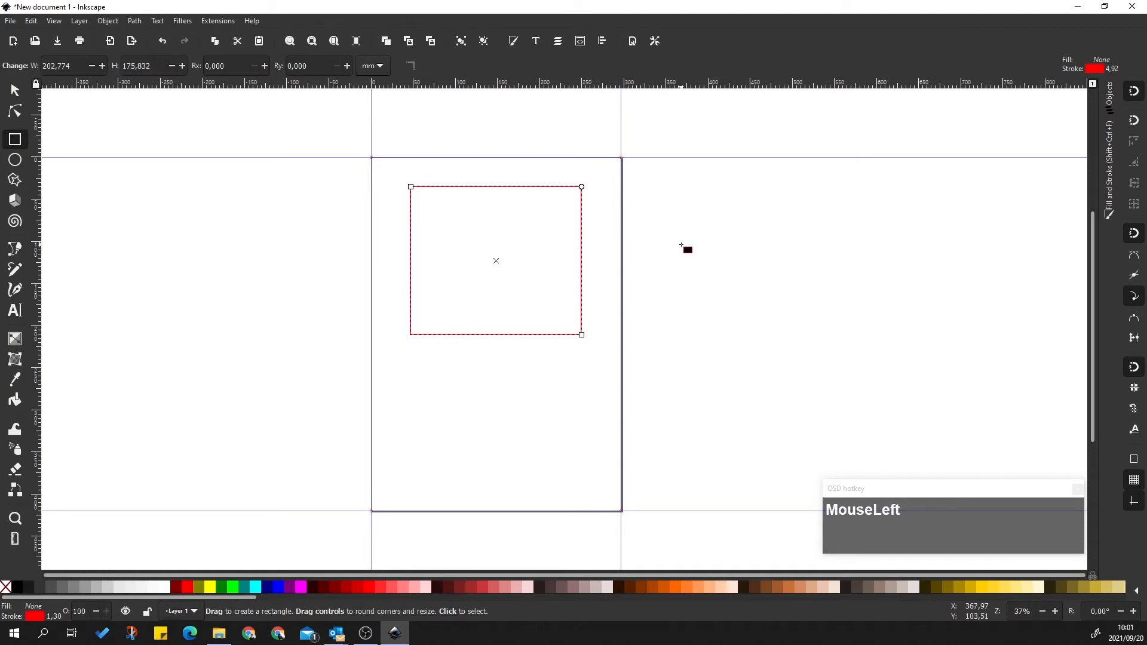
pyautogui.click(14, 90)
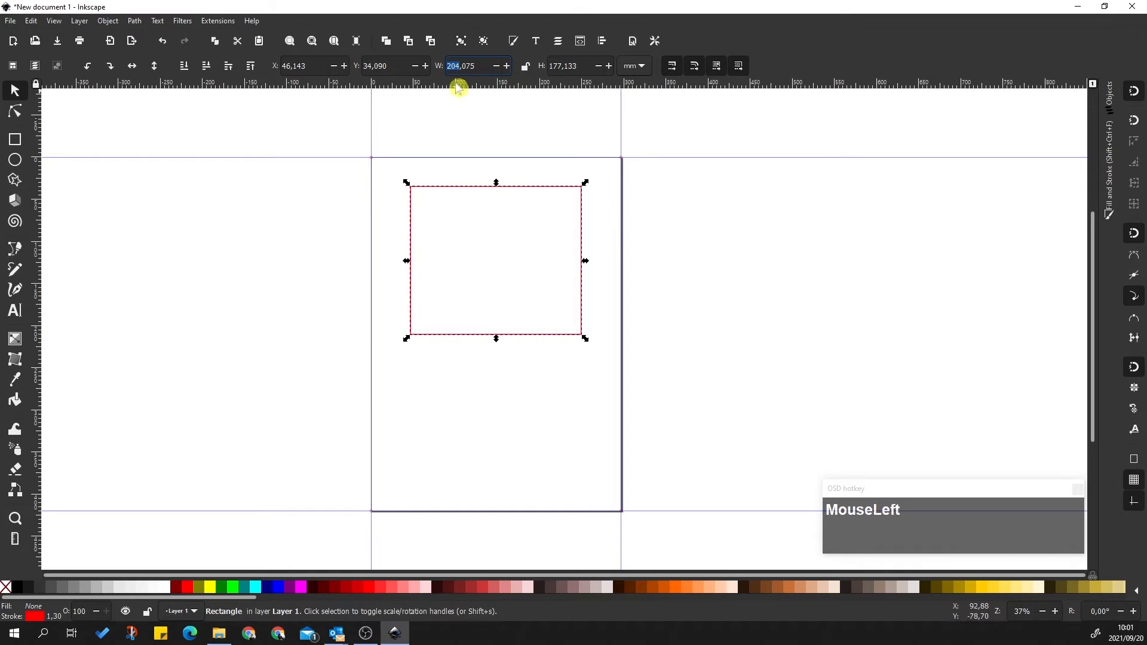
# Resize the rectangle to 210 × 297 mm and move it toward the page's top-left
pyautogui.click(485, 66)
pyautogui.moveTo(485, 66); pyautogui.dragTo(443, 67)
pyautogui.write('210')
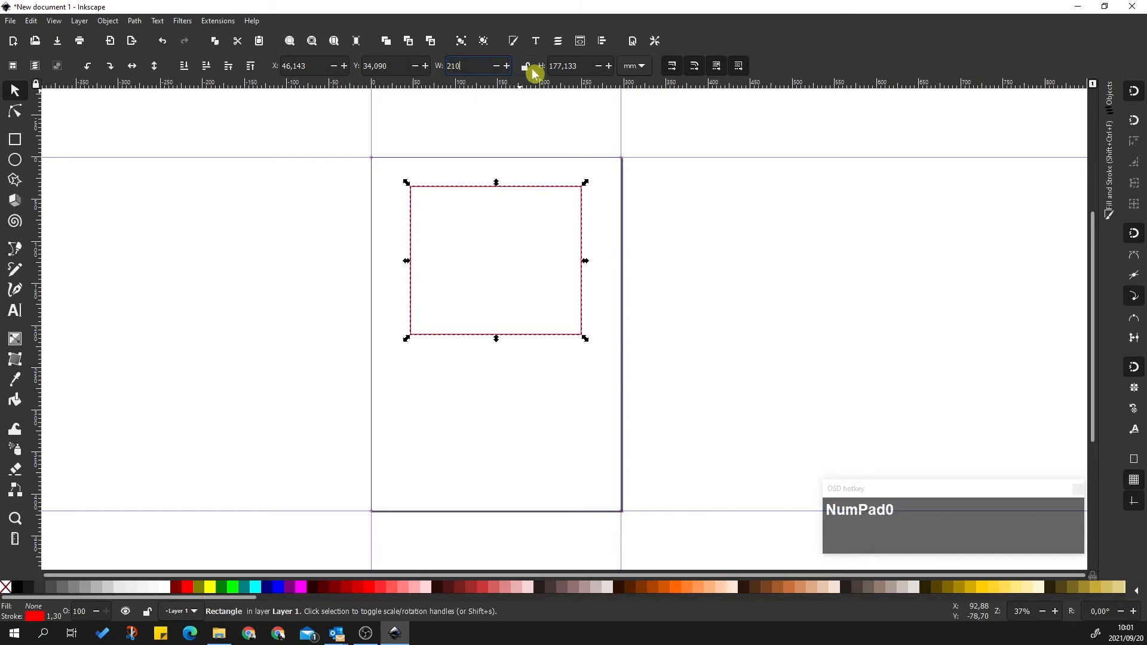
pyautogui.doubleClick(569, 67)
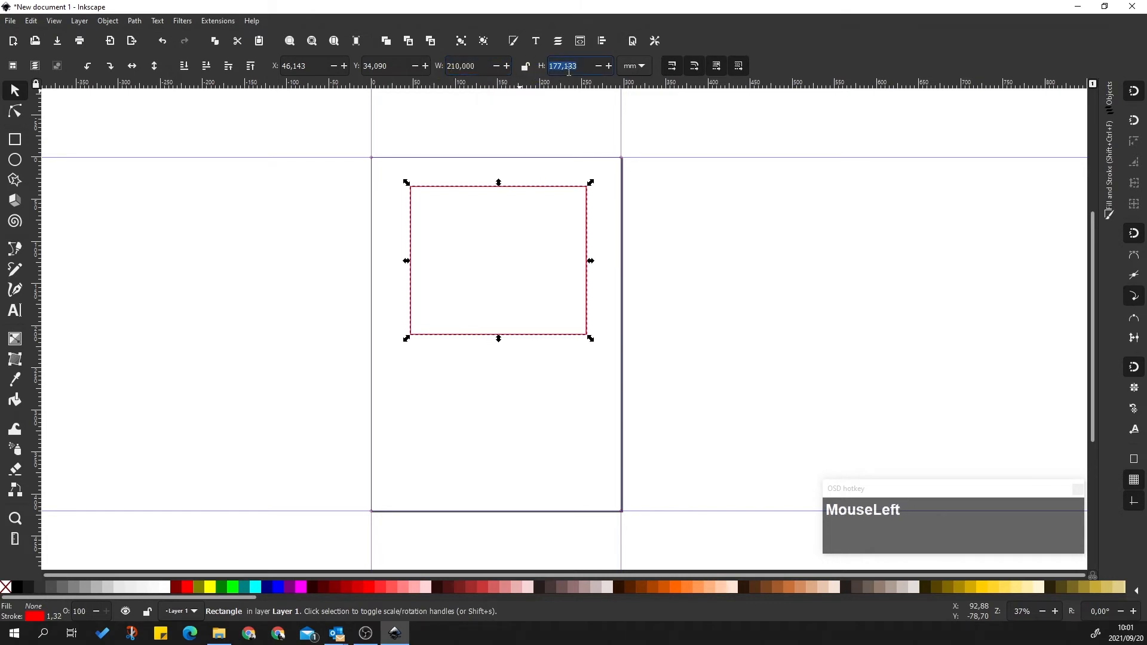
pyautogui.write('297')
pyautogui.click(800, 310)
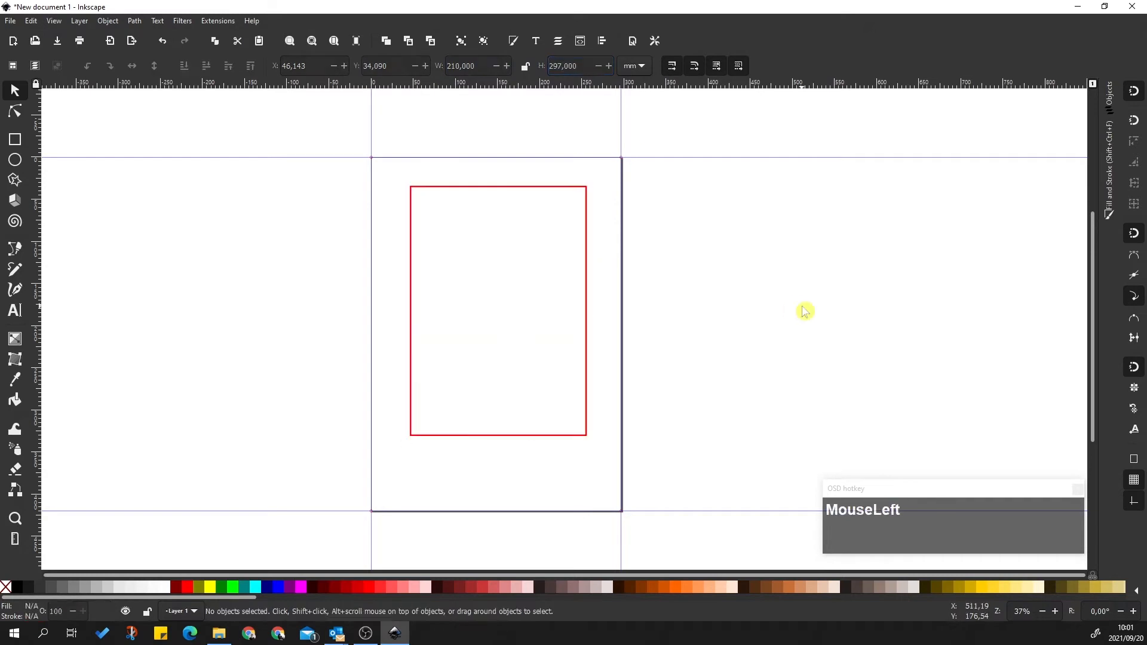
pyautogui.click(584, 269)
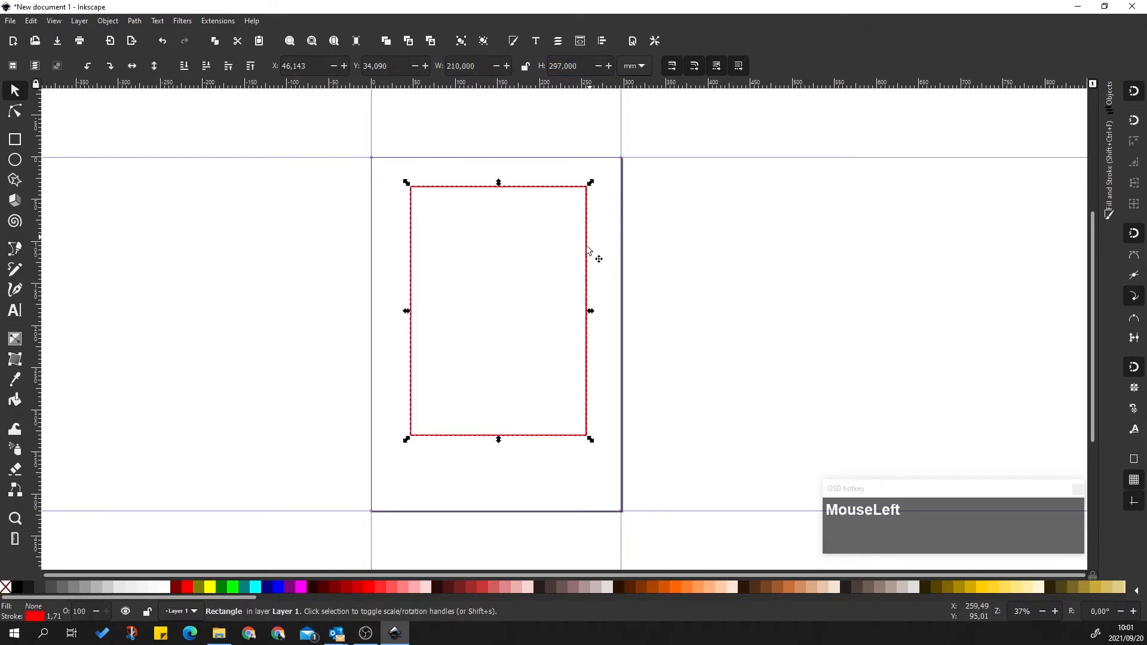
pyautogui.moveTo(588, 257); pyautogui.dragTo(564, 245)
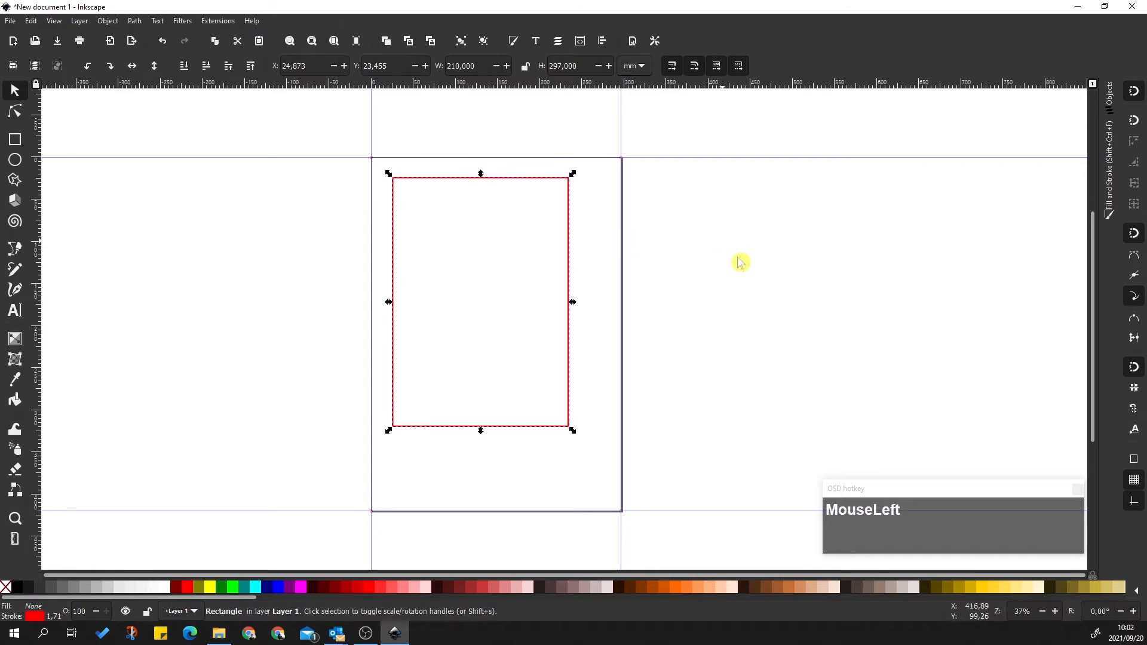
# Select the rectangle and bring up the Align and Distribute panel
pyautogui.click(558, 204)
pyautogui.click(430, 178)
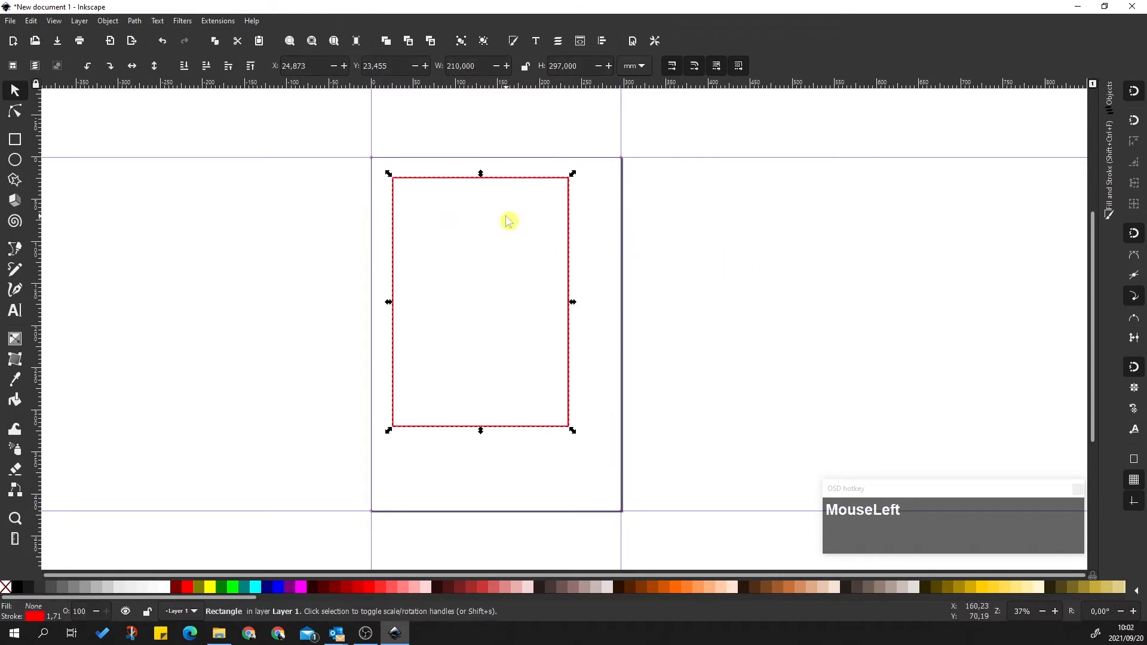
pyautogui.click(112, 23)
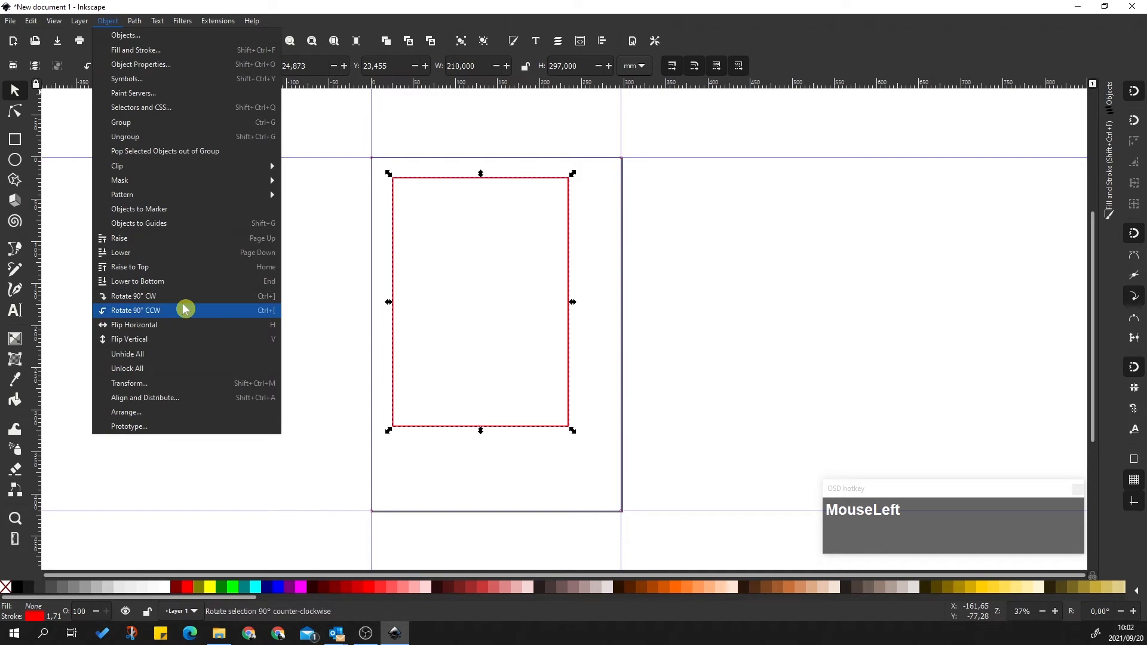
pyautogui.click(172, 398)
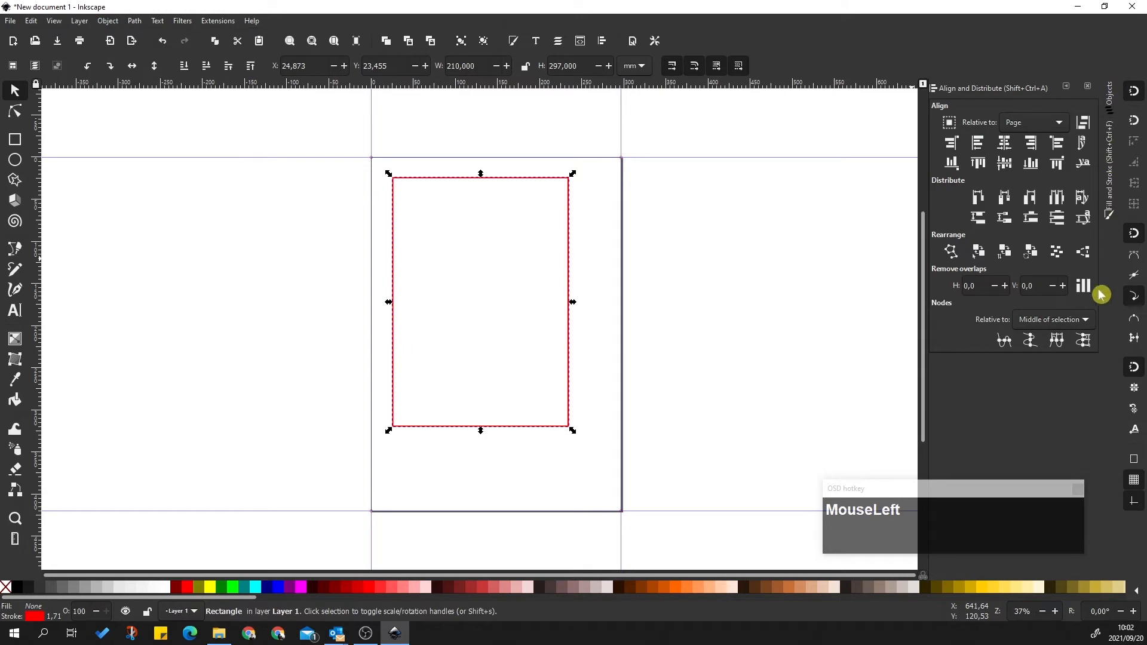
pyautogui.click(1066, 86)
pyautogui.click(1108, 331)
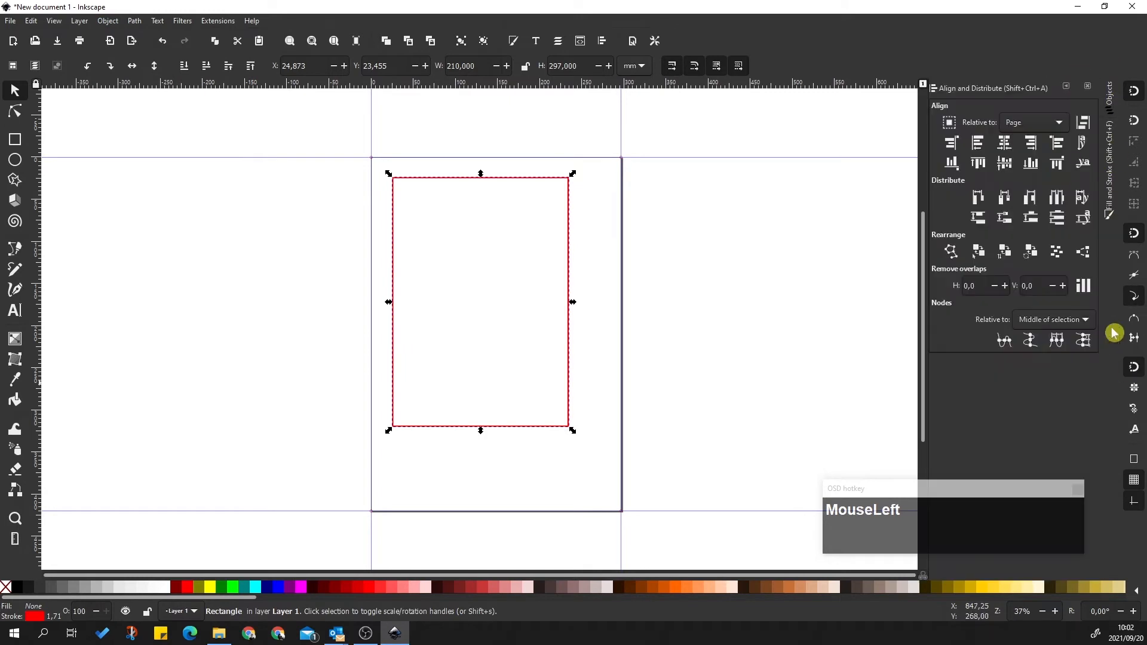
pyautogui.click(1109, 162)
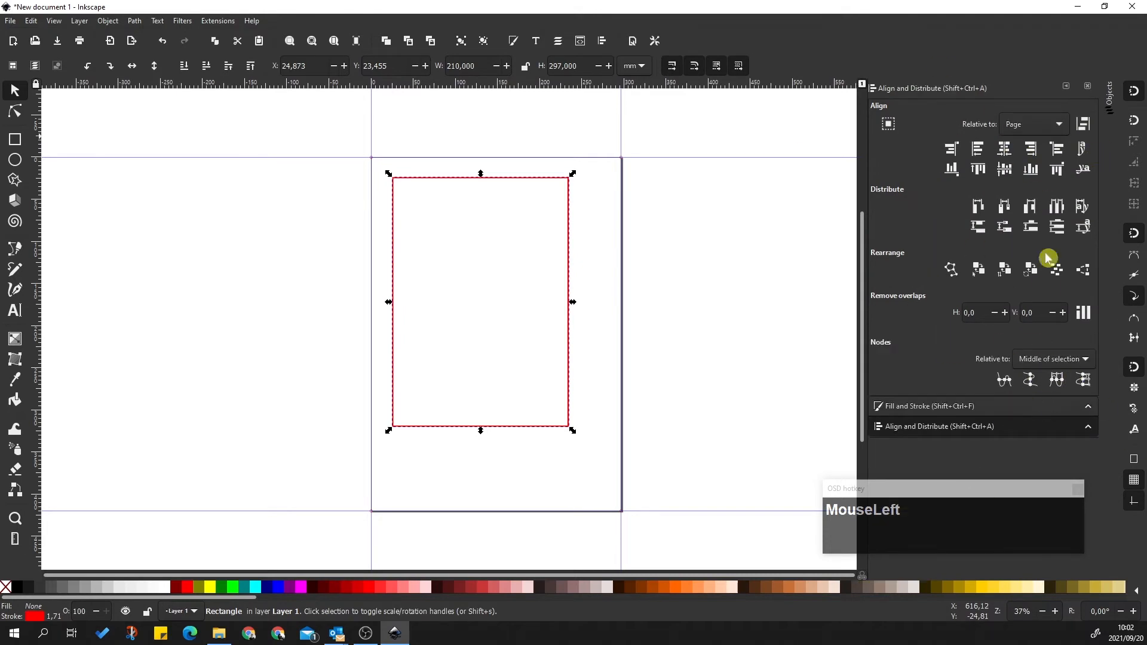
pyautogui.click(1068, 89)
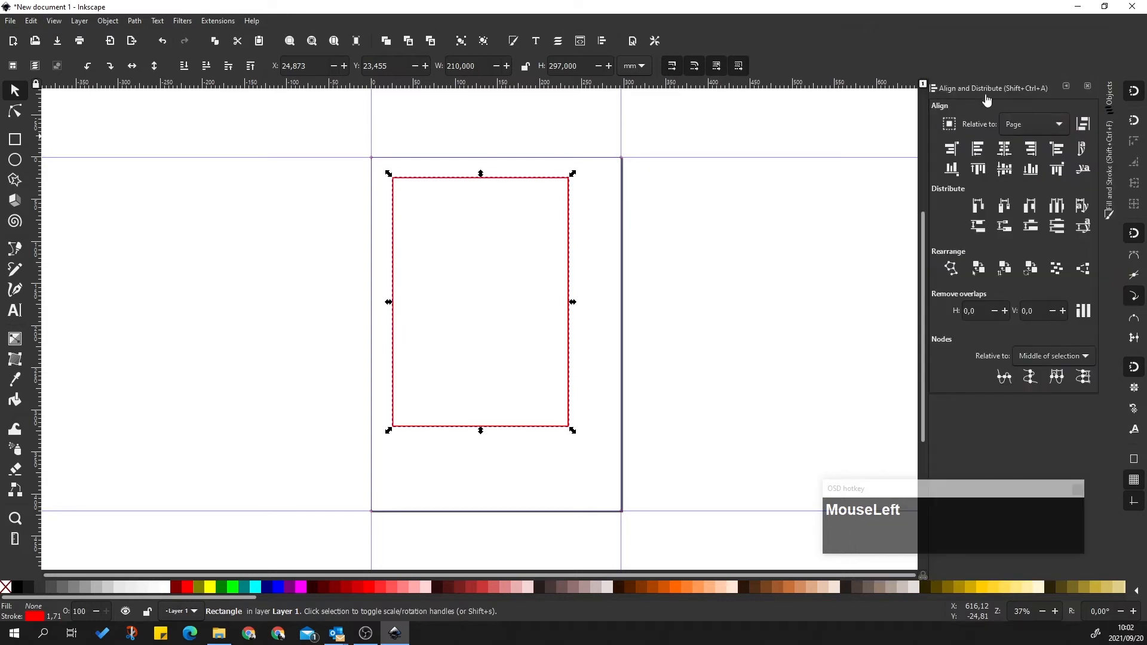
pyautogui.click(1113, 194)
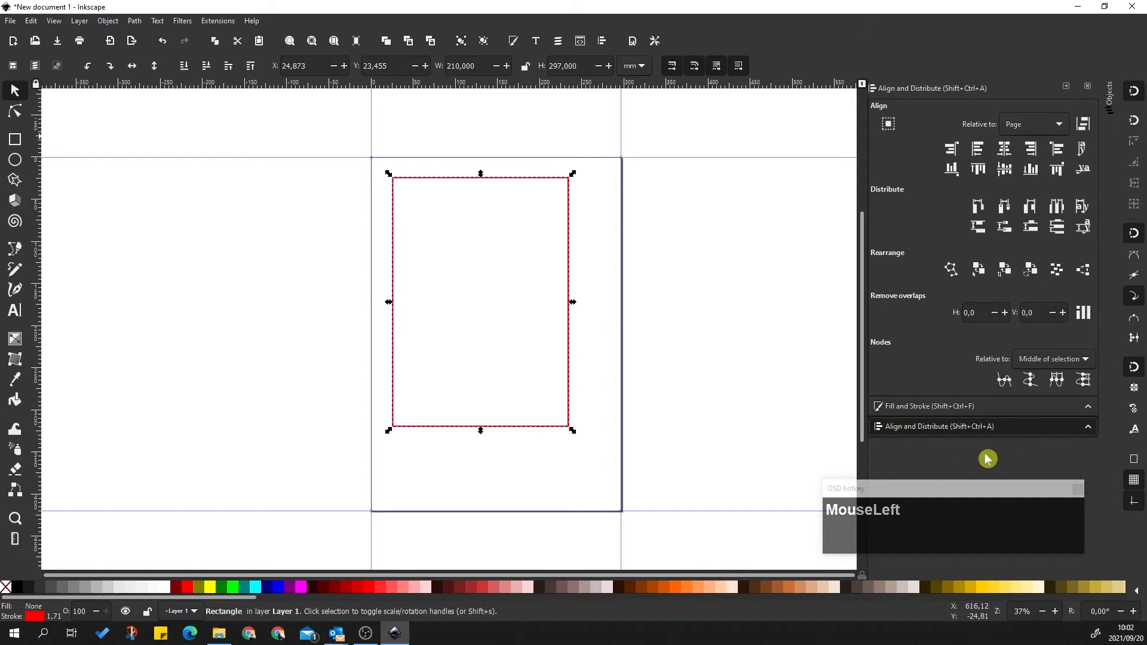
pyautogui.click(1060, 90)
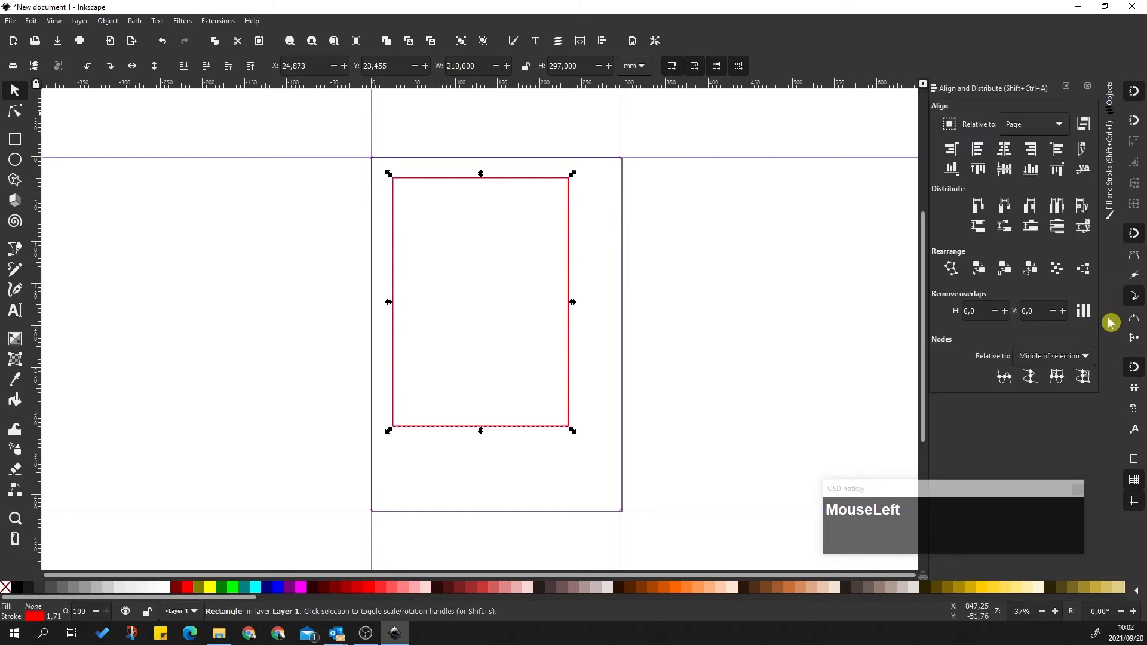
# Centre the rectangle horizontally and vertically relative to the page
pyautogui.click(1059, 126)
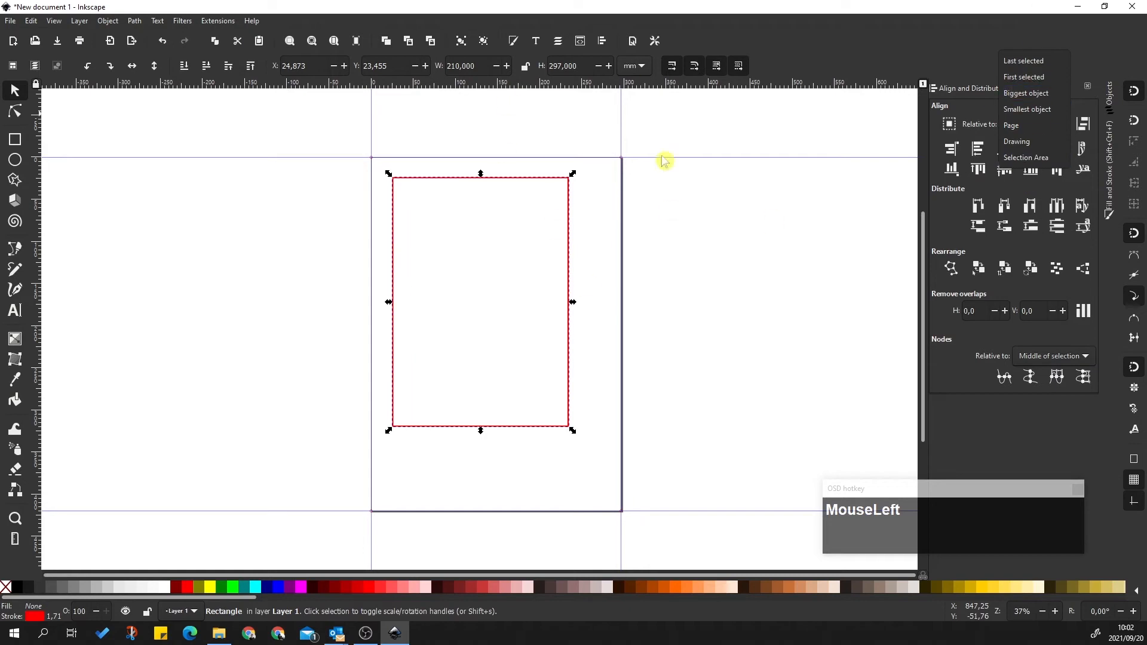
pyautogui.click(1014, 127)
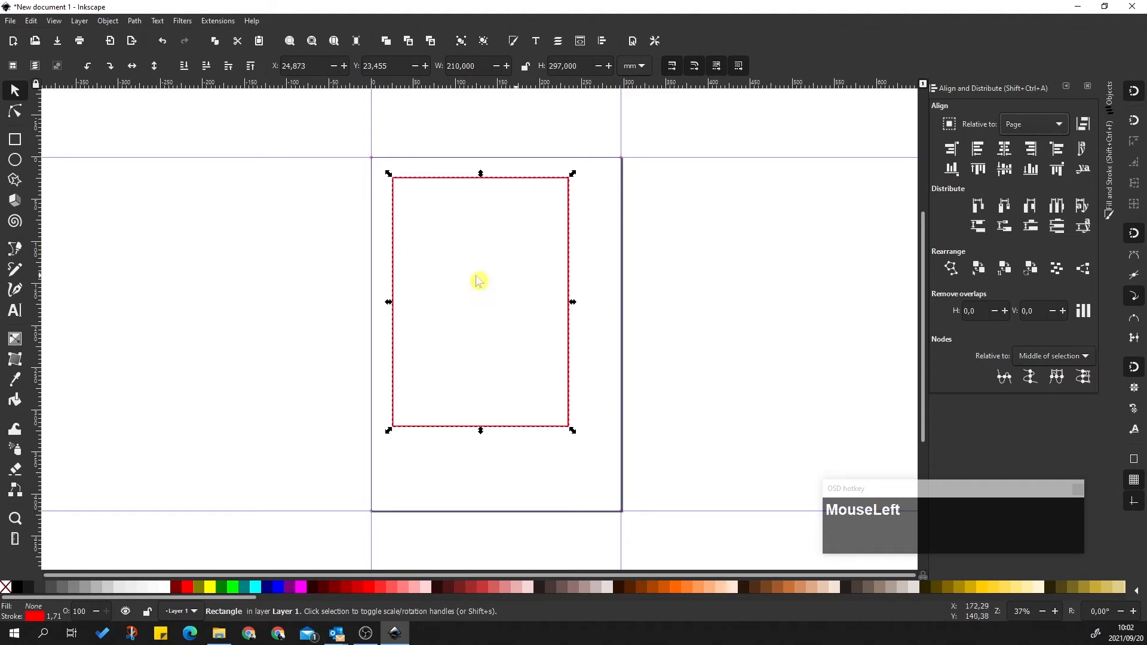
pyautogui.click(1007, 154)
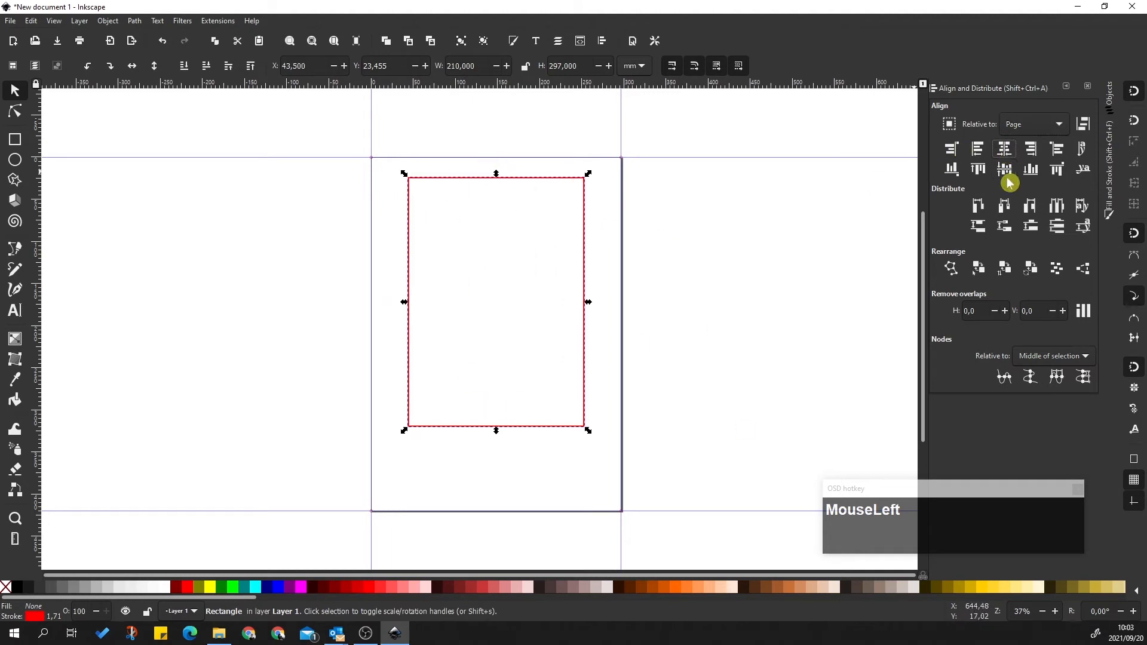
pyautogui.click(1005, 170)
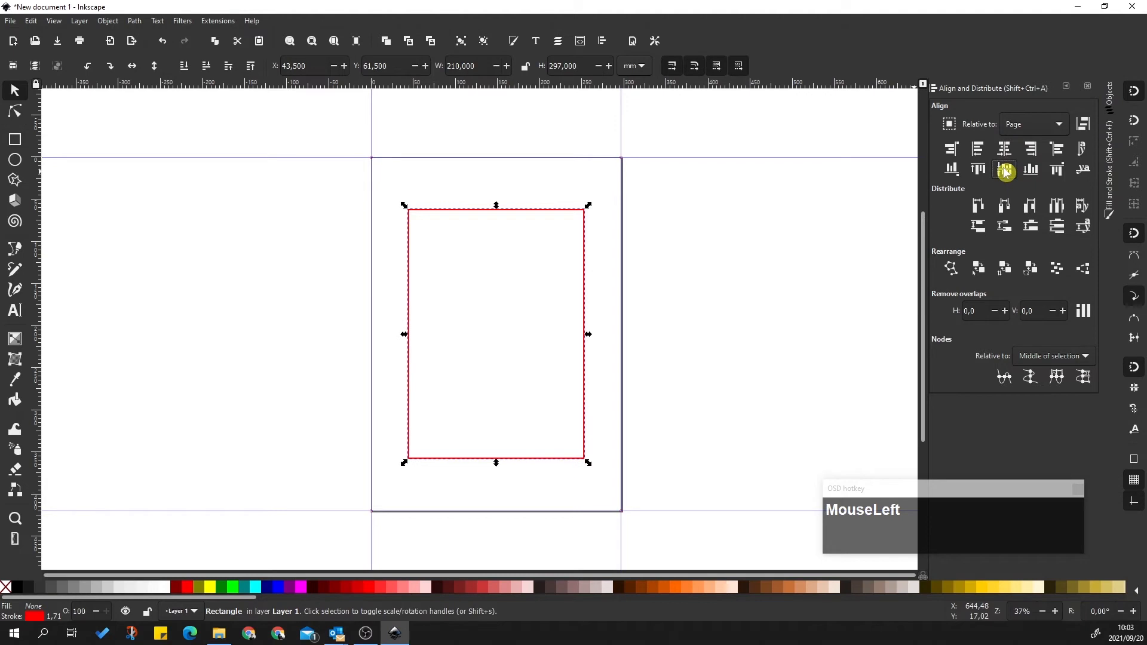
pyautogui.click(717, 203)
# Place vertical guides on the rectangle's left and right edges and a horizontal guide near the top
pyautogui.moveTo(40, 220); pyautogui.dragTo(408, 209)
pyautogui.moveTo(40, 205); pyautogui.dragTo(584, 212)
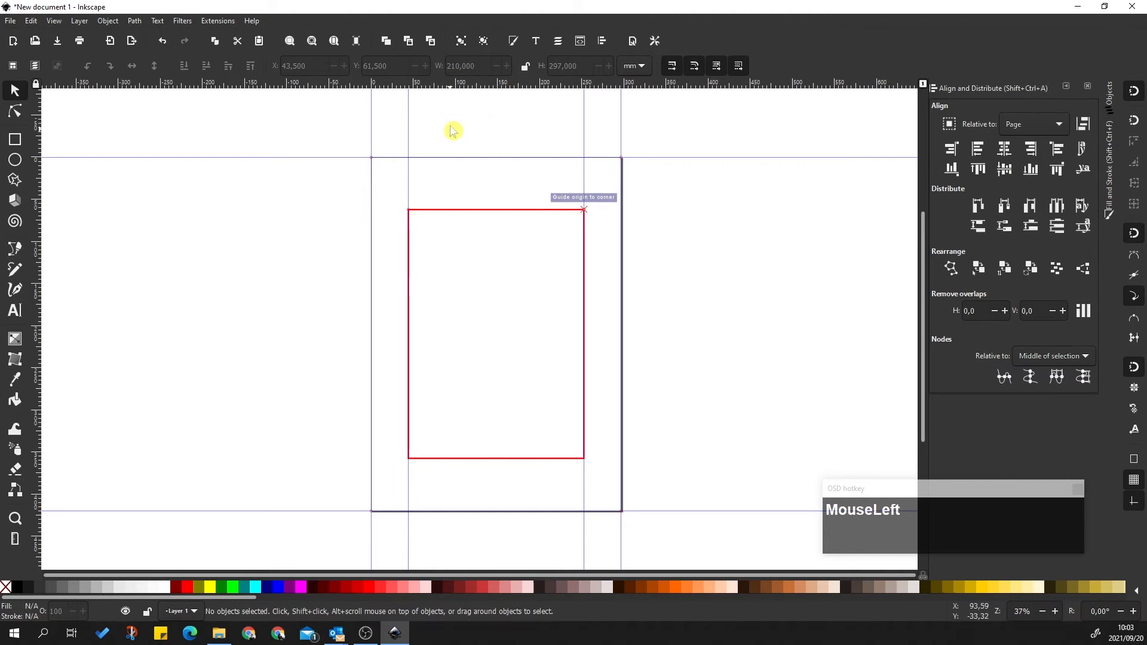
pyautogui.moveTo(490, 85); pyautogui.dragTo(490, 183)
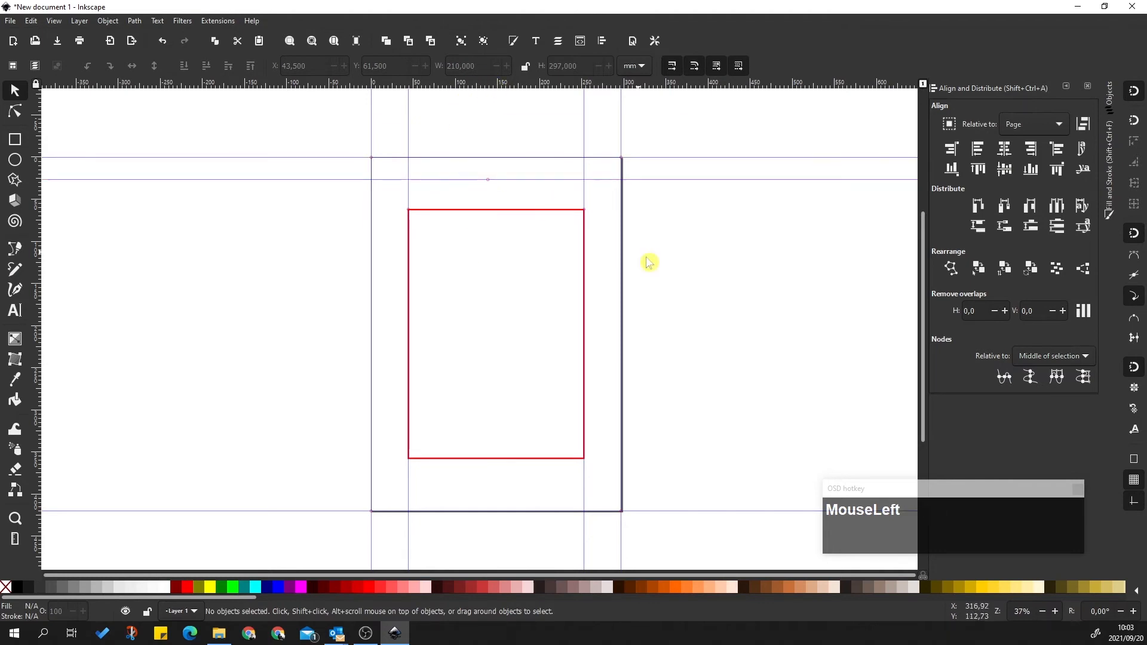
# Set the horizontal guide to Y 44.354 mm, copied from the left guide's X value
pyautogui.doubleClick(410, 176)
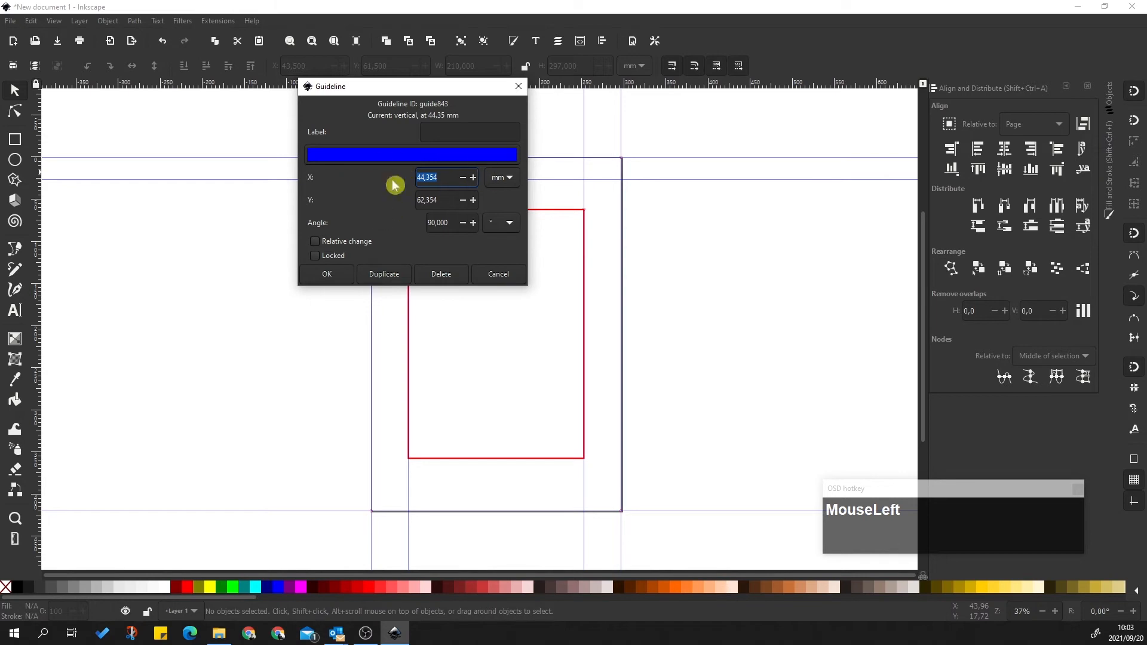
pyautogui.rightClick(432, 176)
pyautogui.click(457, 203)
pyautogui.moveTo(545, 78); pyautogui.dragTo(538, 182)
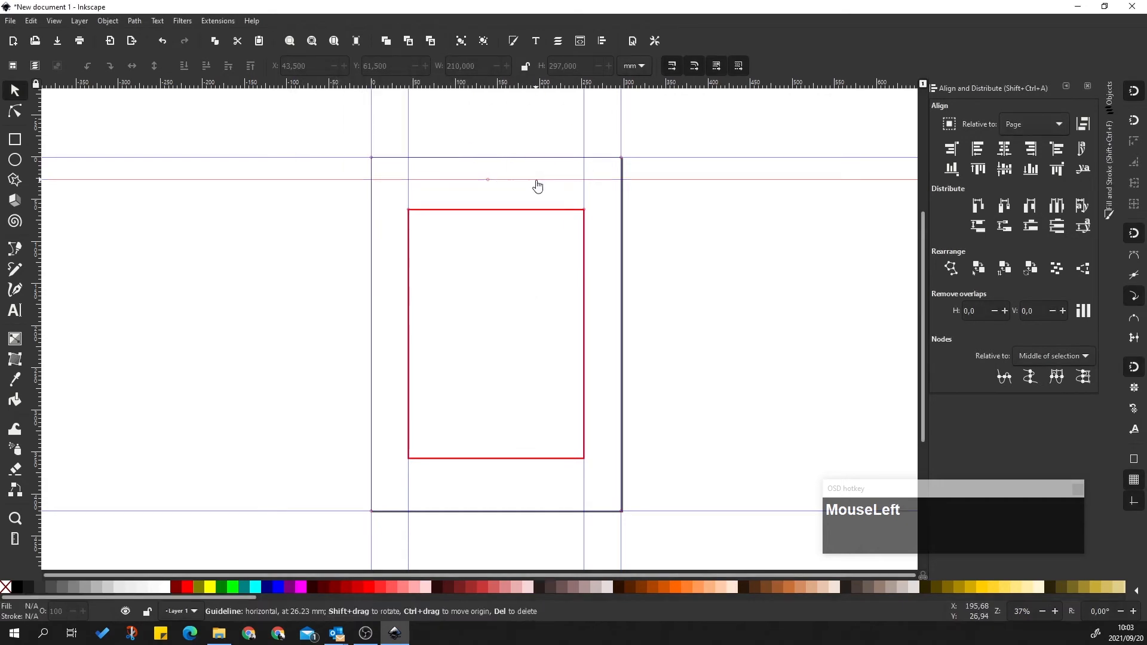
pyautogui.doubleClick(536, 183)
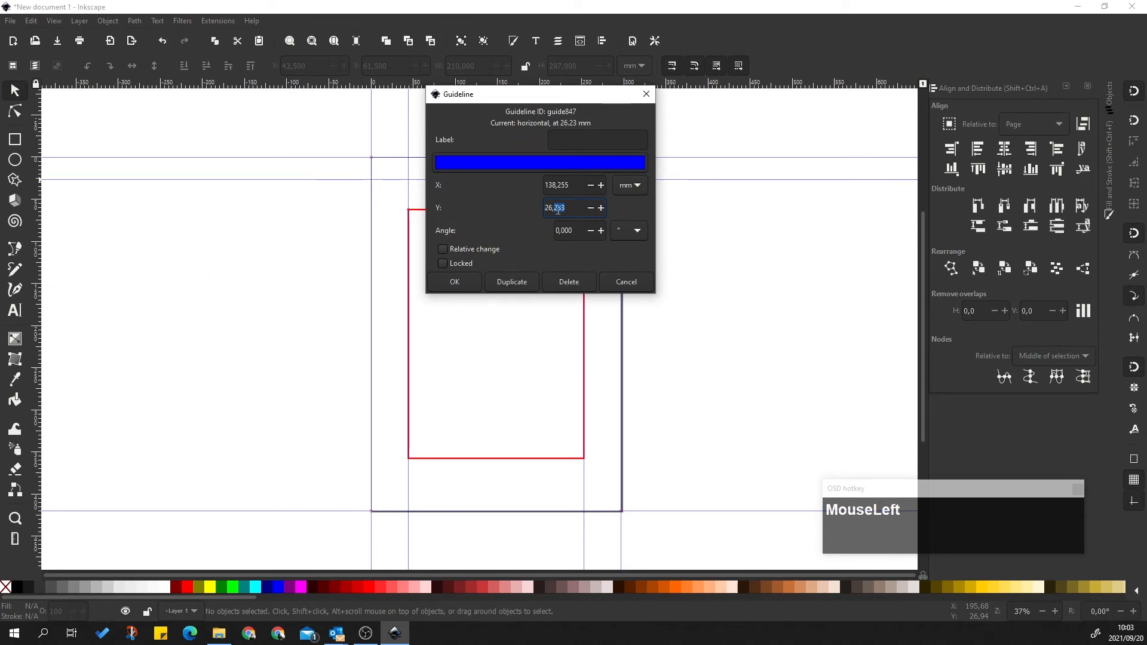
pyautogui.hotkey('ctrl', 'v')
pyautogui.press('Return')
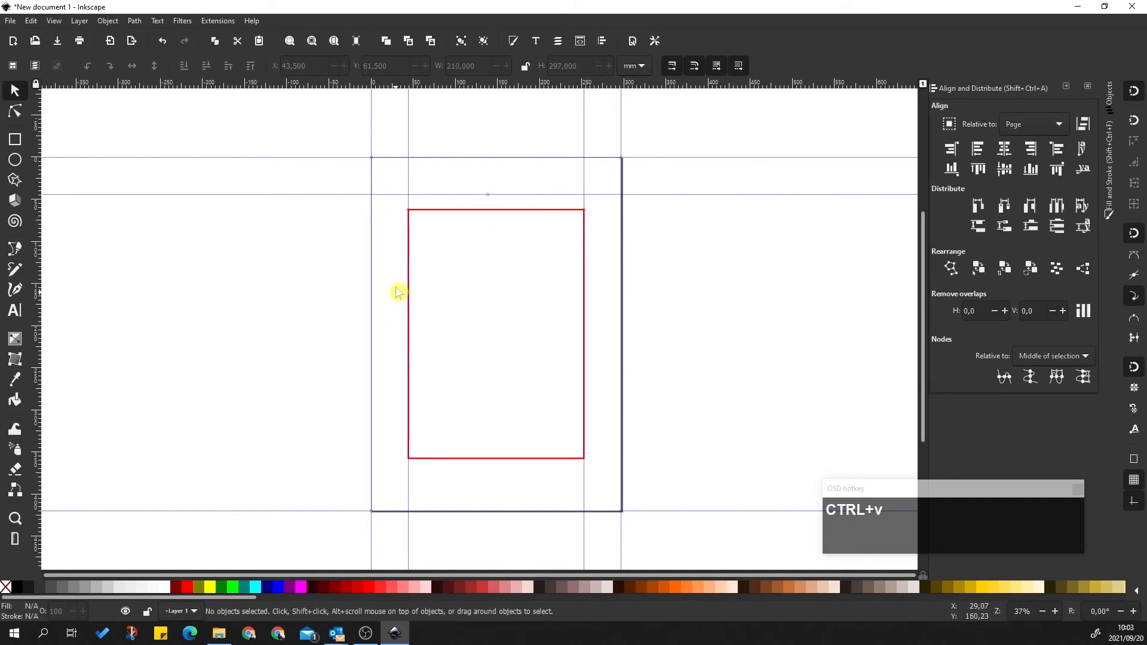
pyautogui.click(679, 342)
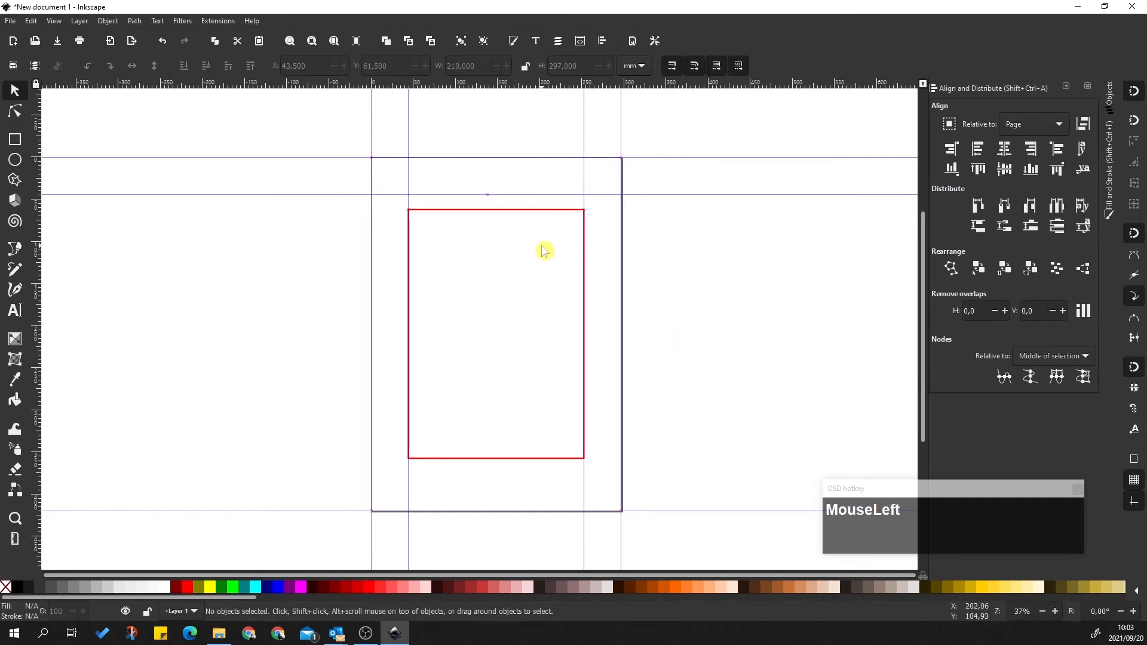
pyautogui.click(529, 209)
# Snap the rectangle's top-left corner to the guide intersection at X 43.5, Y 43.5 mm
pyautogui.moveTo(525, 213); pyautogui.dragTo(523, 195)
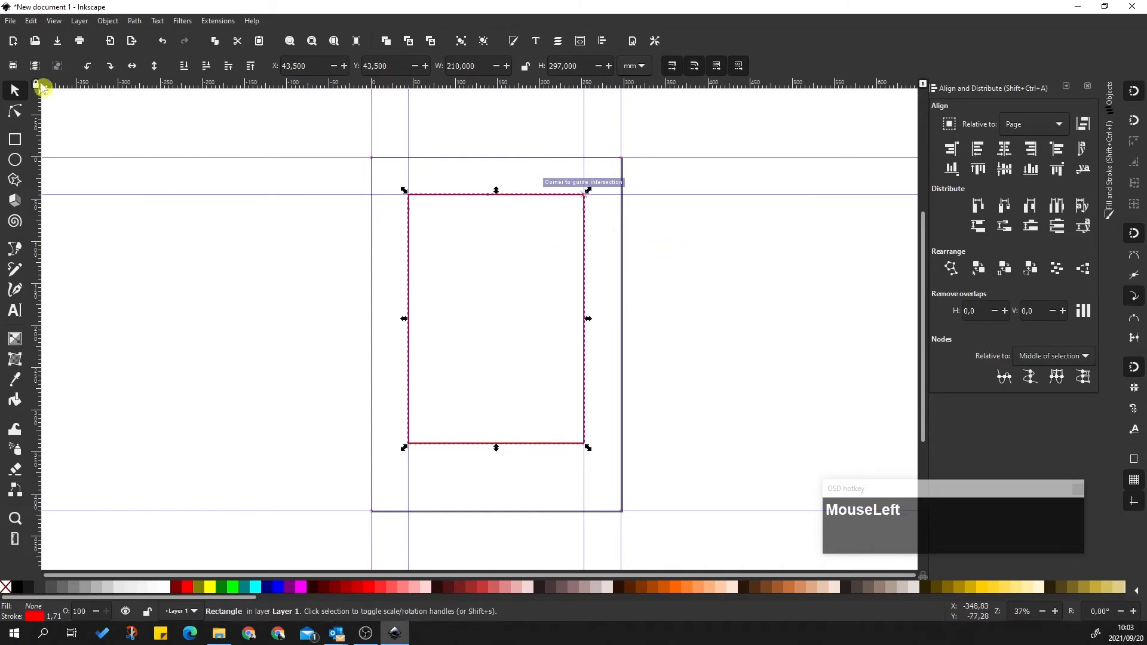
pyautogui.click(54, 21)
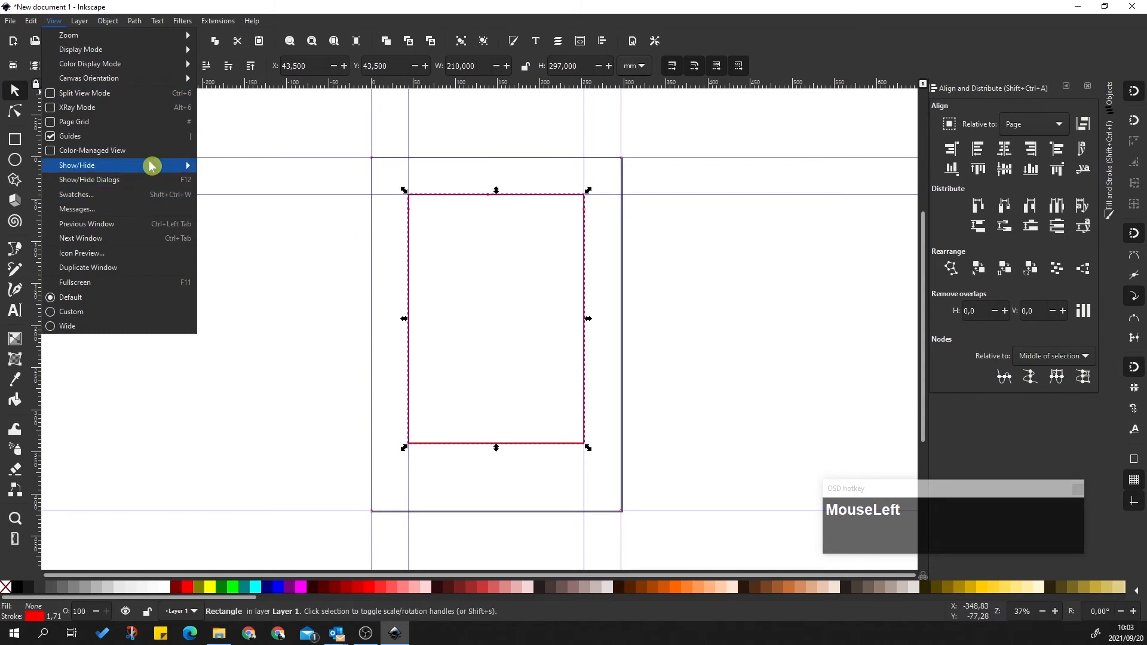
pyautogui.moveTo(31, 21)
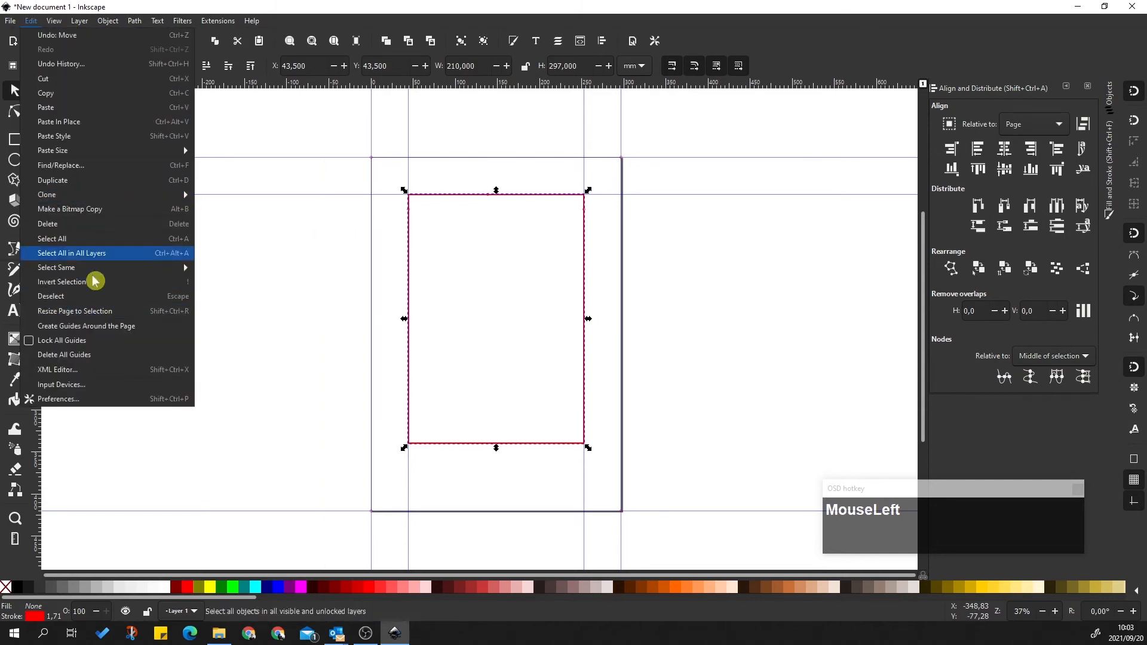
pyautogui.moveTo(109, 21)
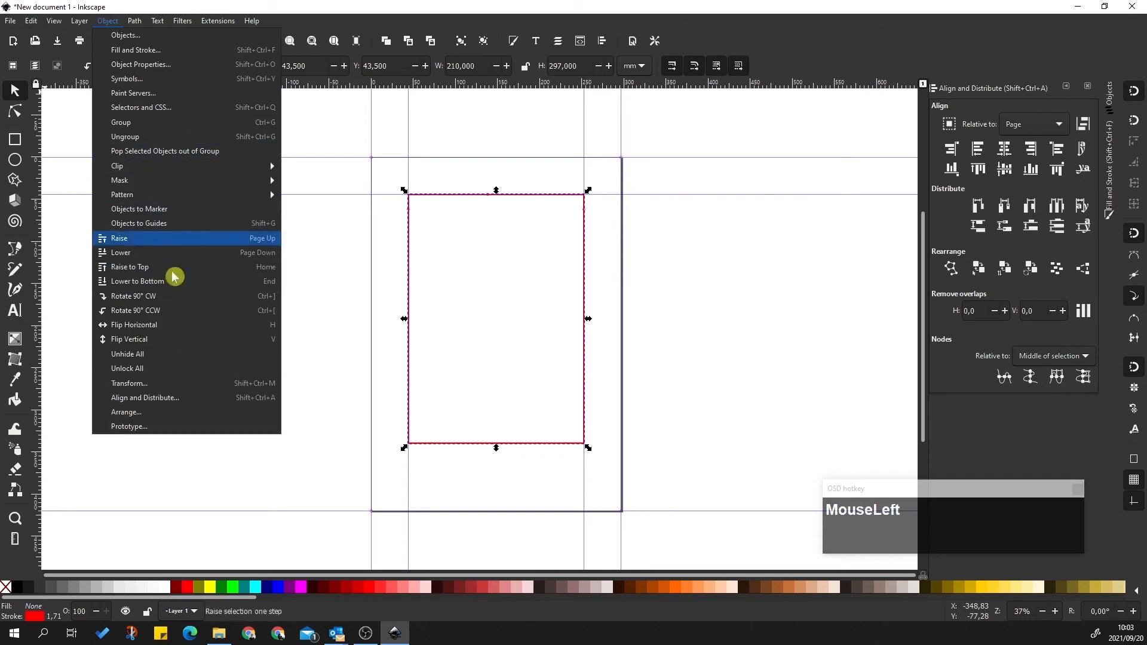
pyautogui.click(323, 342)
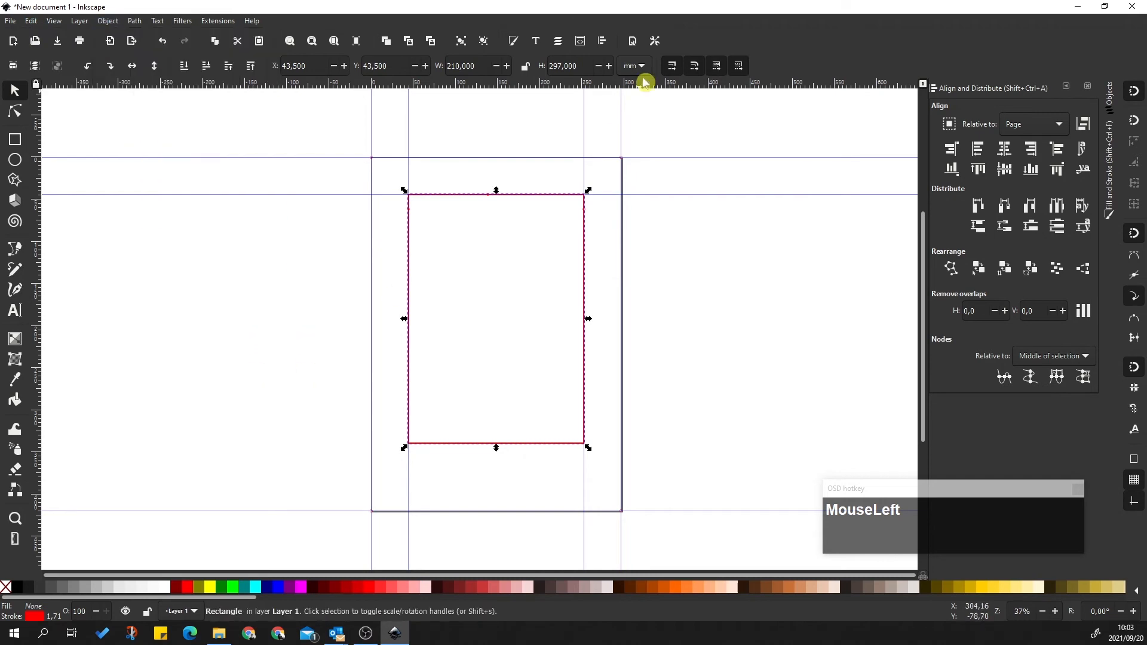
pyautogui.click(632, 41)
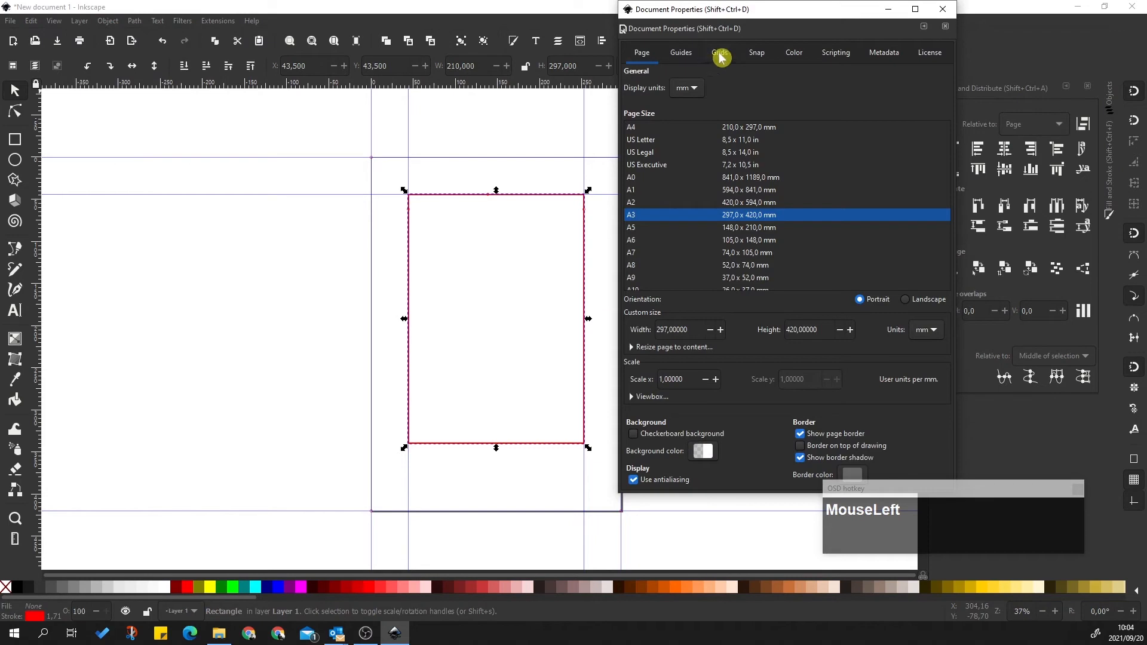
pyautogui.click(757, 53)
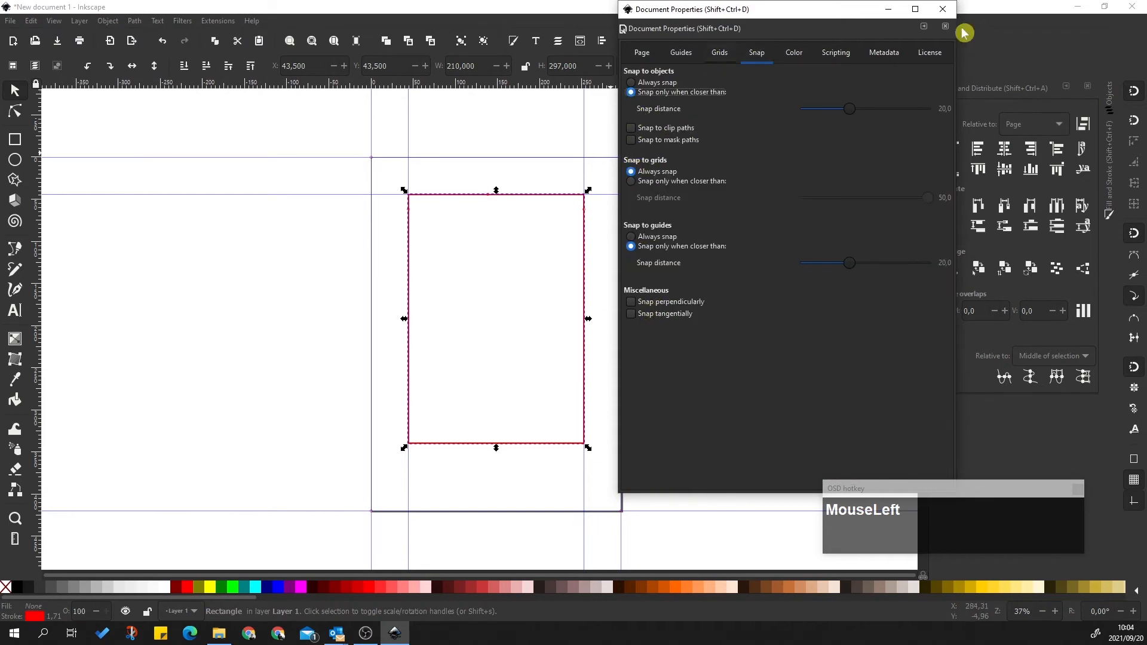
pyautogui.click(943, 8)
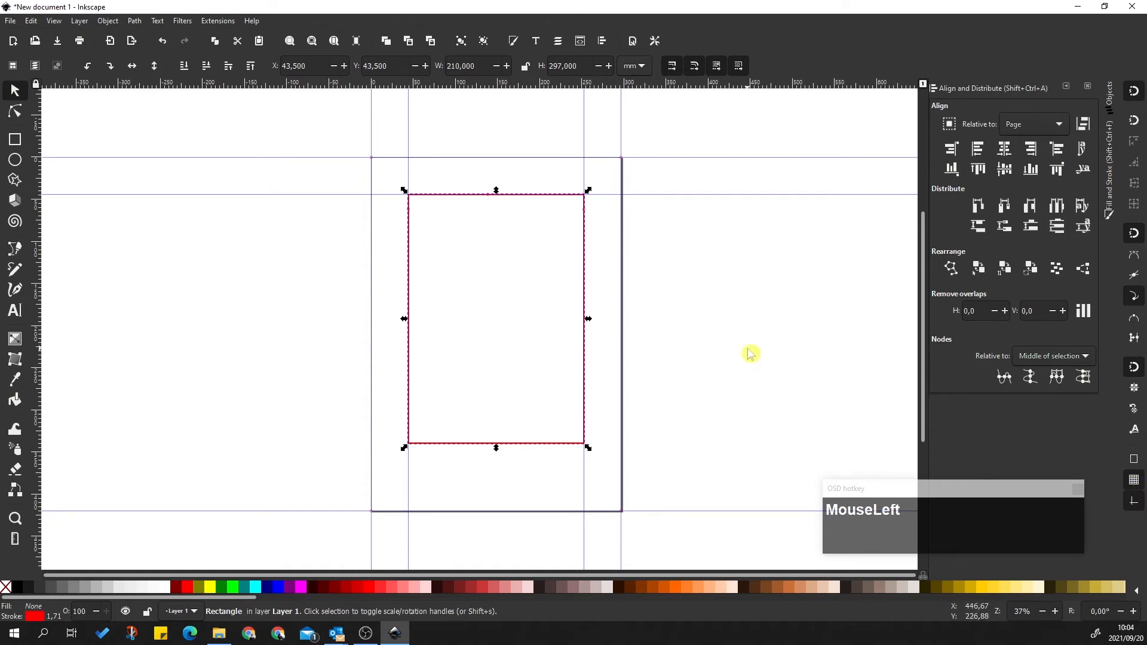
# Add horizontal guides at the rectangle's bottom edge and at Y 415 mm
pyautogui.click(745, 314)
pyautogui.moveTo(513, 86); pyautogui.dragTo(581, 447)
pyautogui.moveTo(517, 85); pyautogui.dragTo(494, 500)
pyautogui.doubleClick(543, 498)
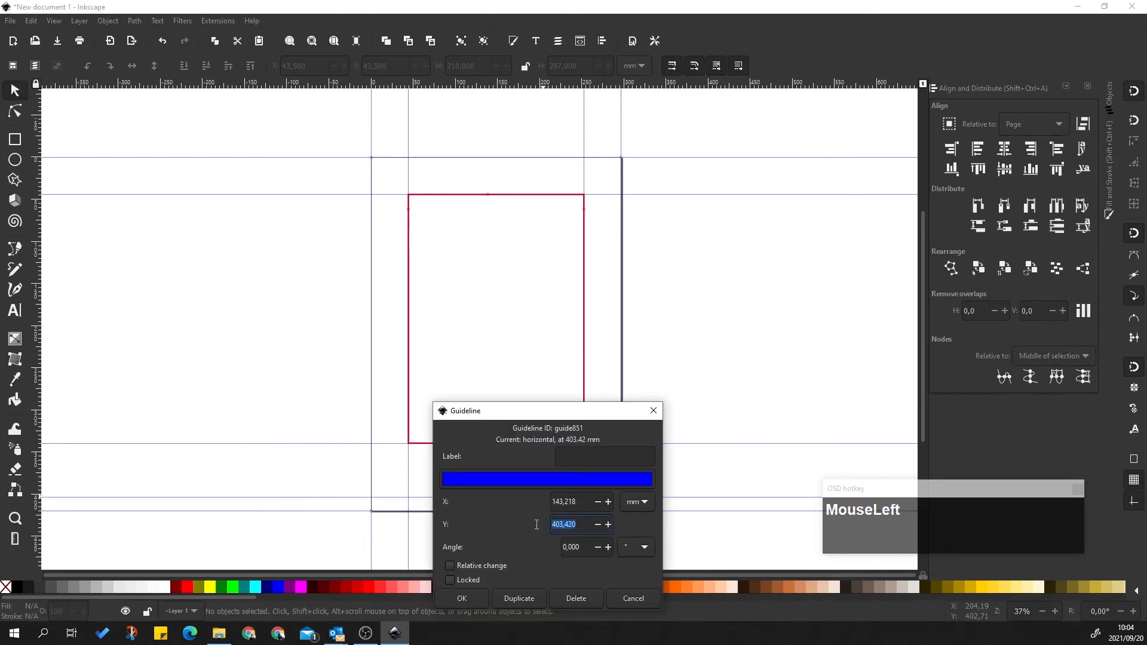
pyautogui.write('415,000')
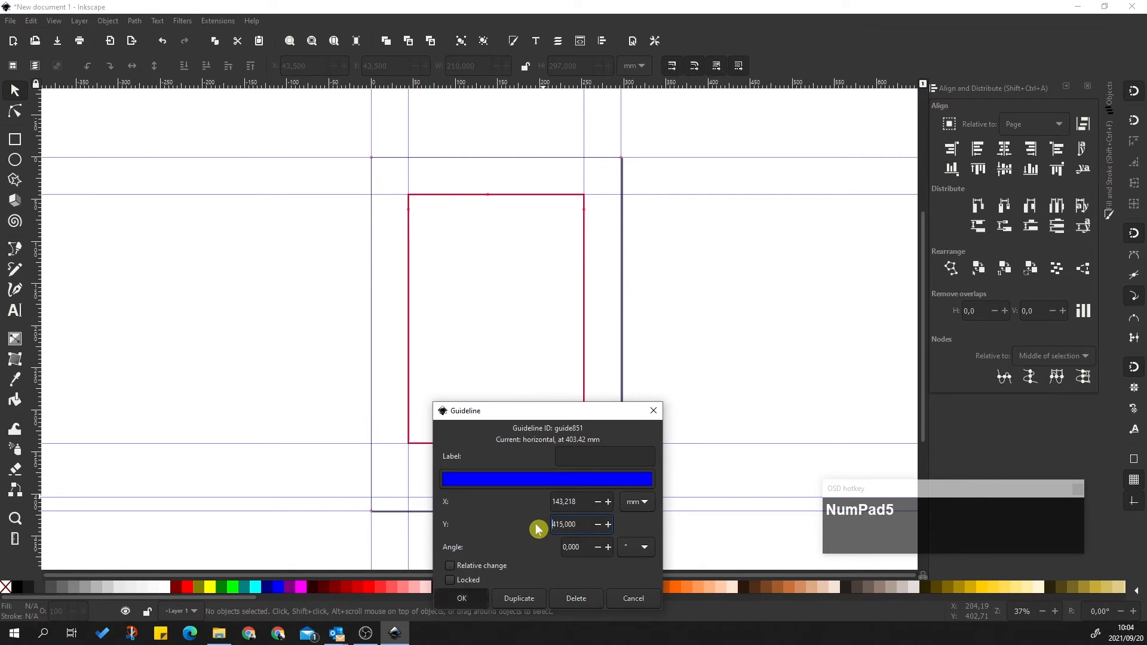
pyautogui.press('Return')
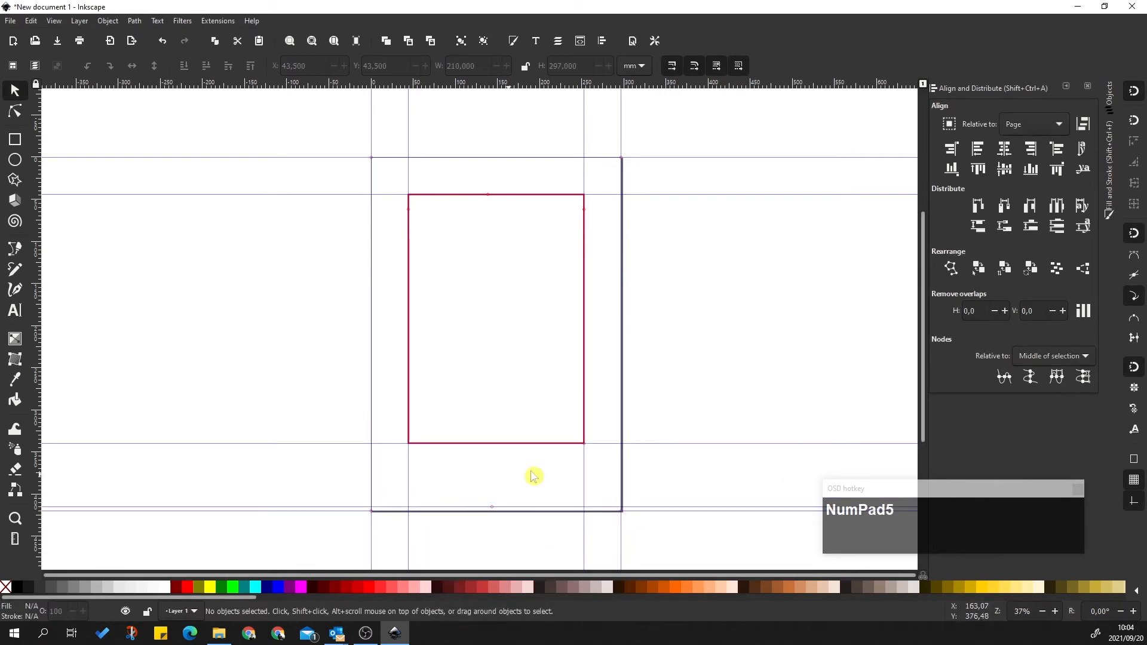
pyautogui.click(758, 320)
pyautogui.scroll(-2, 540, 338)
pyautogui.scroll(2, 621, 338)
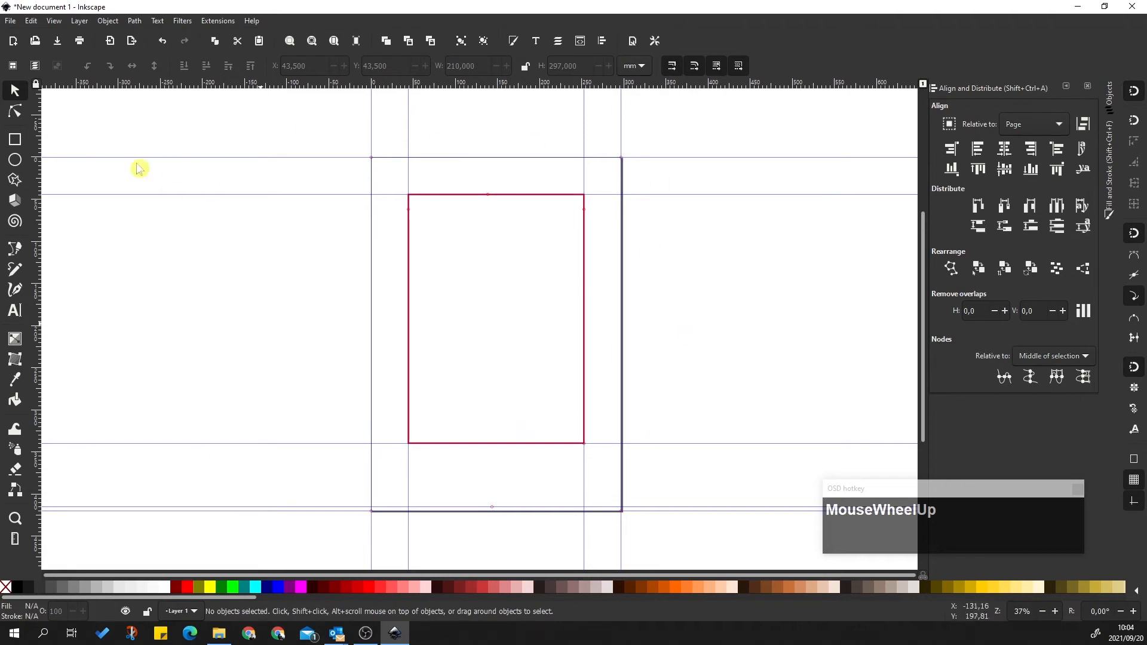
# Hide and reshow the guides, then open File Explorer from the taskbar
pyautogui.click(60, 26)
pyautogui.moveTo(108, 170)
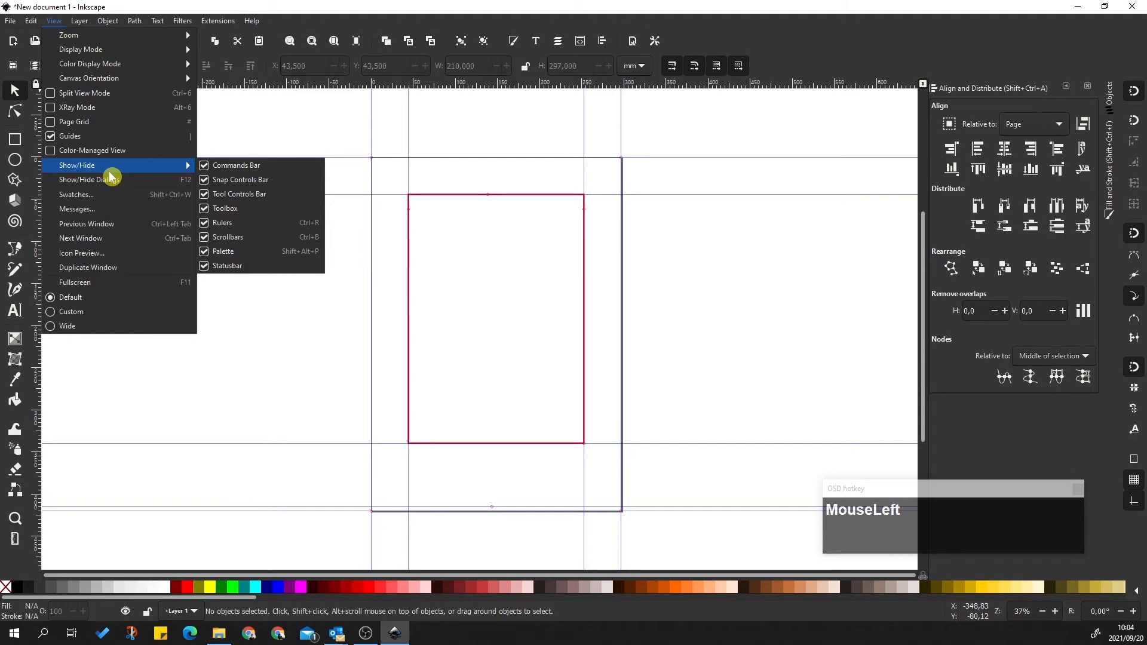
pyautogui.click(70, 137)
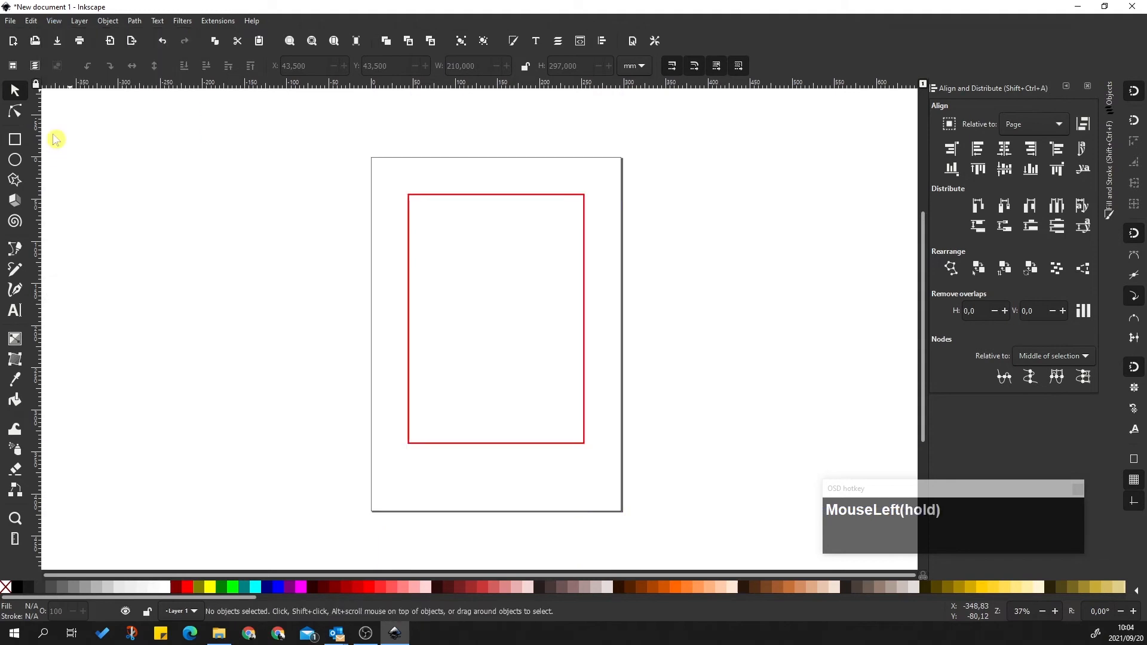
pyautogui.click(54, 24)
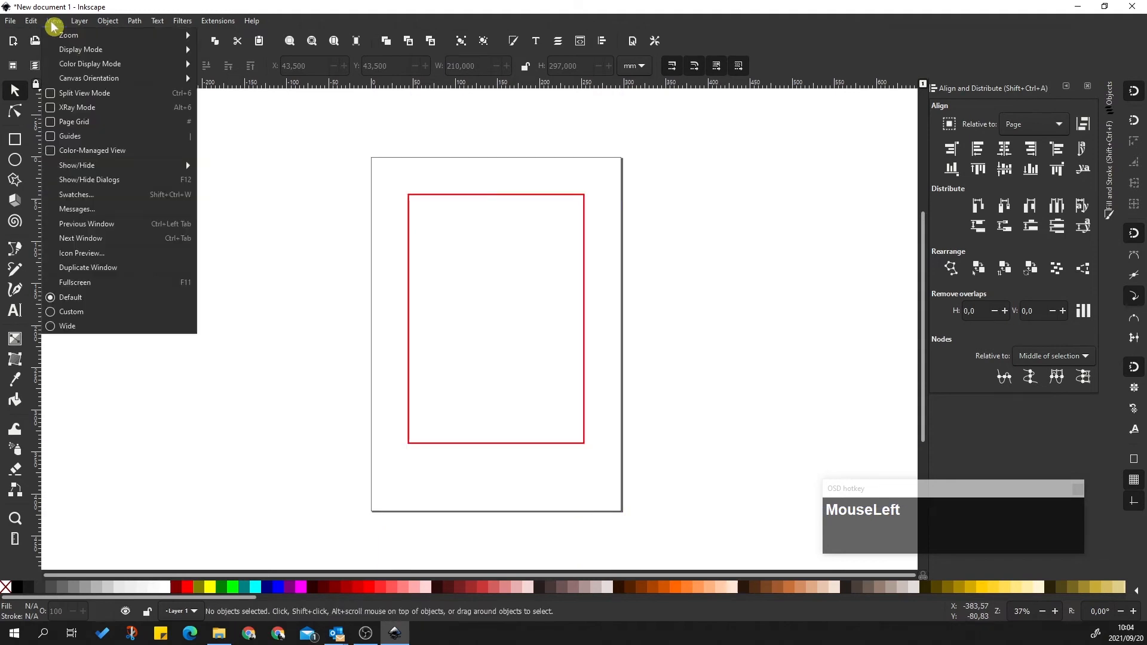
pyautogui.click(57, 135)
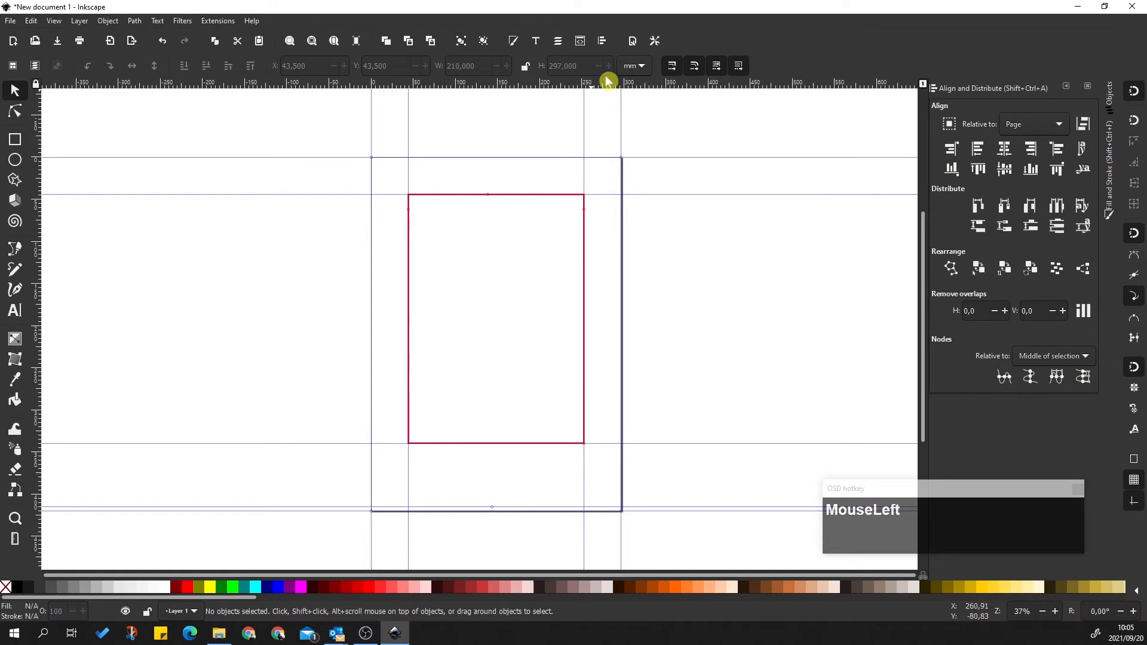
pyautogui.click(219, 634)
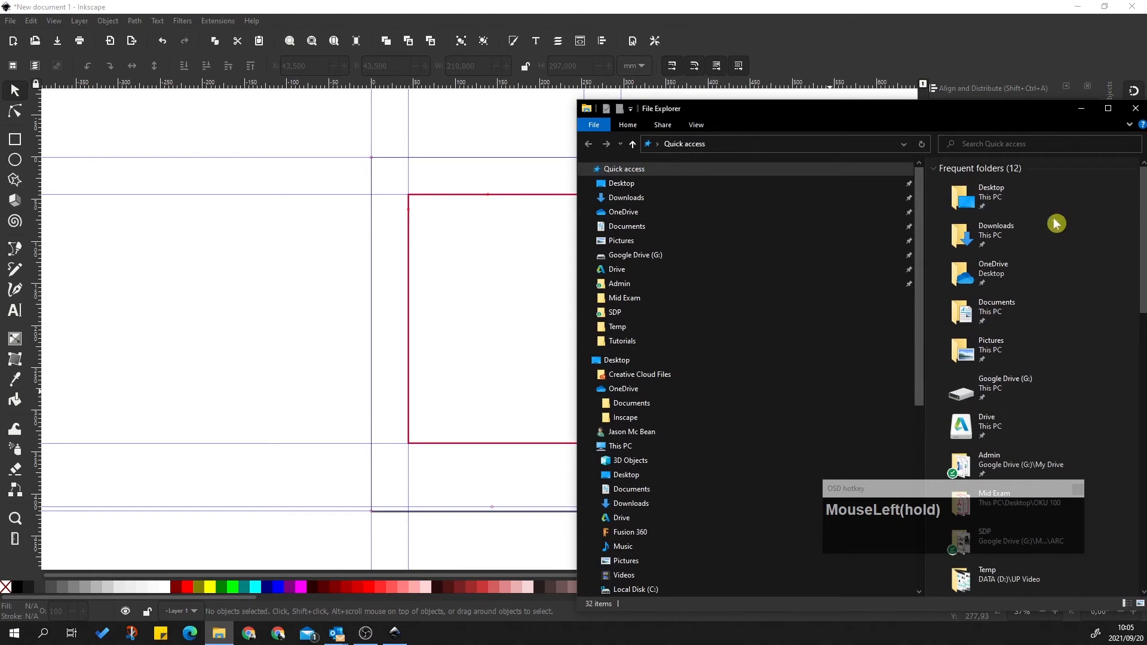
# Browse Desktop > OKU 100 > Mid Exam > Examples and drag the portrait jpg onto the Inkscape canvas
pyautogui.click(686, 182)
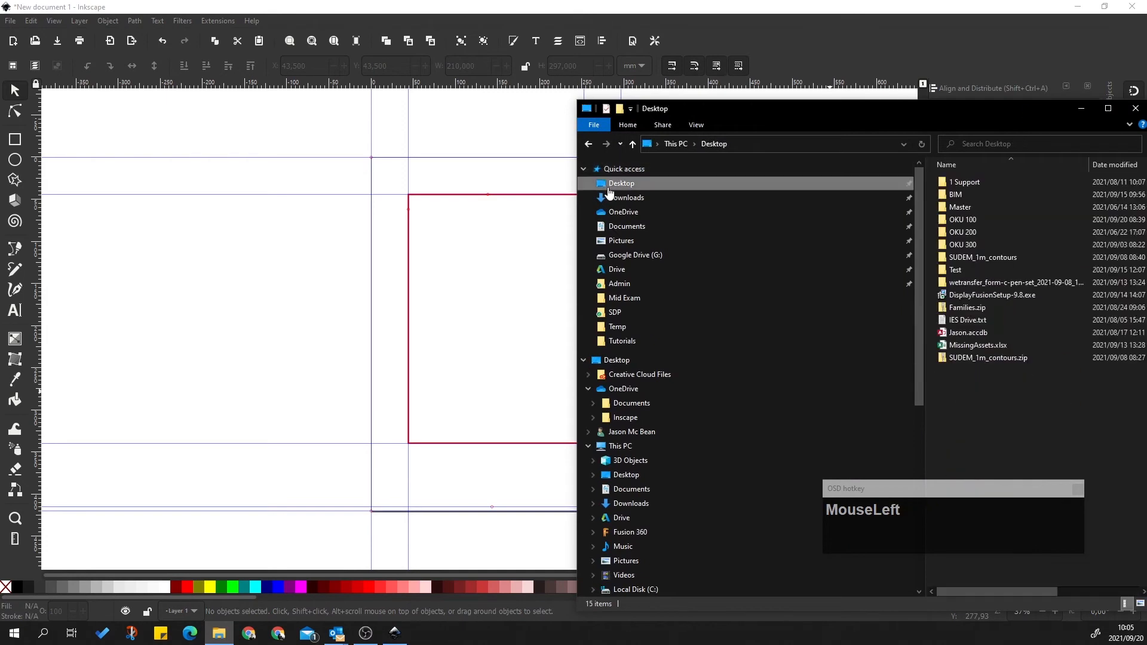
pyautogui.doubleClick(975, 221)
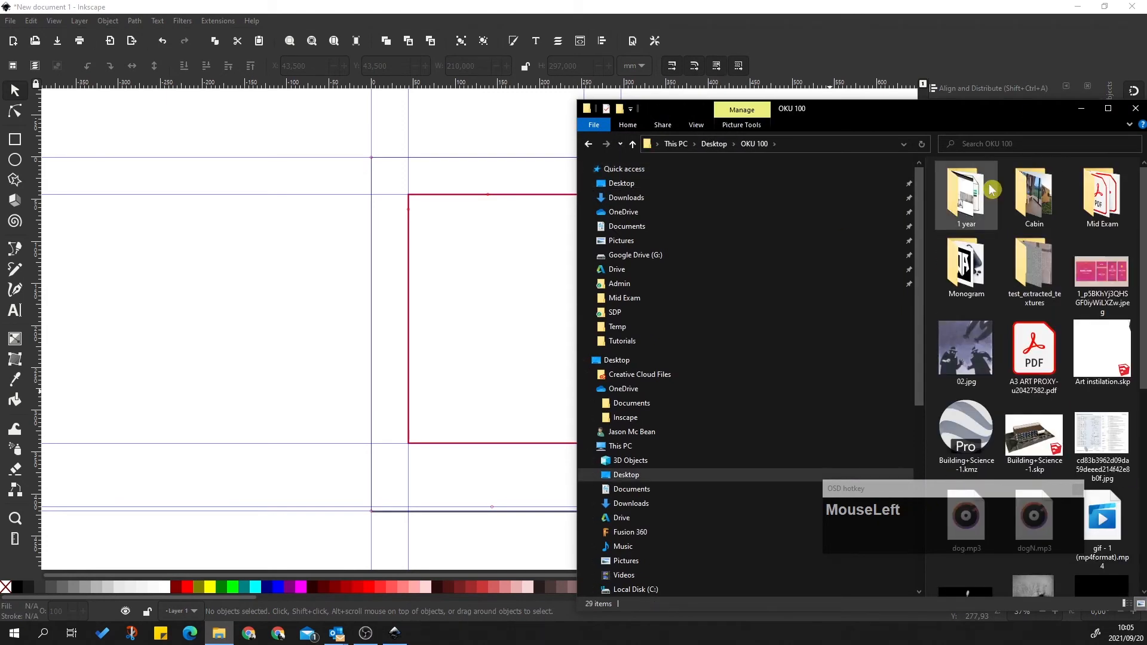
pyautogui.doubleClick(976, 193)
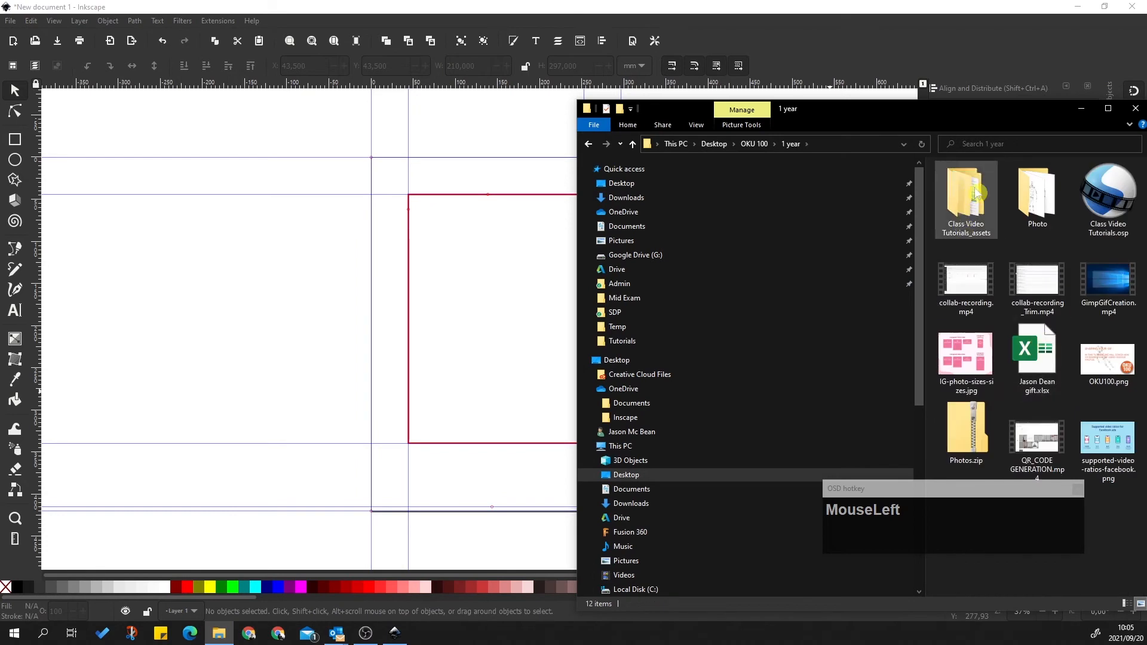
pyautogui.scroll(-2, 1038, 281)
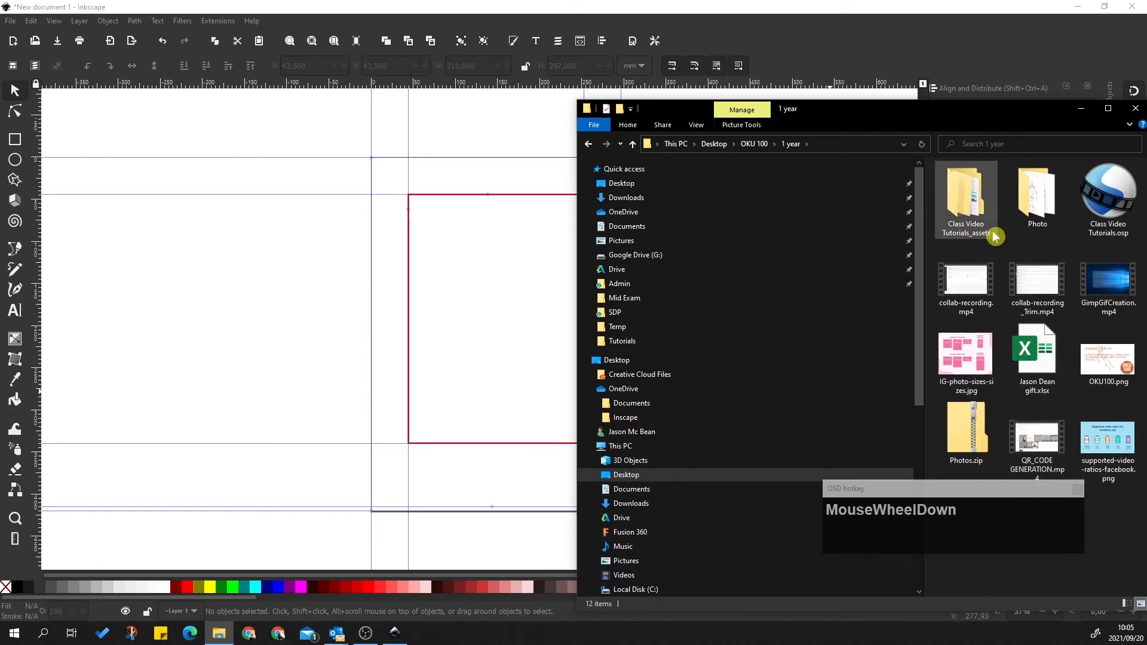
pyautogui.moveTo(866, 113); pyautogui.dragTo(697, 104)
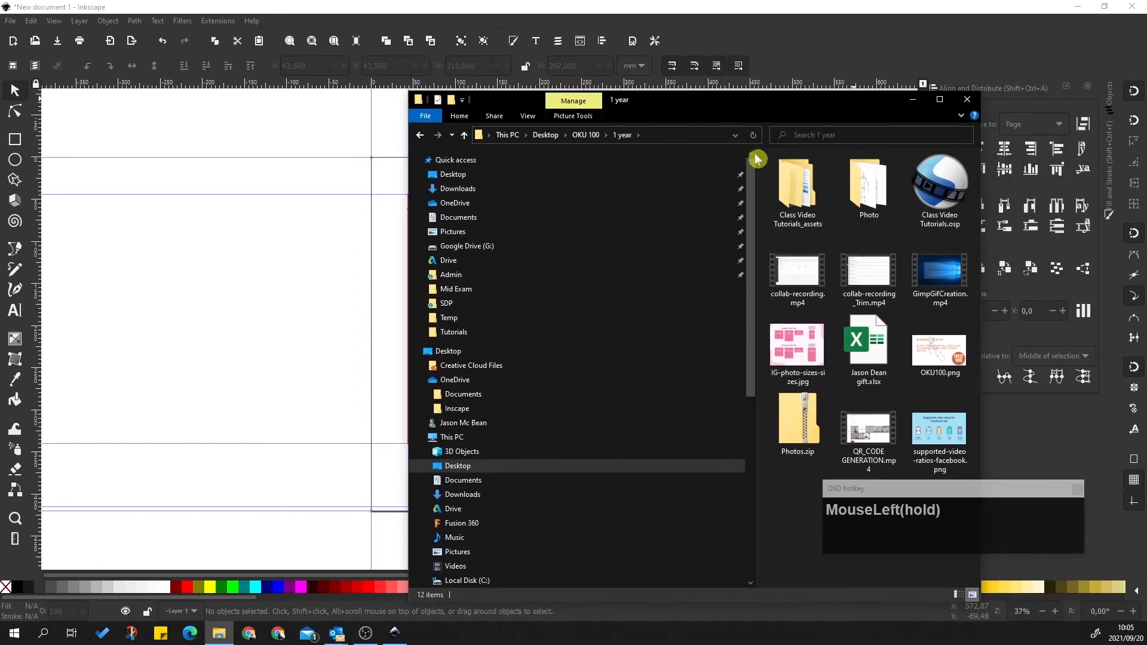
pyautogui.click(583, 135)
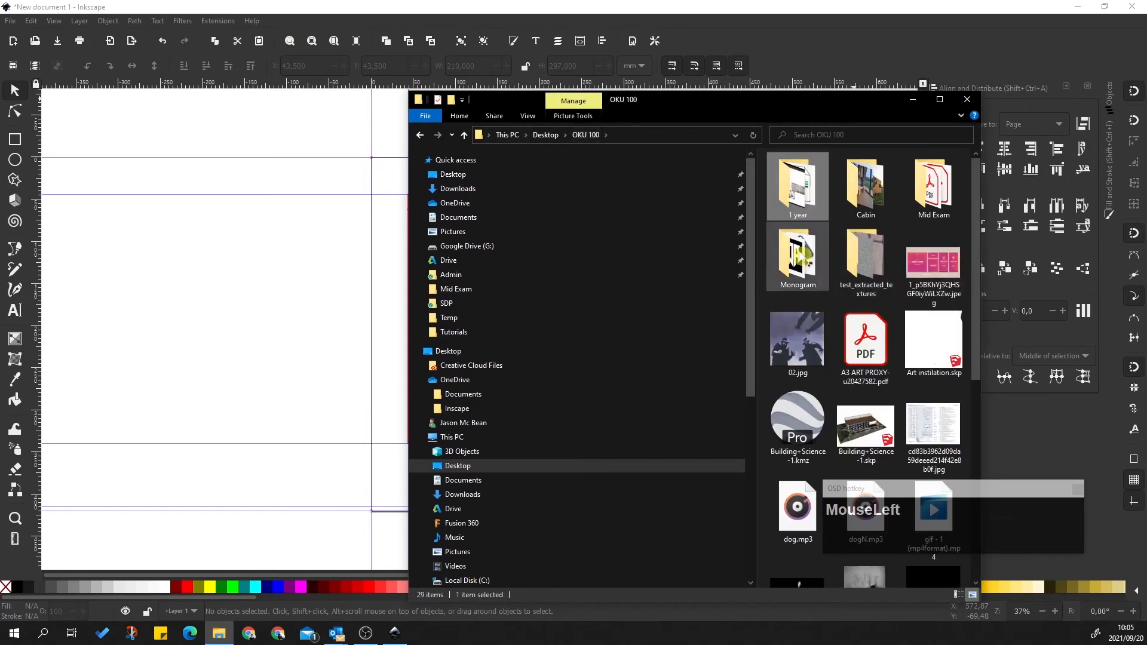
pyautogui.doubleClick(913, 199)
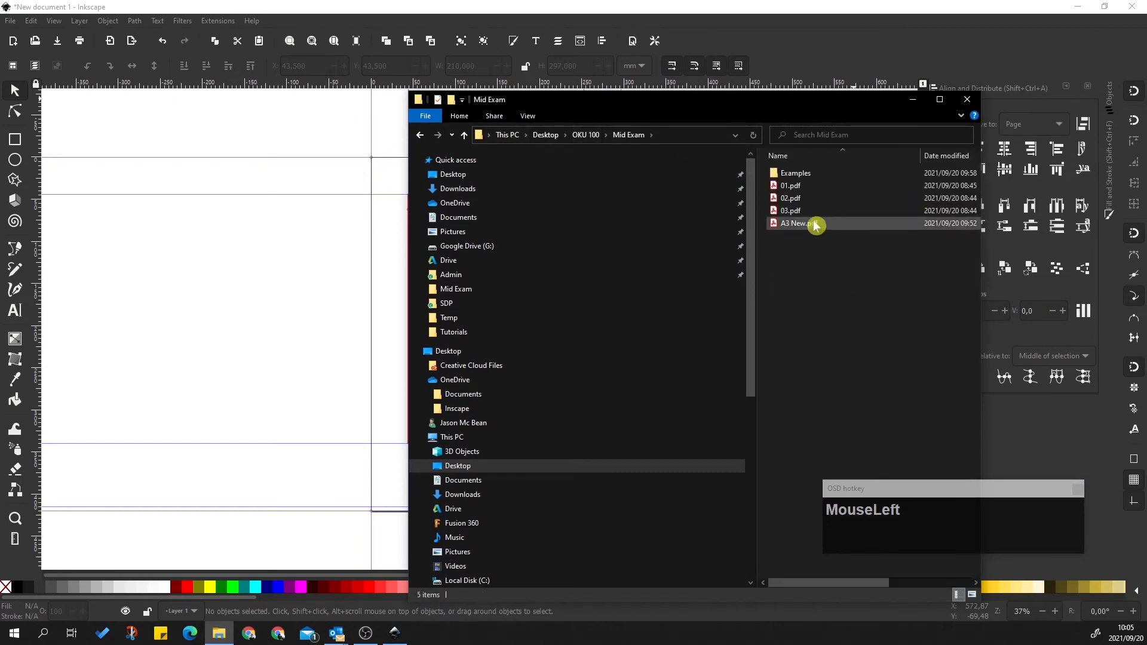
pyautogui.doubleClick(796, 172)
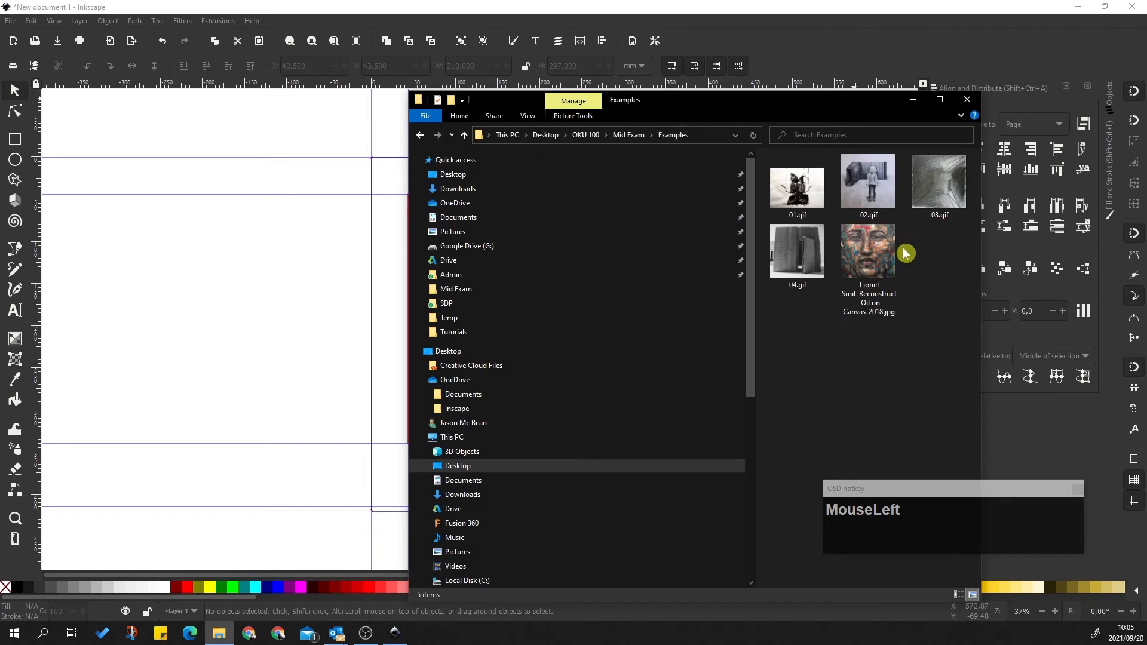
pyautogui.moveTo(873, 266); pyautogui.dragTo(366, 335)
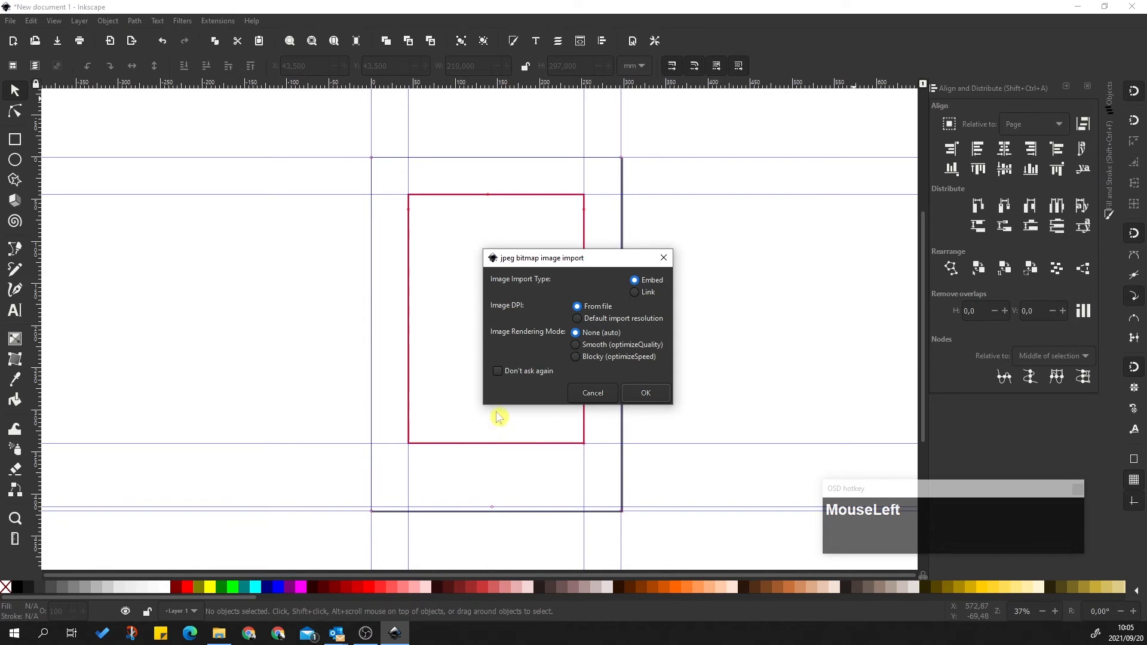
# Embed the portrait, move it into the red frame and stretch it to about 294 × 295 mm between the guides
pyautogui.click(651, 393)
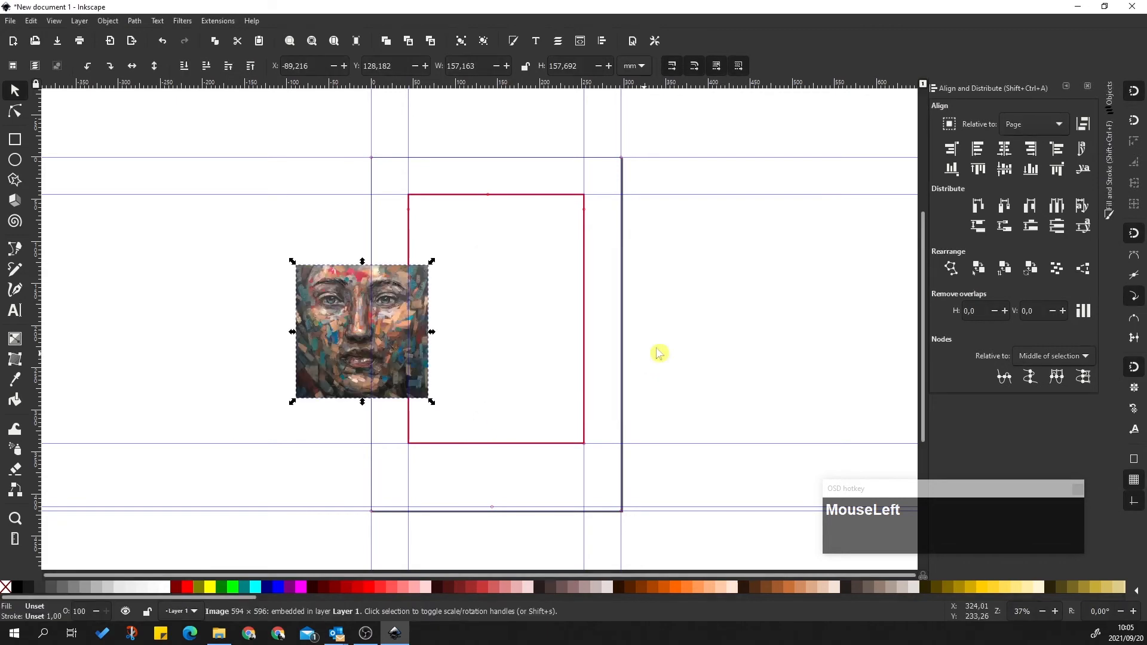
pyautogui.moveTo(386, 311); pyautogui.dragTo(519, 287)
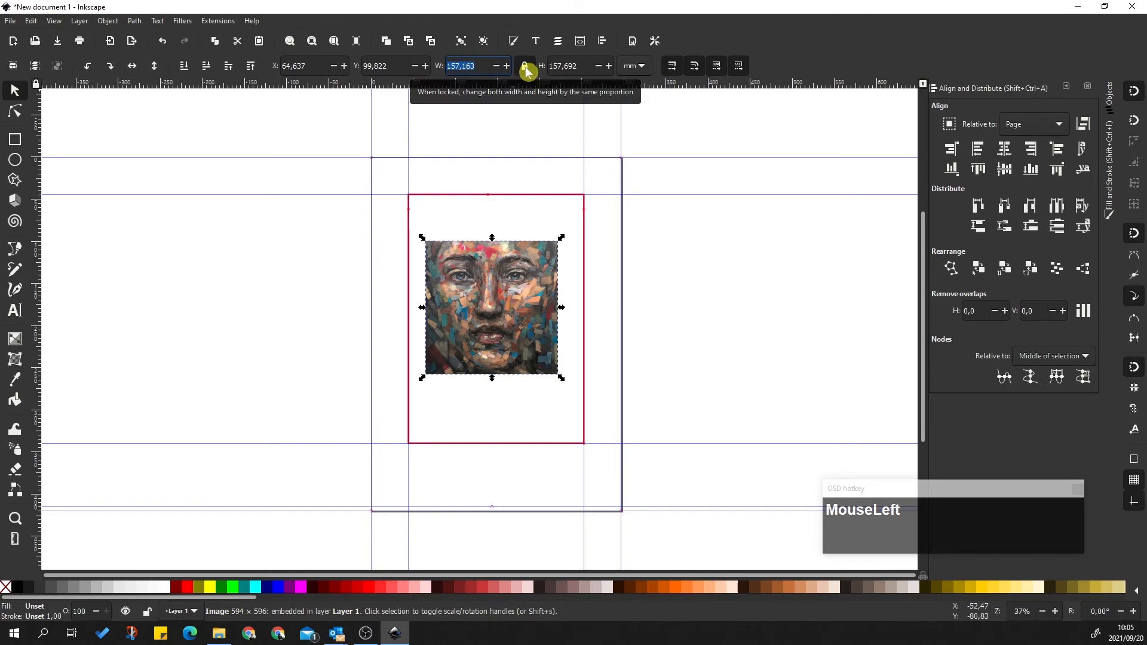
pyautogui.moveTo(562, 237); pyautogui.dragTo(737, 189)
pyautogui.moveTo(422, 378); pyautogui.dragTo(354, 445)
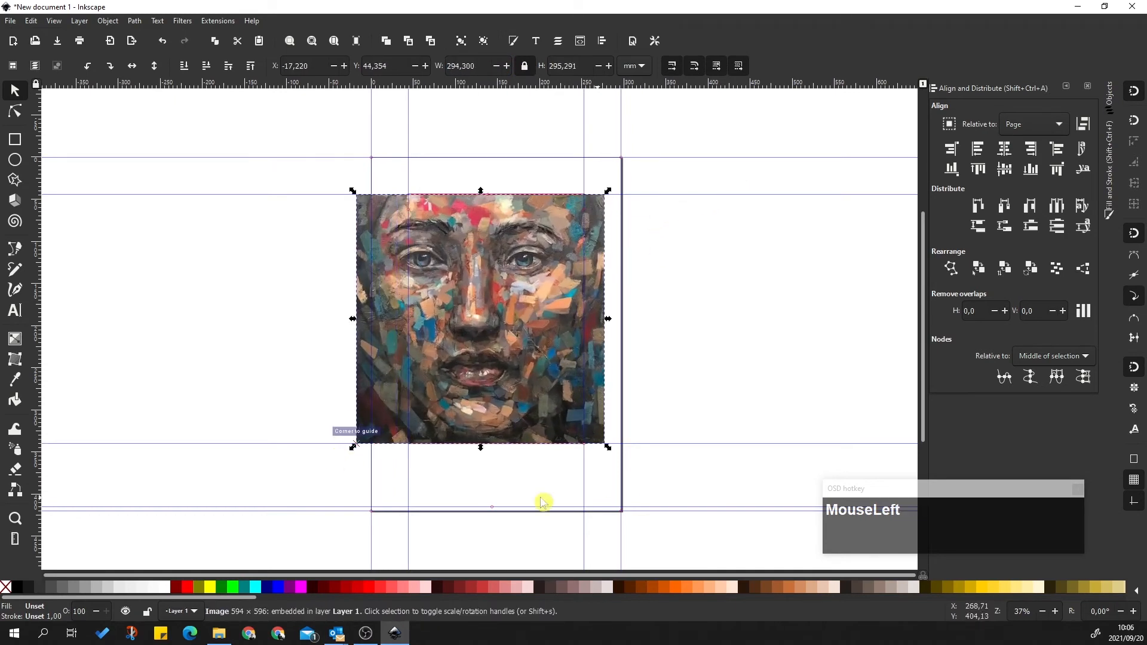
pyautogui.click(757, 330)
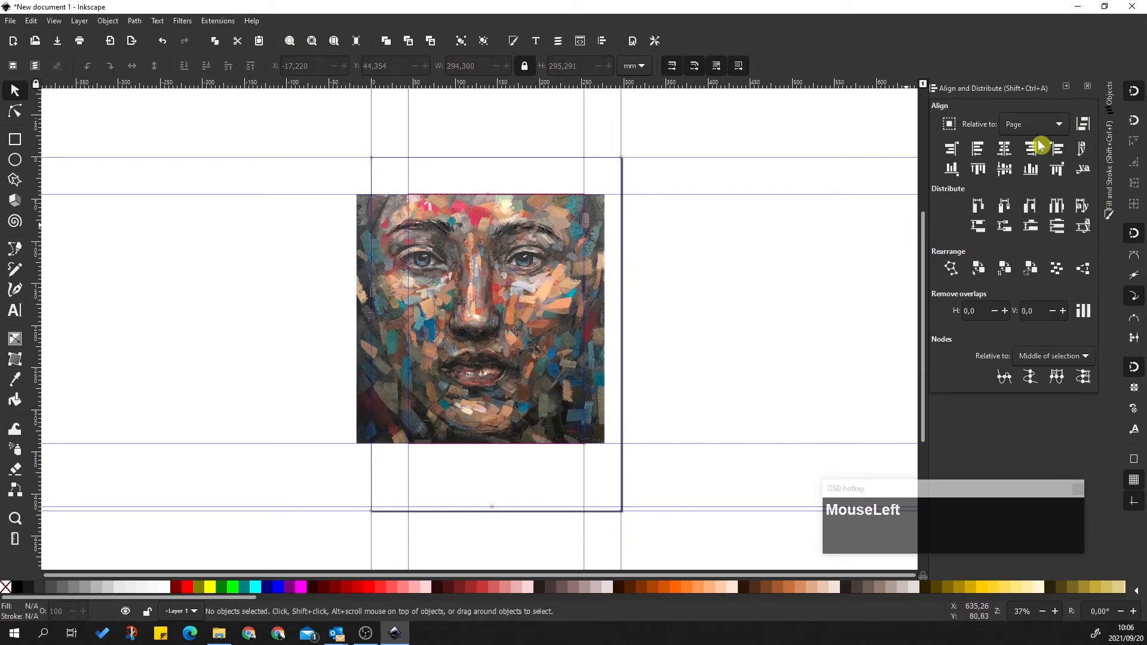
# Collapse the Align and Distribute panel and open the Objects panel from the Object menu
pyautogui.click(1066, 88)
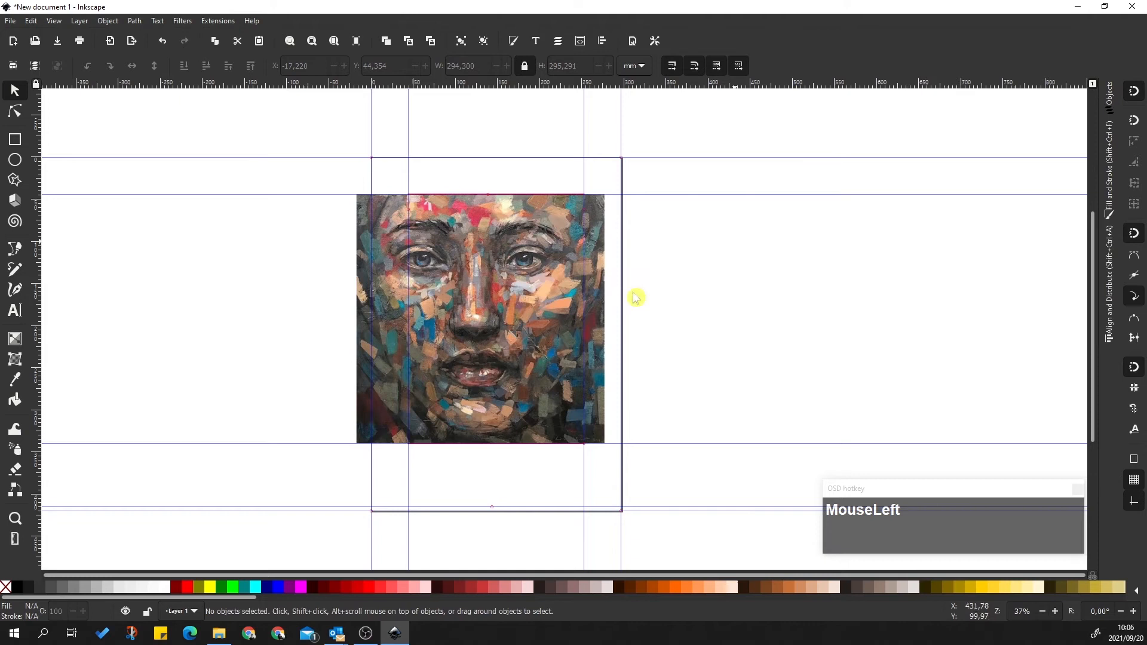
pyautogui.click(528, 262)
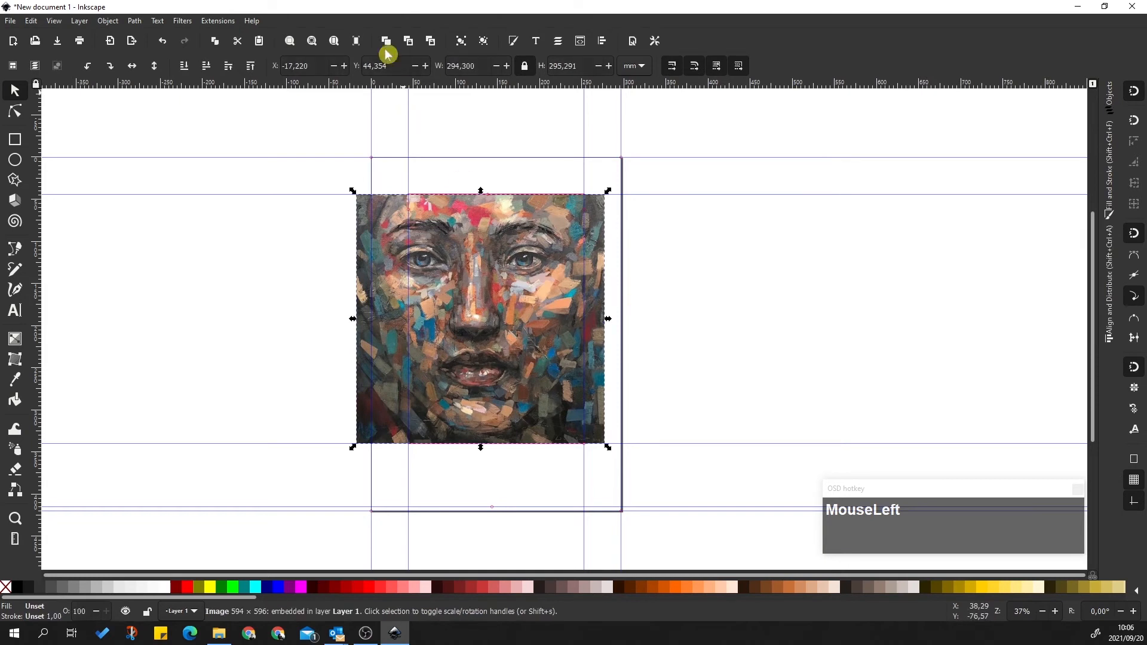
pyautogui.rightClick(457, 277)
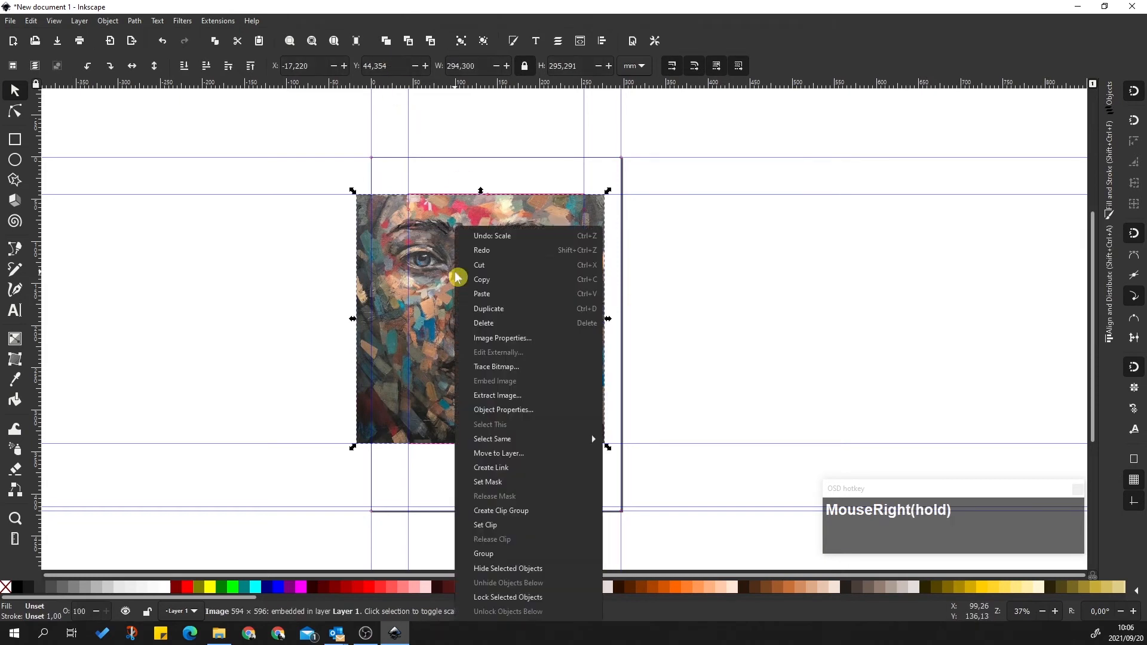
pyautogui.click(714, 346)
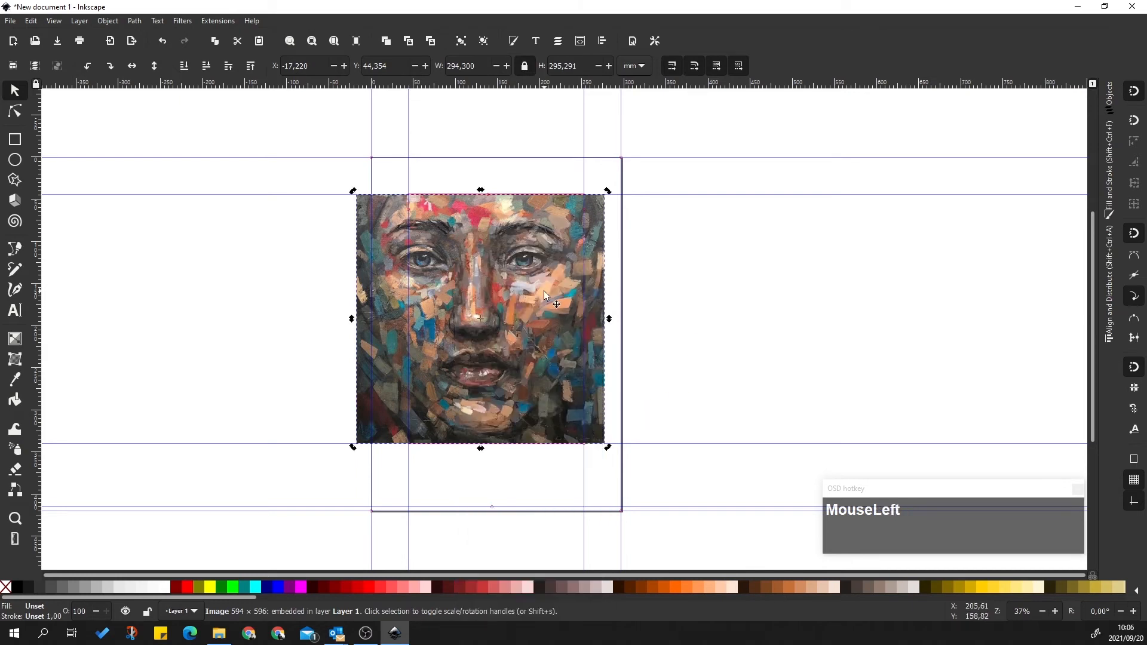
pyautogui.click(831, 287)
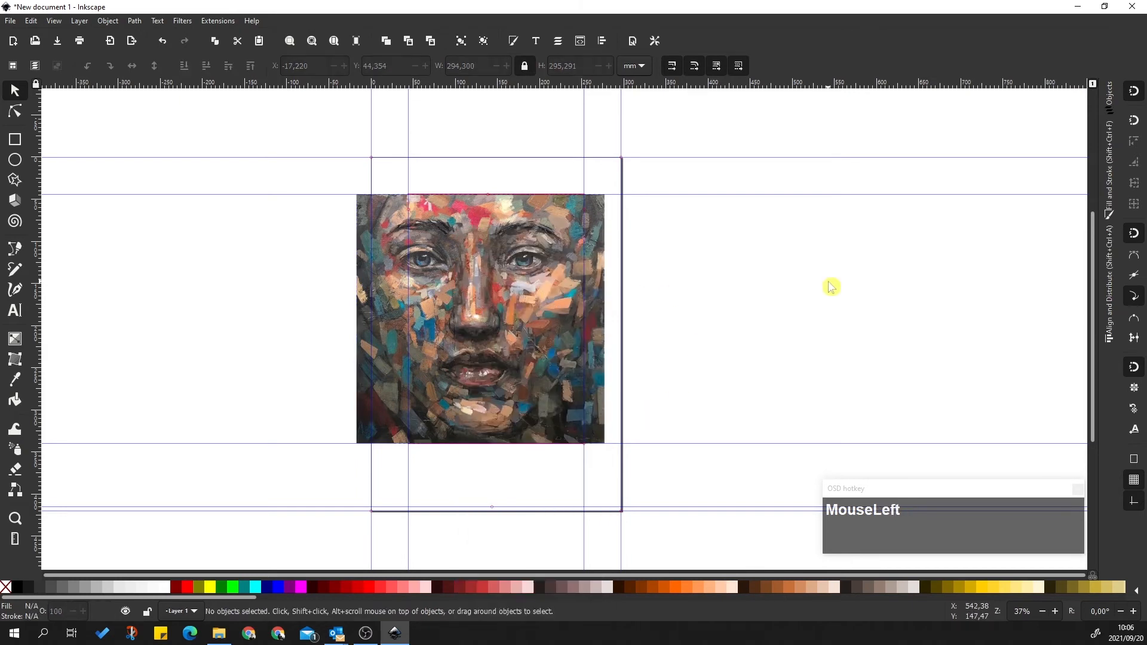
pyautogui.click(111, 20)
pyautogui.click(124, 36)
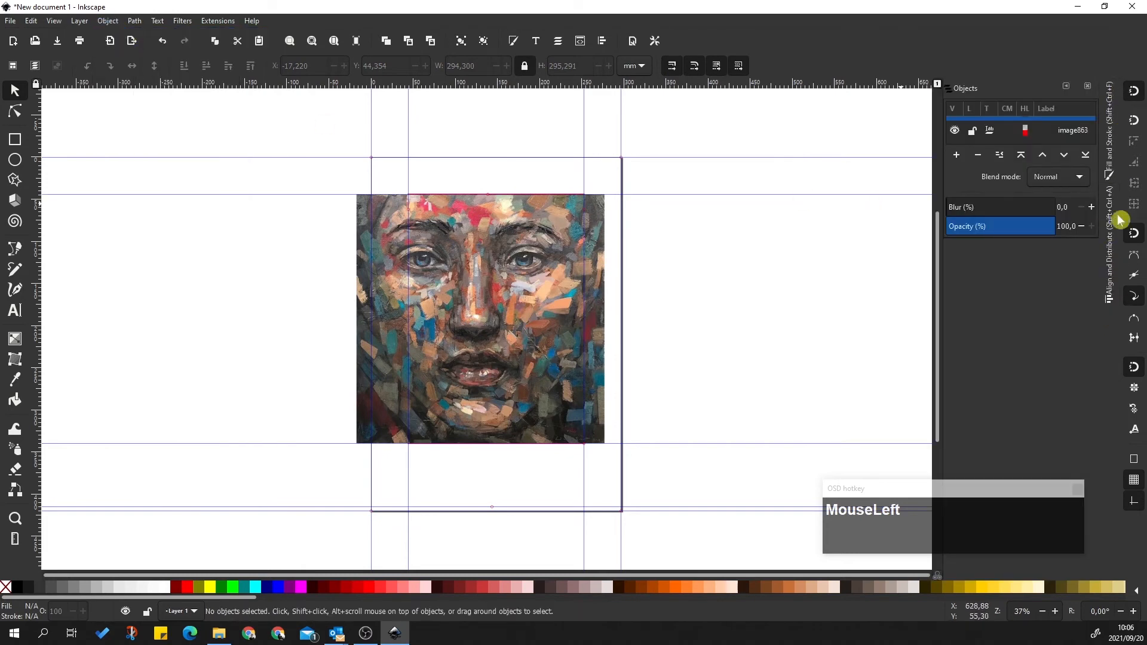
# Restack the objects so rect841 sits above the image863 painting
pyautogui.moveTo(999, 240); pyautogui.dragTo(999, 390)
pyautogui.click(1074, 149)
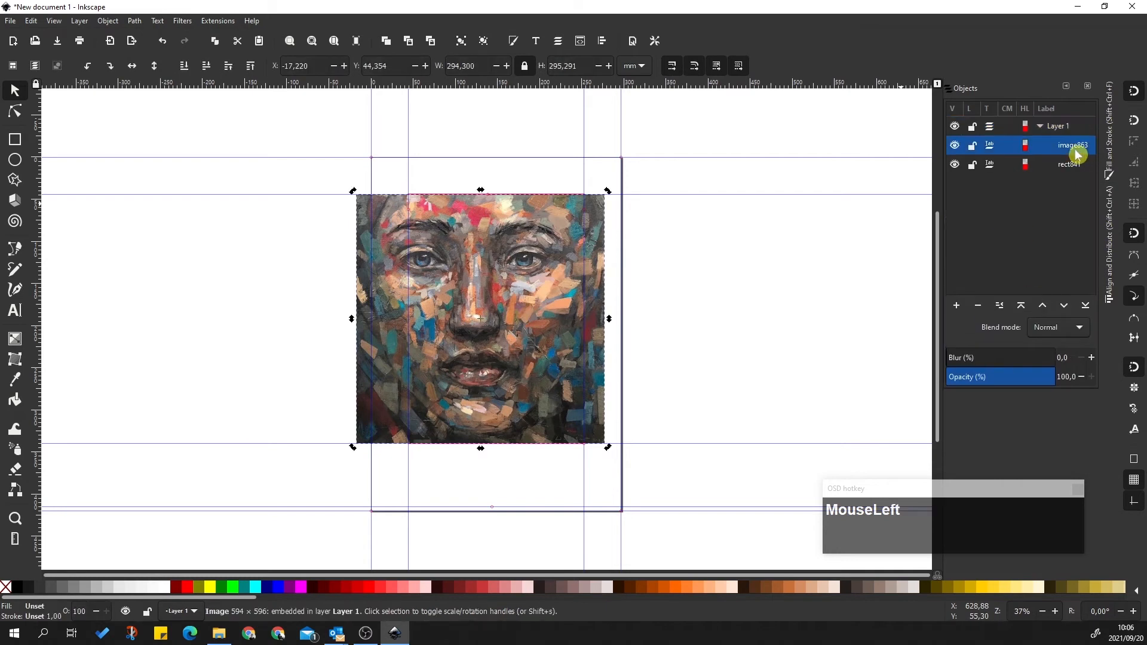
pyautogui.click(1074, 165)
pyautogui.click(1073, 145)
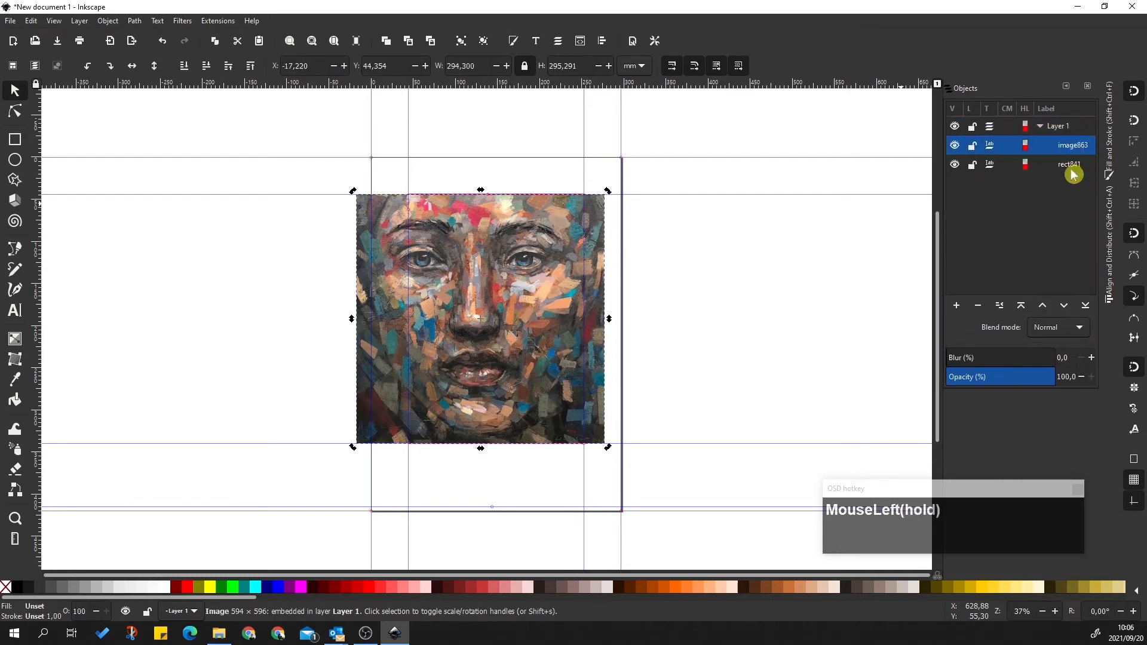
pyautogui.click(1072, 168)
pyautogui.click(1073, 147)
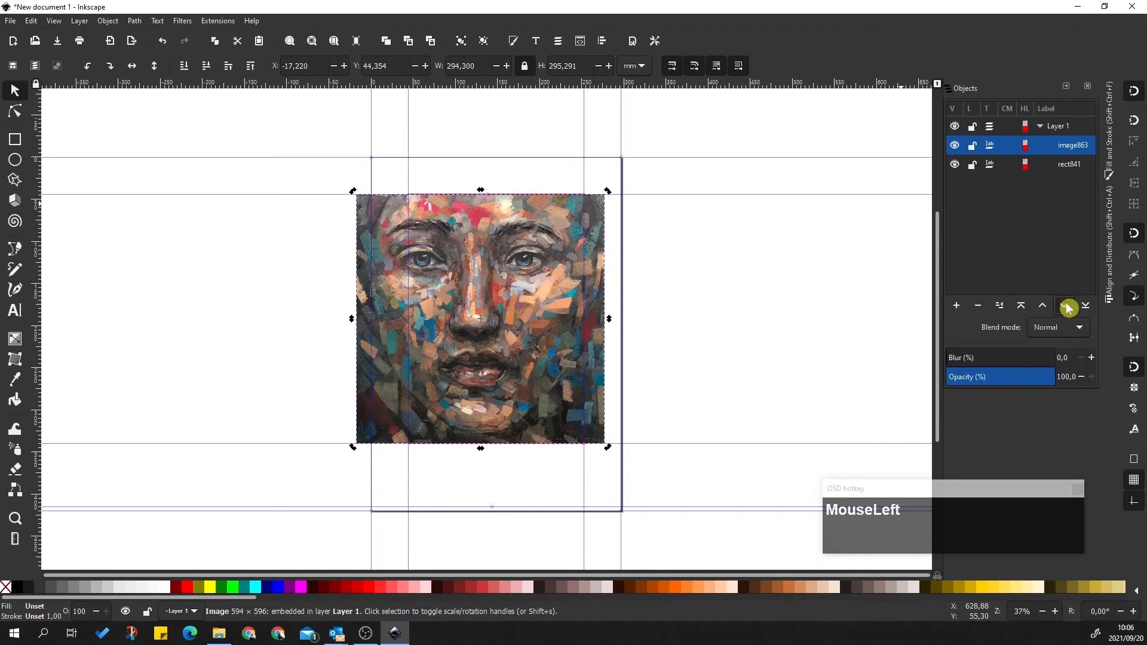
pyautogui.click(1066, 307)
pyautogui.click(1068, 147)
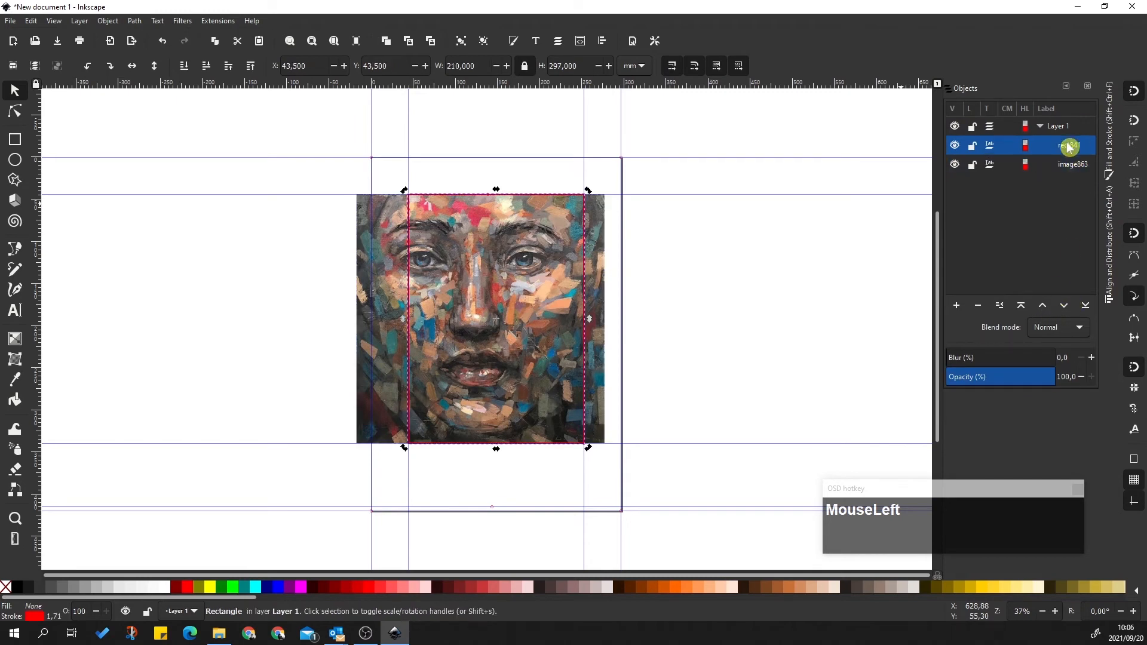
pyautogui.click(656, 241)
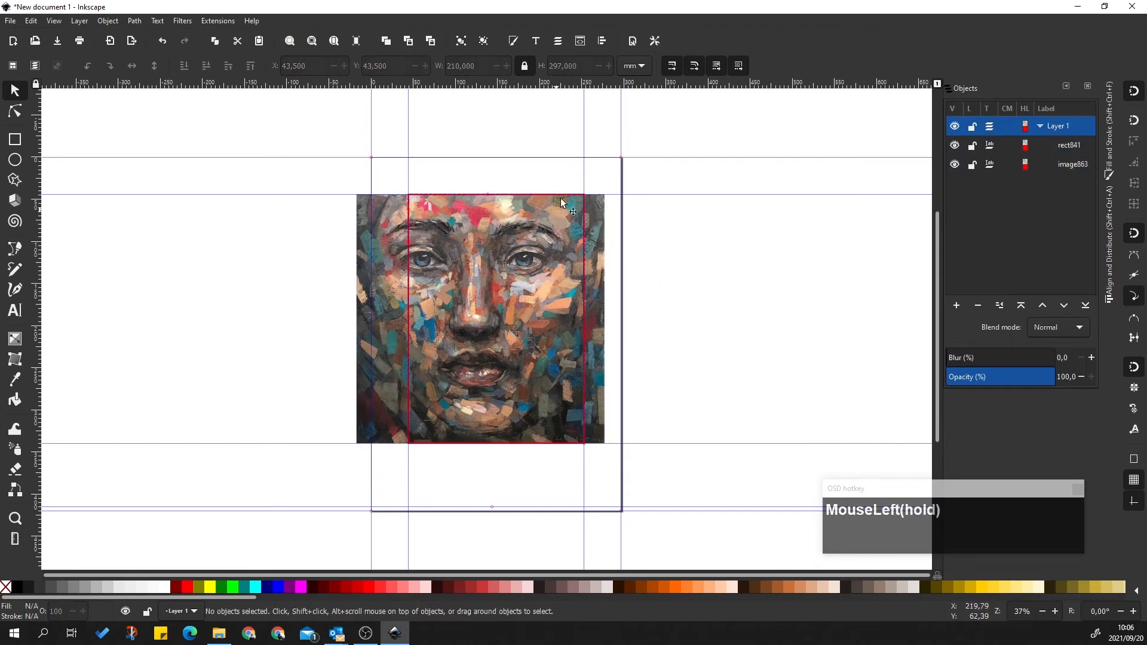
pyautogui.click(1064, 147)
pyautogui.click(1064, 307)
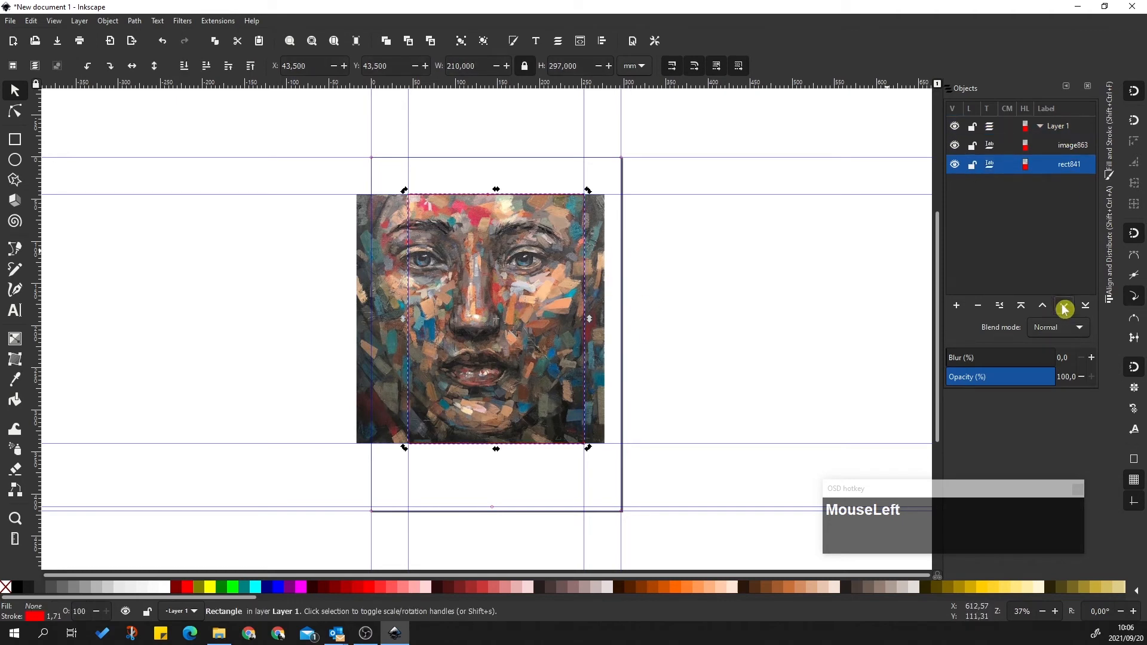
pyautogui.click(1041, 306)
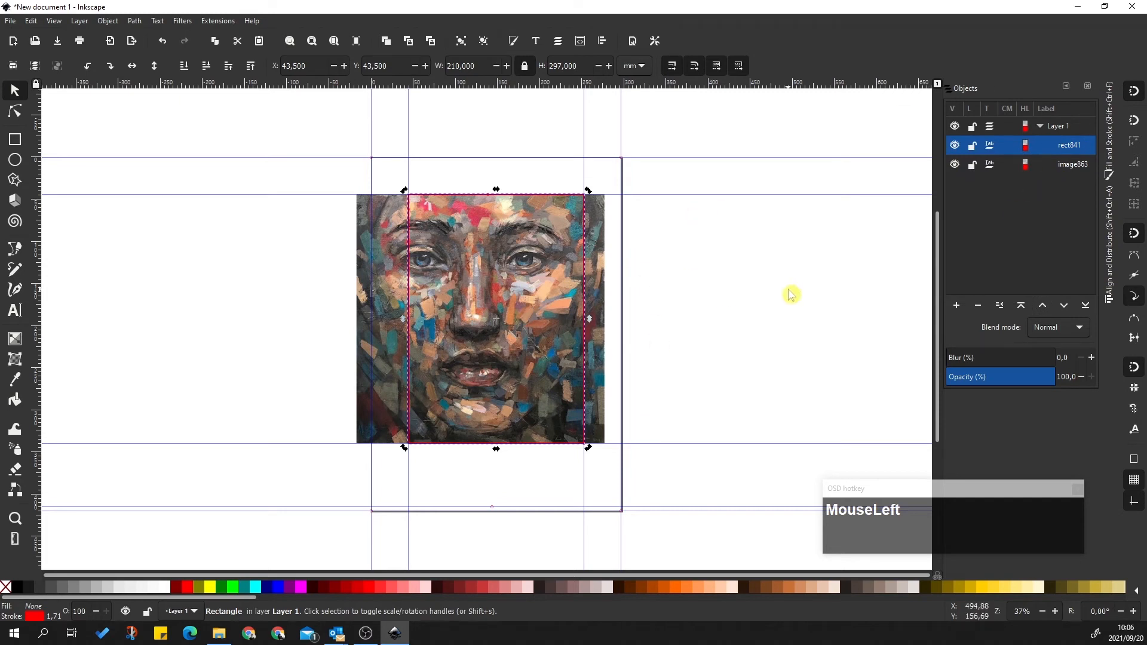
# Nudge image863 with the arrow keys to fine-tune its position inside the red frame
pyautogui.click(1036, 132)
pyautogui.click(1052, 165)
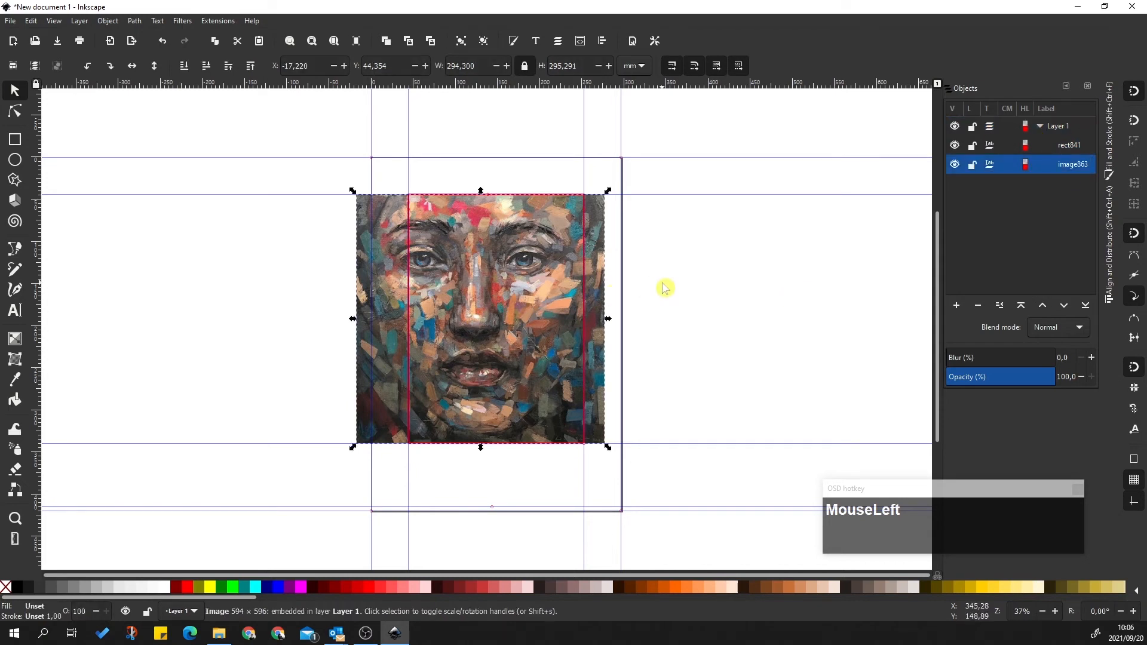
pyautogui.press('Right')
pyautogui.press('Right')
pyautogui.press('Right')
pyautogui.press('Right')
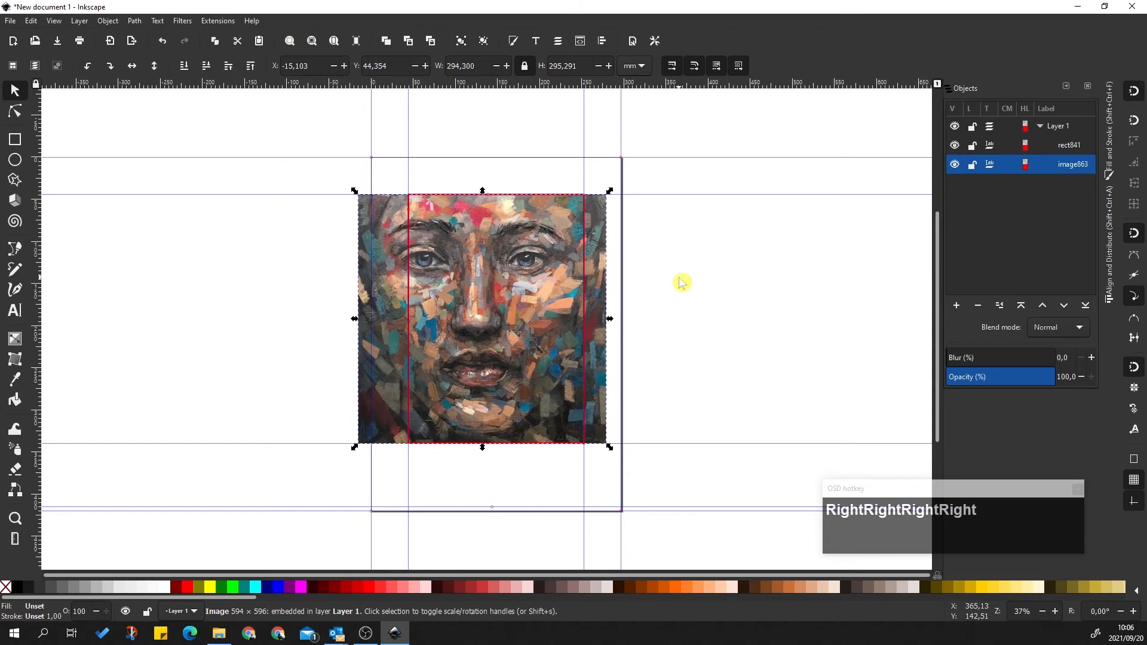
pyautogui.press('Right')
pyautogui.press('Right')
pyautogui.press('Right')
pyautogui.press('Right')
pyautogui.press('Right')
pyautogui.press('Right')
pyautogui.press('Right')
pyautogui.press('Right')
pyautogui.press('Right')
pyautogui.press('Right')
pyautogui.press('Right')
pyautogui.press('Right')
pyautogui.press('Right')
pyautogui.press('Right')
pyautogui.press('Right')
pyautogui.press('Right')
pyautogui.press('Right')
pyautogui.press('Right')
pyautogui.press('Right')
pyautogui.press('Right')
pyautogui.press('Left')
pyautogui.press('Left')
pyautogui.press('Left')
pyautogui.press('Left')
pyautogui.click(697, 287)
pyautogui.click(450, 286)
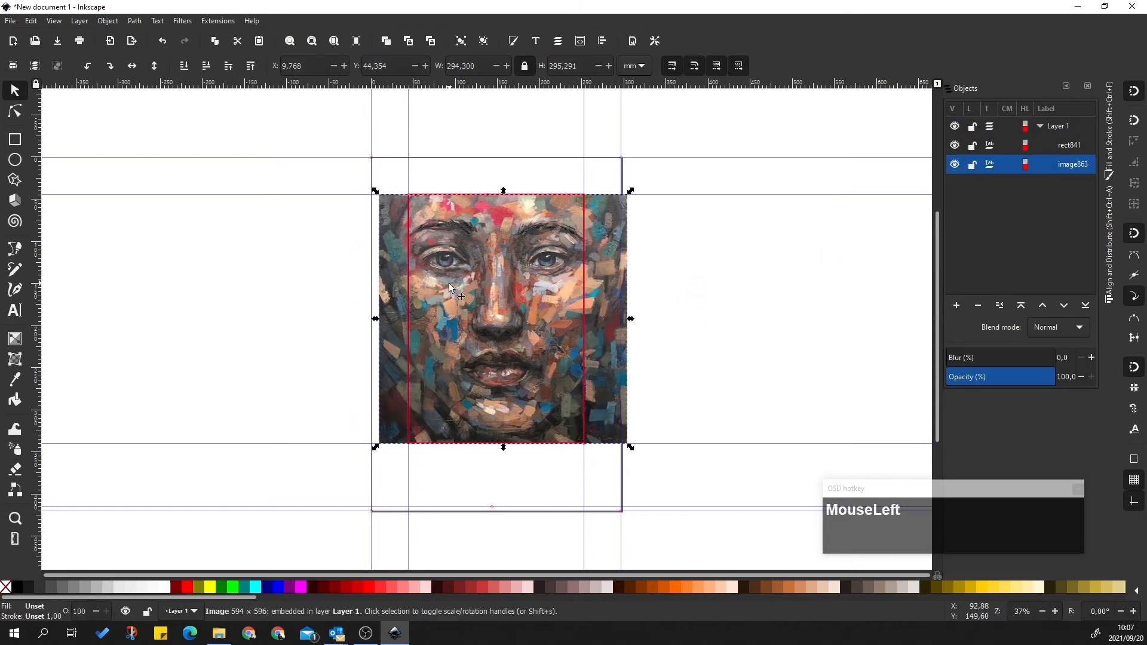
pyautogui.click(724, 261)
pyautogui.click(612, 266)
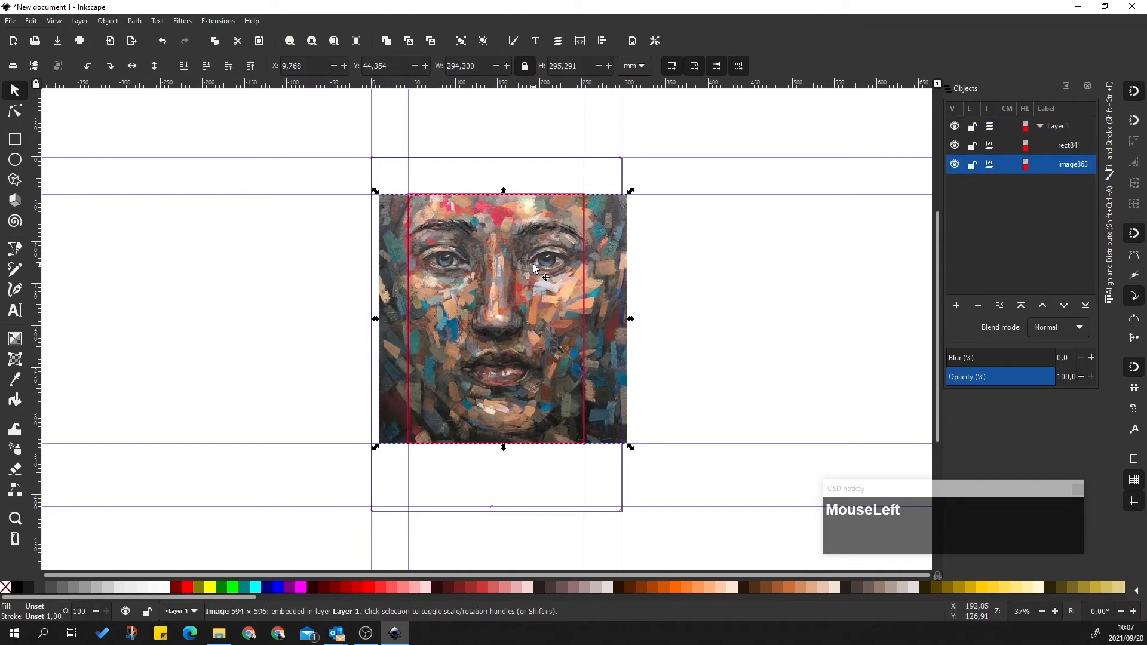
pyautogui.click(714, 269)
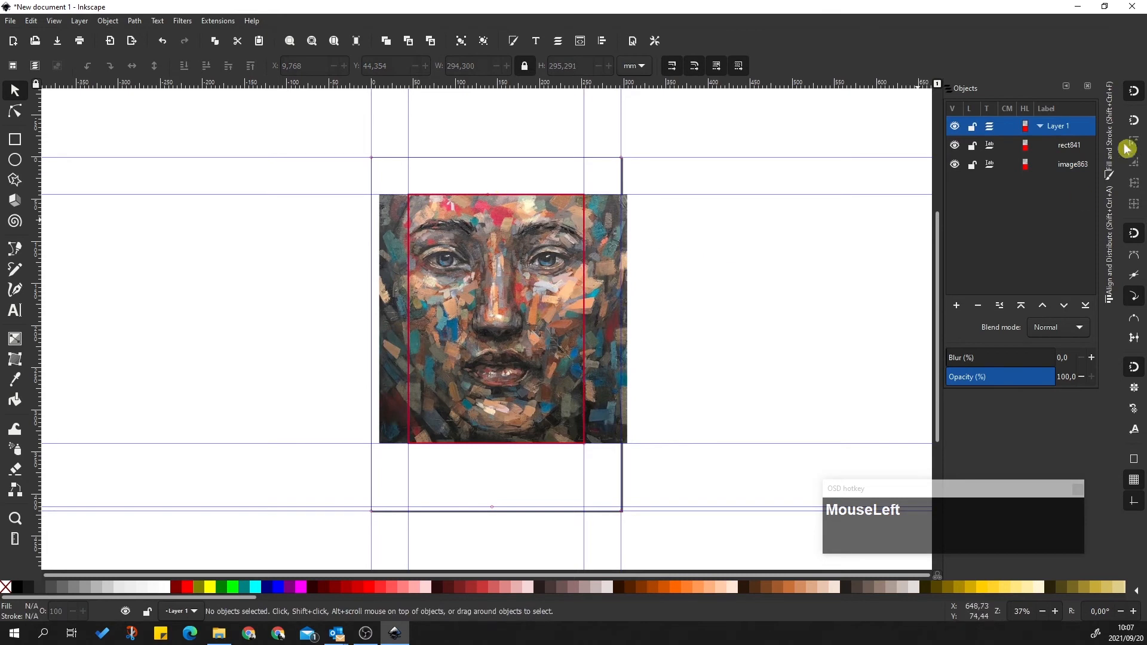
# Select the red frame rect841 together with the image863 painting
pyautogui.click(1059, 147)
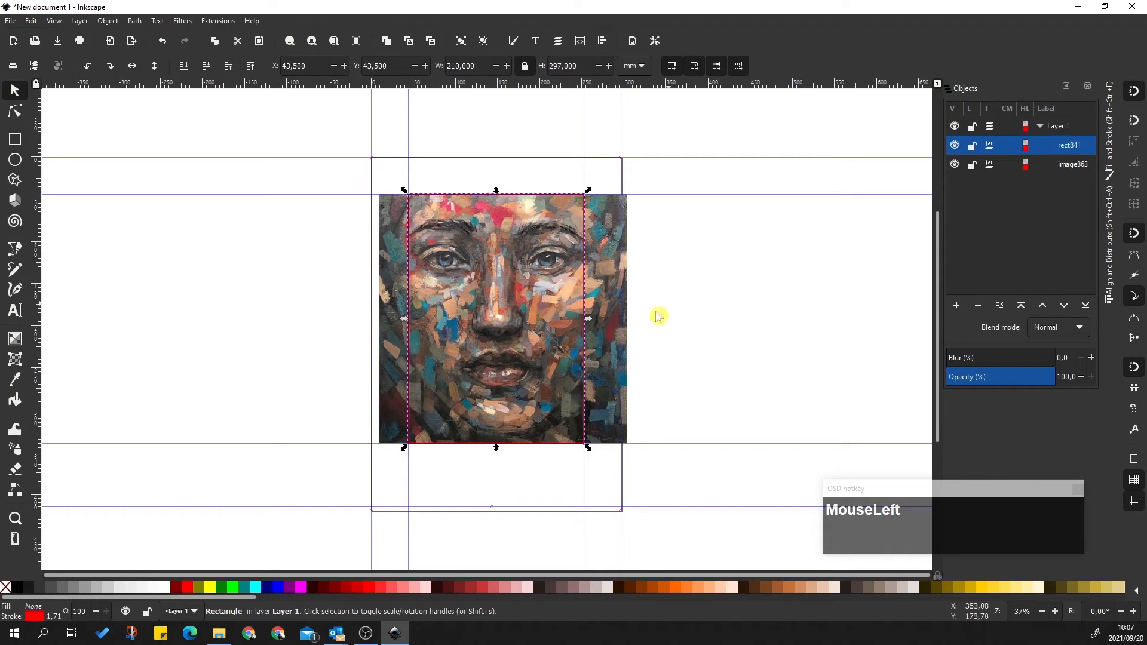
pyautogui.click(700, 285)
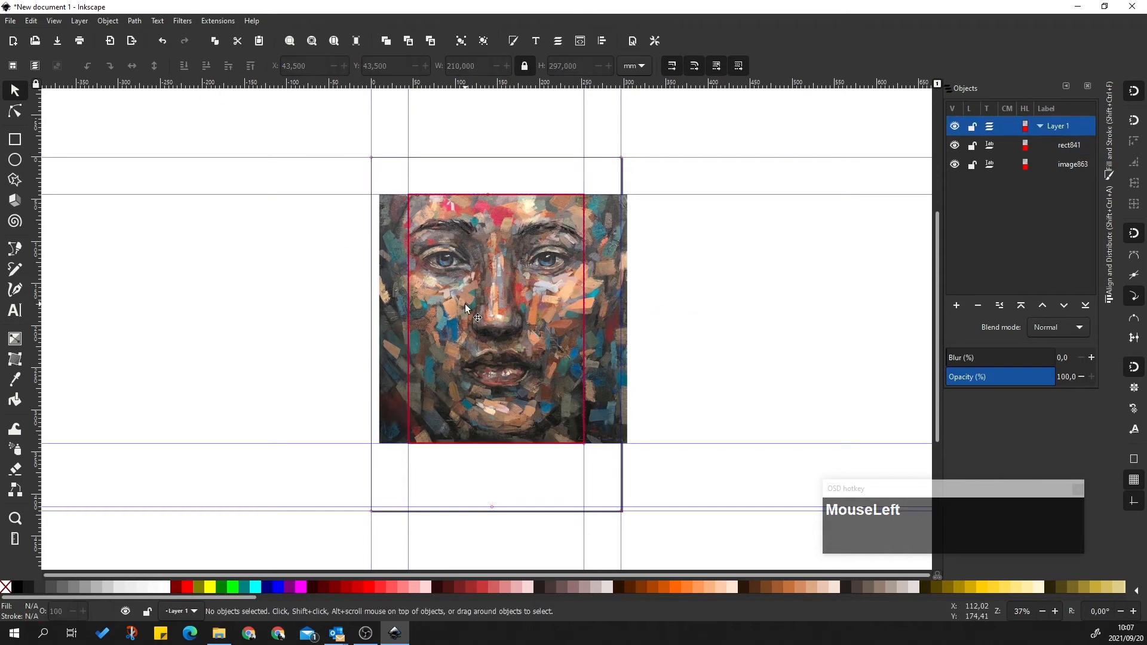
pyautogui.click(1071, 151)
pyautogui.keyDown('ctrl'); pyautogui.click(1068, 169); pyautogui.keyUp('ctrl')
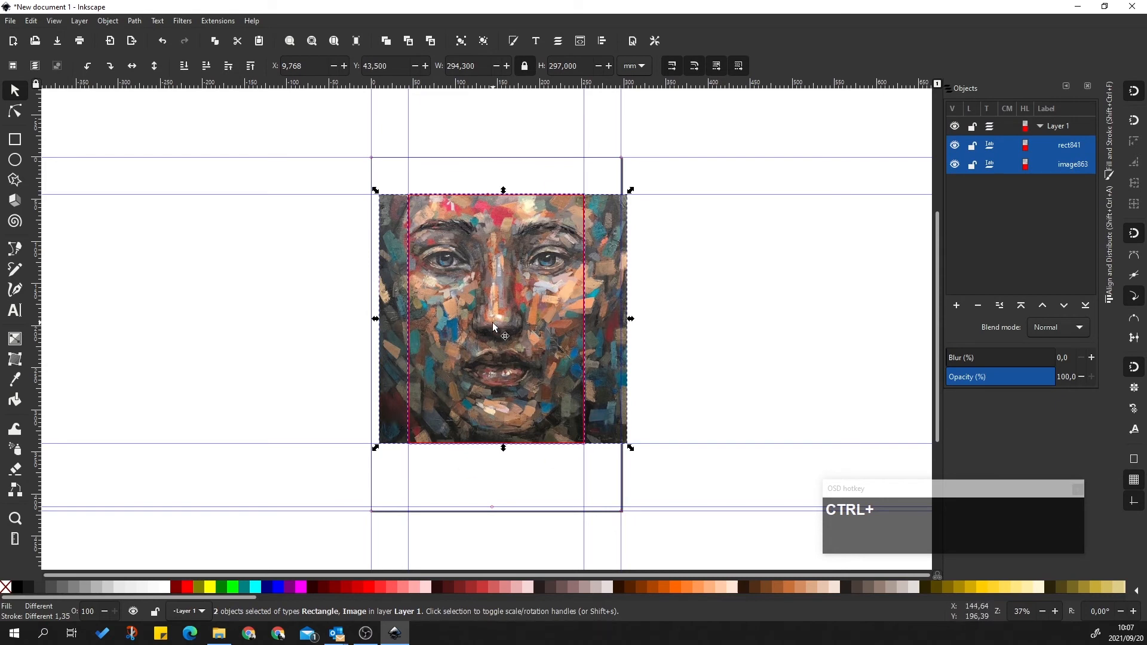
pyautogui.click(832, 301)
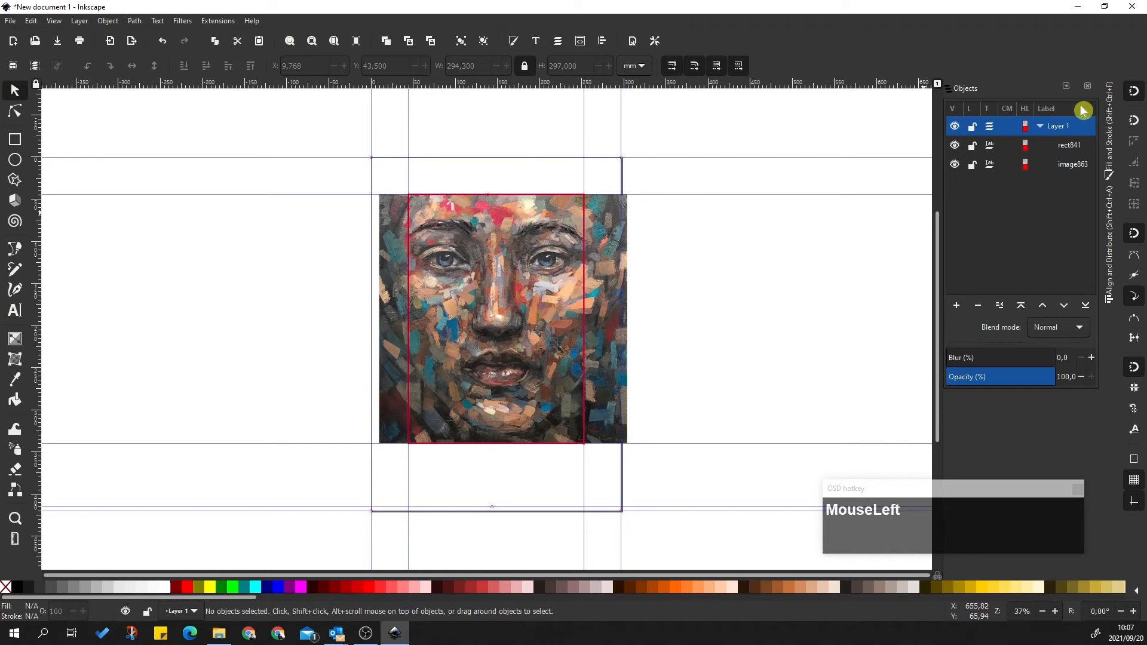
pyautogui.click(1068, 147)
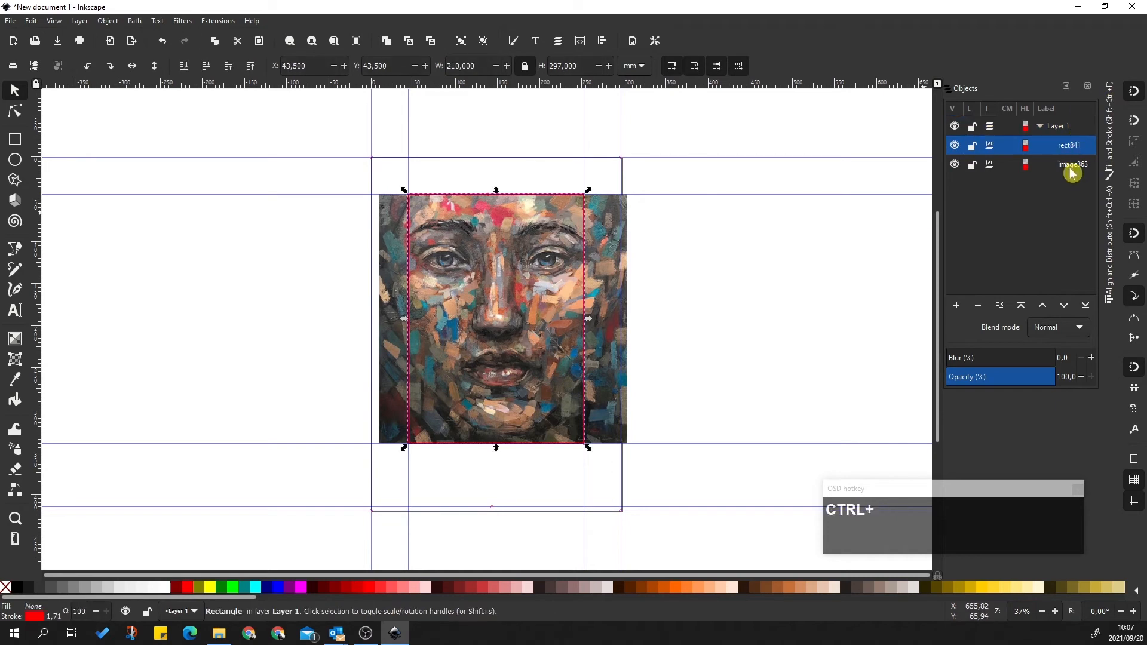
pyautogui.keyDown('ctrl'); pyautogui.click(1072, 165); pyautogui.keyUp('ctrl')
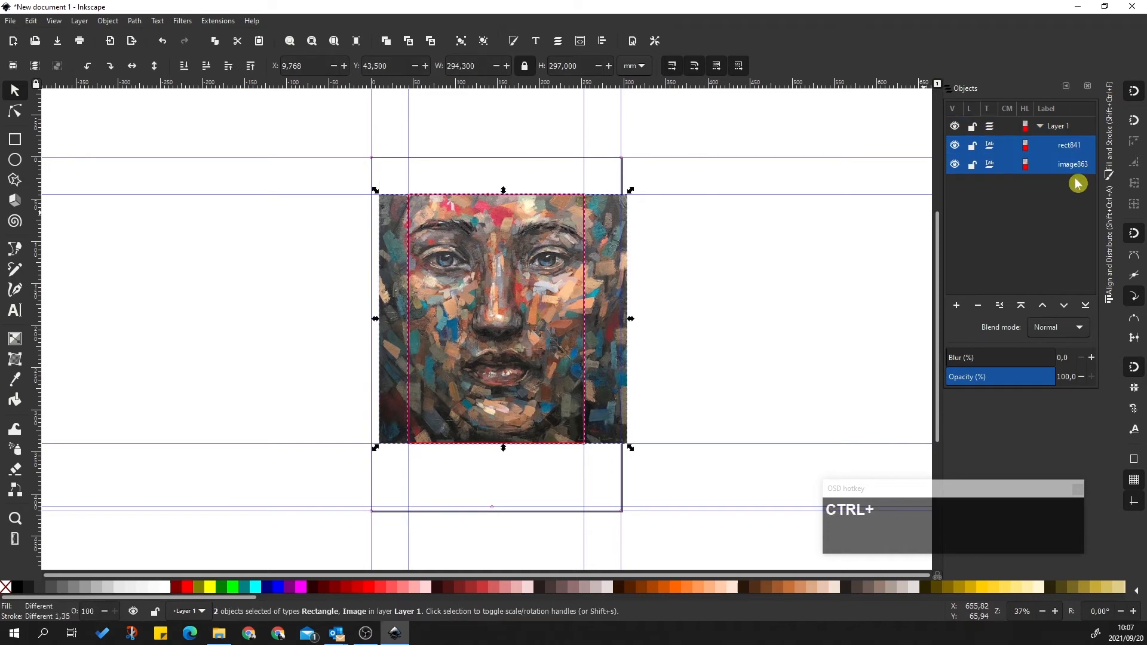
pyautogui.click(108, 22)
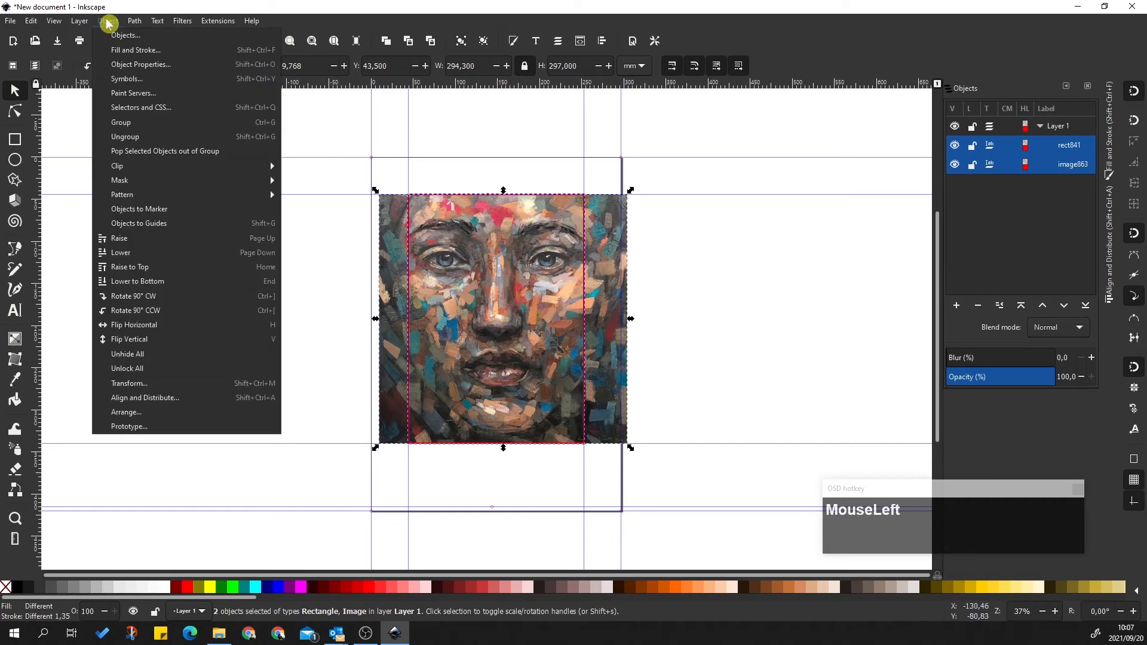
pyautogui.moveTo(272, 166)
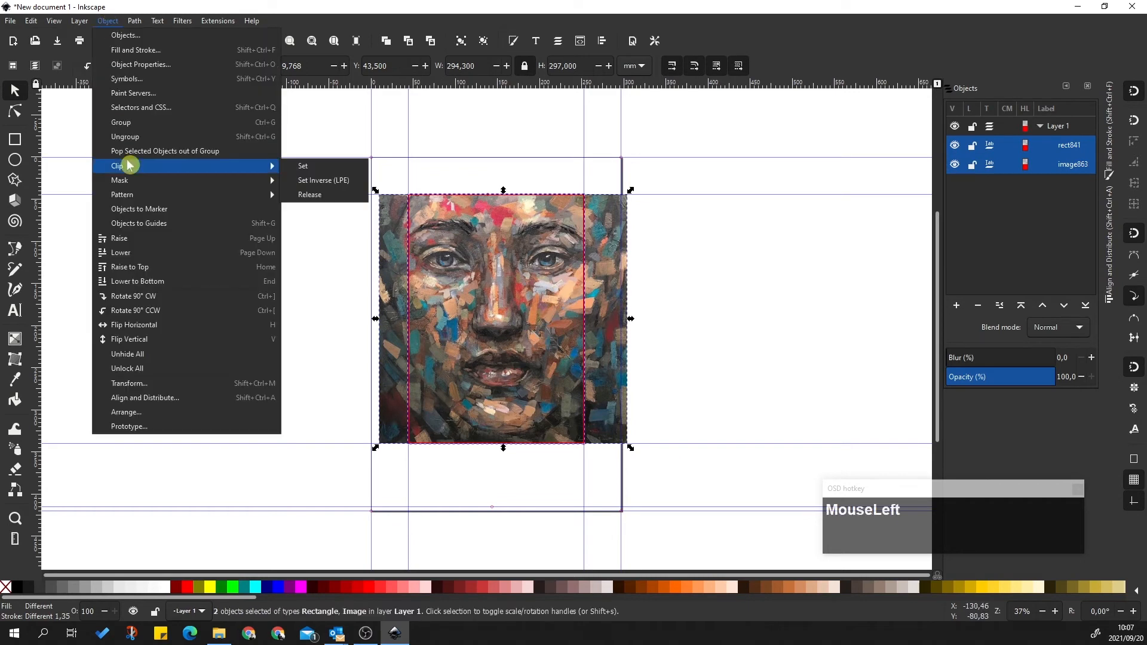
pyautogui.click(323, 171)
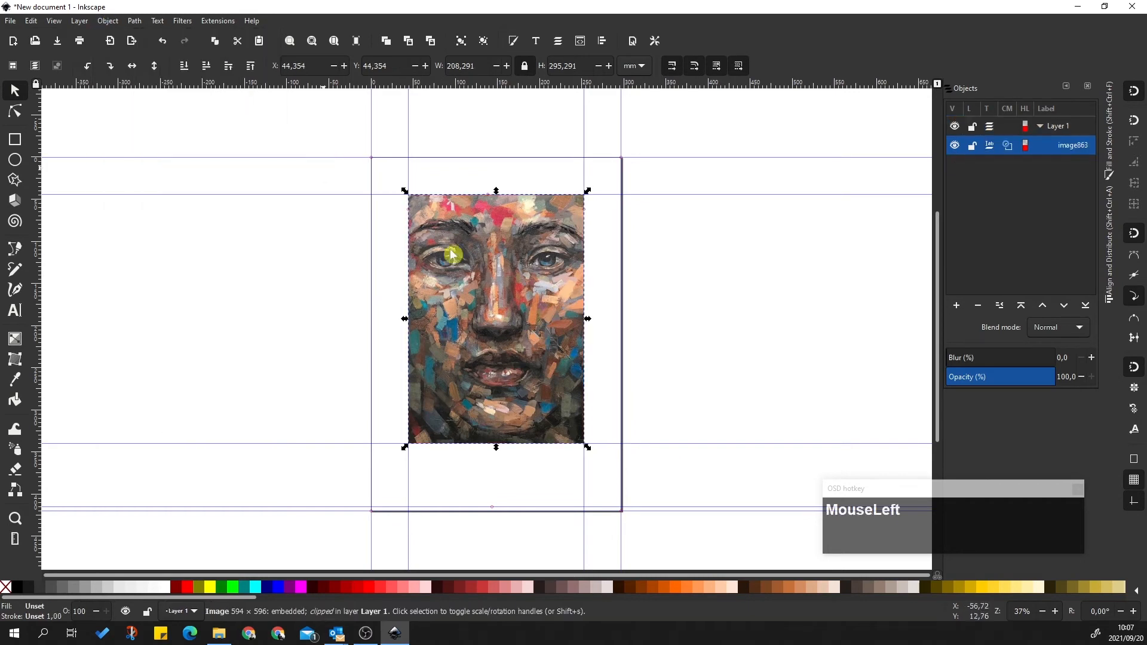
pyautogui.click(1007, 144)
pyautogui.rightClick(1011, 153)
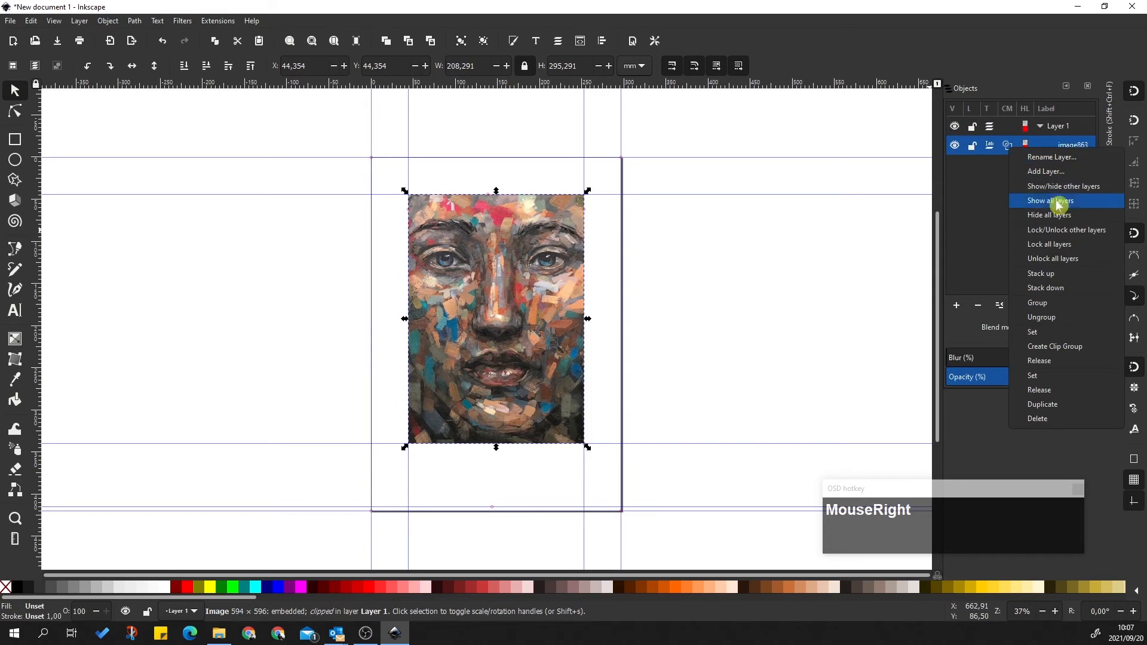
pyautogui.click(1049, 361)
pyautogui.click(830, 329)
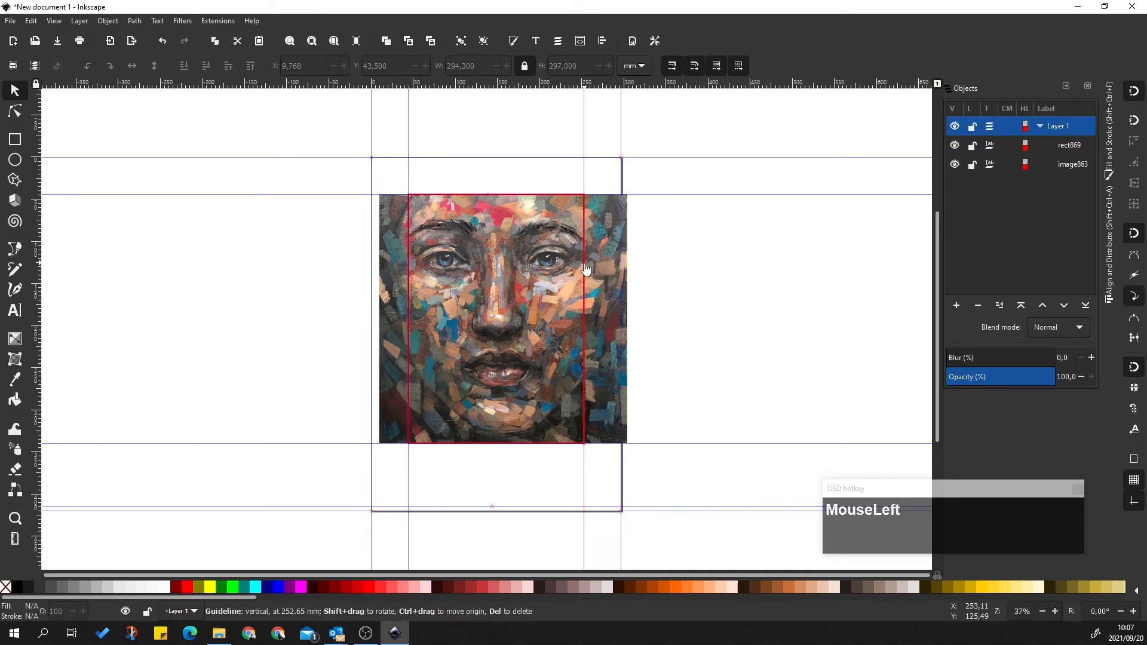
pyautogui.click(1069, 147)
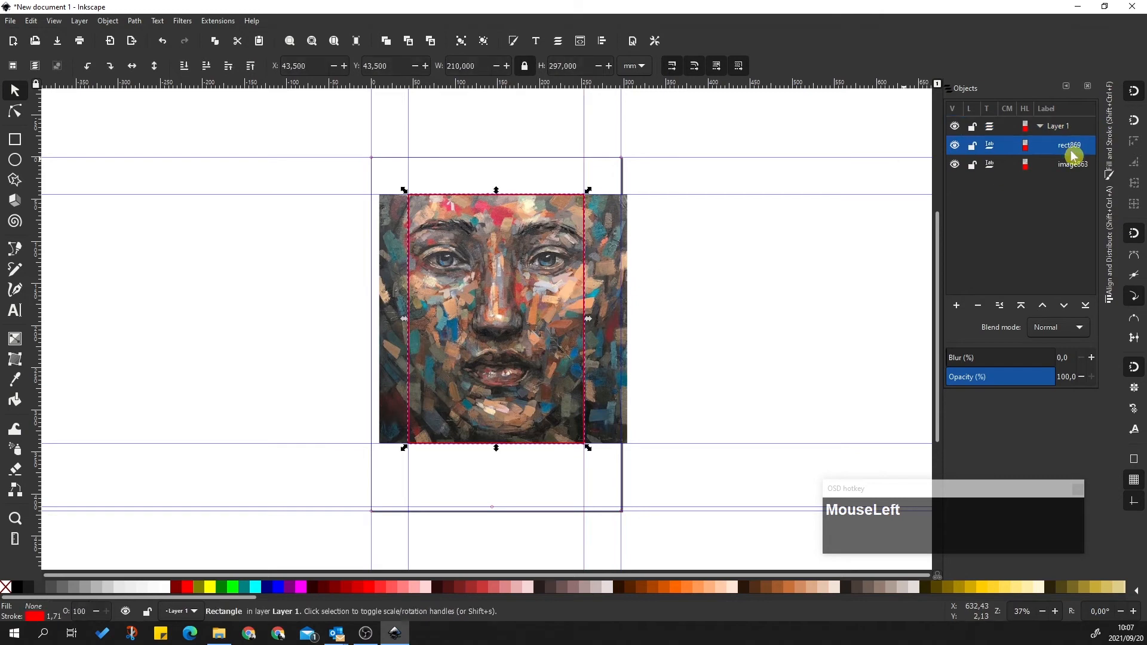
# Select the frame rectangle with image863 and apply Object > Clip > Set to crop the portrait
pyautogui.keyDown('ctrl'); pyautogui.click(1073, 165); pyautogui.keyUp('ctrl')
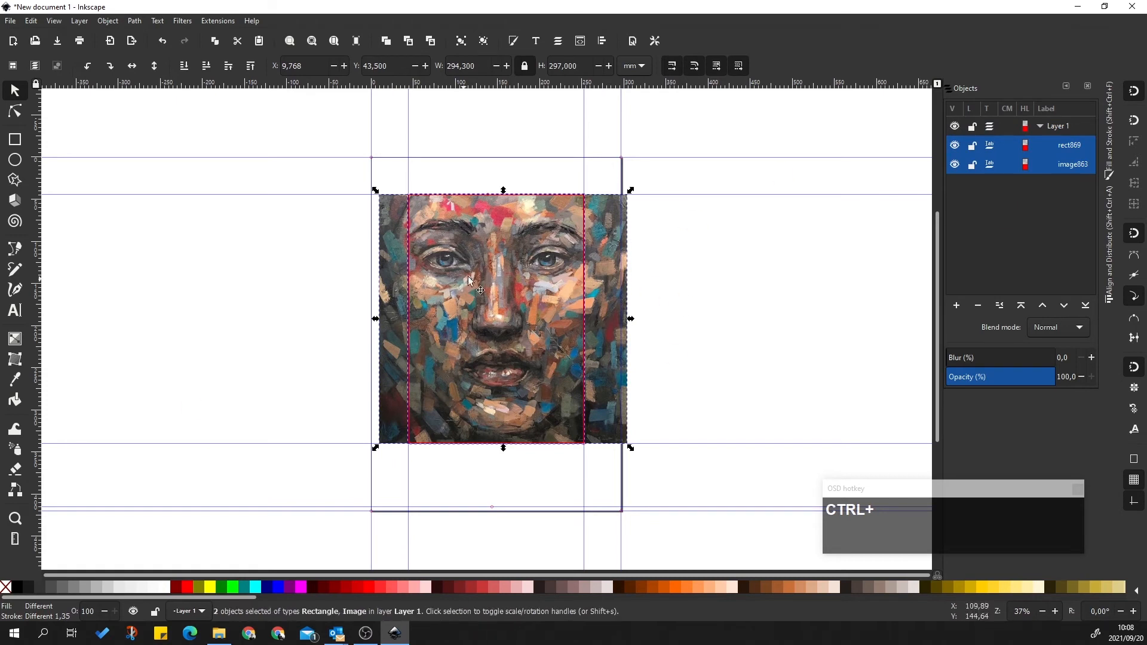
pyautogui.click(1079, 150)
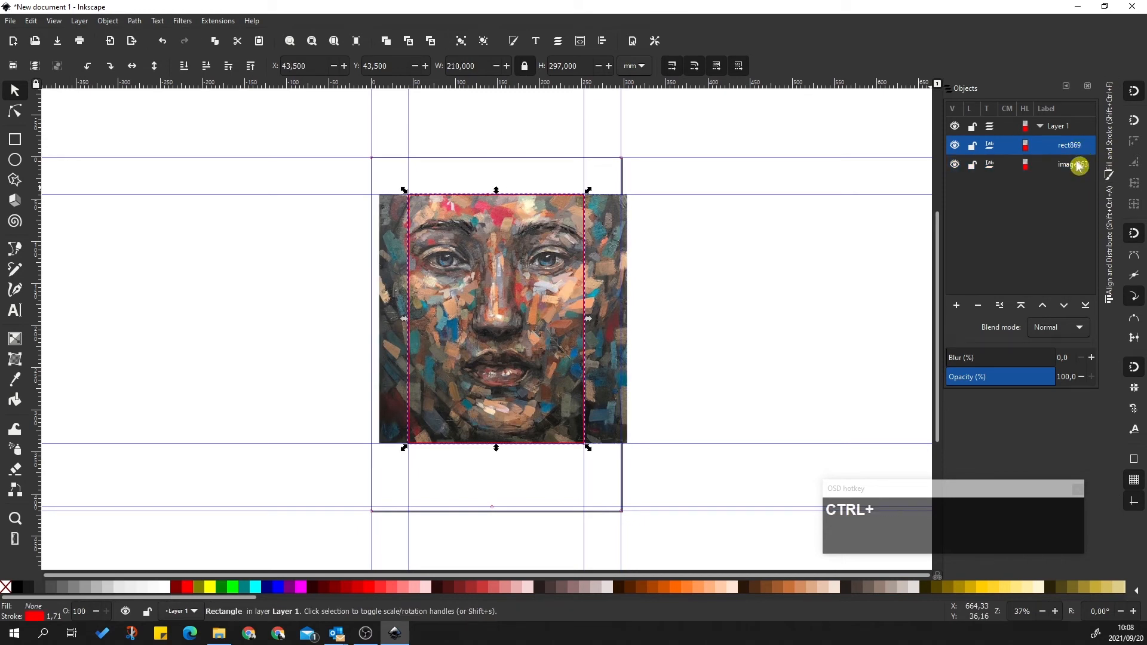
pyautogui.keyDown('ctrl'); pyautogui.click(1079, 166); pyautogui.keyUp('ctrl')
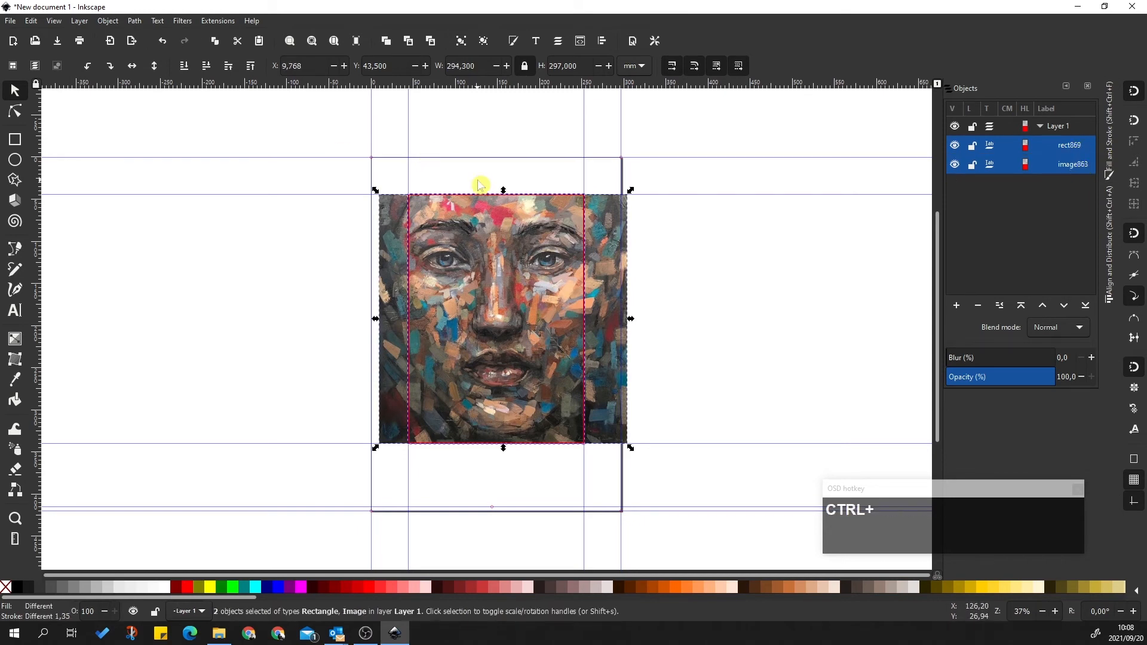
pyautogui.click(108, 21)
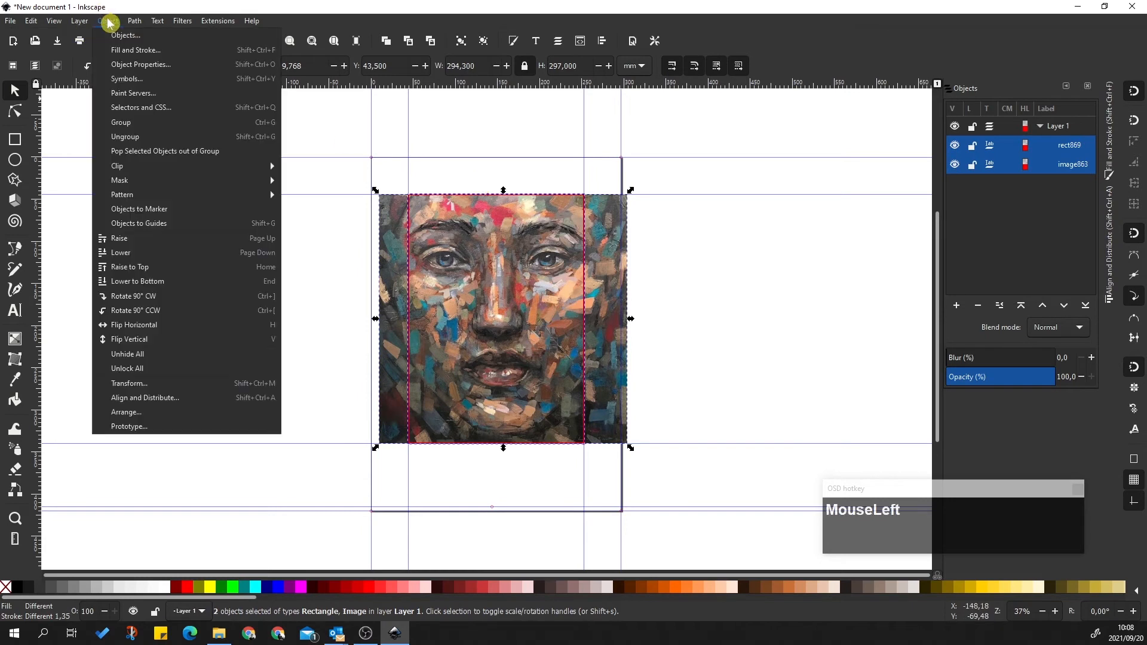
pyautogui.moveTo(119, 168)
pyautogui.click(321, 170)
pyautogui.click(678, 228)
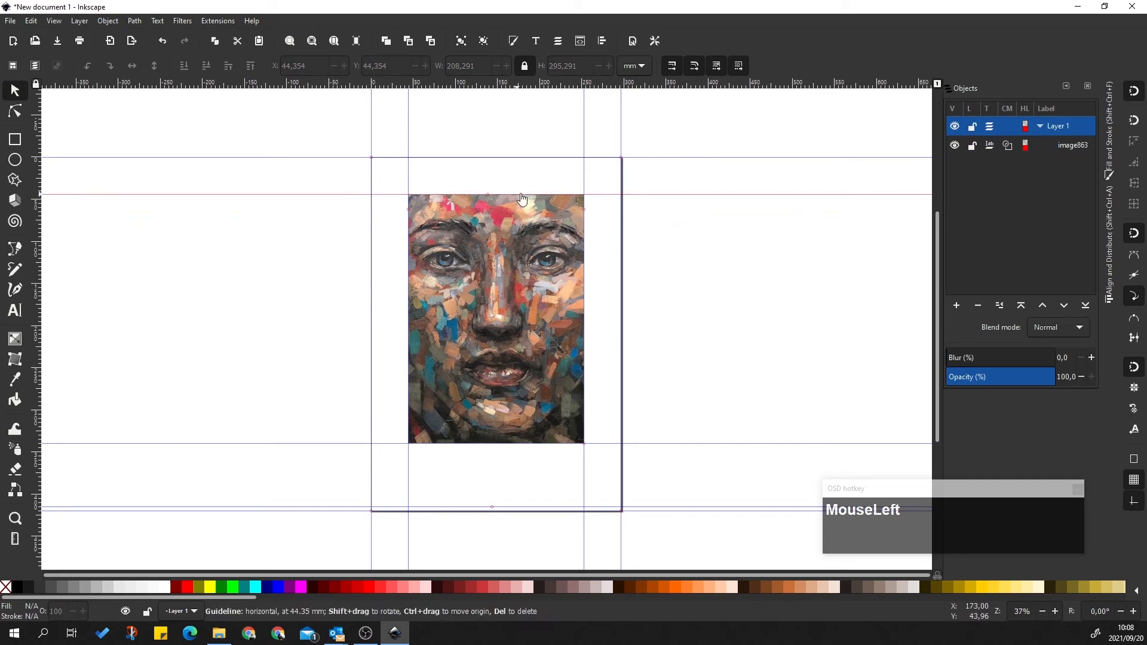
pyautogui.click(519, 278)
# Duplicate the clipped portrait and move the copy onto blank canvas right of the page
pyautogui.hotkey('ctrl', 'c')
pyautogui.hotkey('ctrl', 'v')
pyautogui.moveTo(528, 230); pyautogui.dragTo(737, 316)
pyautogui.click(1066, 173)
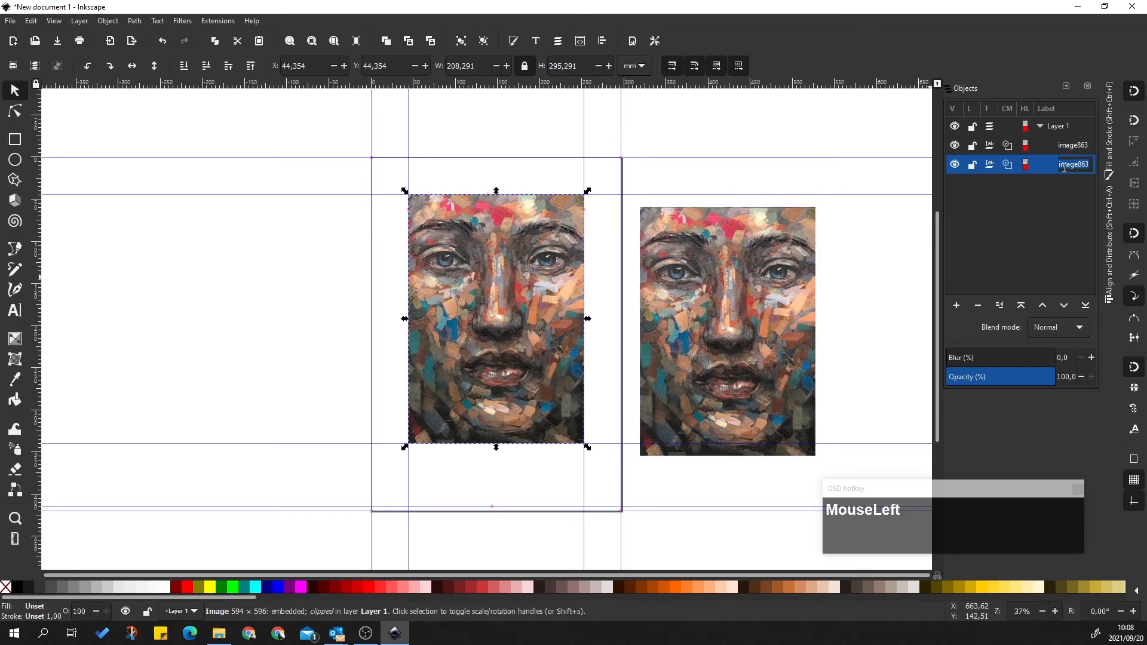
pyautogui.rightClick(1075, 164)
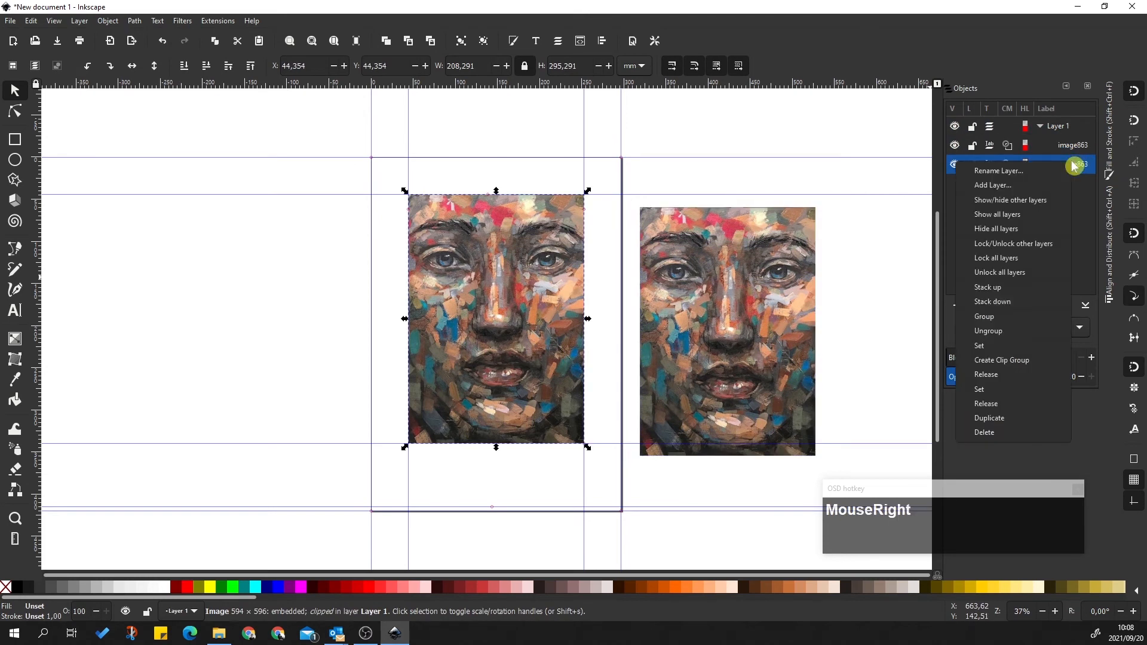
pyautogui.click(1006, 380)
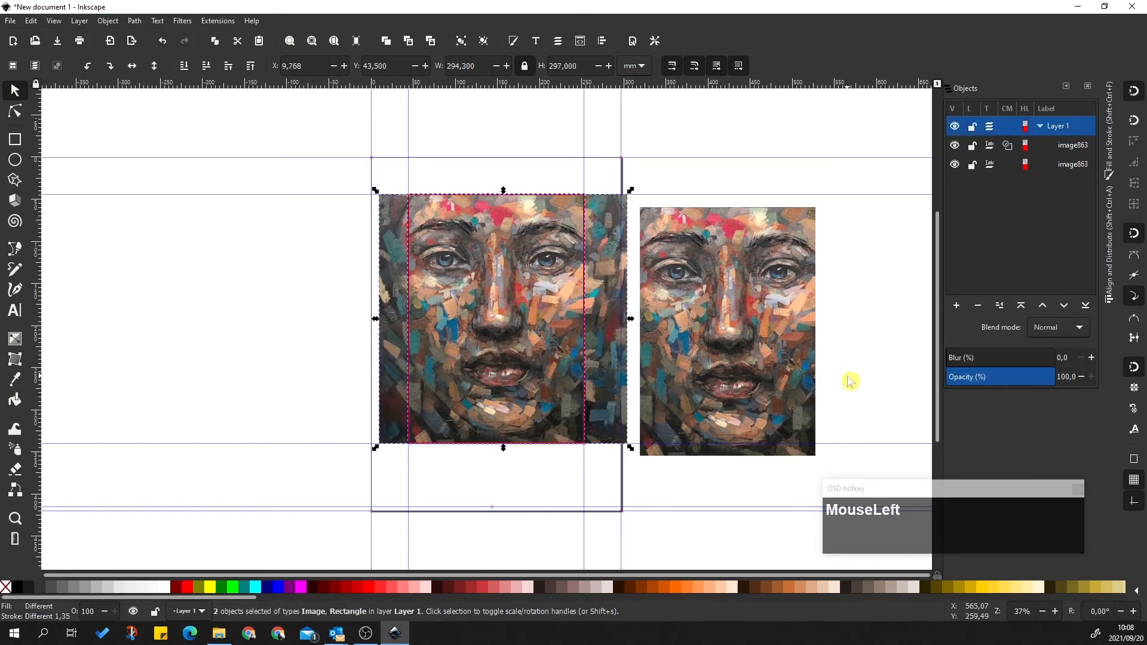
pyautogui.hotkey('ctrl', 'z')
pyautogui.click(845, 301)
# Release the clip on the copy and delete its leftover clip rectangle
pyautogui.click(784, 293)
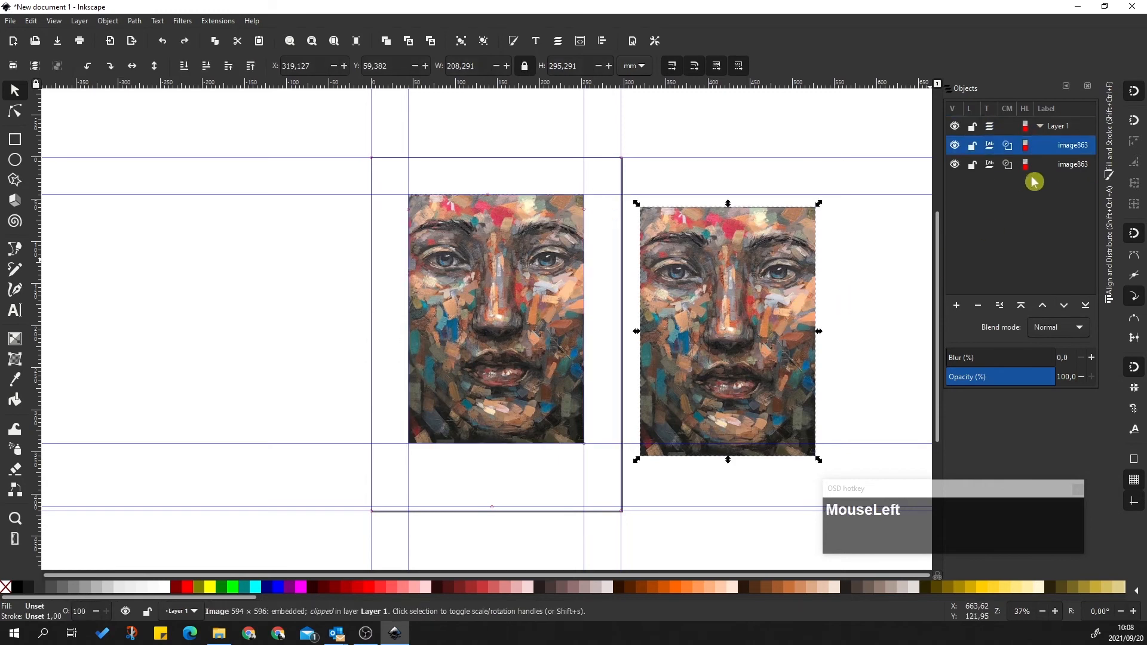
pyautogui.rightClick(1069, 149)
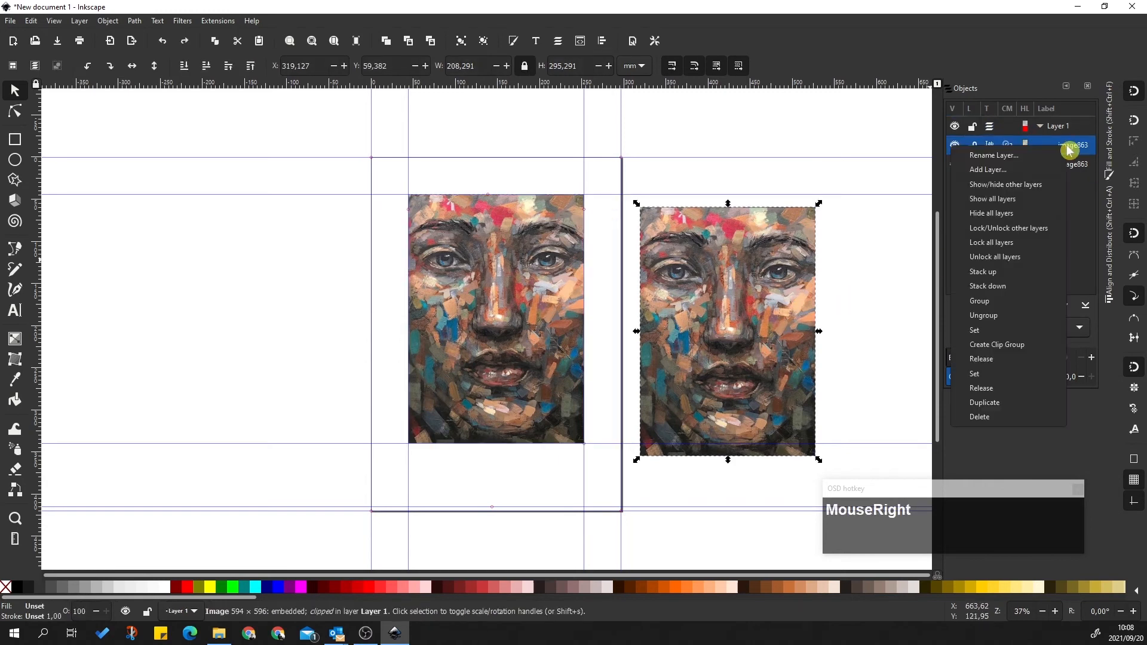
pyautogui.click(986, 360)
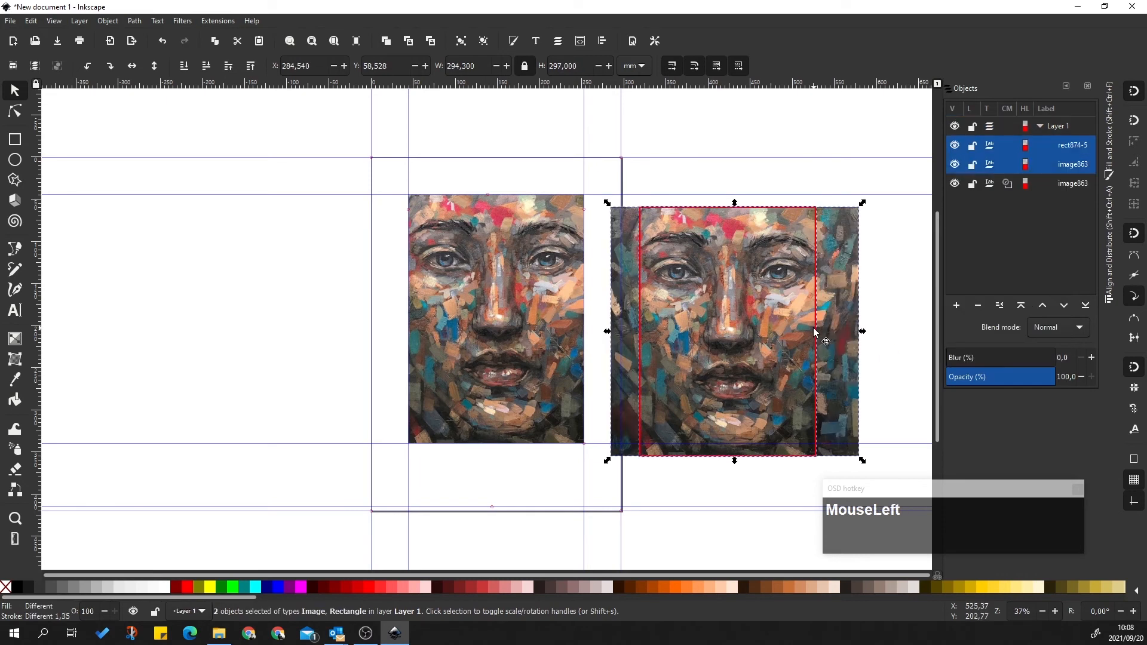
pyautogui.click(1088, 164)
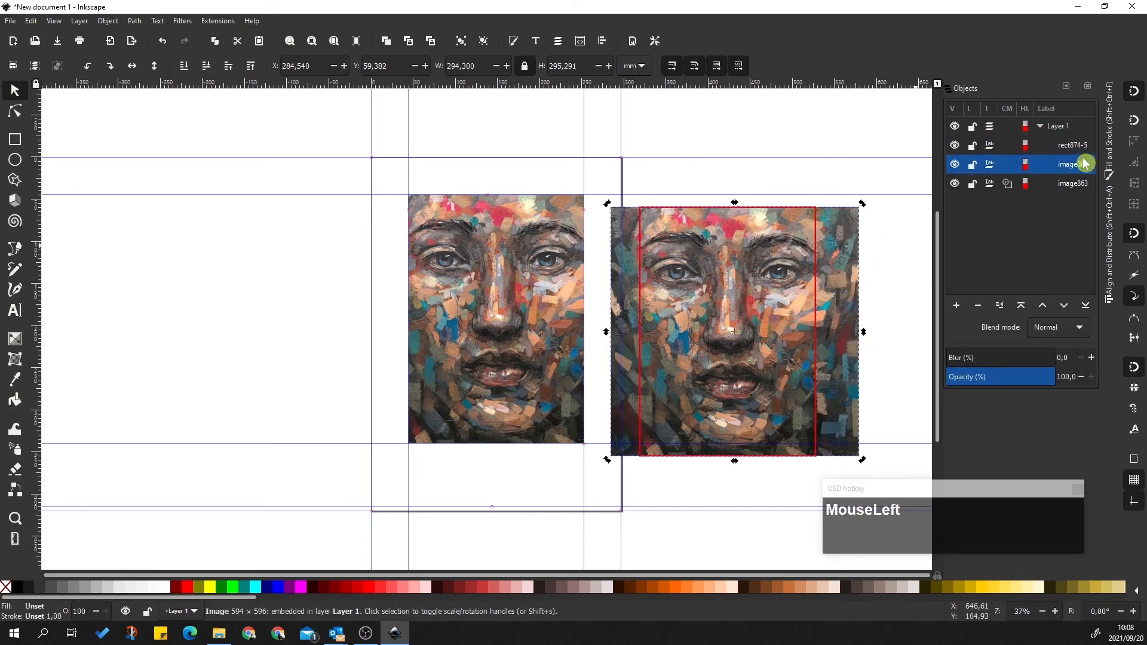
pyautogui.click(1066, 147)
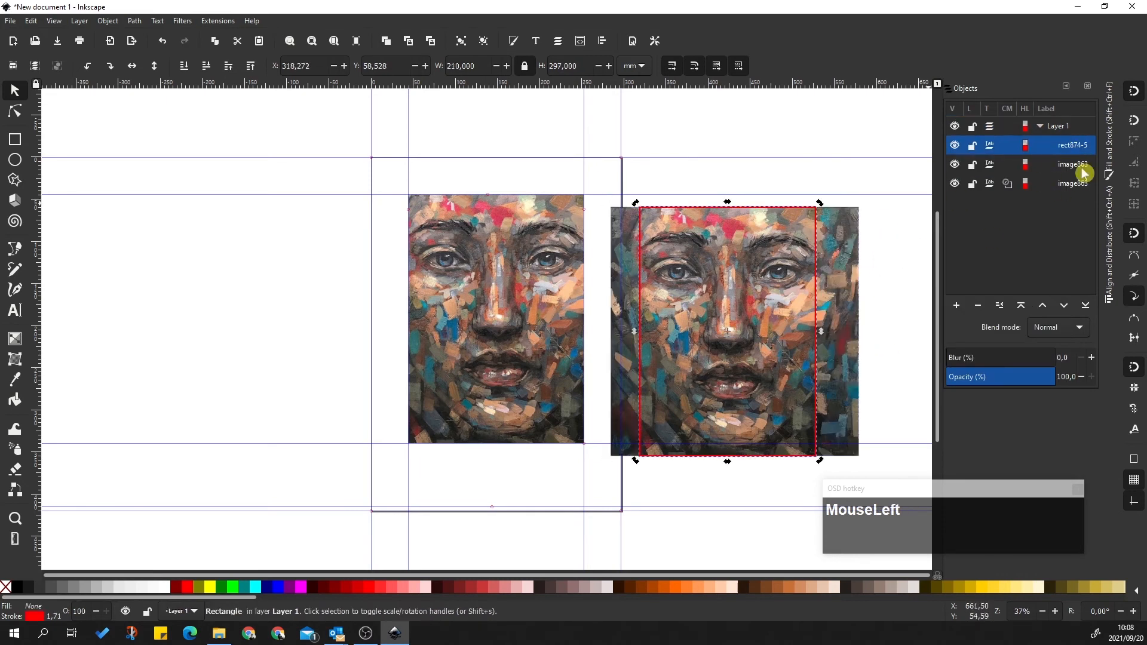
pyautogui.press('Delete')
pyautogui.click(809, 277)
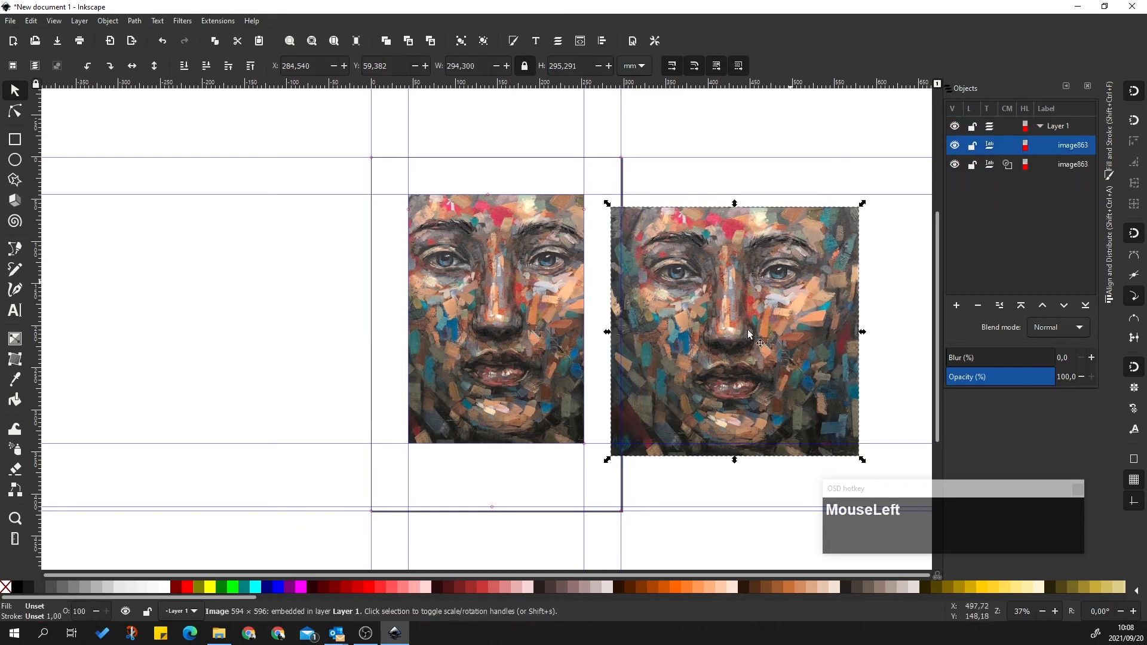
# Scale the copied painting down to a 61.646 × 61.853 mm thumbnail below the clipped portrait
pyautogui.moveTo(862, 205); pyautogui.dragTo(684, 383)
pyautogui.moveTo(651, 421); pyautogui.dragTo(460, 464)
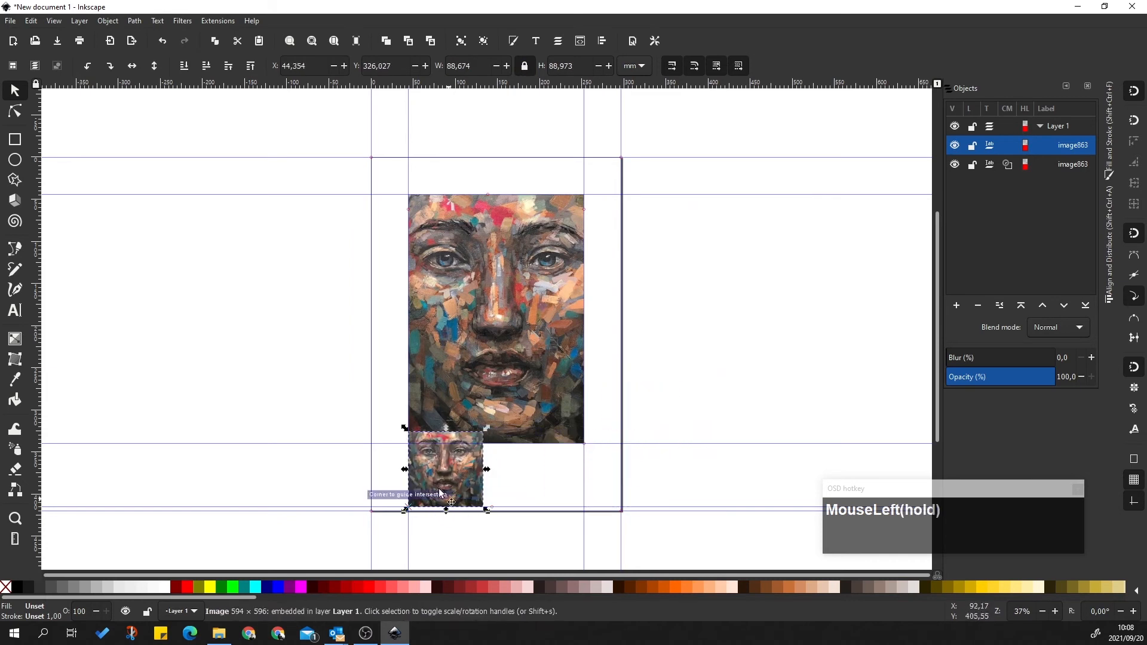
pyautogui.keyDown('ctrl'); pyautogui.scroll(3, 419, 517); pyautogui.keyUp('ctrl')
pyautogui.keyDown('ctrl'); pyautogui.scroll(1, 588, 303); pyautogui.keyUp('ctrl')
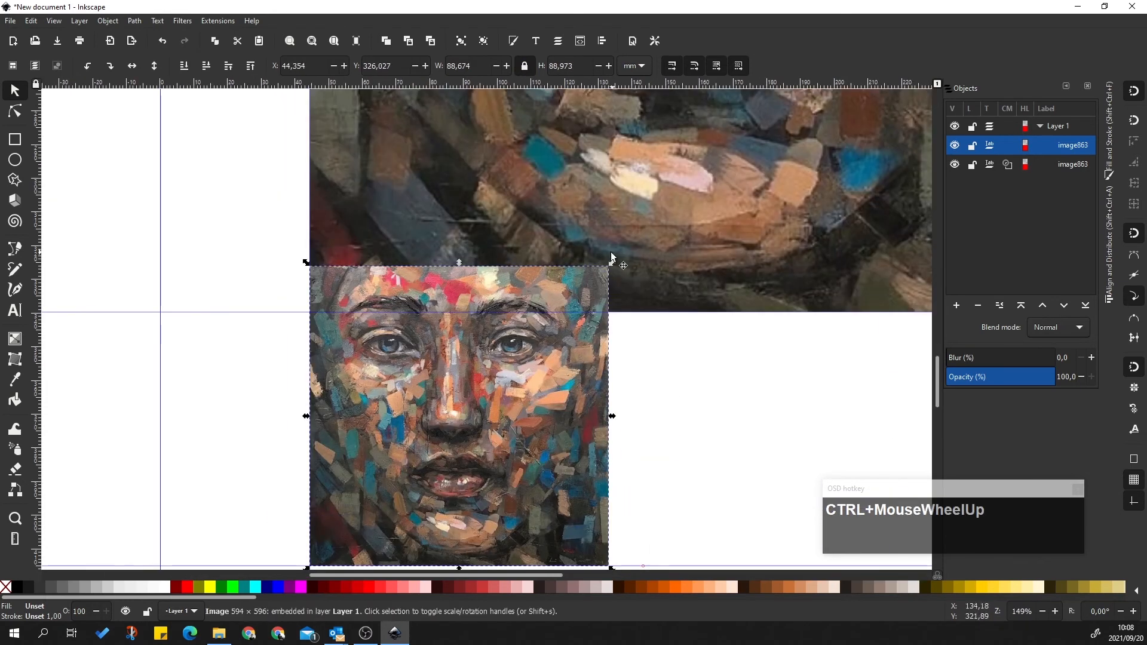
pyautogui.moveTo(616, 267); pyautogui.dragTo(555, 336)
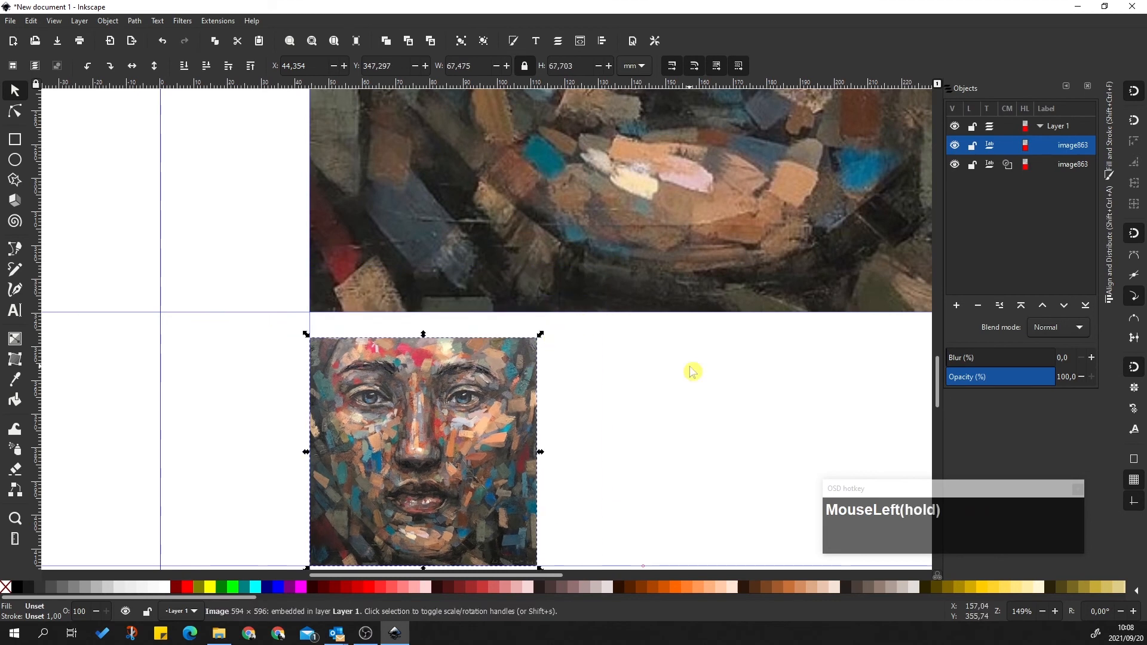
pyautogui.click(691, 371)
pyautogui.keyDown('ctrl'); pyautogui.scroll(-2, 622, 401); pyautogui.keyUp('ctrl')
pyautogui.click(612, 382)
pyautogui.keyDown('ctrl'); pyautogui.scroll(2, 633, 347); pyautogui.keyUp('ctrl')
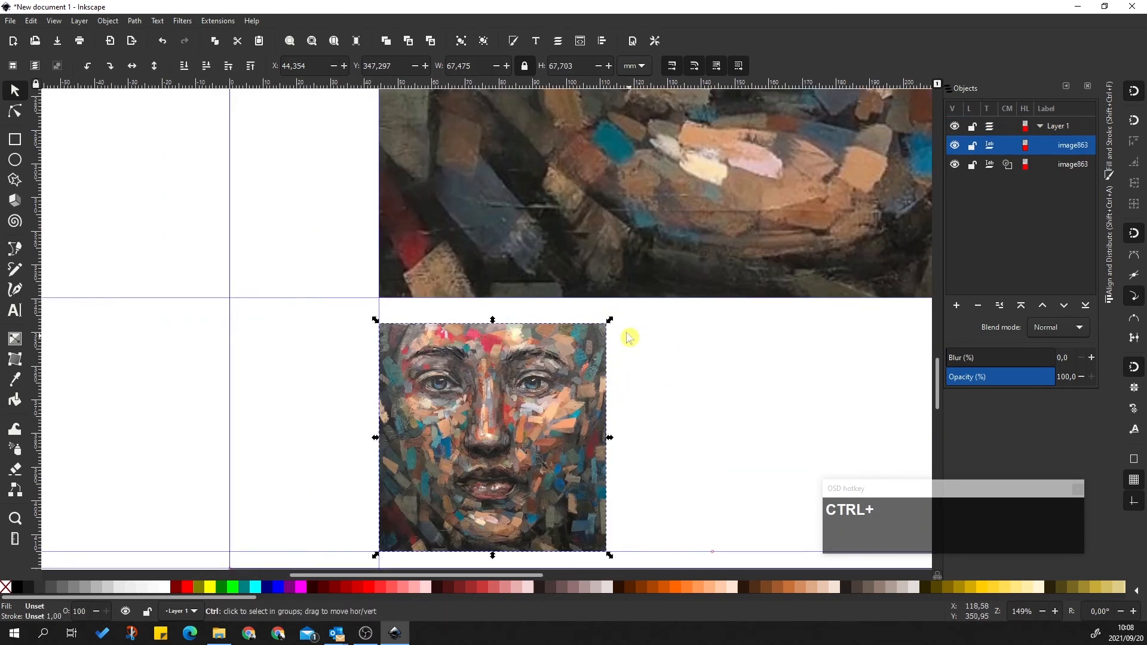
pyautogui.moveTo(612, 323); pyautogui.dragTo(600, 340)
pyautogui.click(681, 382)
pyautogui.keyDown('ctrl'); pyautogui.scroll(-2, 584, 399); pyautogui.keyUp('ctrl')
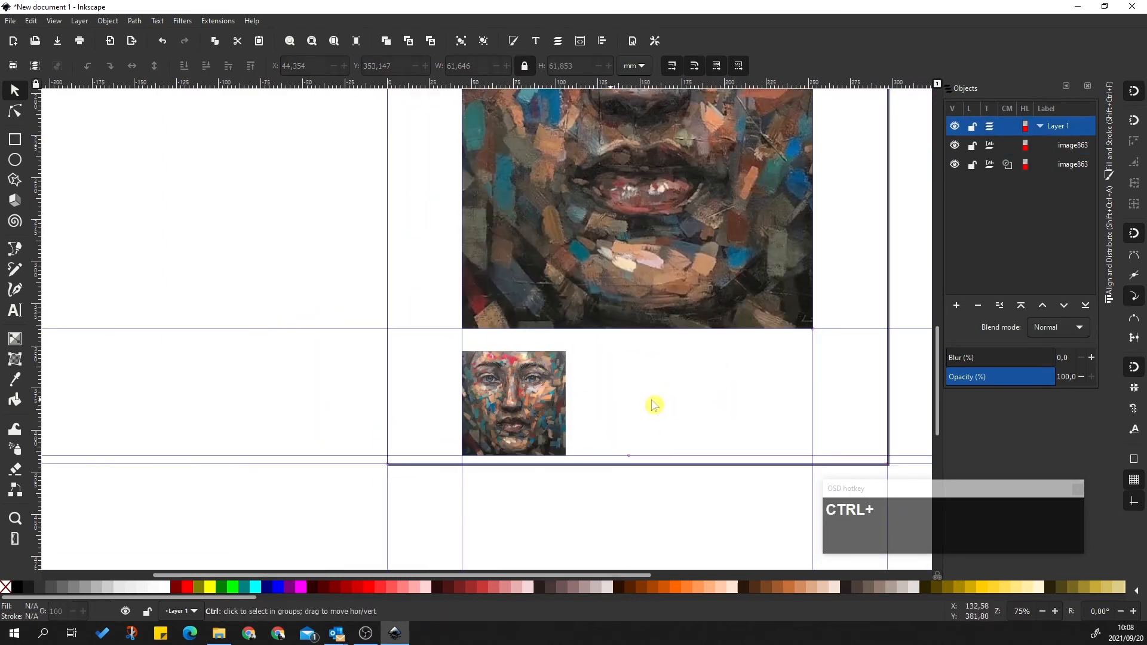
pyautogui.keyDown('ctrl'); pyautogui.scroll(1, 616, 388); pyautogui.keyUp('ctrl')
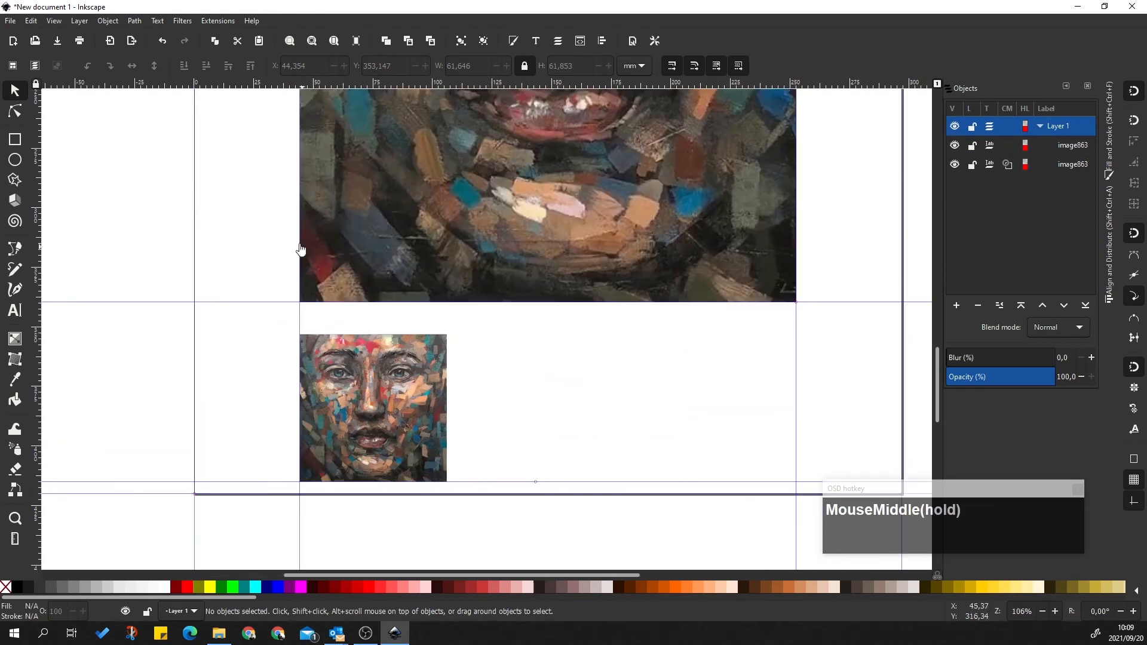
pyautogui.moveTo(266, 204); pyautogui.dragTo(308, 206)
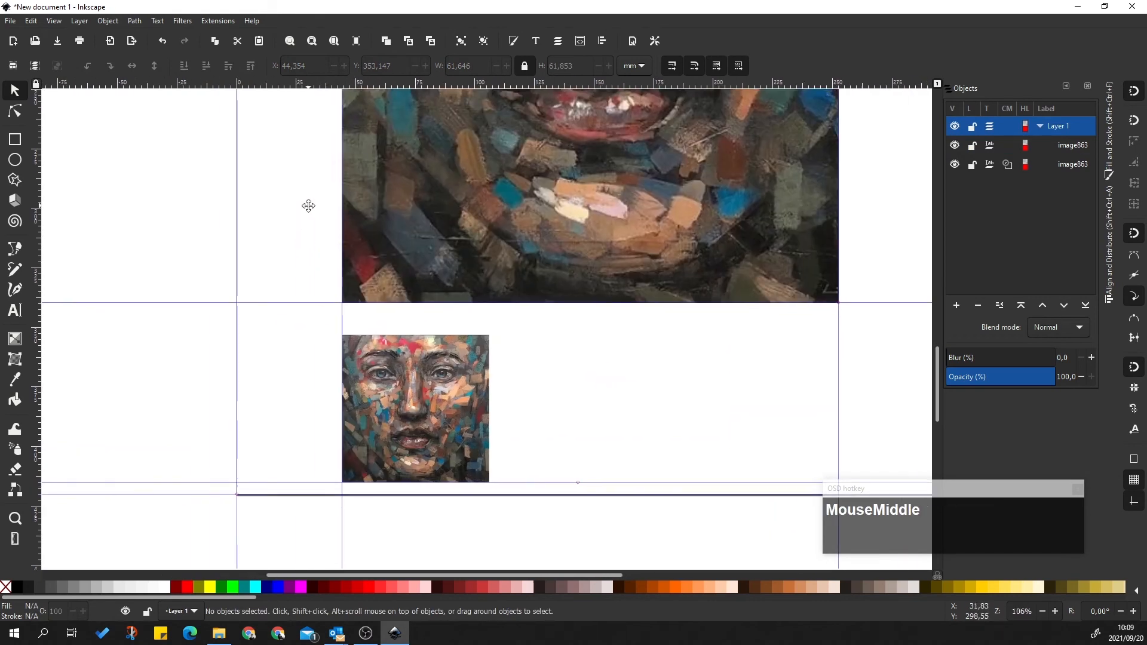
# Add a centre-aligned placeholder text line between the painting and the thumbnail
pyautogui.click(15, 310)
pyautogui.click(438, 315)
pyautogui.write('thsdfasdfasdfasdfasdf')
pyautogui.doubleClick(511, 309)
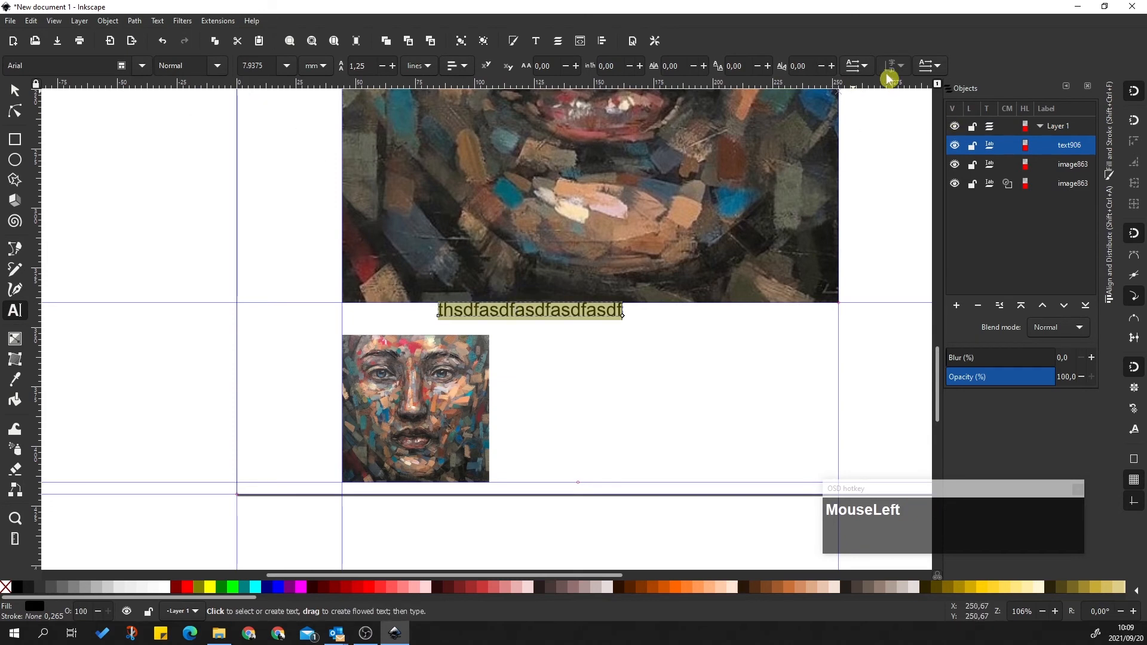
pyautogui.click(863, 69)
pyautogui.moveTo(464, 67); pyautogui.dragTo(456, 98)
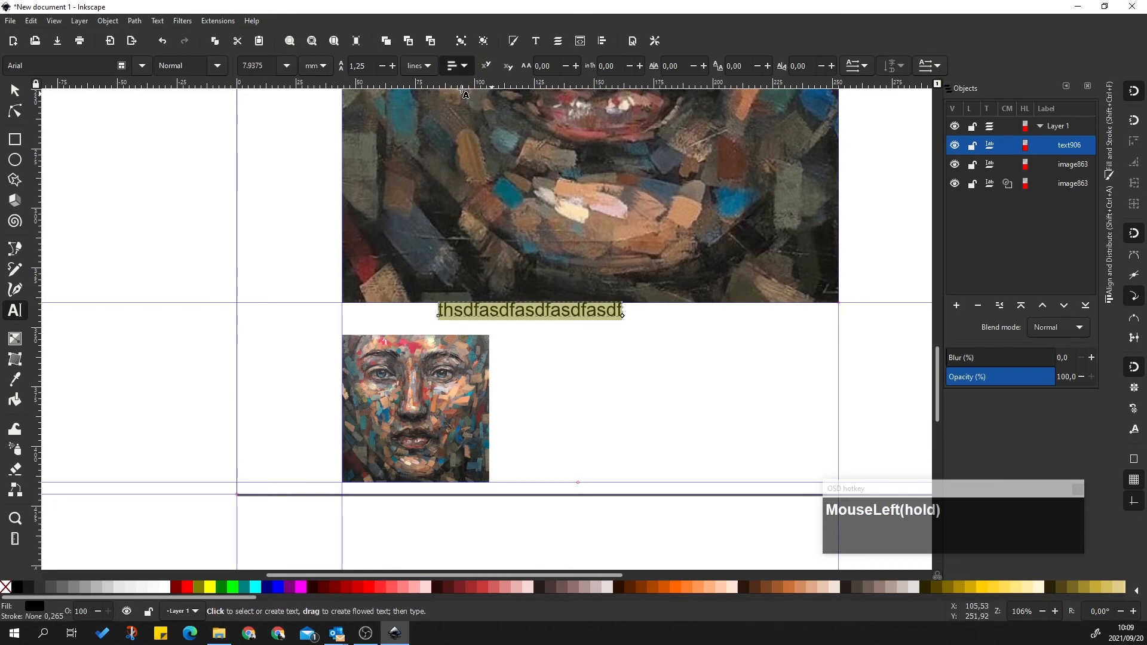
pyautogui.click(673, 378)
pyautogui.click(565, 311)
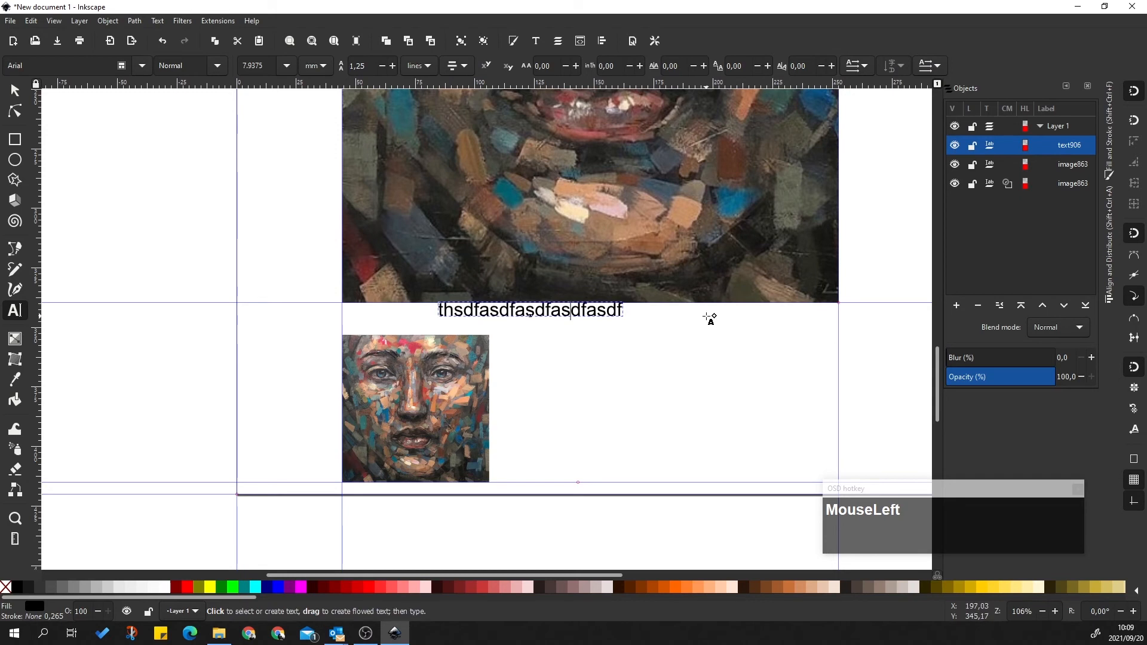
pyautogui.click(15, 310)
pyautogui.click(15, 91)
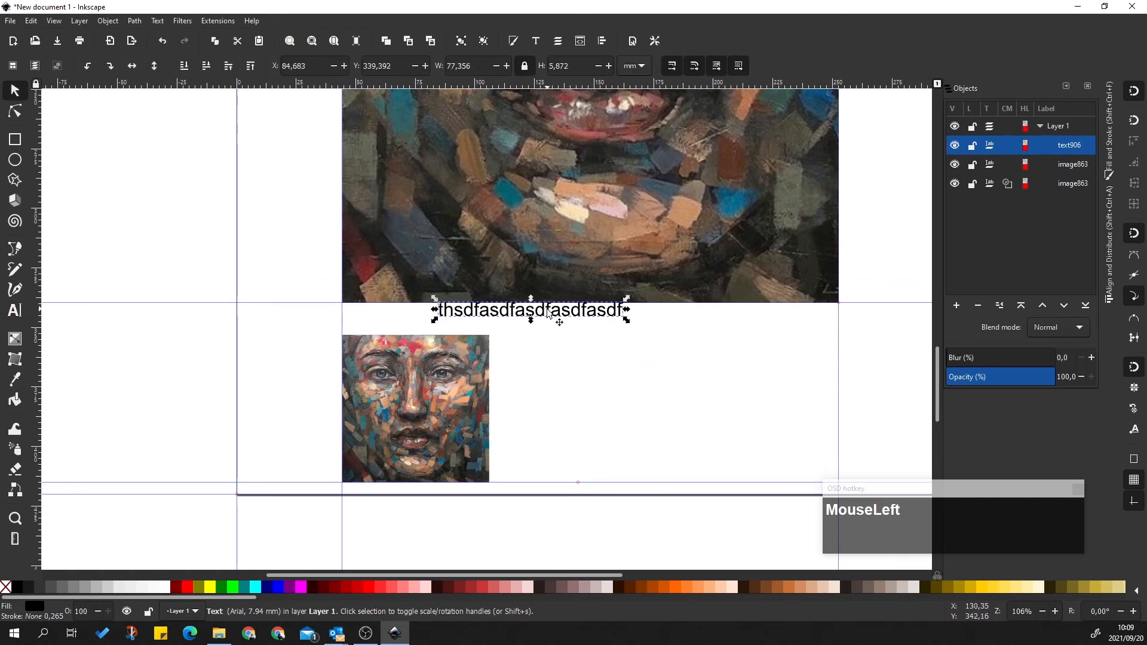
pyautogui.moveTo(626, 320); pyautogui.dragTo(738, 424)
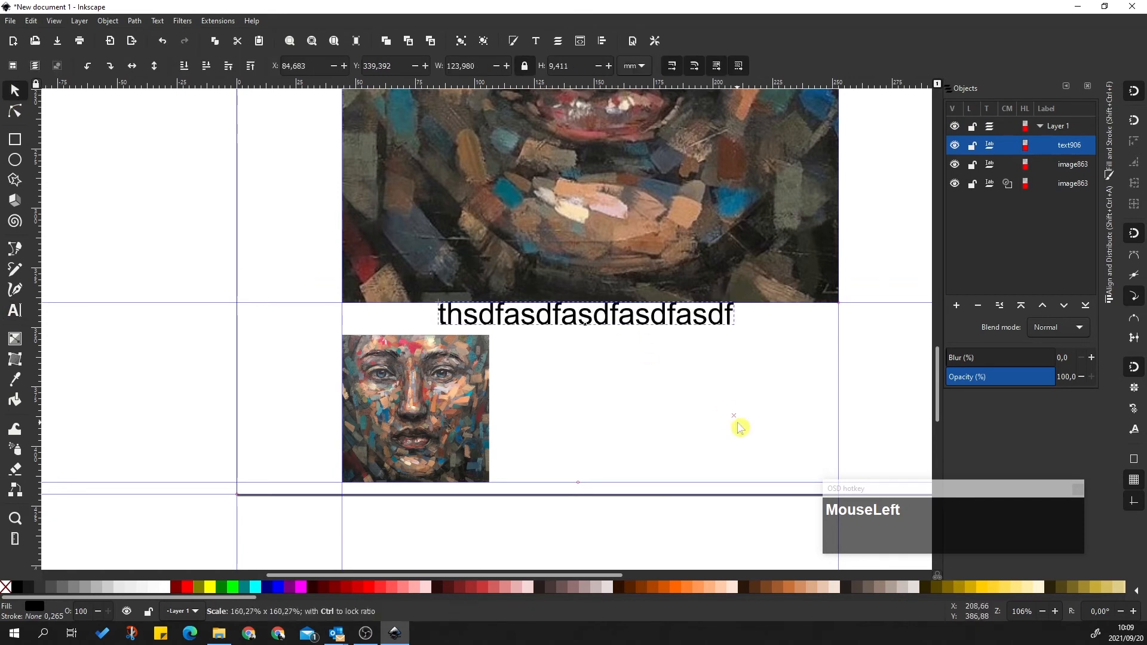
pyautogui.hotkey('ctrl', 'z')
pyautogui.click(18, 318)
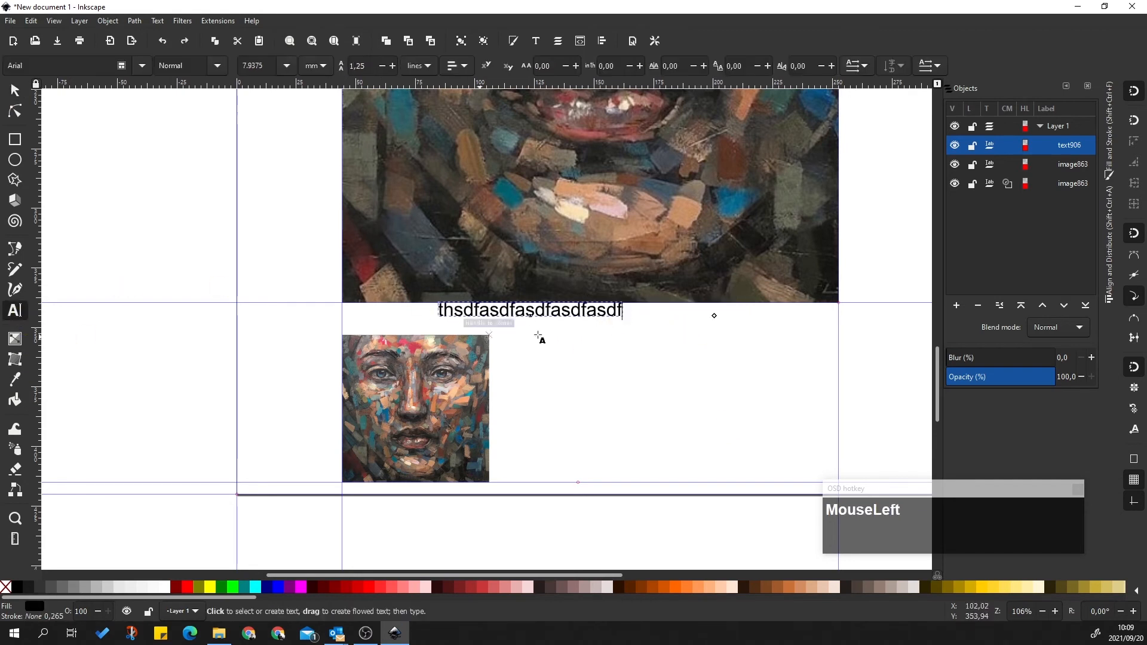
pyautogui.doubleClick(505, 310)
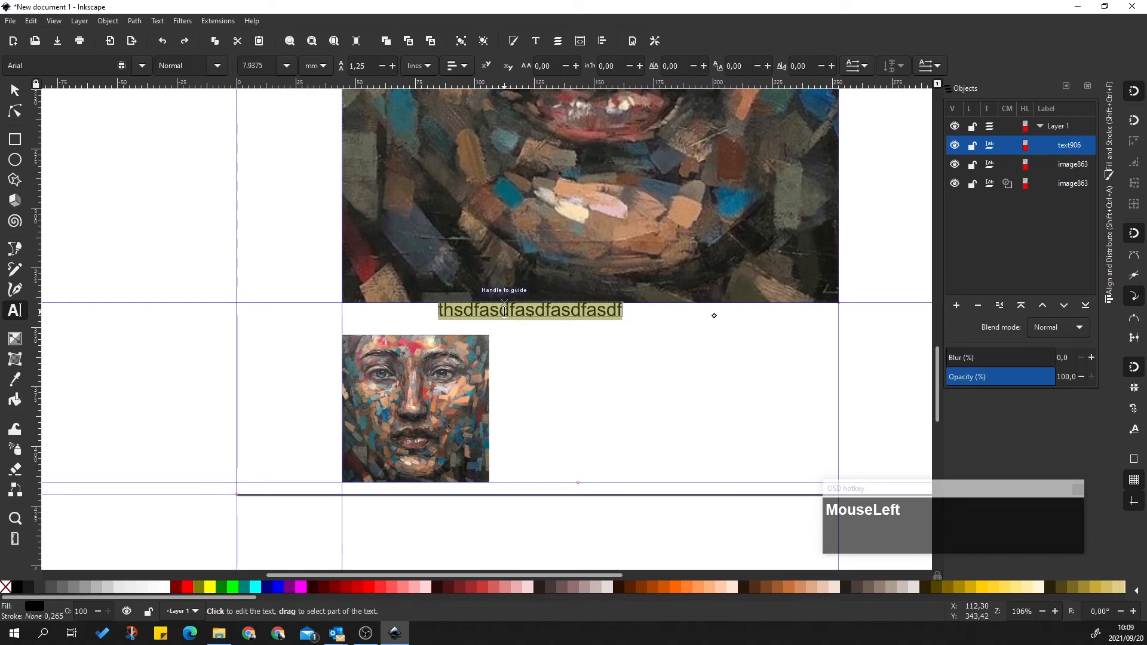
# Set the text to Arial at a 5 mm font size
pyautogui.click(251, 634)
pyautogui.moveTo(505, 6); pyautogui.dragTo(530, 311)
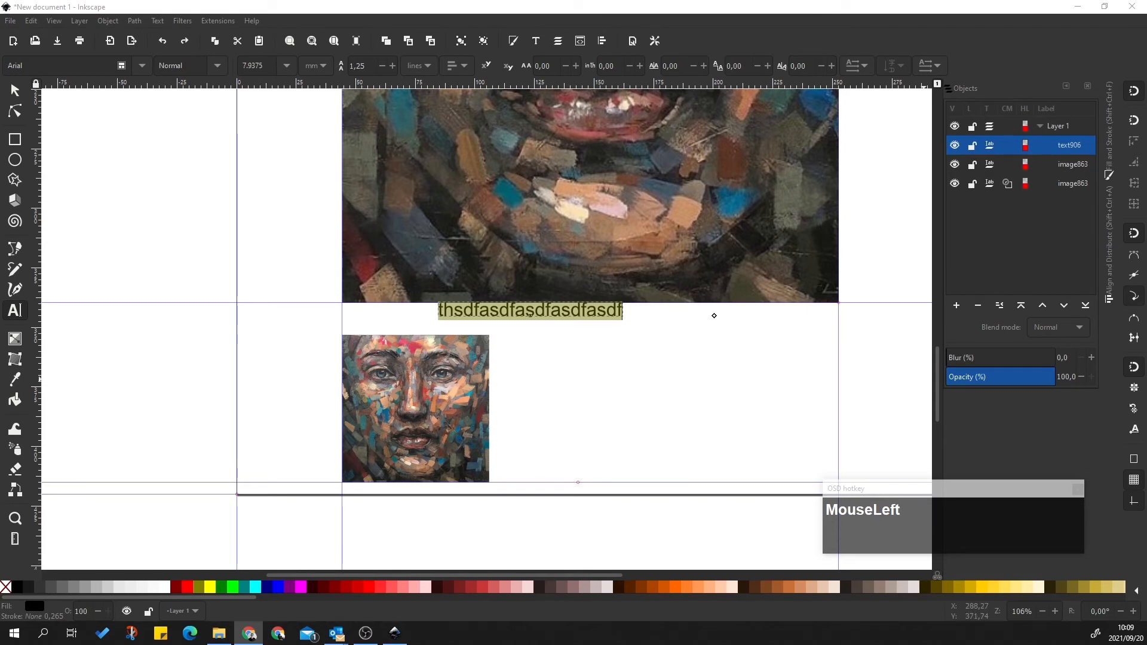
pyautogui.click(104, 70)
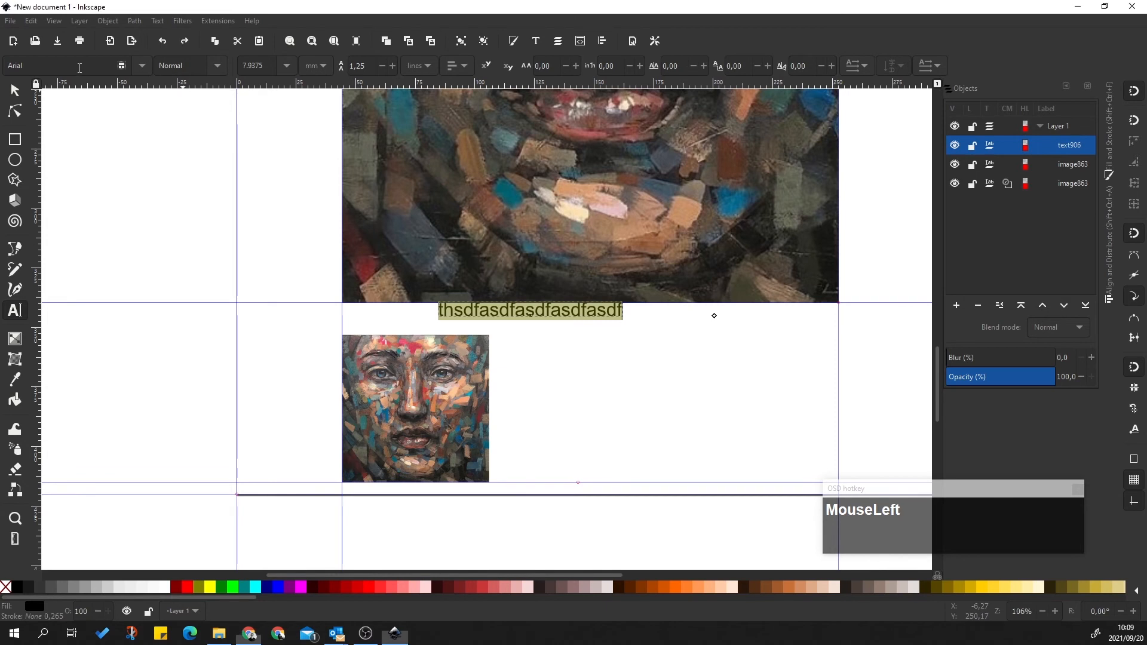
pyautogui.click(141, 67)
pyautogui.click(141, 67)
pyautogui.click(327, 69)
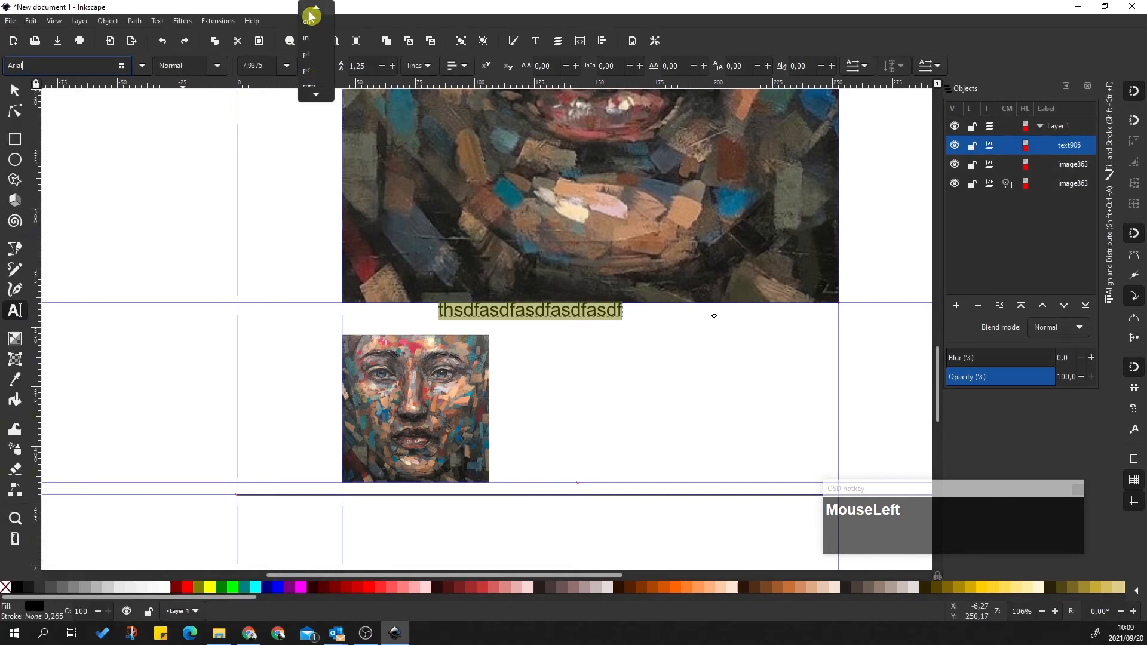
pyautogui.scroll(2, 313, 43)
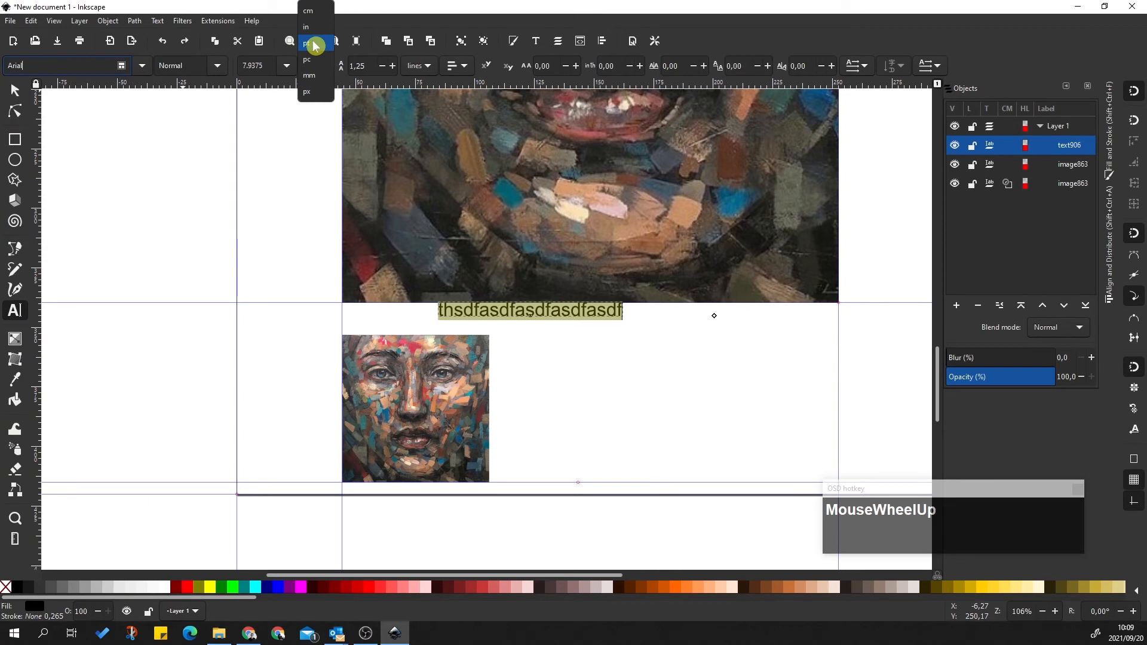
pyautogui.click(309, 76)
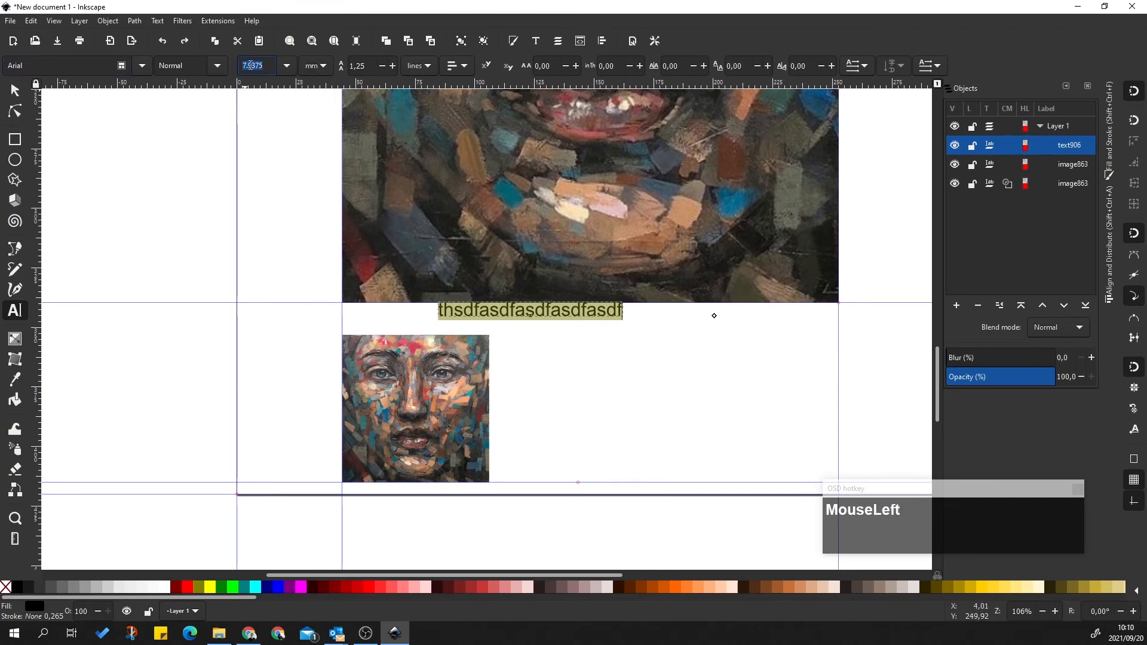
pyautogui.write('3')
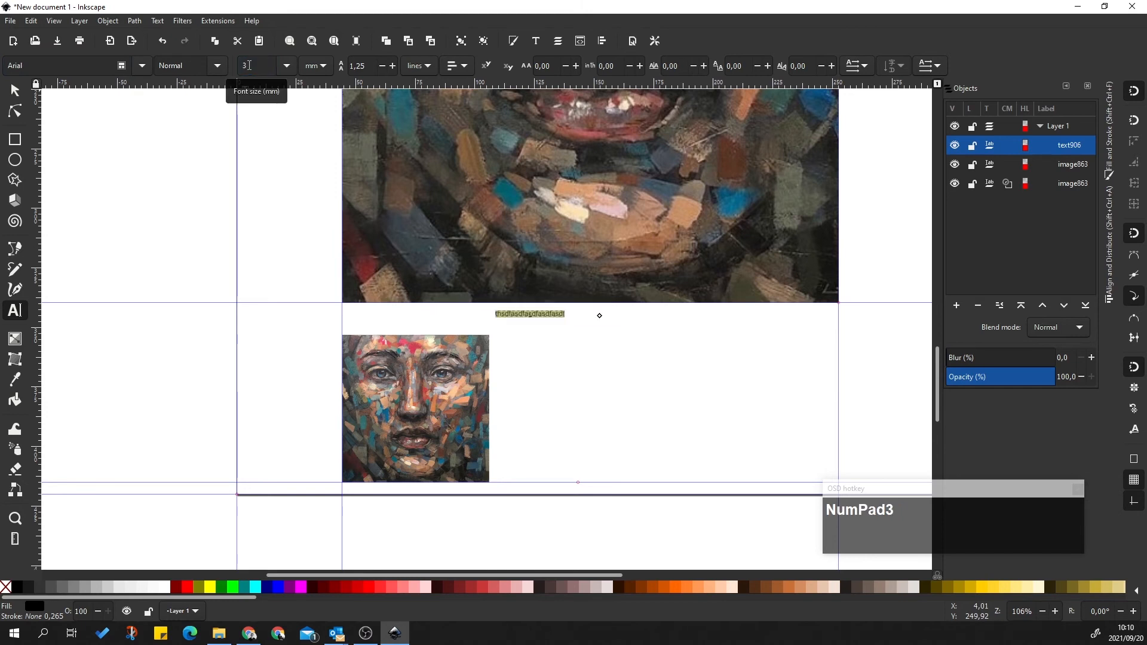
pyautogui.click(249, 65)
pyautogui.write('5')
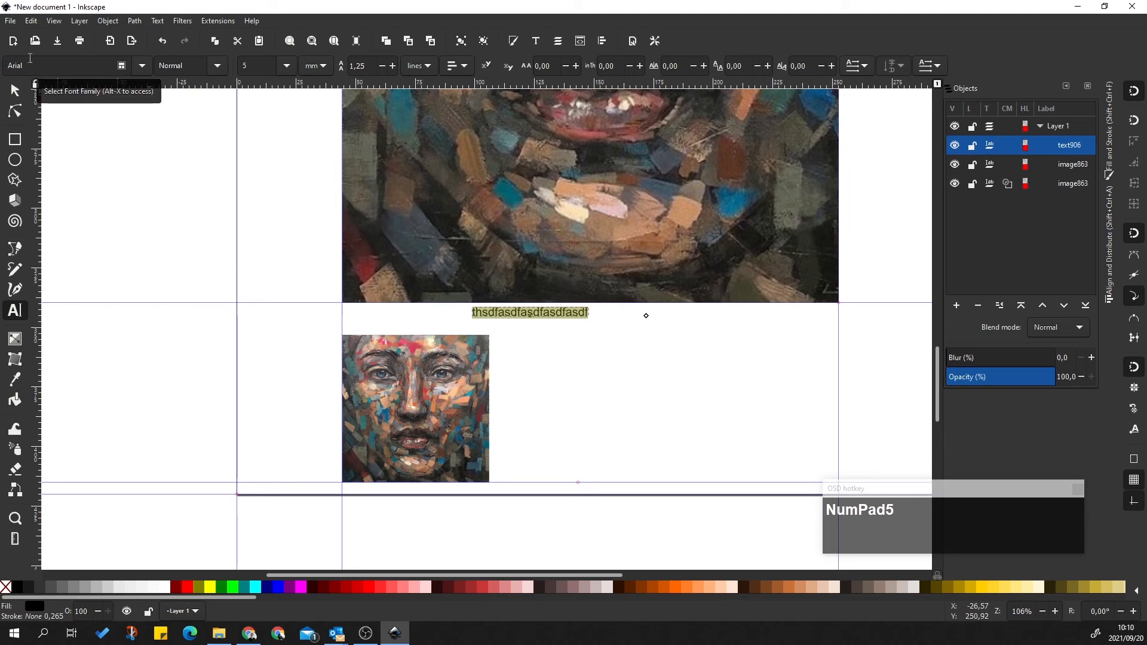
# Paste the caption 'Nuance II (2009), oil on canvas 900 x 900 mm, artist's collection'
pyautogui.click(37, 67)
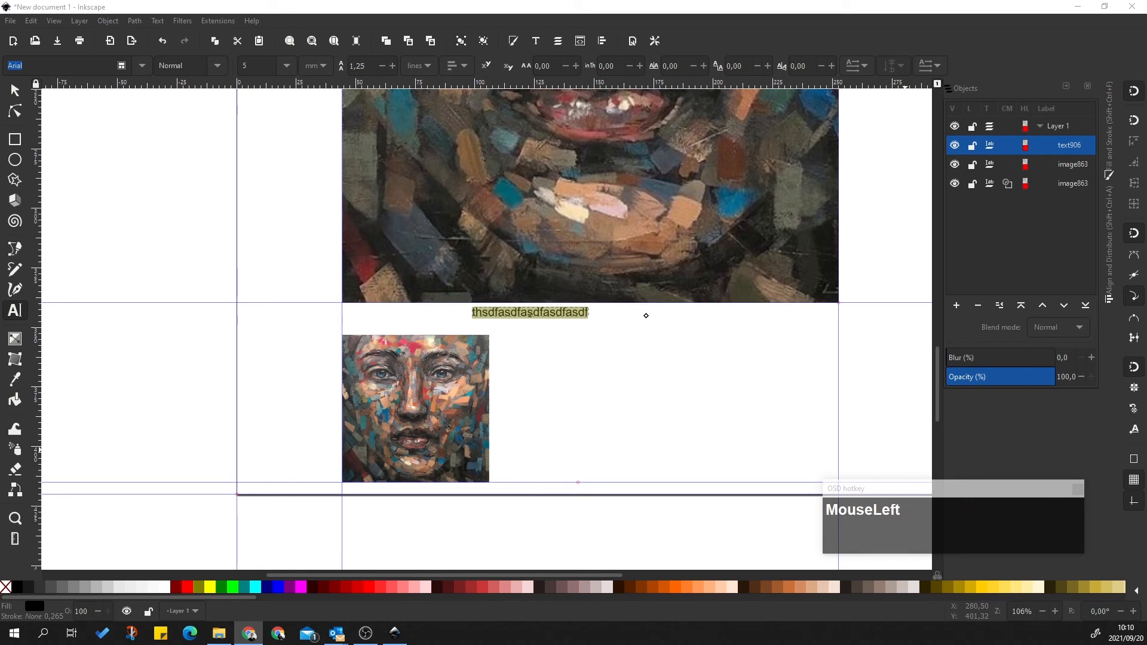
pyautogui.scroll(-1, 486, 328)
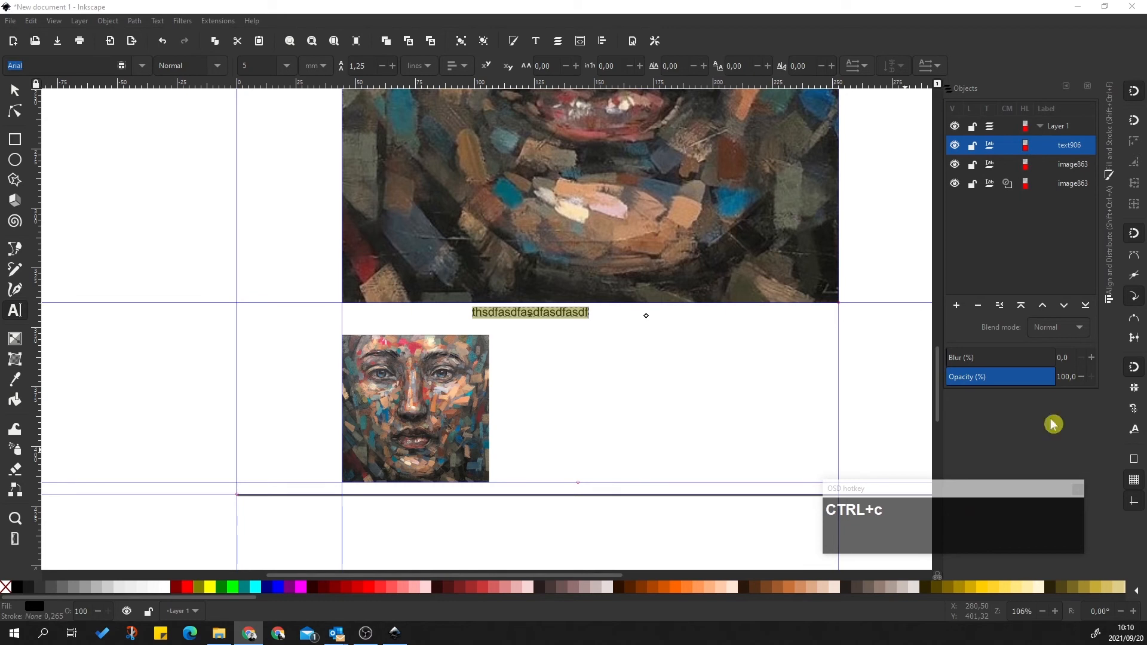
pyautogui.click(518, 317)
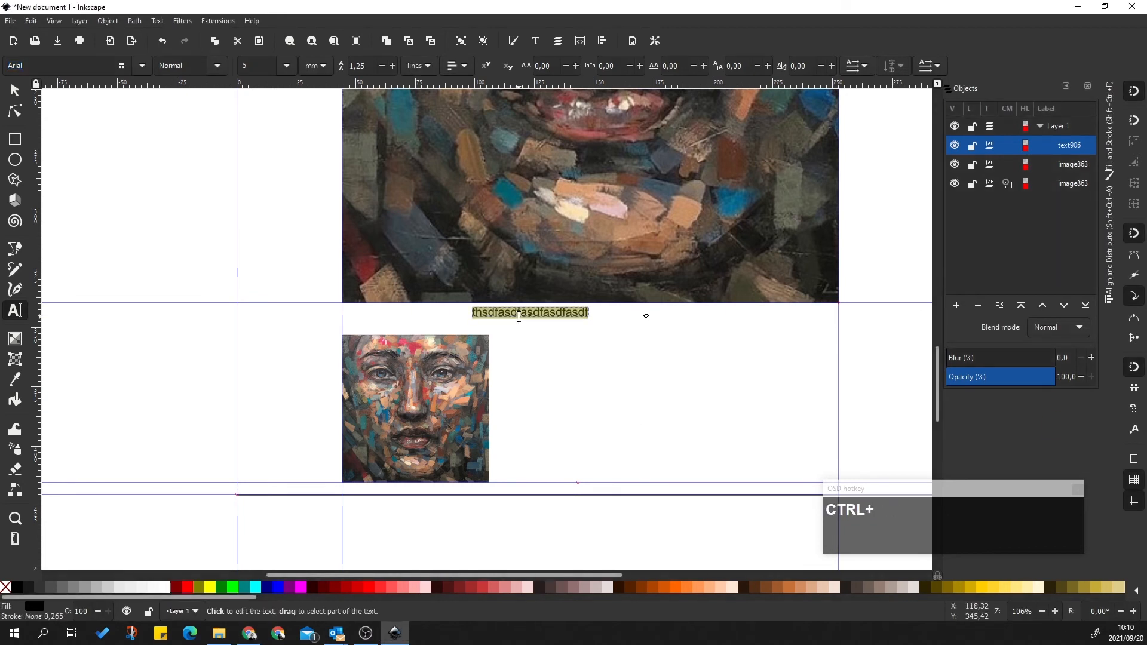
pyautogui.write("Detail from Lionel Smit, Nuance II (2009).Oil on canvas 900 x 900 mm. Artist's collection.")
pyautogui.click(680, 348)
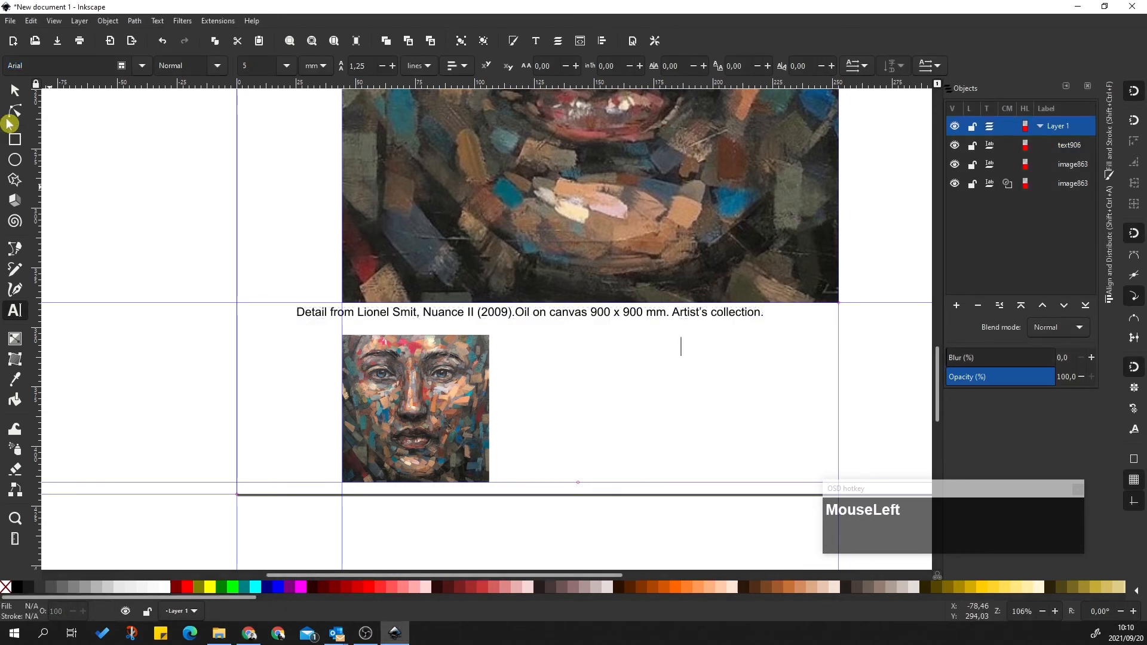
# Centre the caption horizontally on the page using Align and Distribute
pyautogui.click(14, 91)
pyautogui.click(601, 316)
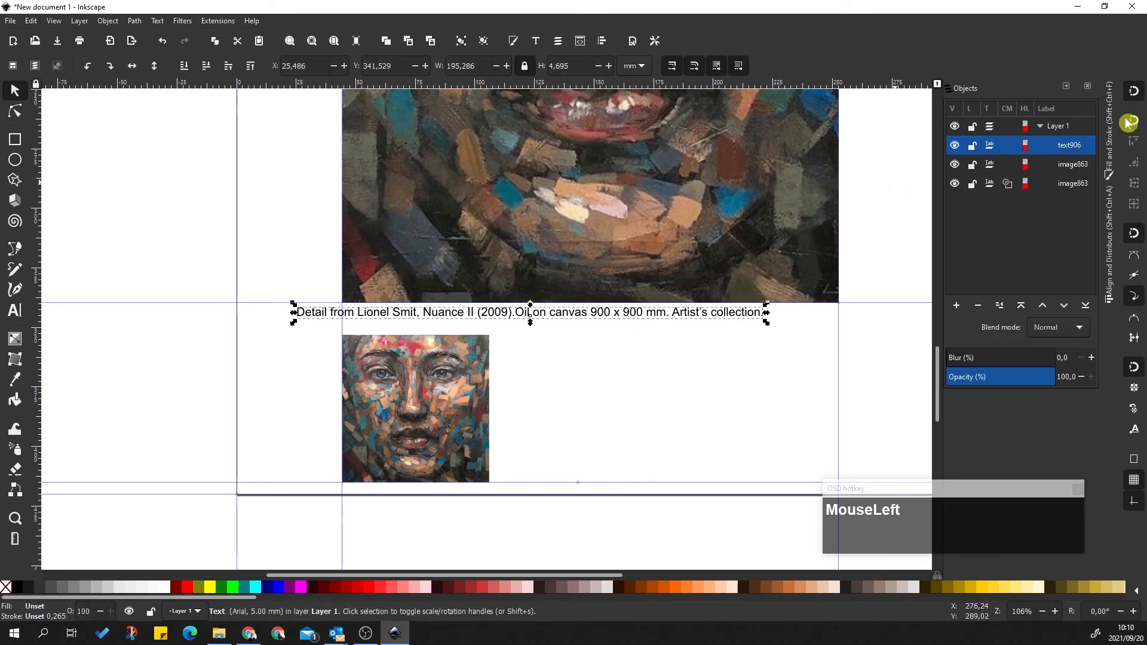
pyautogui.click(1113, 249)
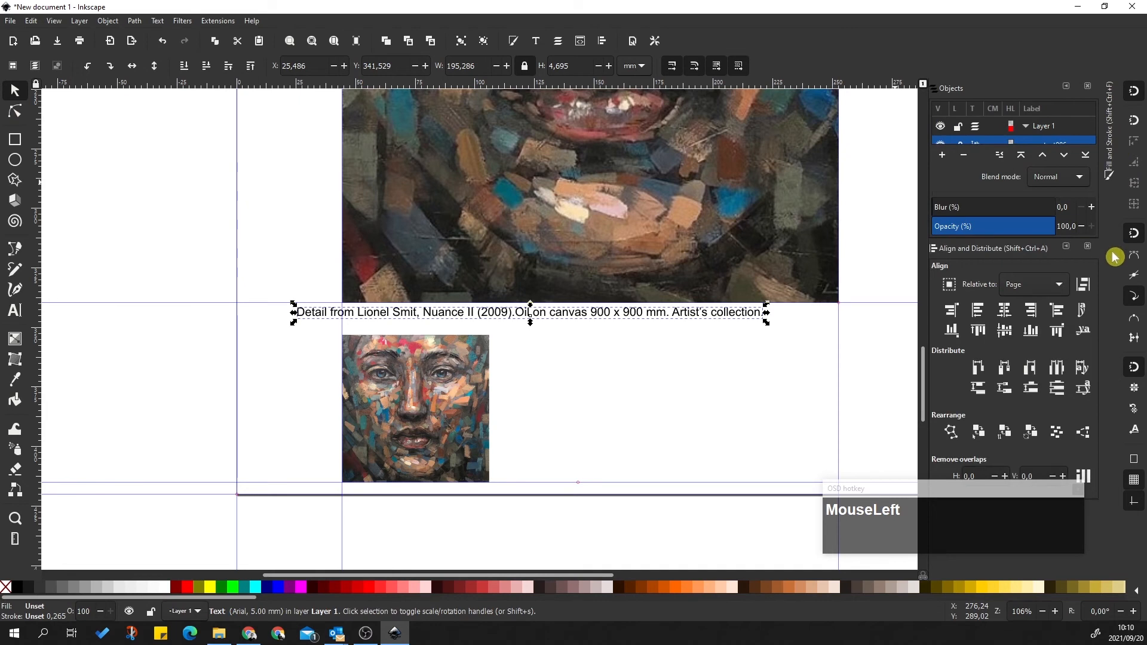
pyautogui.click(1068, 83)
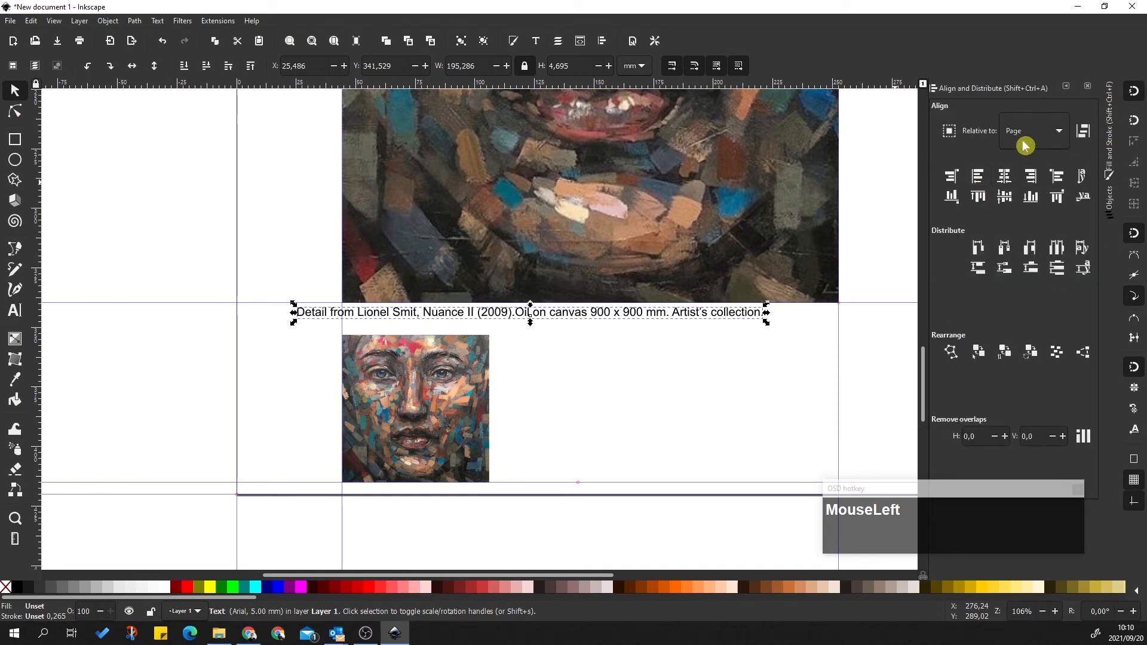
pyautogui.click(1004, 176)
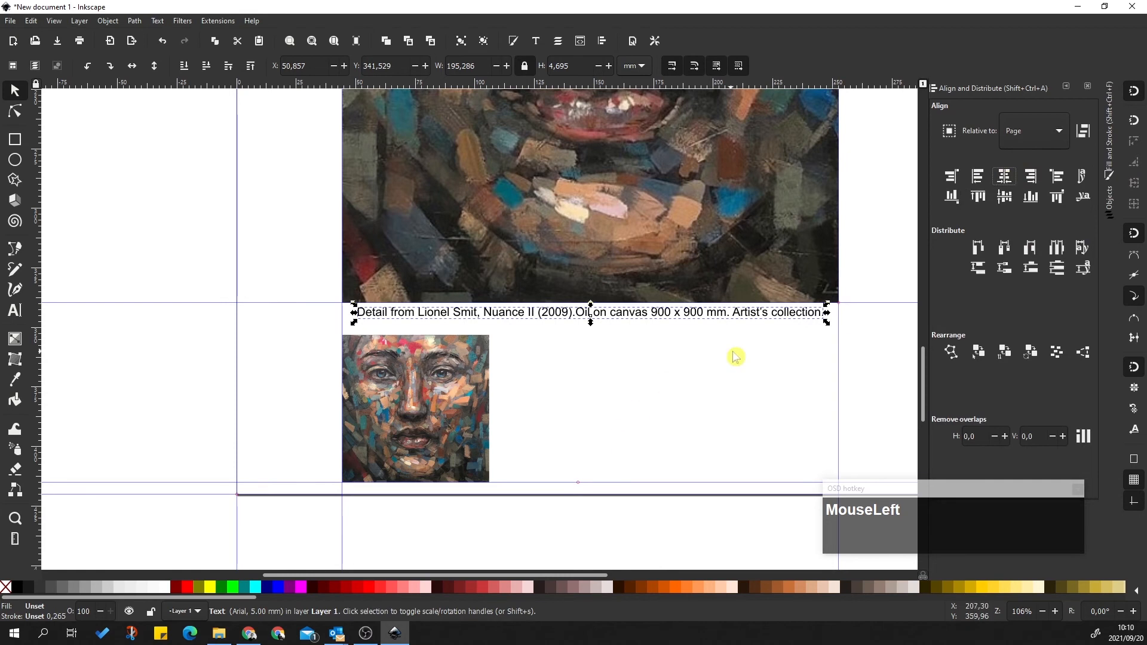
pyautogui.click(709, 404)
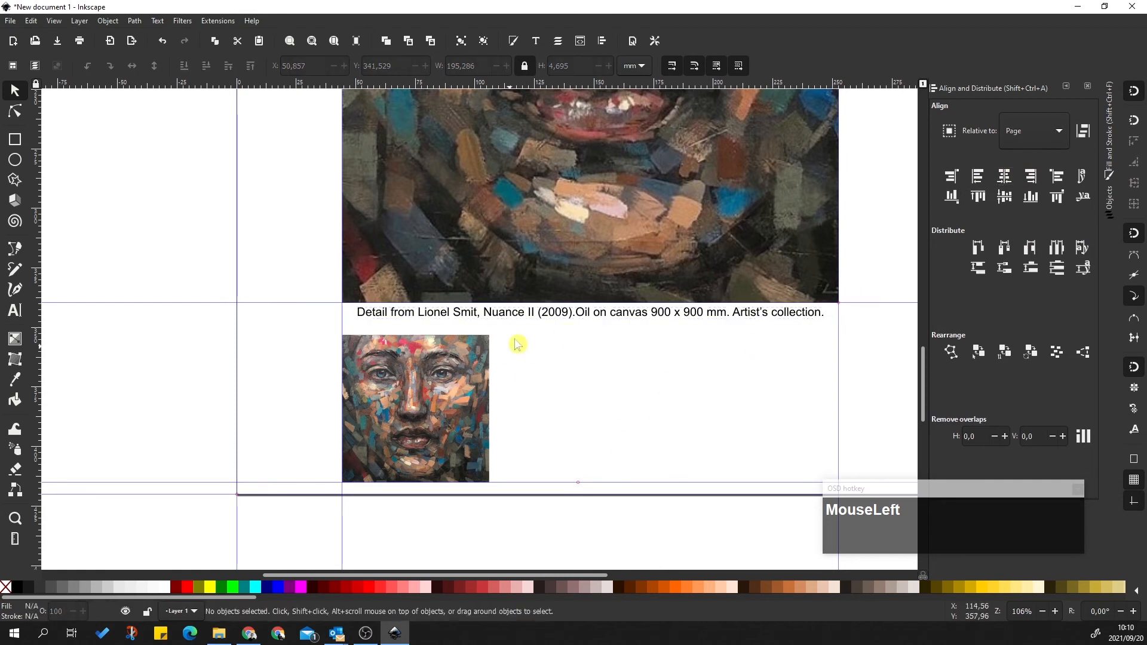
pyautogui.click(574, 317)
pyautogui.moveTo(835, 316); pyautogui.dragTo(874, 334)
pyautogui.hotkey('ctrl', 'z')
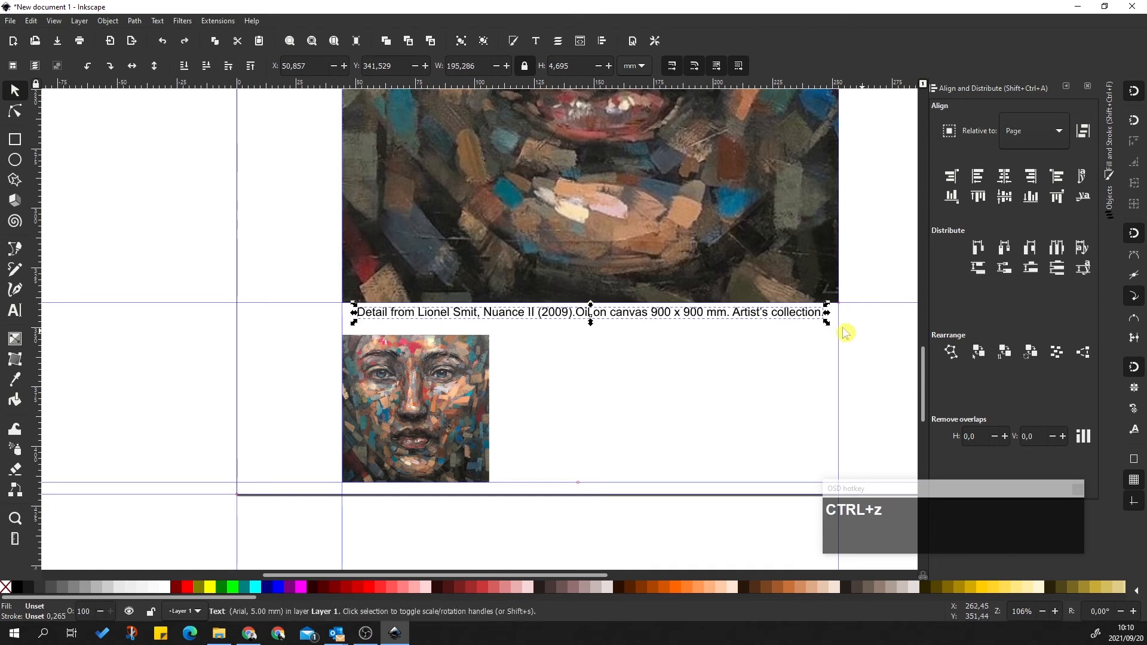
pyautogui.click(889, 341)
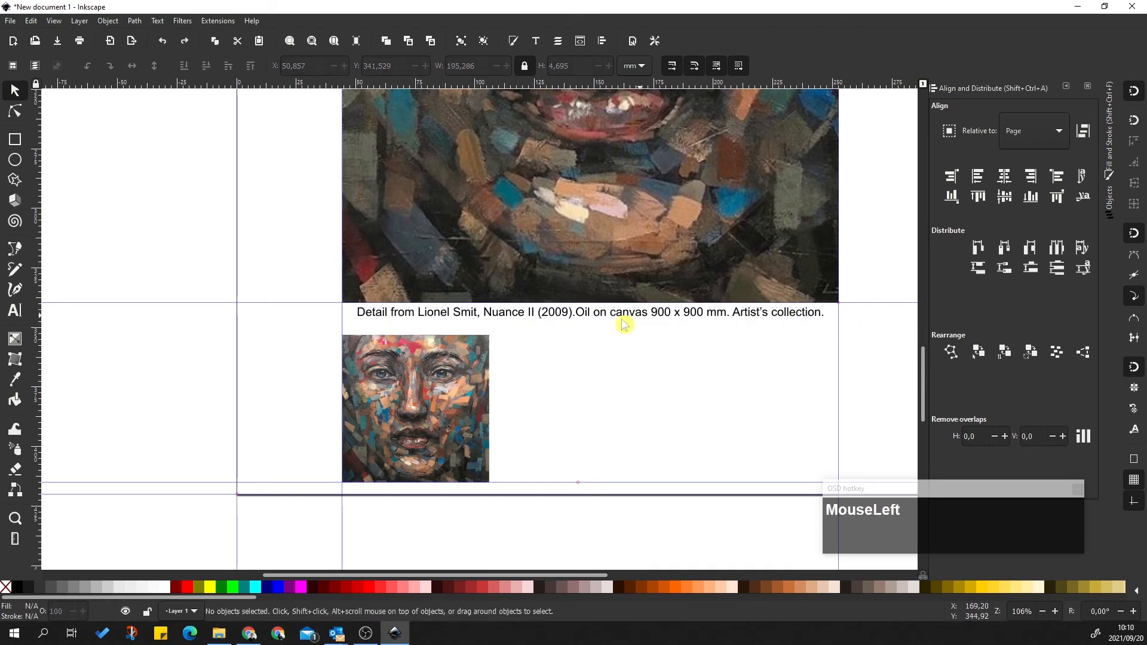
# Nudge the caption down one arrow-key step beneath the portrait
pyautogui.click(553, 317)
pyautogui.press('Down')
pyautogui.press('Down')
pyautogui.press('Up')
pyautogui.press('Down')
pyautogui.click(855, 377)
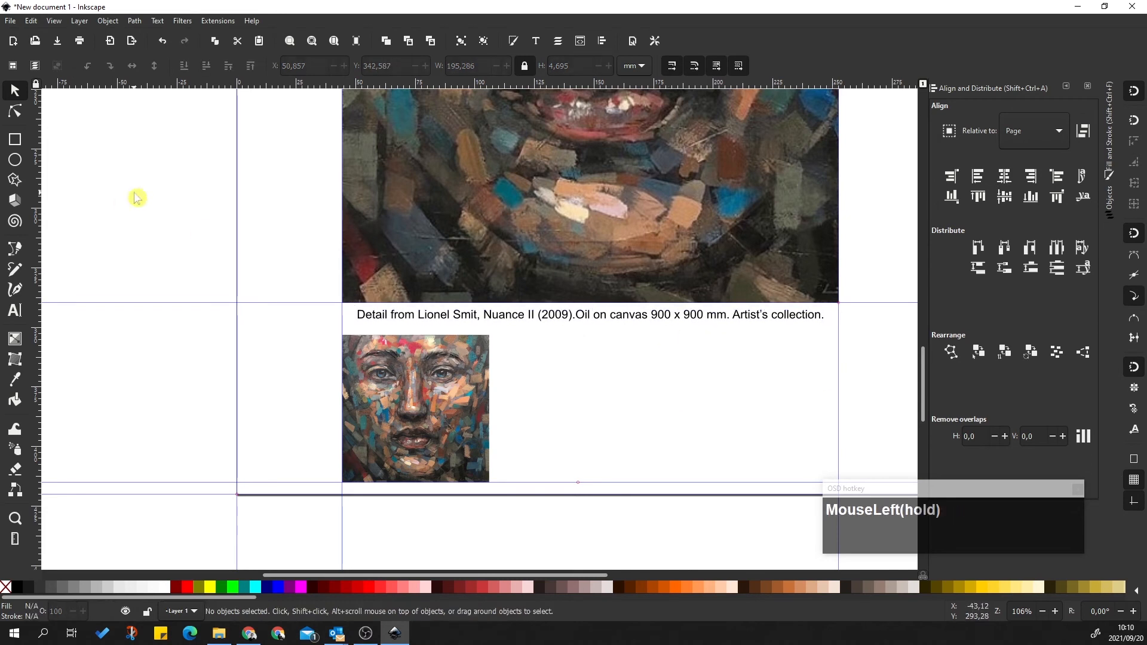
# Start a new text object right of the thumbnail with font size 3
pyautogui.click(16, 311)
pyautogui.click(520, 351)
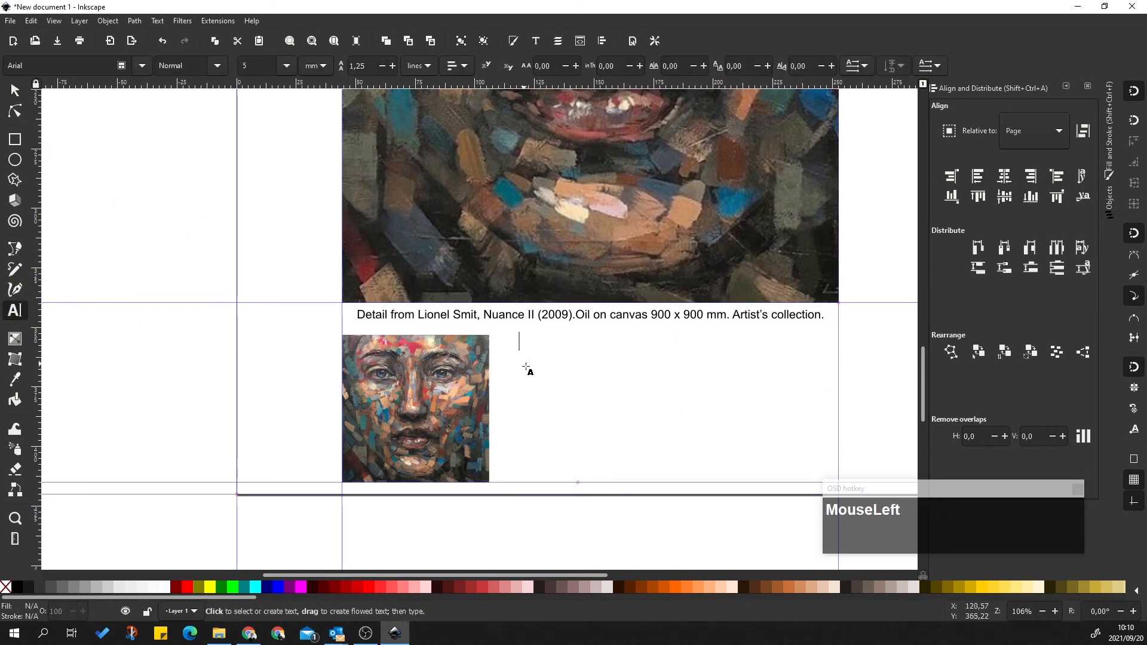
pyautogui.click(455, 67)
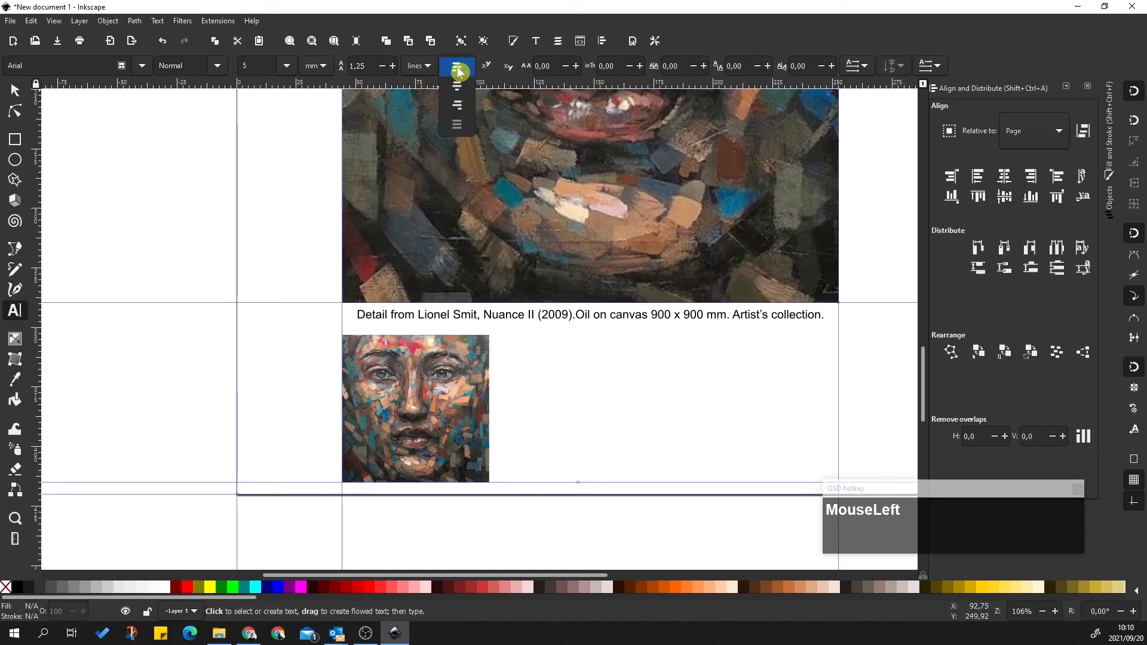
pyautogui.click(460, 72)
pyautogui.click(244, 67)
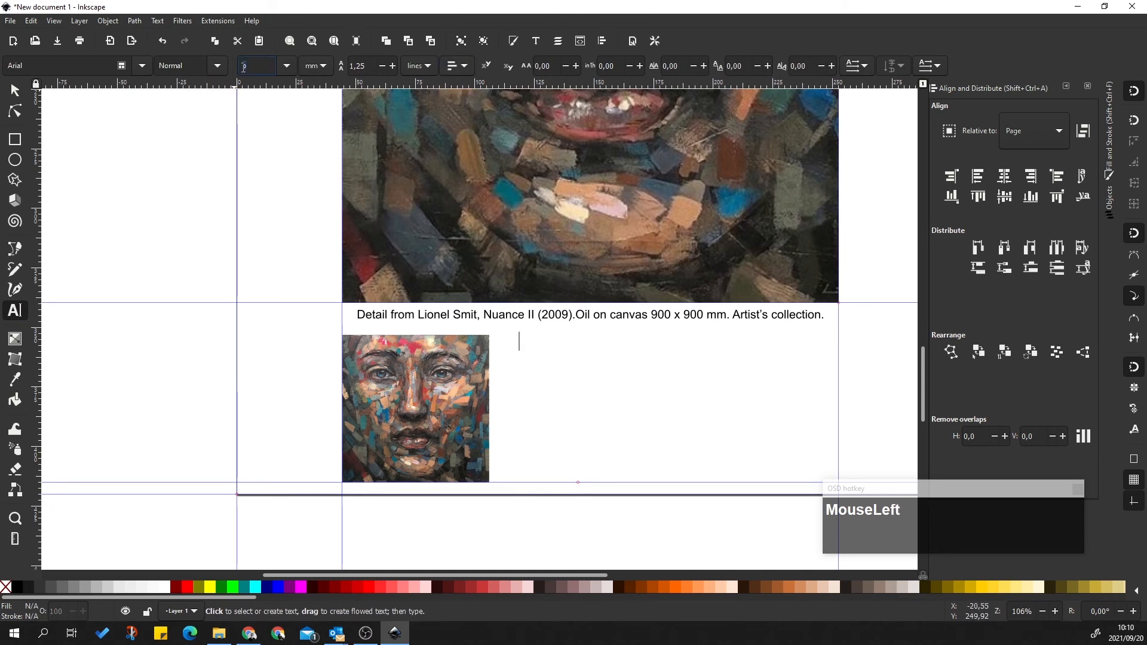
pyautogui.write('3')
# Type placeholder text beside the thumbnail, then replace it with the pasted artist quote and Artnet link
pyautogui.click(543, 342)
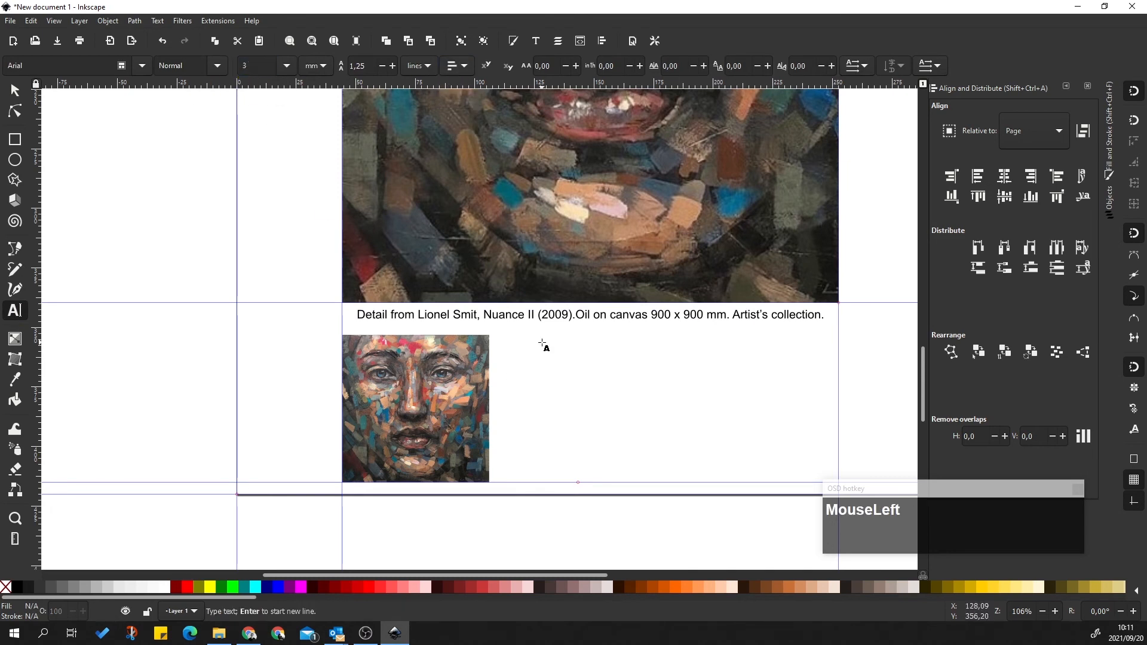
pyautogui.write('dsfsdfsdfsdf')
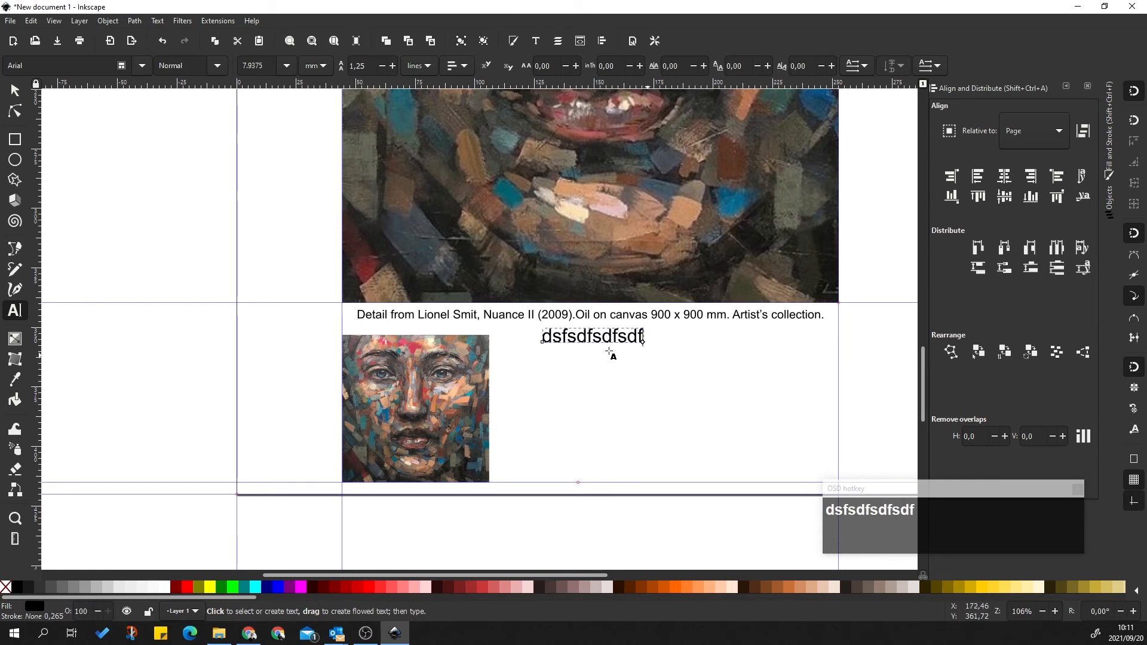
pyautogui.click(281, 73)
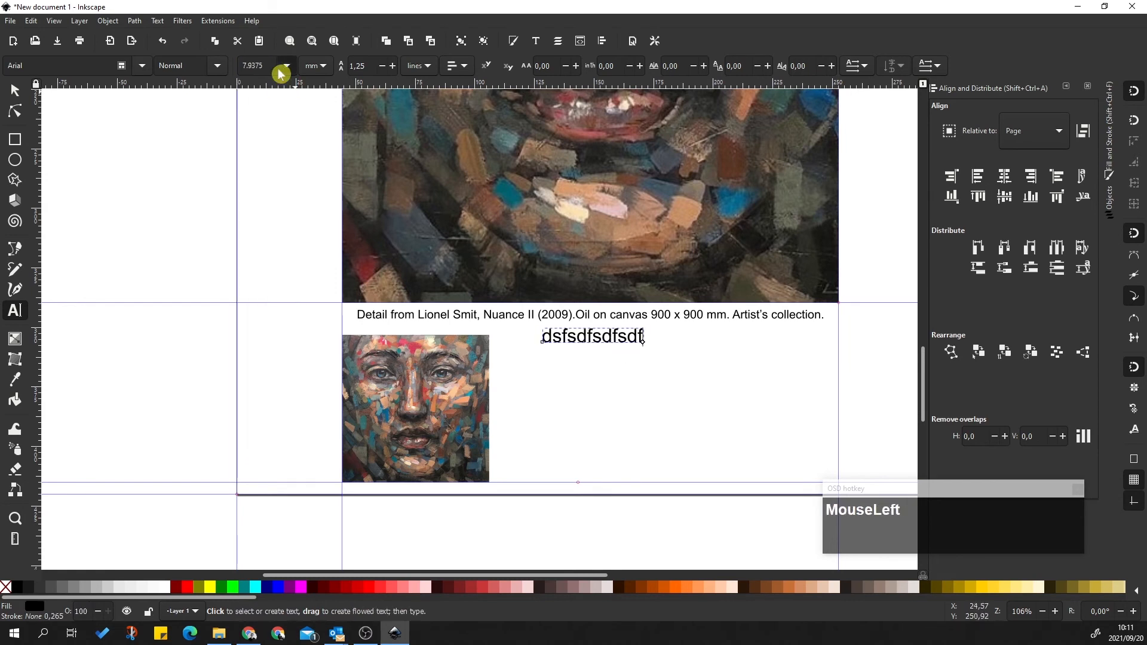
pyautogui.moveTo(280, 72); pyautogui.dragTo(267, 182)
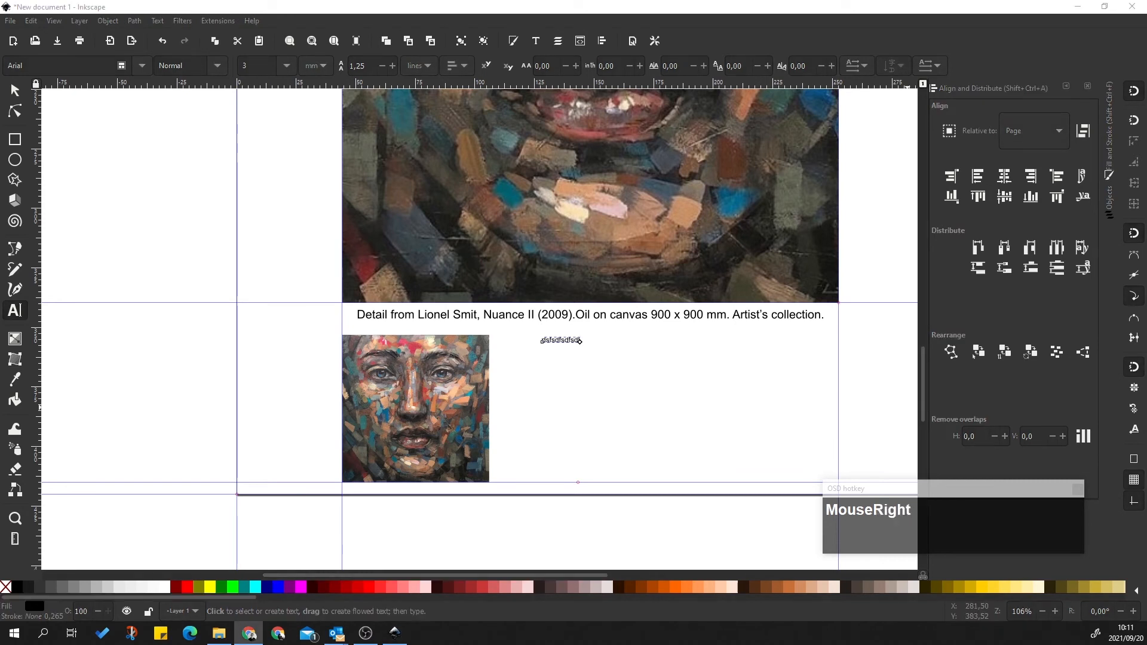
pyautogui.rightClick(579, 341)
pyautogui.doubleClick(551, 340)
pyautogui.hotkey('ctrl', 'v')
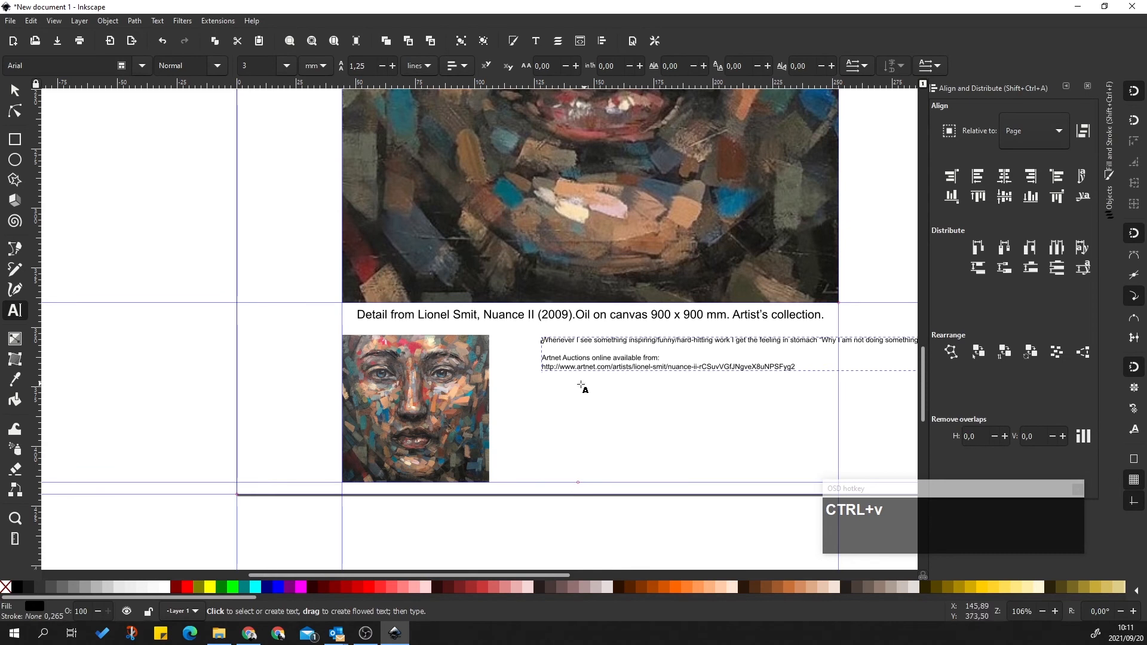
# Zoom out and drag the text frame's right edge left so the long paragraph wraps
pyautogui.scroll(-3, 588, 417)
pyautogui.moveTo(499, 577); pyautogui.dragTo(631, 576)
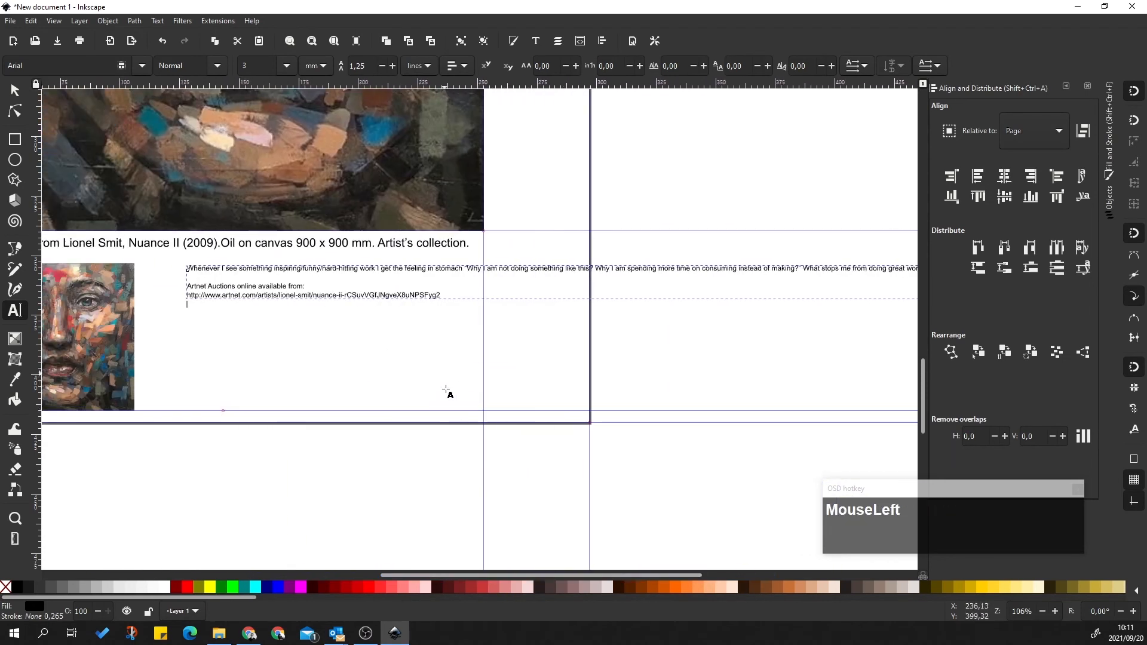
pyautogui.keyDown('ctrl'); pyautogui.scroll(-2, 409, 341); pyautogui.keyUp('ctrl')
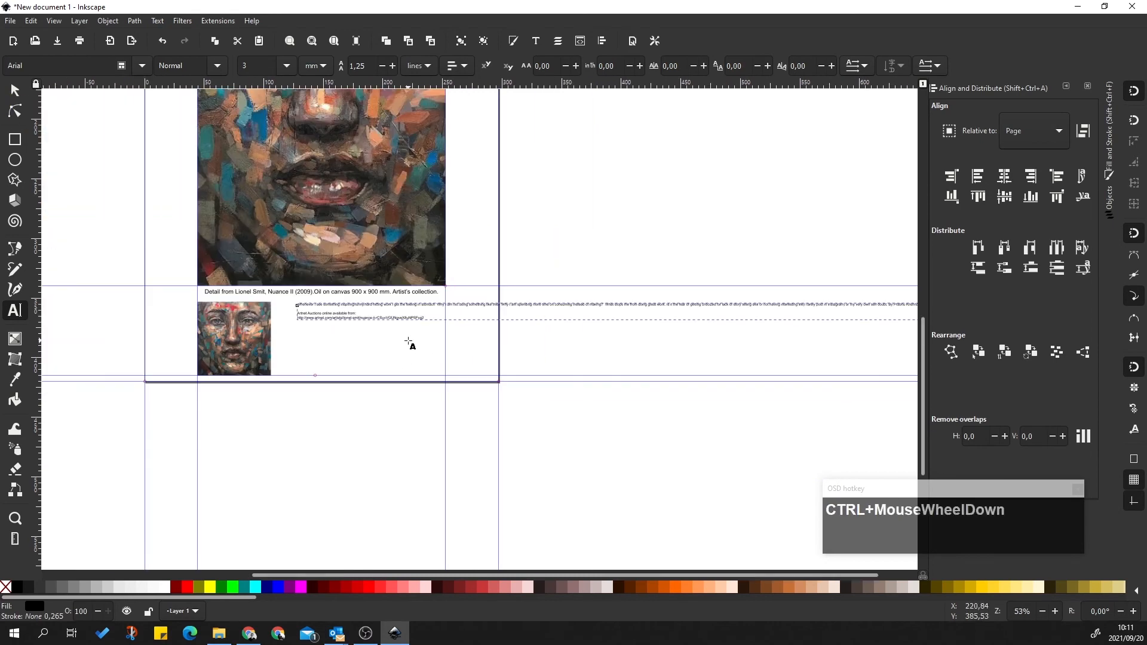
pyautogui.keyDown('ctrl'); pyautogui.scroll(-2, 714, 340); pyautogui.keyUp('ctrl')
pyautogui.keyDown('ctrl'); pyautogui.scroll(2, 633, 322); pyautogui.keyUp('ctrl')
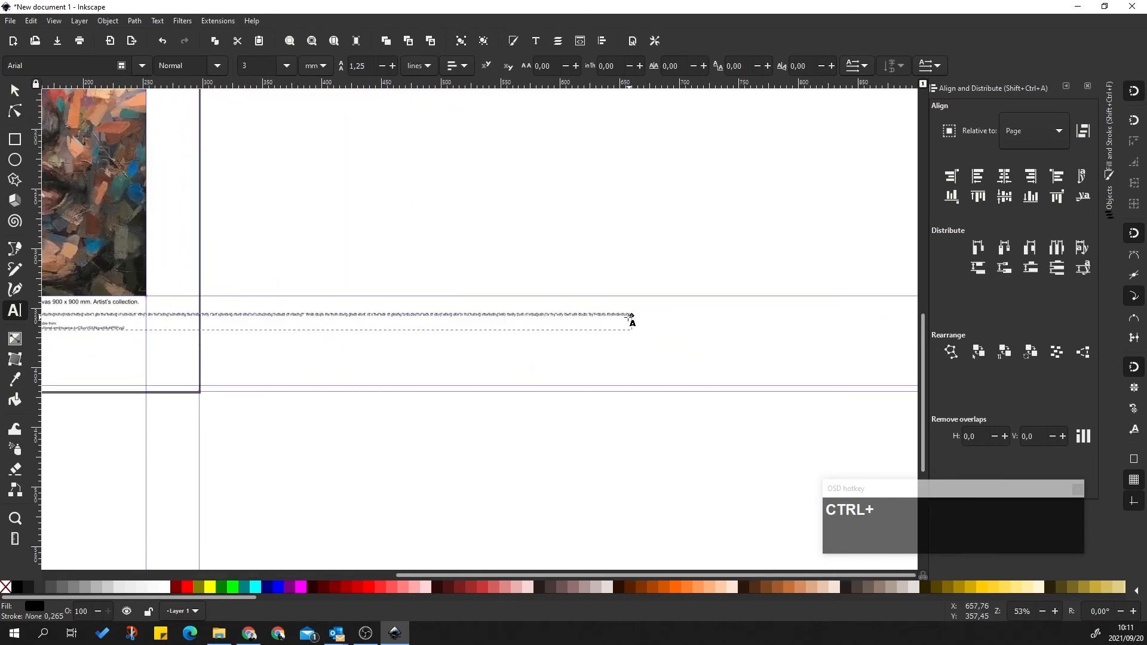
pyautogui.moveTo(632, 315); pyautogui.dragTo(146, 315)
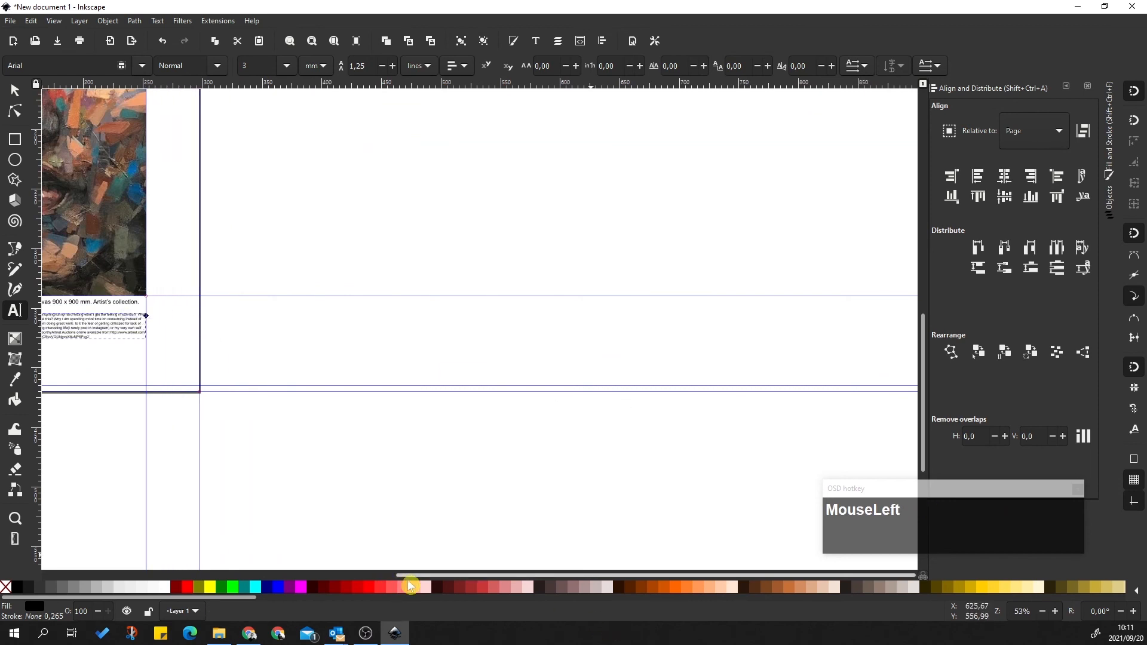
# Resize the paragraph frame into a narrow column right beside the thumbnail
pyautogui.moveTo(407, 575); pyautogui.dragTo(267, 493)
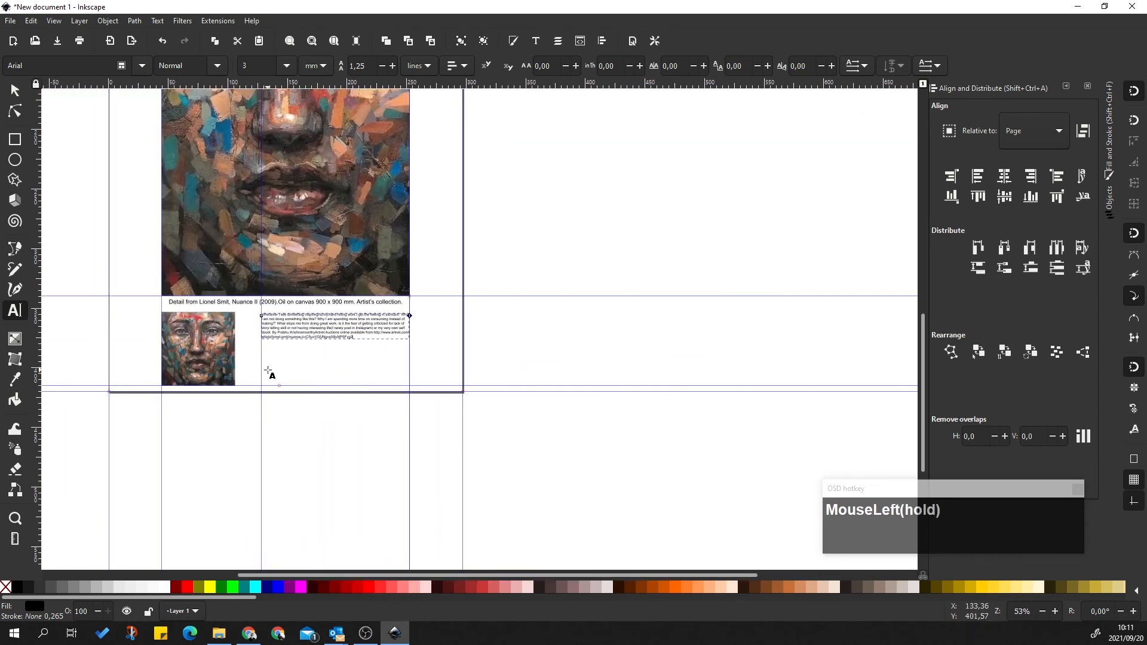
pyautogui.keyDown('ctrl'); pyautogui.scroll(4, 268, 372); pyautogui.keyUp('ctrl')
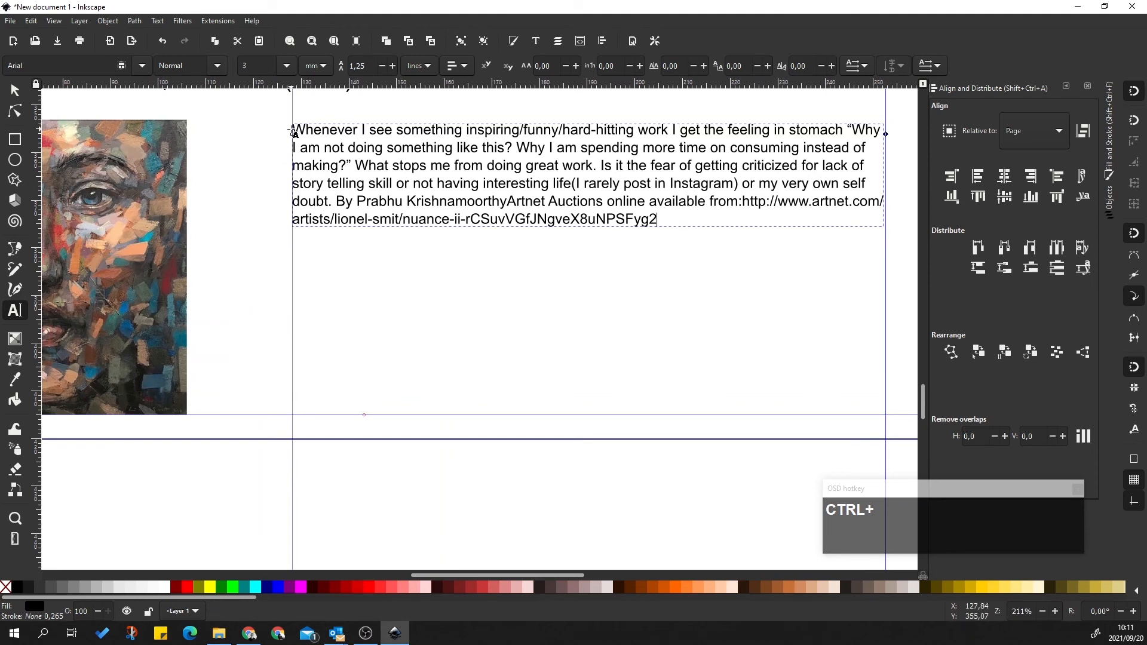
pyautogui.moveTo(293, 136); pyautogui.dragTo(248, 141)
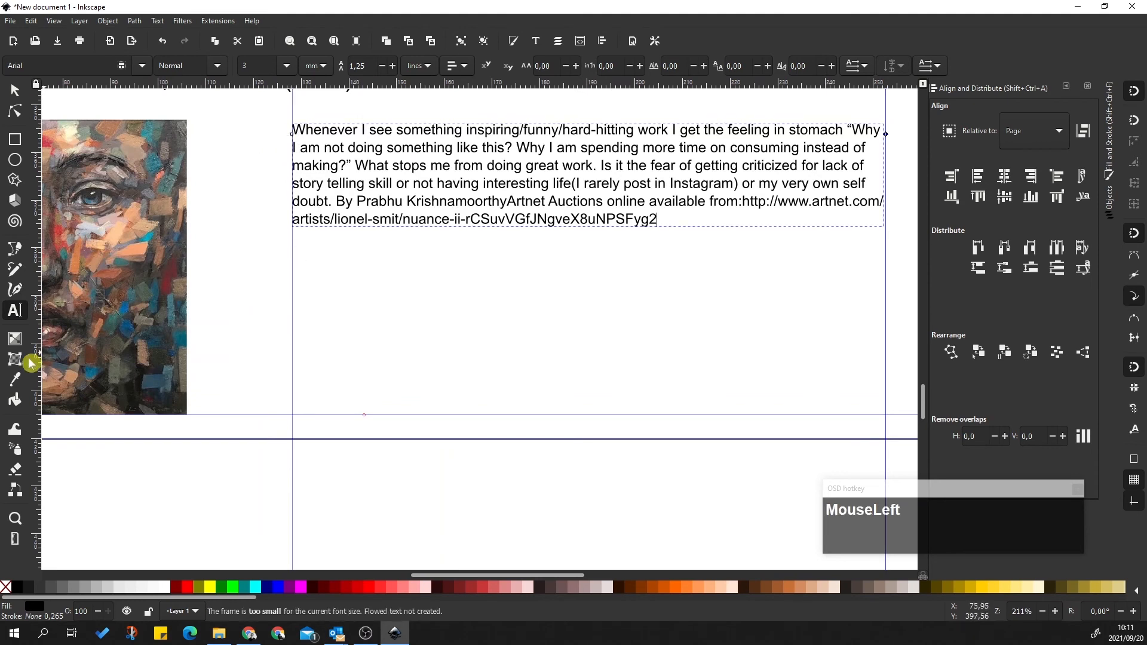
pyautogui.click(306, 128)
pyautogui.moveTo(293, 133); pyautogui.dragTo(263, 136)
pyautogui.scroll(5, 357, 296)
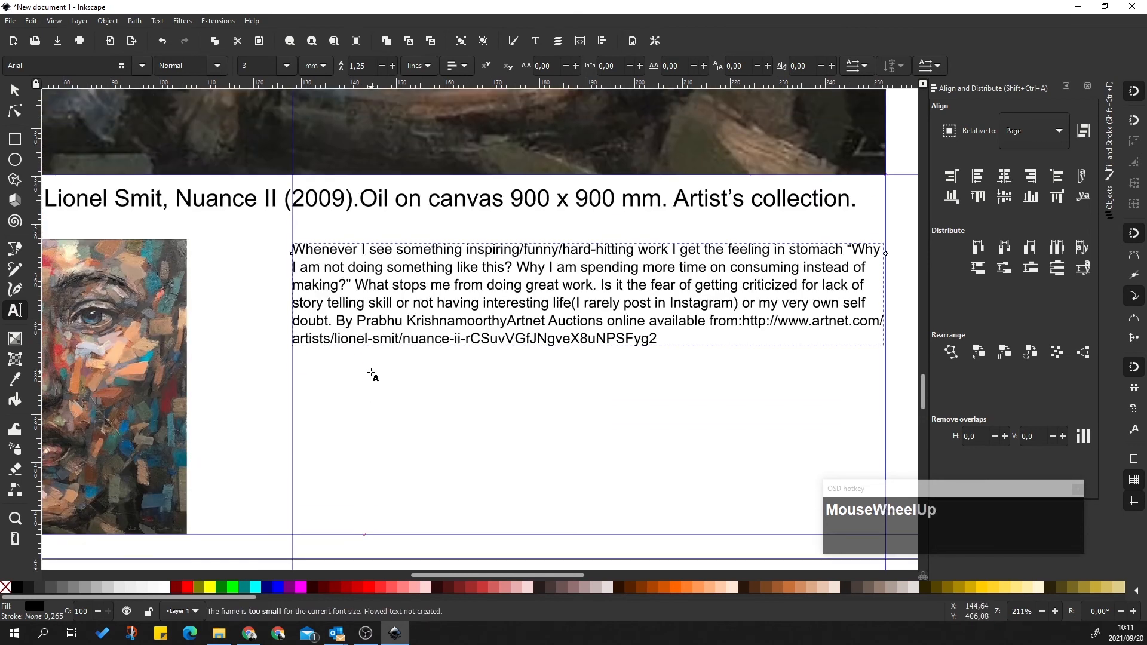
pyautogui.keyDown('ctrl'); pyautogui.scroll(-3, 269, 317); pyautogui.keyUp('ctrl')
pyautogui.click(495, 291)
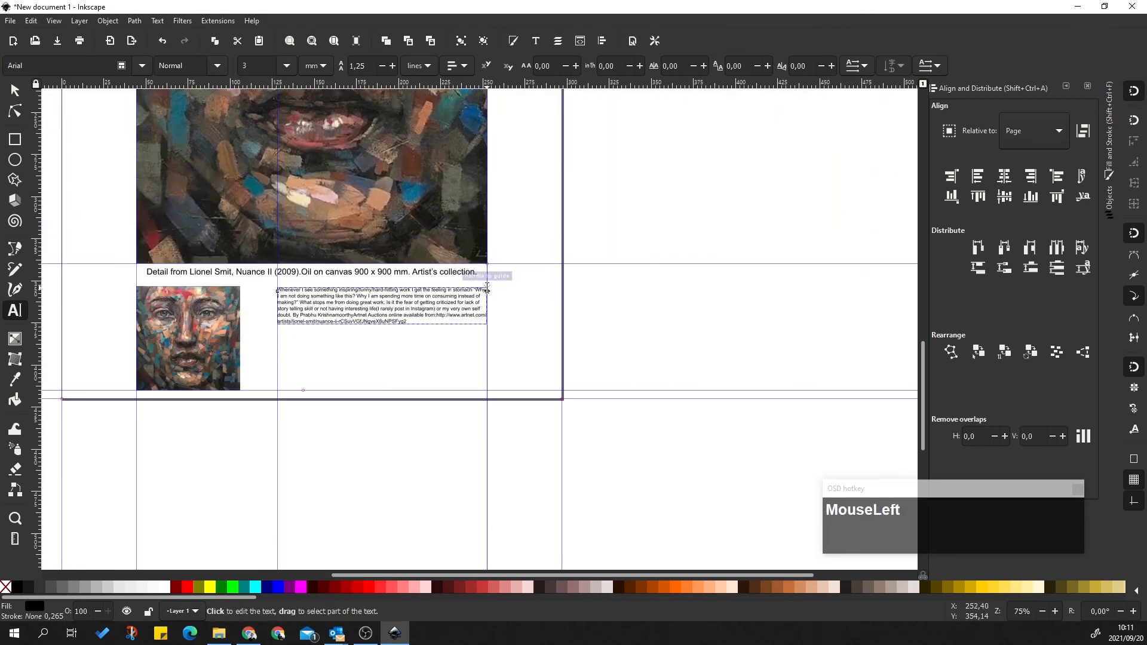
pyautogui.moveTo(488, 290); pyautogui.dragTo(262, 302)
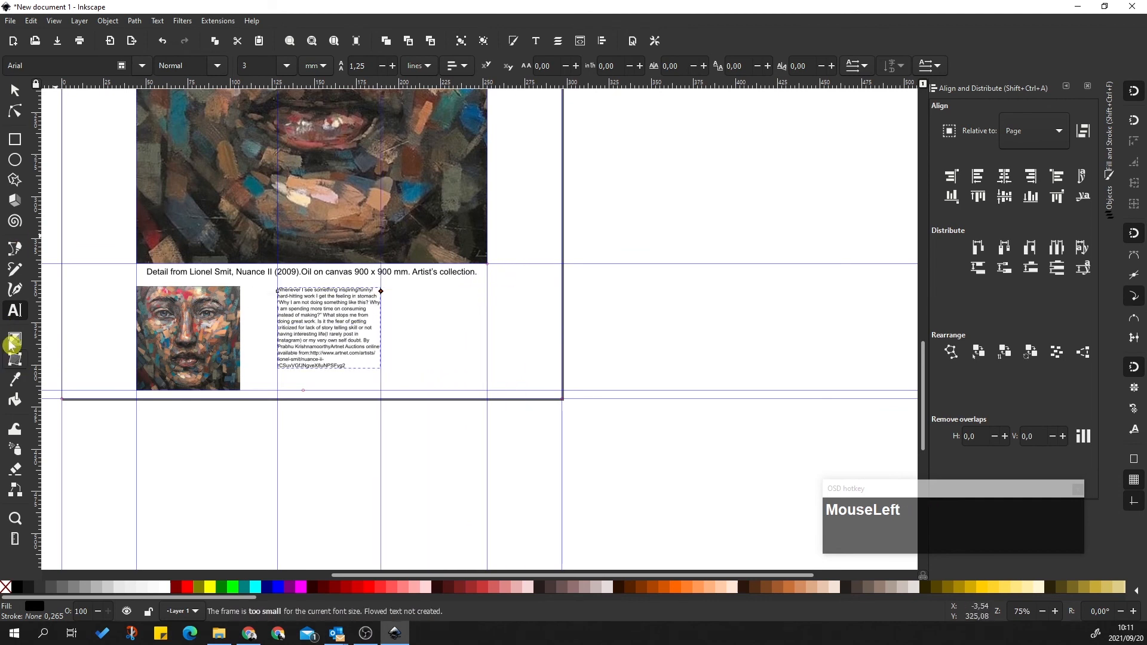
# Shift the paragraph slightly left and widen its frame toward the right margin
pyautogui.click(15, 90)
pyautogui.moveTo(272, 320); pyautogui.dragTo(264, 322)
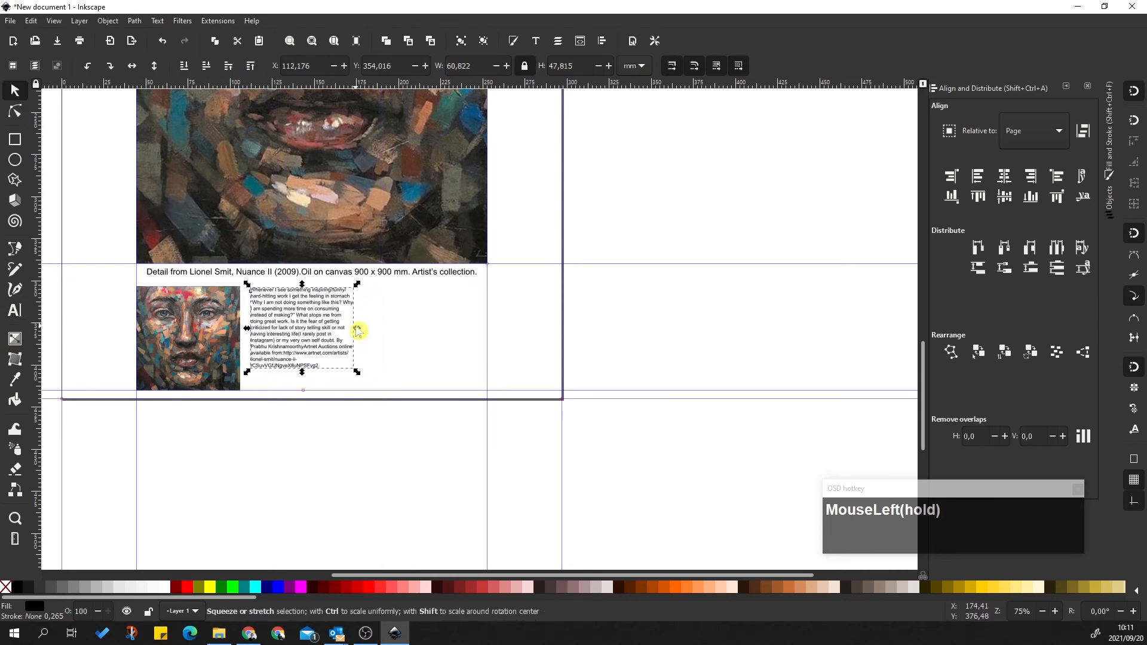
pyautogui.click(15, 310)
pyautogui.moveTo(354, 291); pyautogui.dragTo(488, 291)
# Set all of the paragraph's text to font size 4.5
pyautogui.click(330, 297)
pyautogui.hotkey('ctrl', 'a')
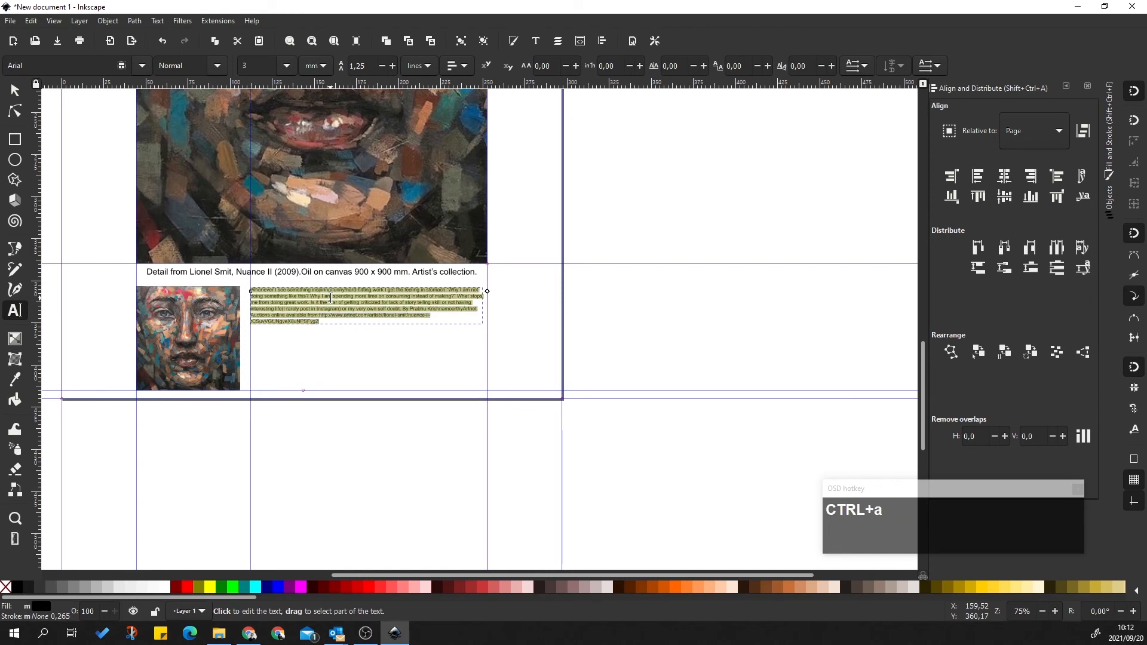
pyautogui.click(287, 66)
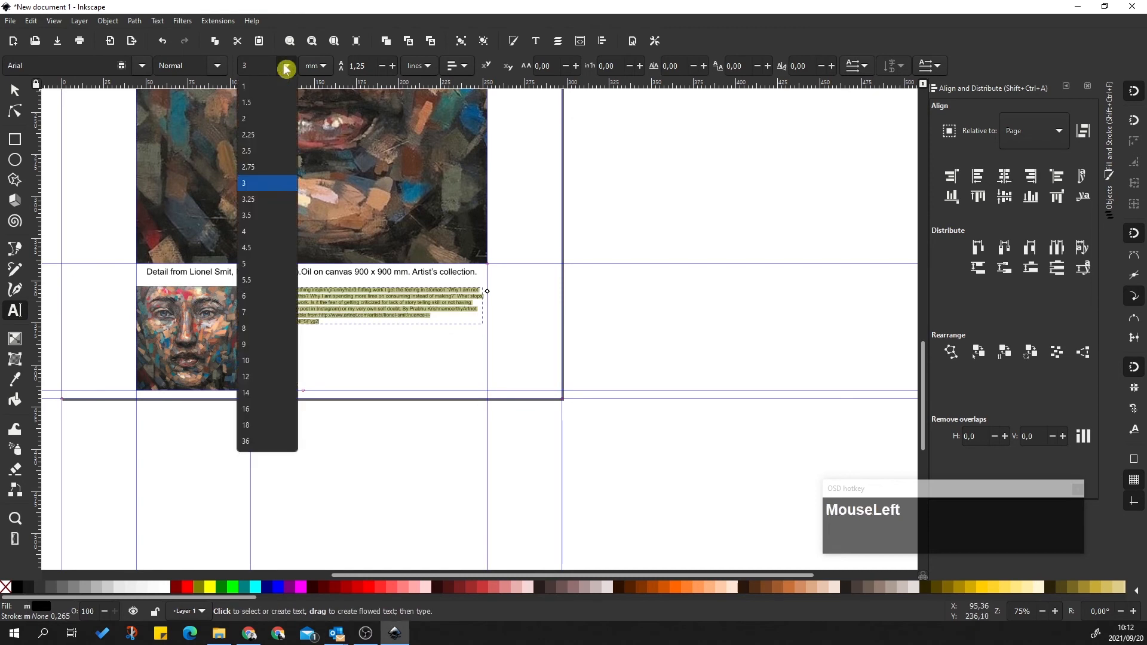
pyautogui.click(257, 263)
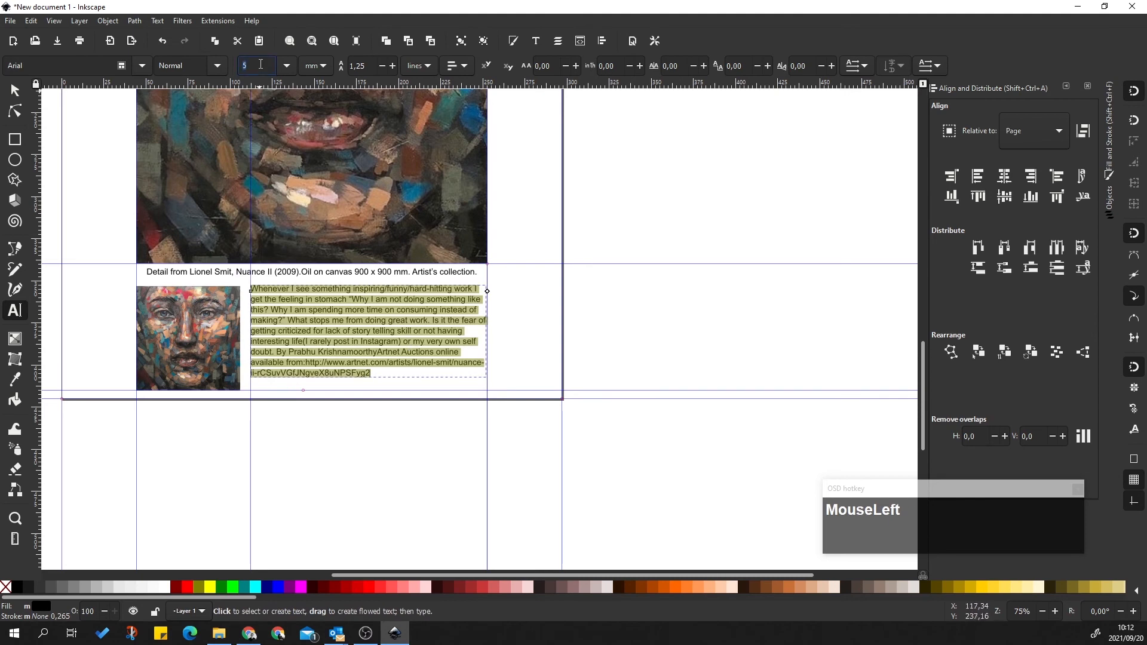
pyautogui.write('4.5')
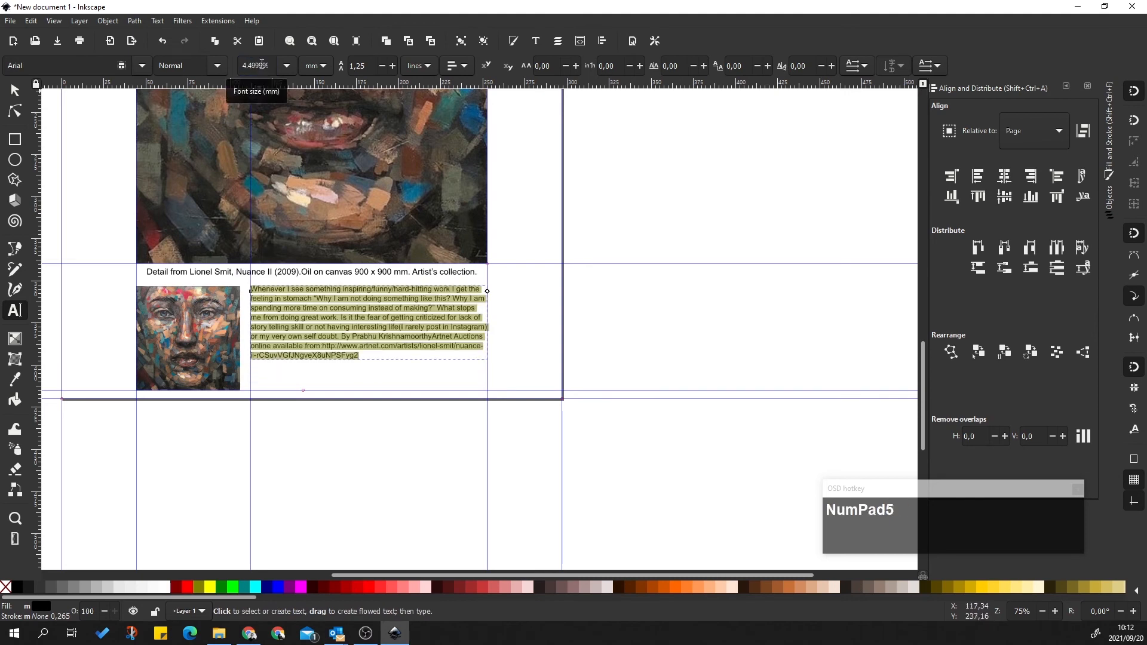
pyautogui.click(15, 91)
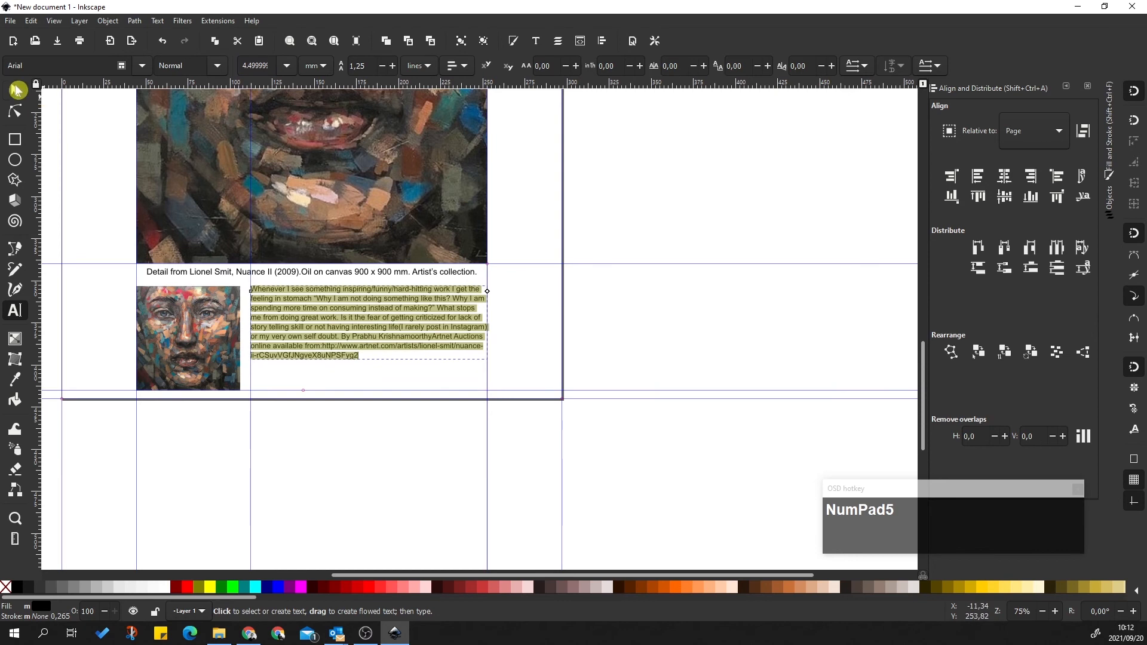
# Deselect the paragraph and review the widened text layout beside the thumbnail
pyautogui.click(368, 448)
pyautogui.click(331, 311)
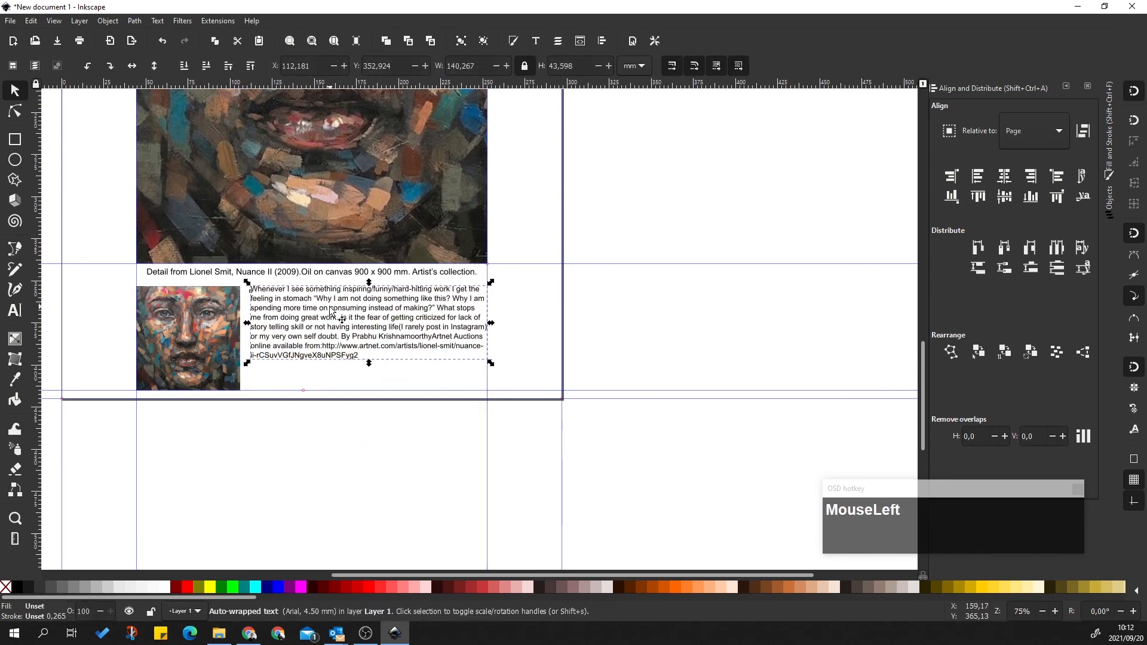
pyautogui.click(708, 322)
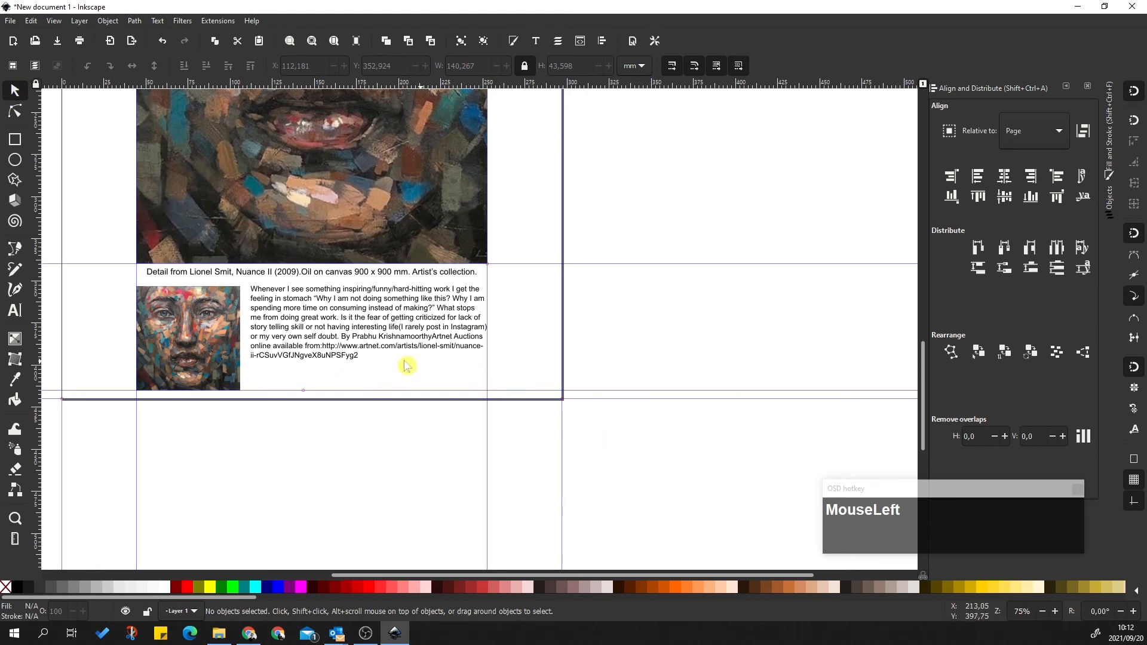
pyautogui.scroll(4, 555, 311)
pyautogui.keyDown('ctrl'); pyautogui.scroll(-1, 705, 322); pyautogui.keyUp('ctrl')
pyautogui.keyDown('ctrl'); pyautogui.scroll(-1, 597, 299); pyautogui.keyUp('ctrl')
pyautogui.keyDown('ctrl'); pyautogui.scroll(3, 599, 320); pyautogui.keyUp('ctrl')
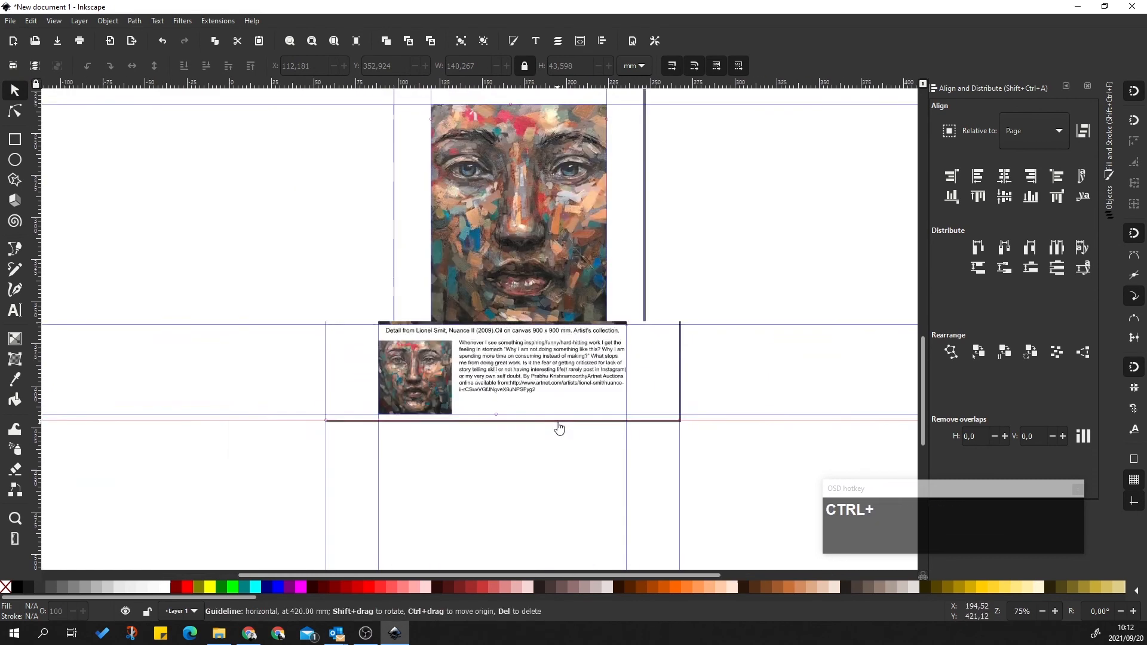
pyautogui.keyDown('ctrl'); pyautogui.scroll(1, 429, 434); pyautogui.keyUp('ctrl')
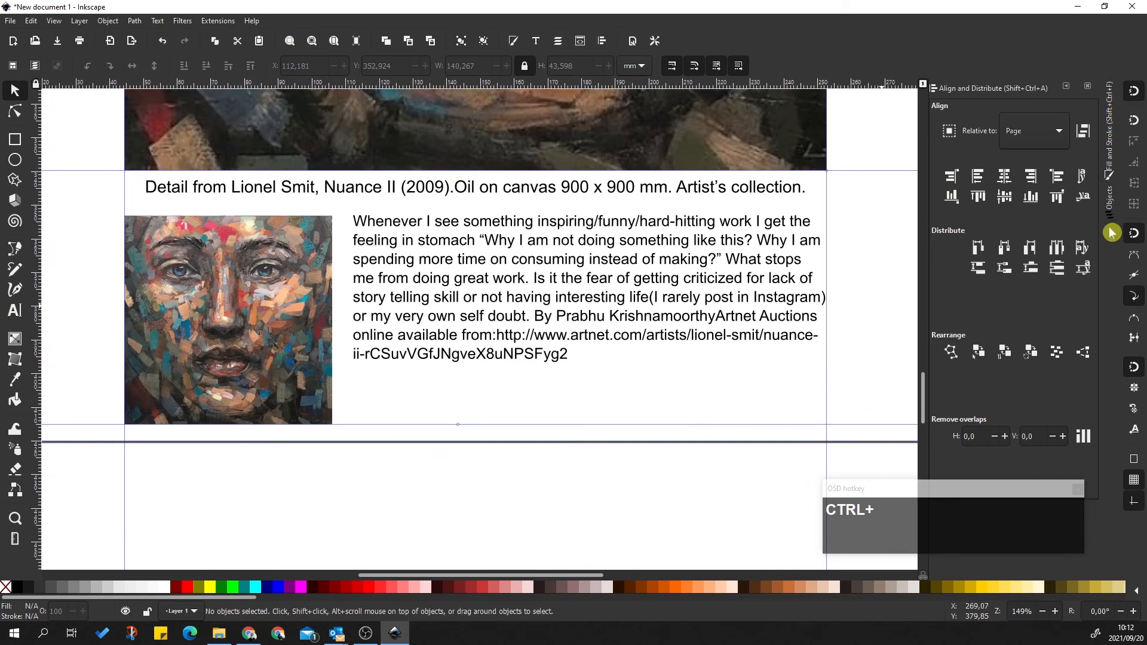
# Show the Objects panel and select the caption, text906, from the list
pyautogui.click(1067, 90)
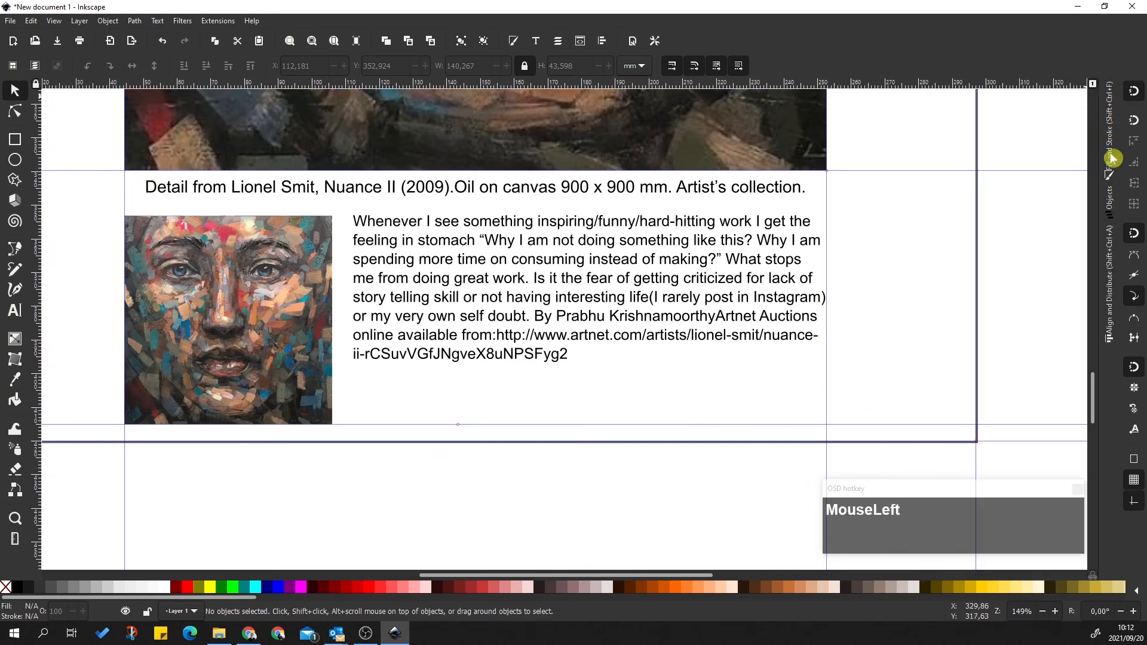
pyautogui.click(1114, 209)
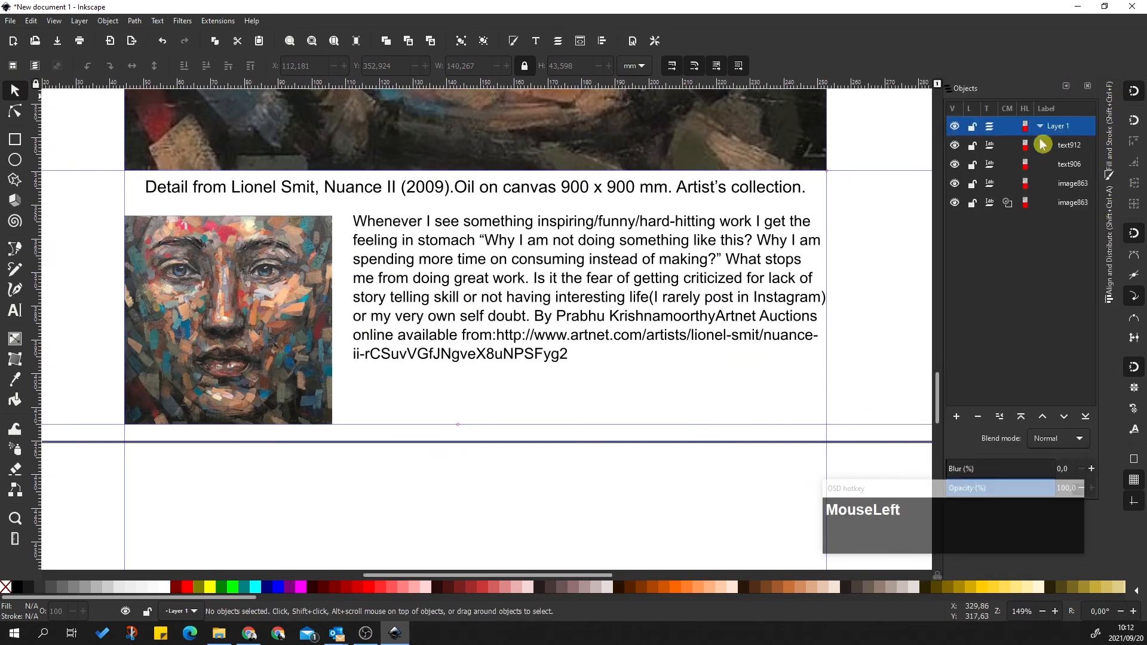
pyautogui.click(1072, 145)
pyautogui.click(1074, 168)
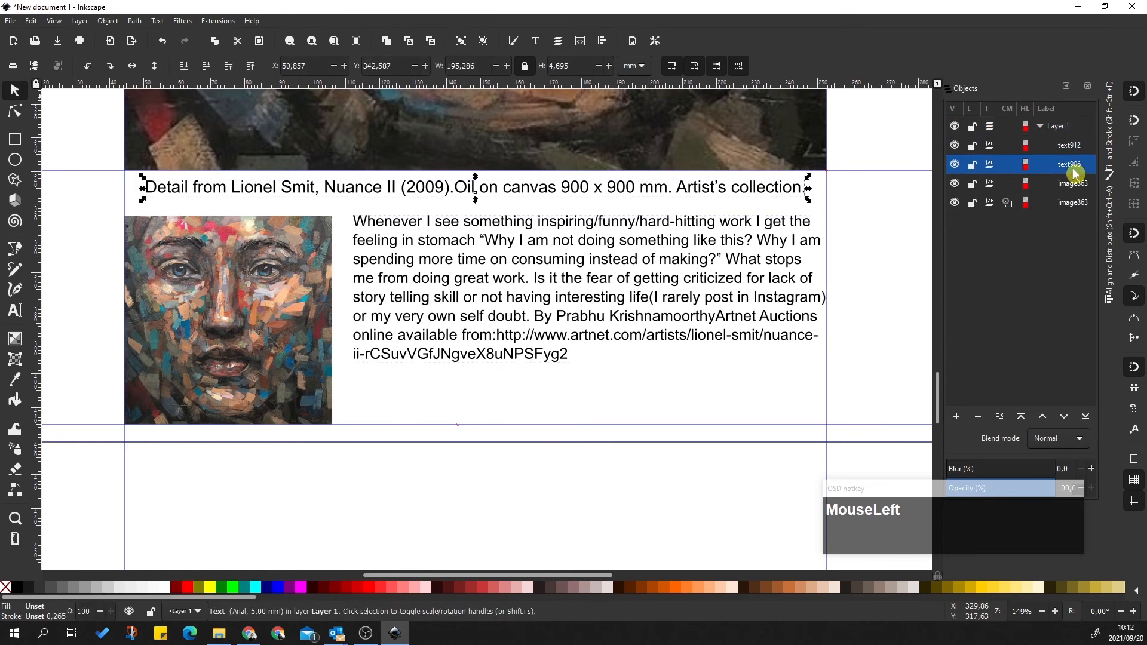
pyautogui.click(1071, 146)
pyautogui.click(1072, 165)
pyautogui.click(1071, 146)
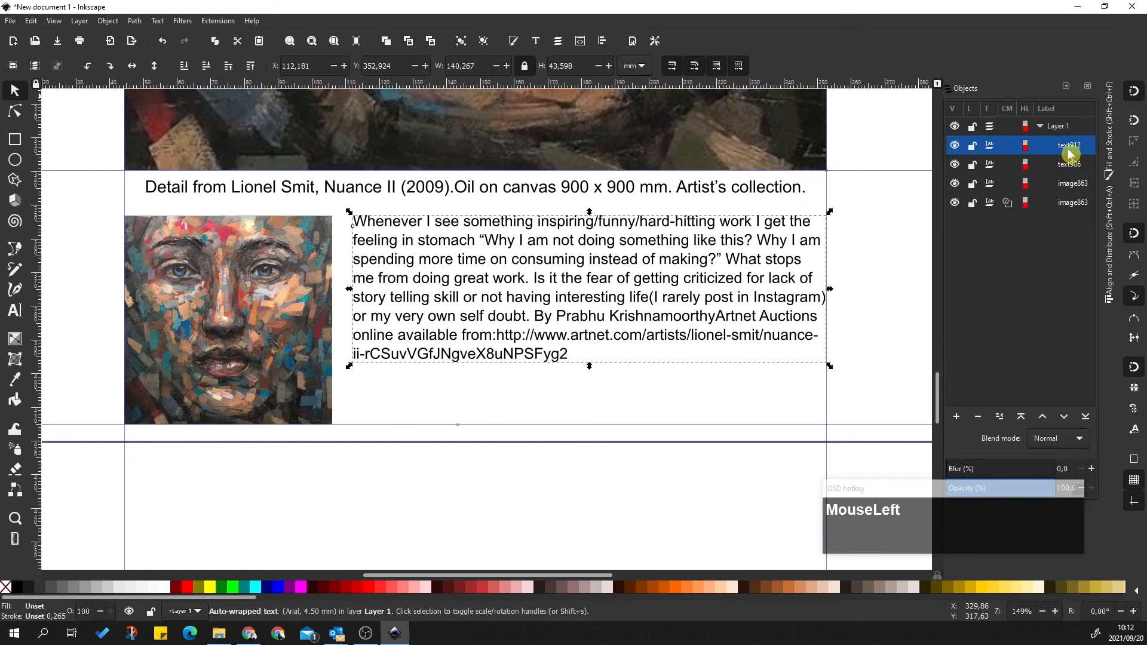
pyautogui.click(1070, 168)
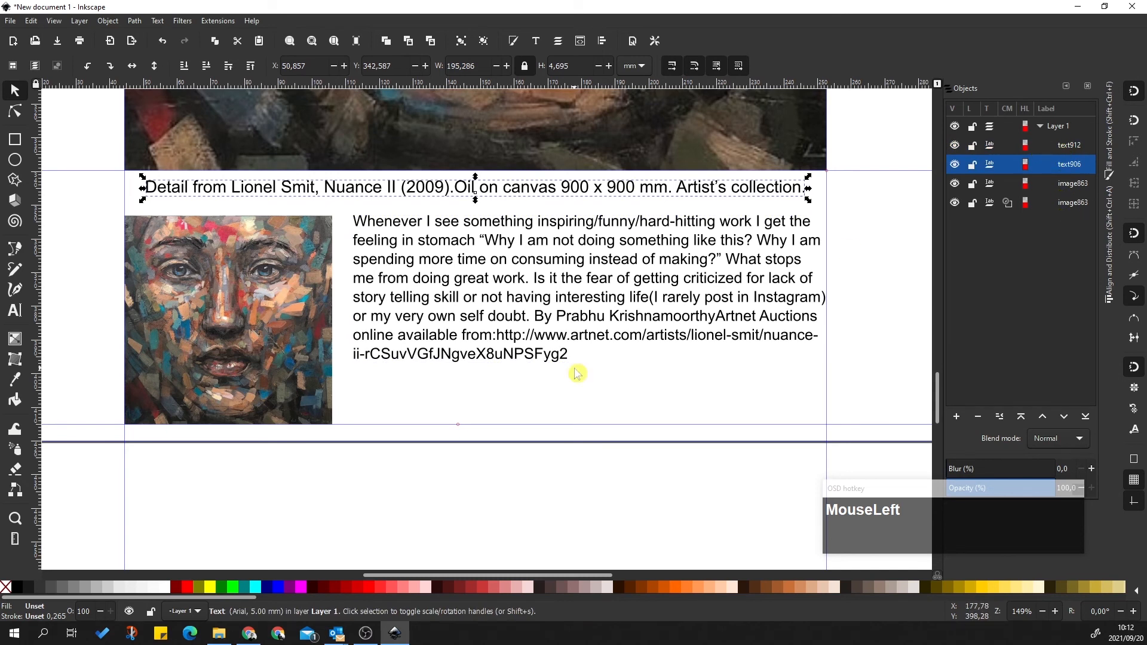
# Nudge the caption down slightly to Y 343.645 mm, then deselect it
pyautogui.click(529, 284)
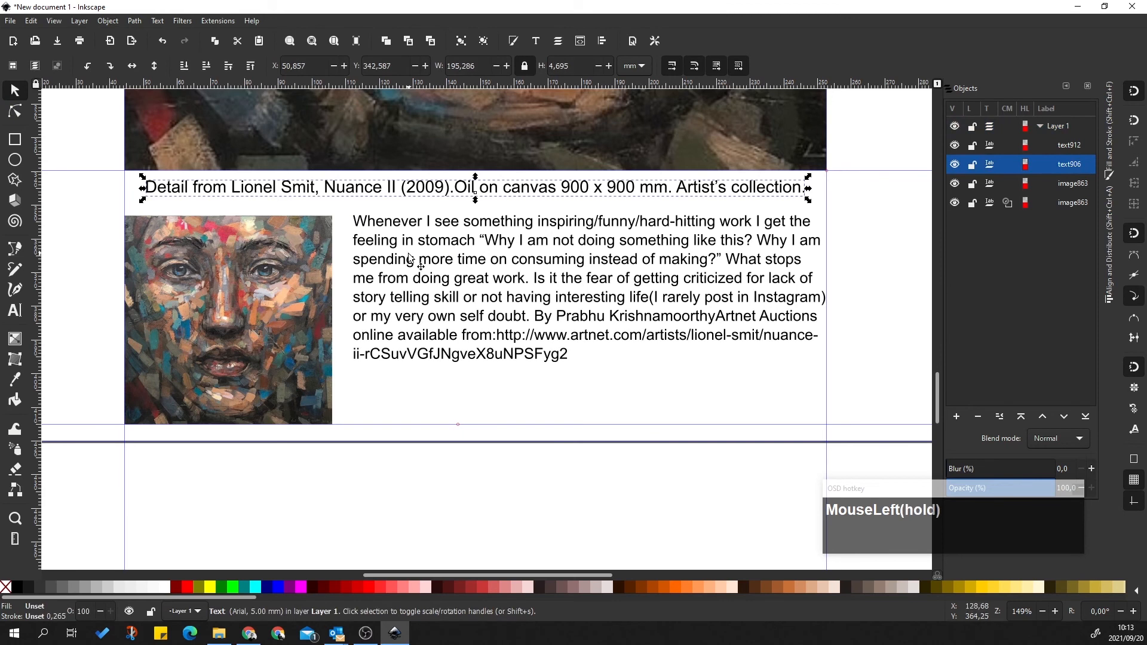
pyautogui.press('Down')
pyautogui.press('Down')
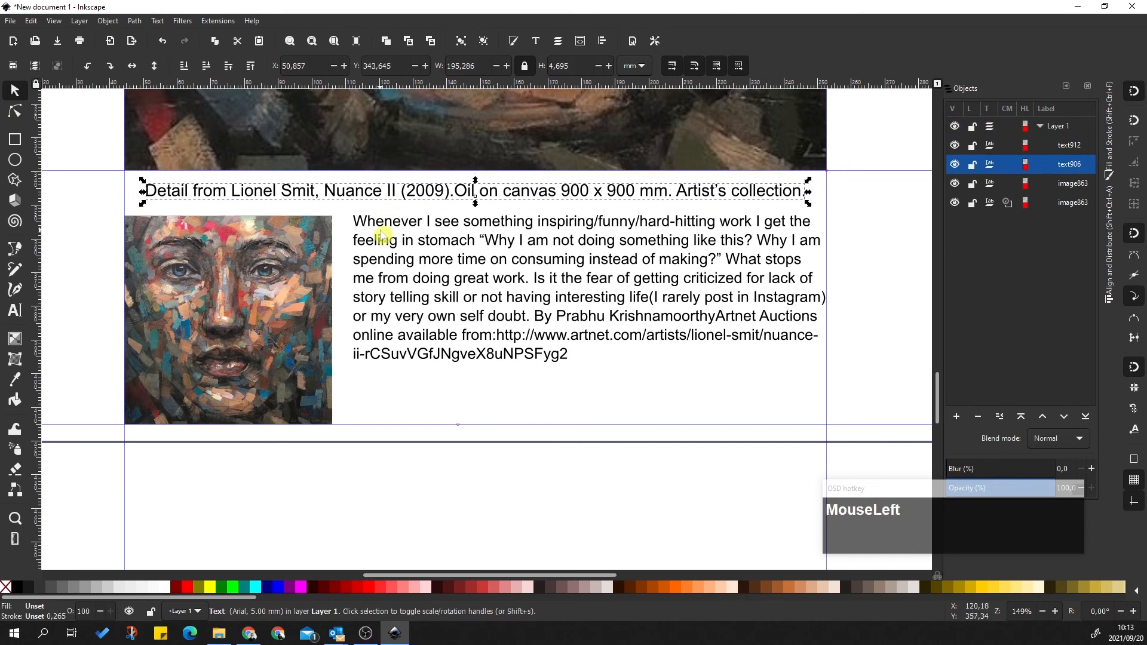
pyautogui.click(397, 226)
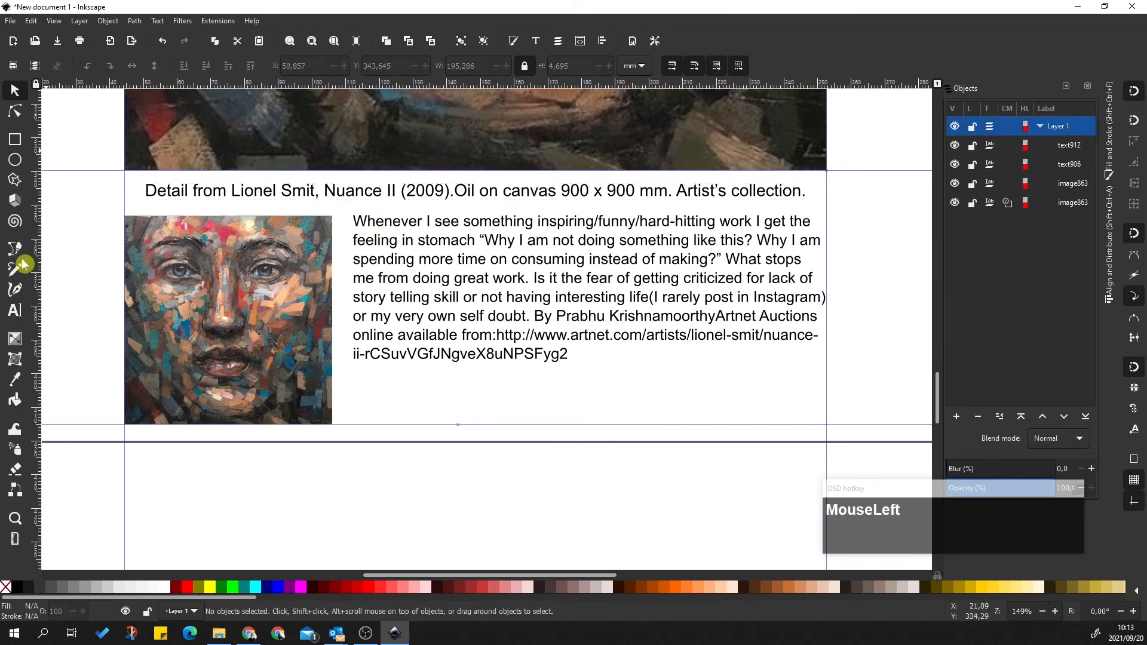
pyautogui.click(15, 310)
# Select the body paragraph with the Node tool and try widening its text box
pyautogui.click(365, 220)
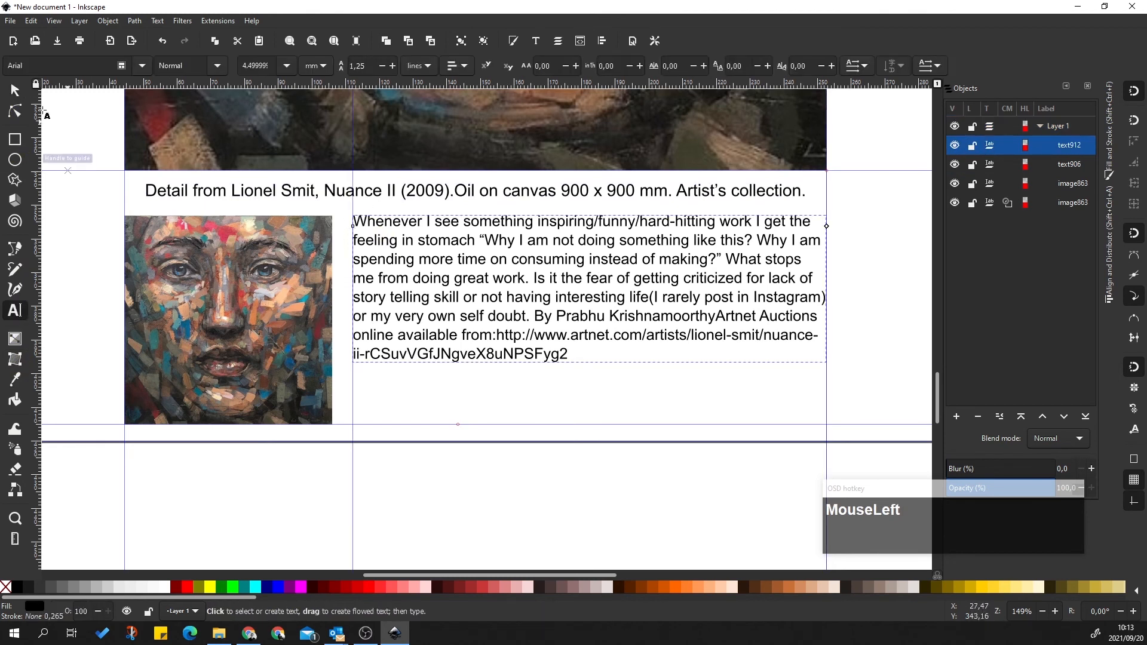
pyautogui.click(15, 111)
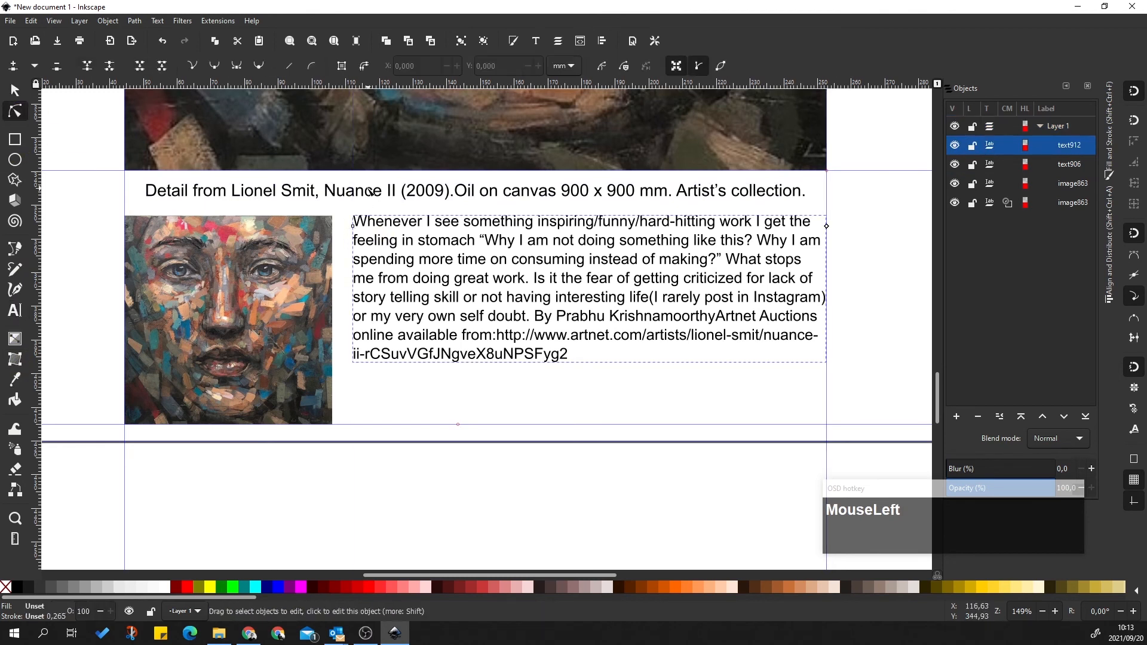
pyautogui.moveTo(348, 228)
pyautogui.mouseDown()
pyautogui.moveTo(358, 233)
pyautogui.moveTo(333, 227)
pyautogui.moveTo(702, 227)
pyautogui.mouseUp()
pyautogui.click(358, 222)
pyautogui.click(356, 228)
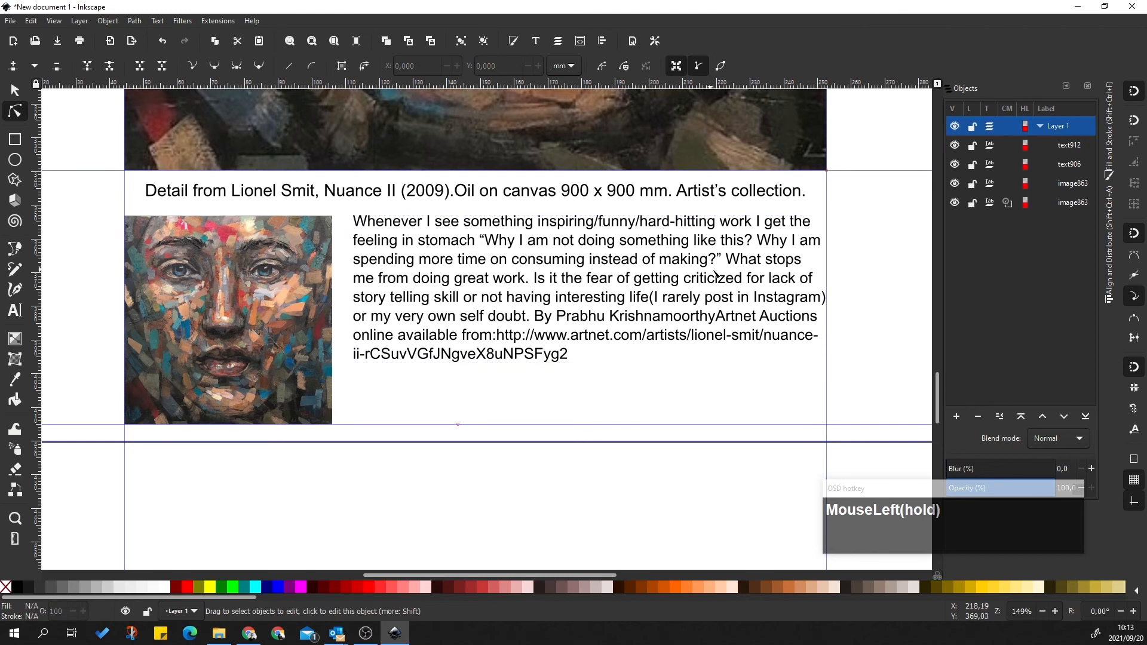
pyautogui.scroll(-3, 536, 320)
pyautogui.click(545, 224)
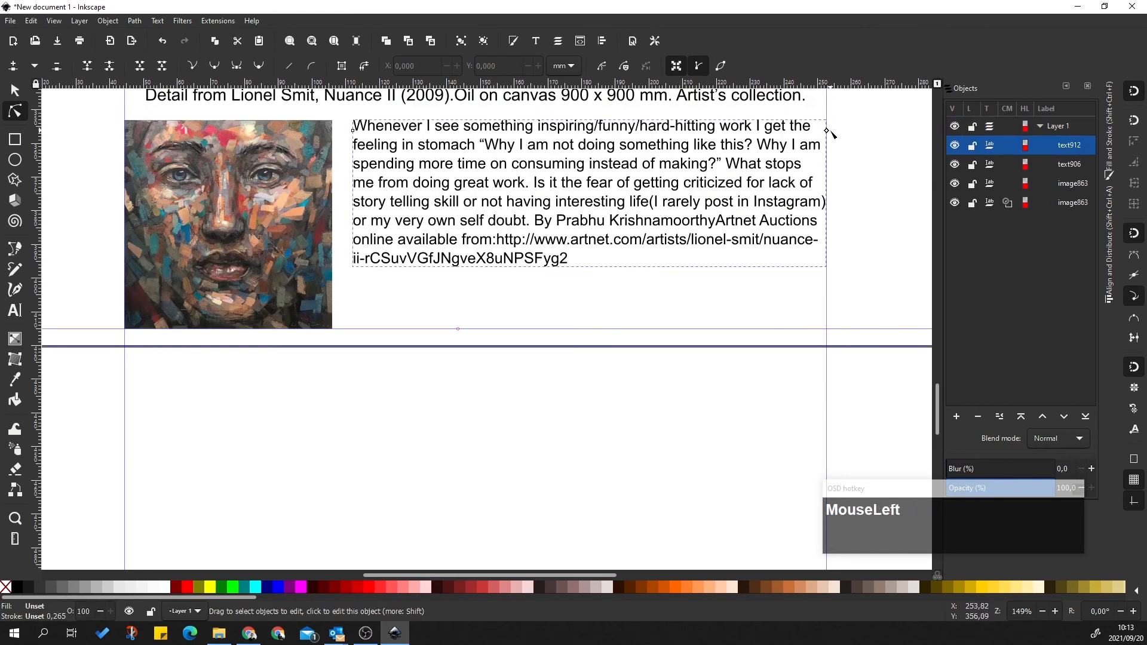
pyautogui.moveTo(826, 129)
pyautogui.mouseDown()
pyautogui.moveTo(869, 129)
pyautogui.moveTo(835, 139)
pyautogui.mouseUp()
pyautogui.moveTo(354, 138); pyautogui.dragTo(338, 133)
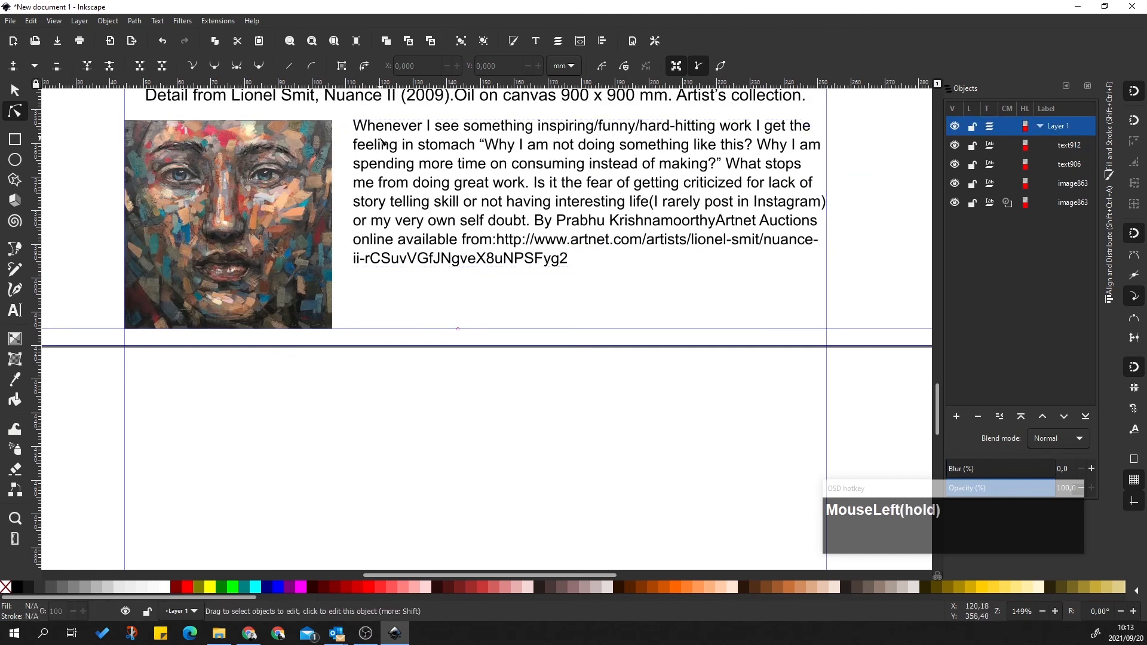
# Shift the body paragraph slightly left toward the portrait with the Selector
pyautogui.click(15, 93)
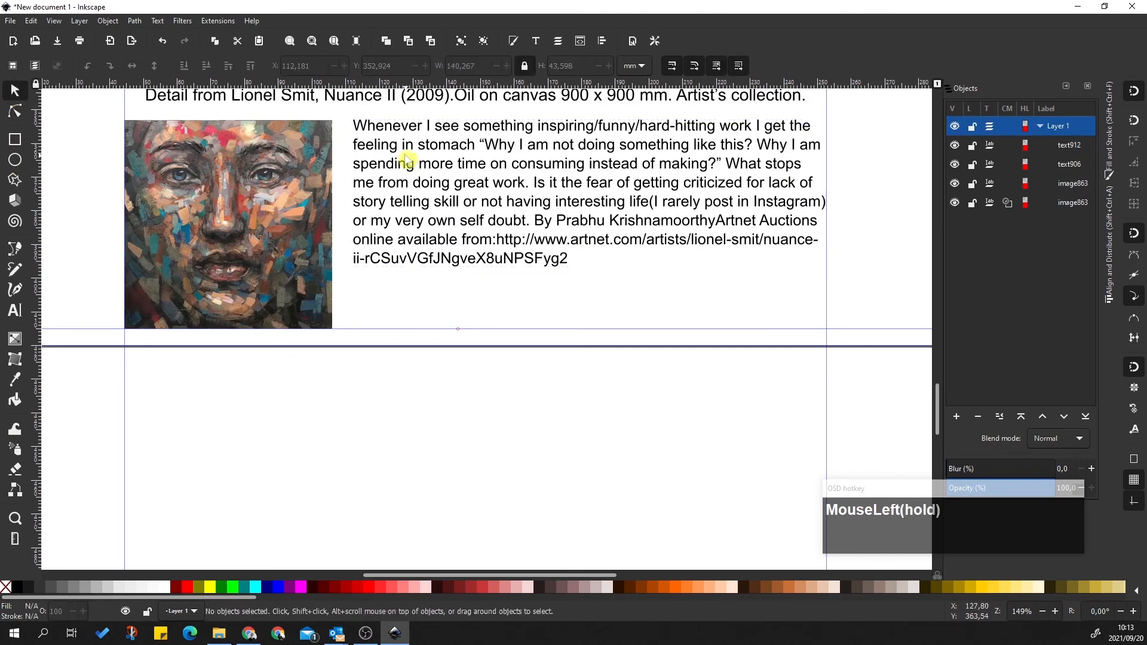
pyautogui.click(366, 123)
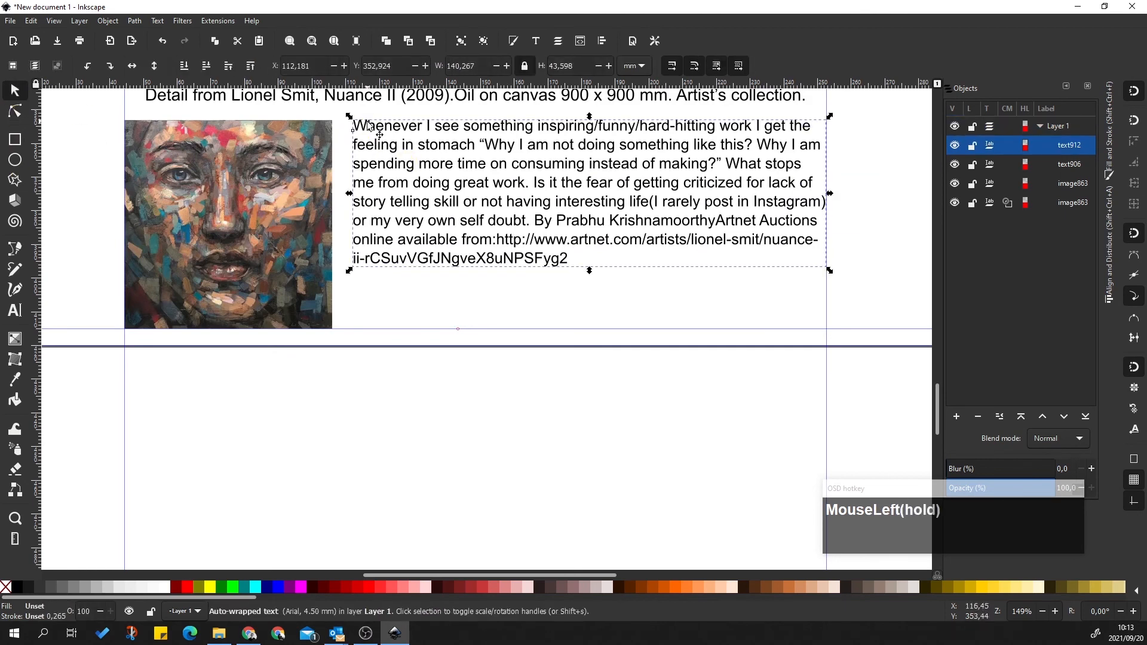
pyautogui.moveTo(356, 134); pyautogui.dragTo(356, 135)
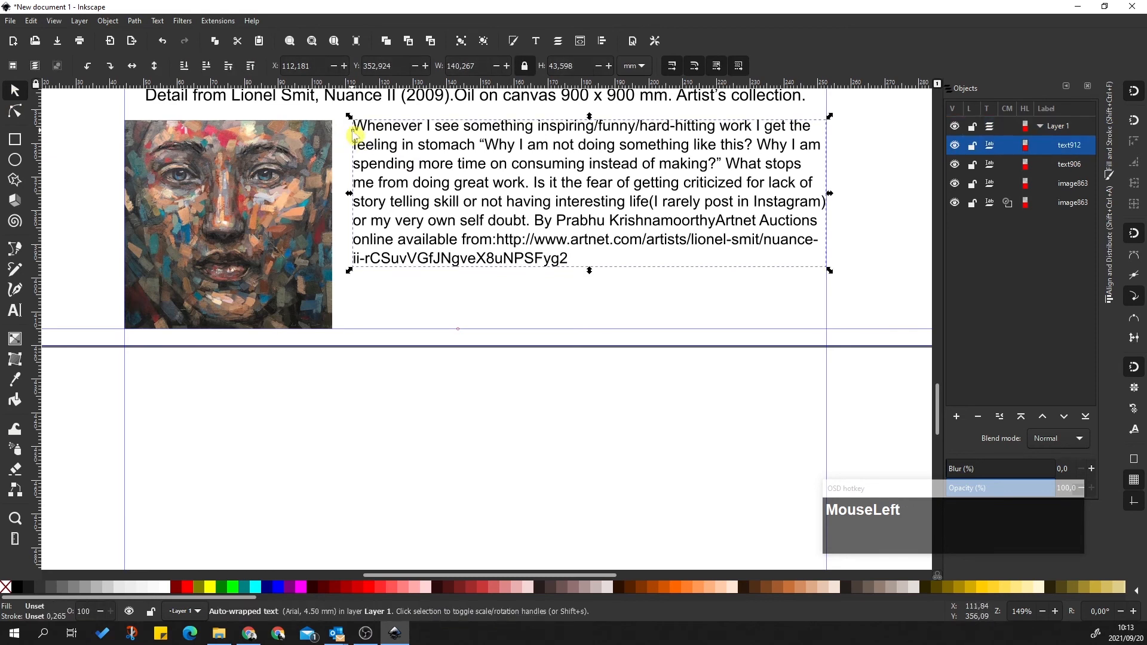
pyautogui.scroll(2, 500, 258)
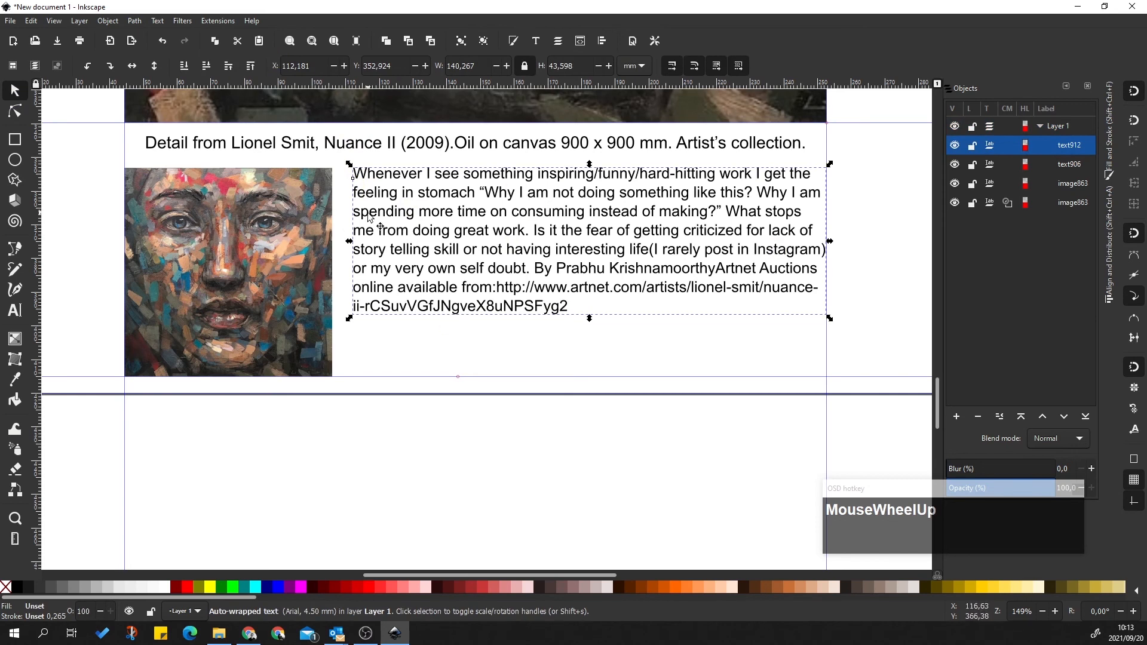
pyautogui.moveTo(429, 232); pyautogui.dragTo(418, 232)
# Drag the paragraph's width handle out to the right margin guide so lines reflow
pyautogui.click(15, 111)
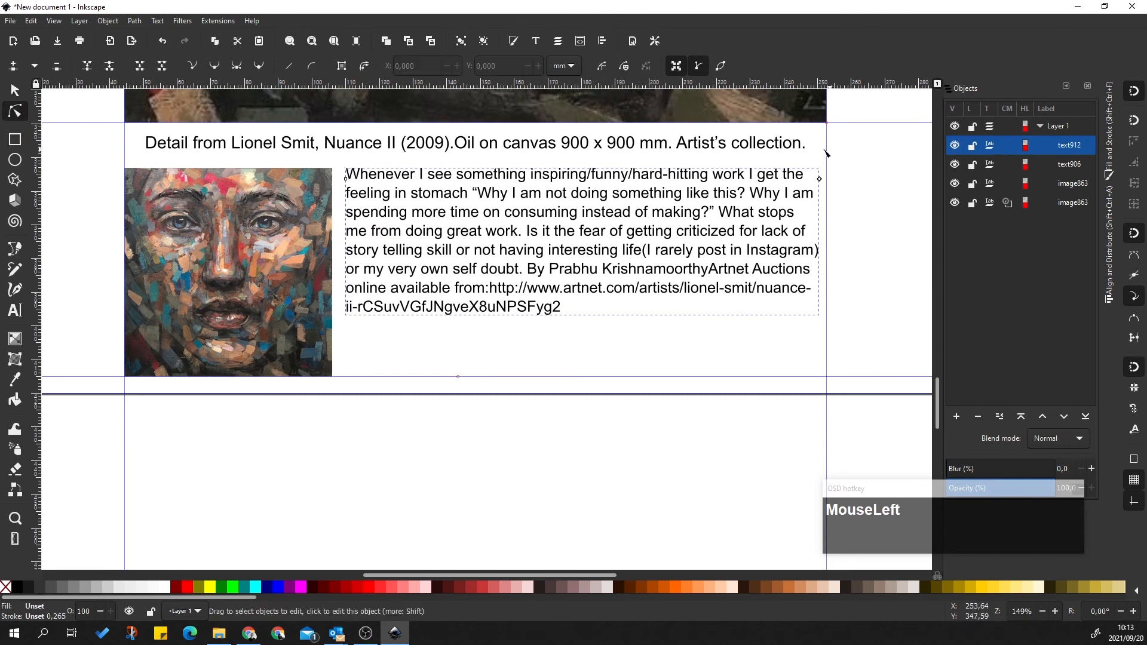
pyautogui.moveTo(819, 178); pyautogui.dragTo(828, 179)
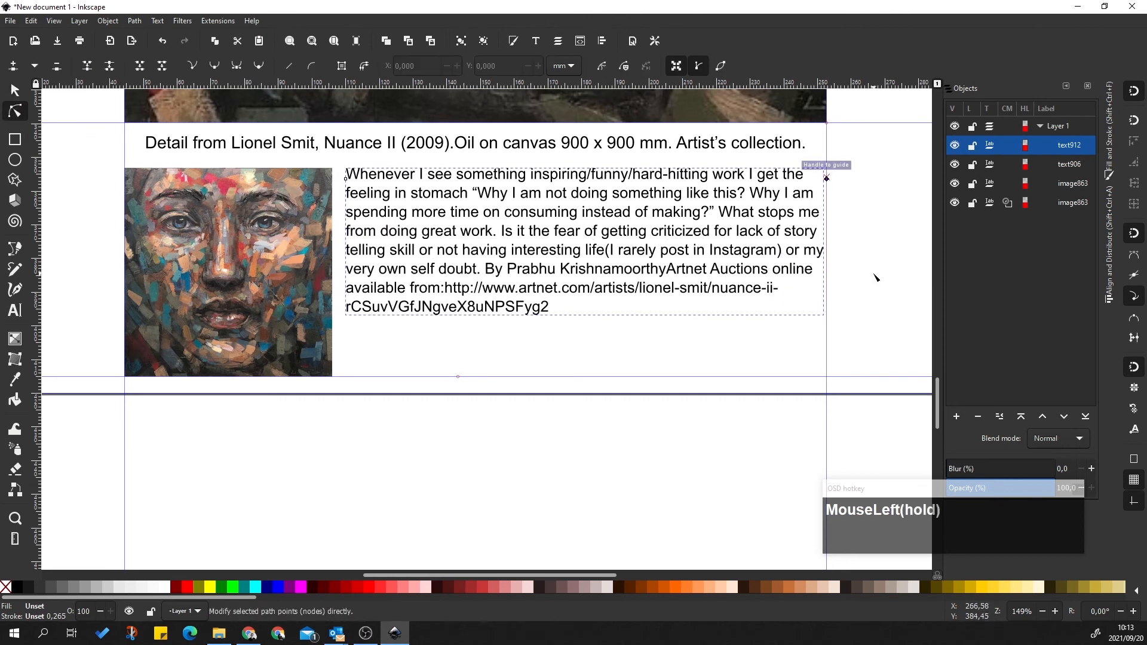
pyautogui.click(830, 227)
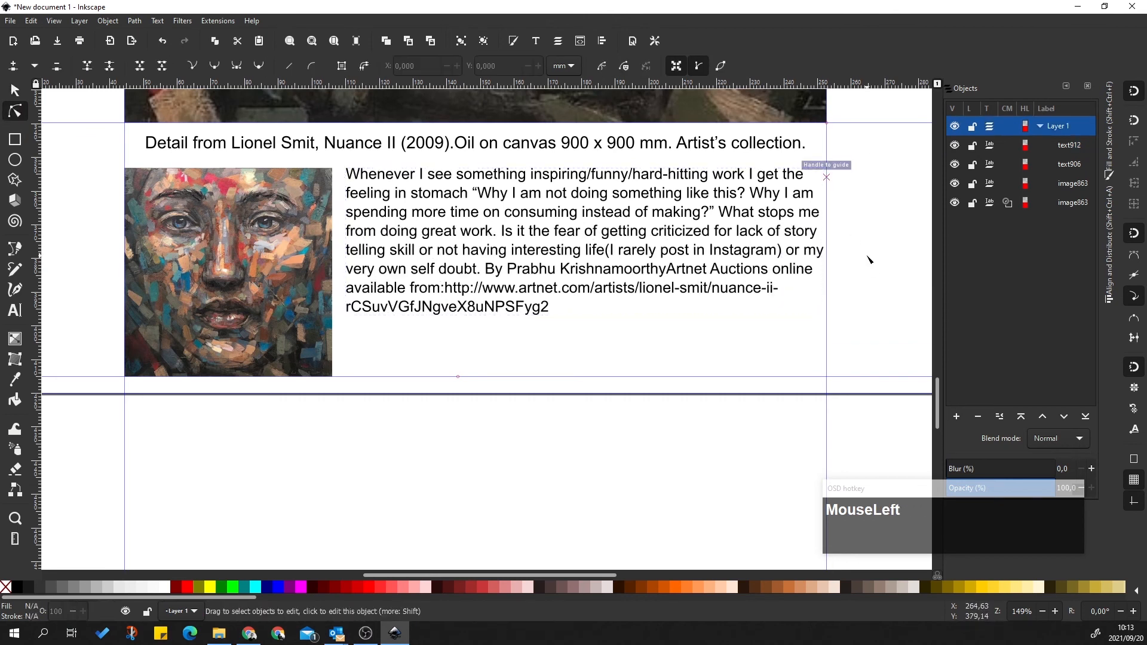
pyautogui.click(560, 239)
pyautogui.click(427, 361)
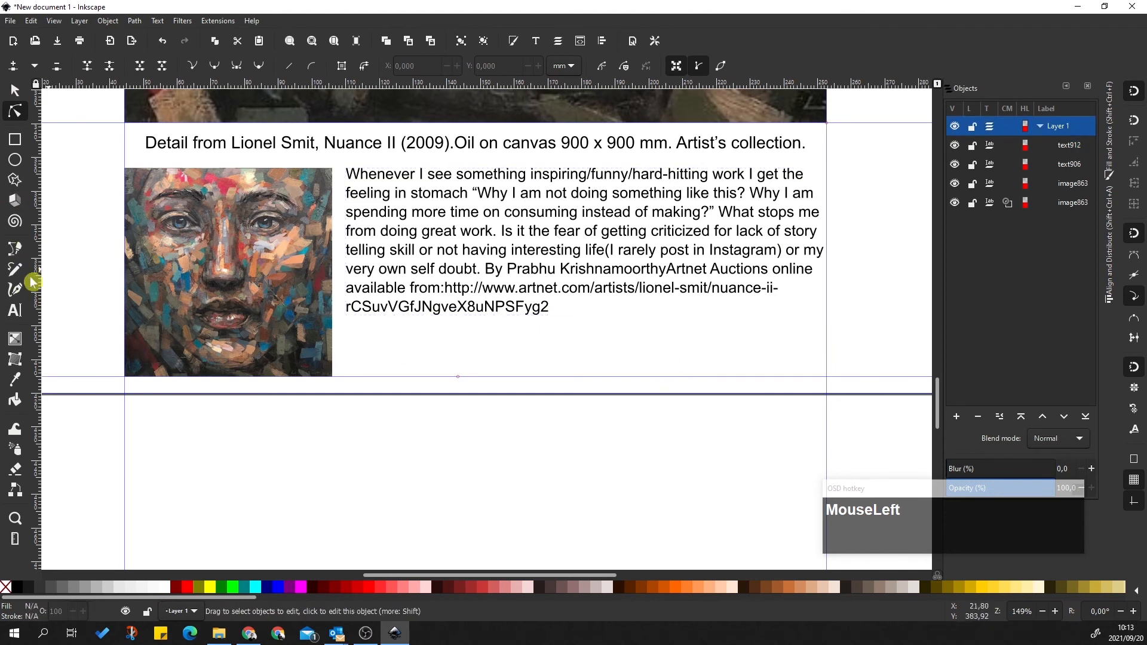
# Type a new text line below the paragraph with the author's name and student number
pyautogui.click(15, 310)
pyautogui.moveTo(378, 353); pyautogui.dragTo(484, 377)
pyautogui.click(439, 362)
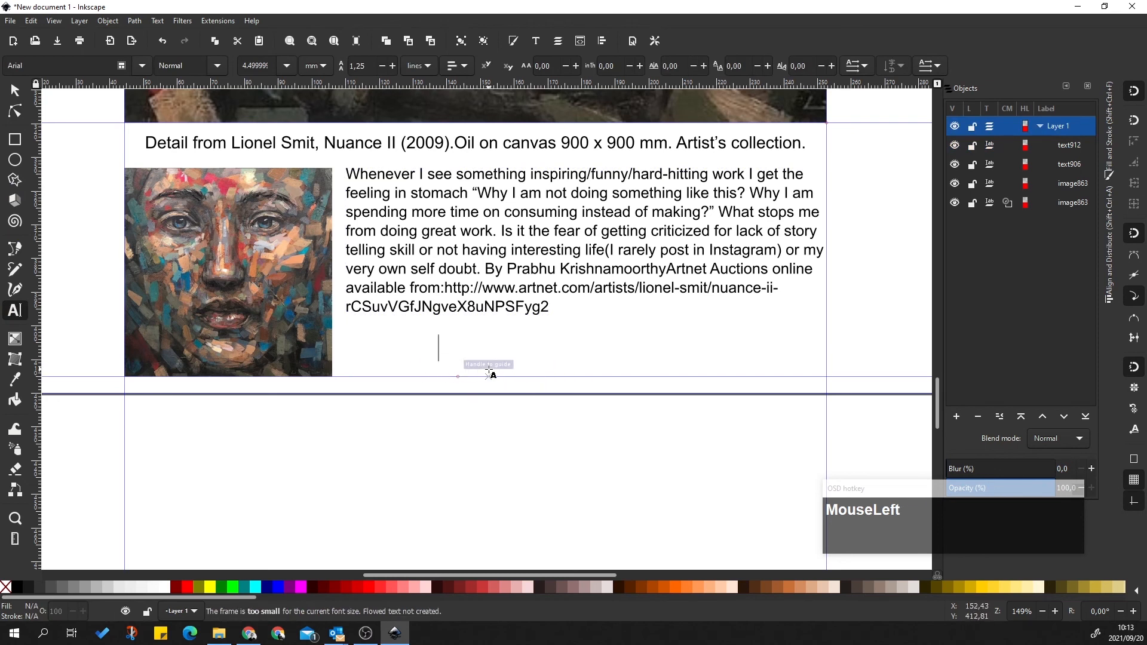
pyautogui.write('jaso')
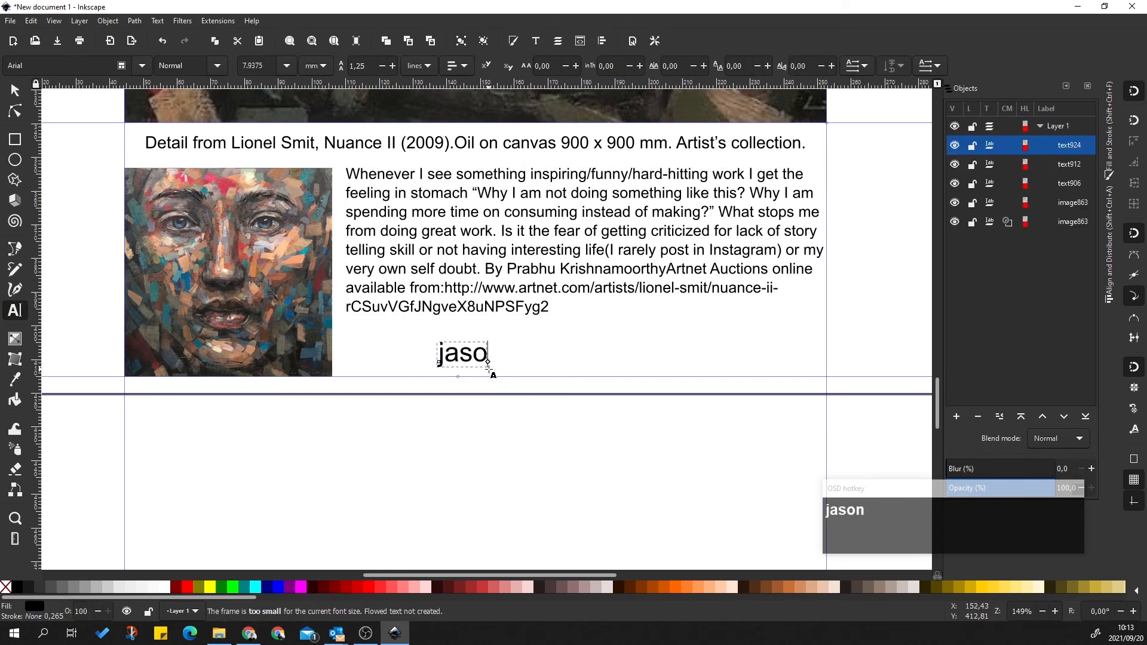
pyautogui.write('n')
pyautogui.press('BackSpace')
pyautogui.press('BackSpace')
pyautogui.press('BackSpace')
pyautogui.press('BackSpace')
pyautogui.press('BackSpace')
pyautogui.press('BackSpace')
pyautogui.press('Left')
pyautogui.press('Left')
pyautogui.press('Left')
pyautogui.press('Left')
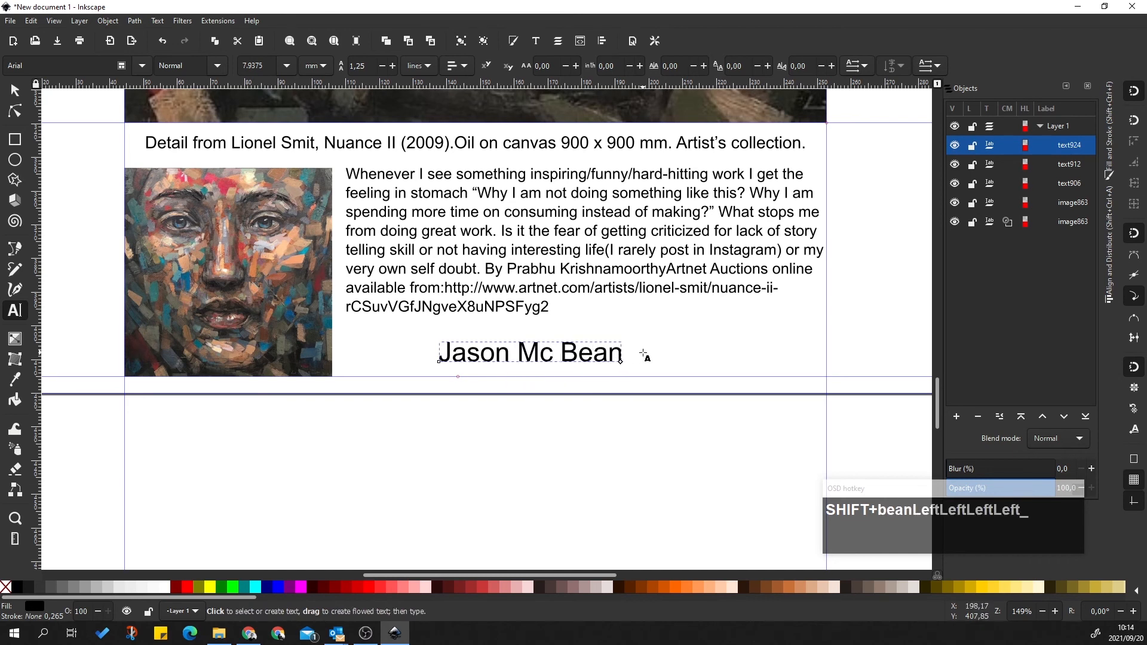
pyautogui.write('000')
pyautogui.press('BackSpace')
pyautogui.press('BackSpace')
pyautogui.press('BackSpace')
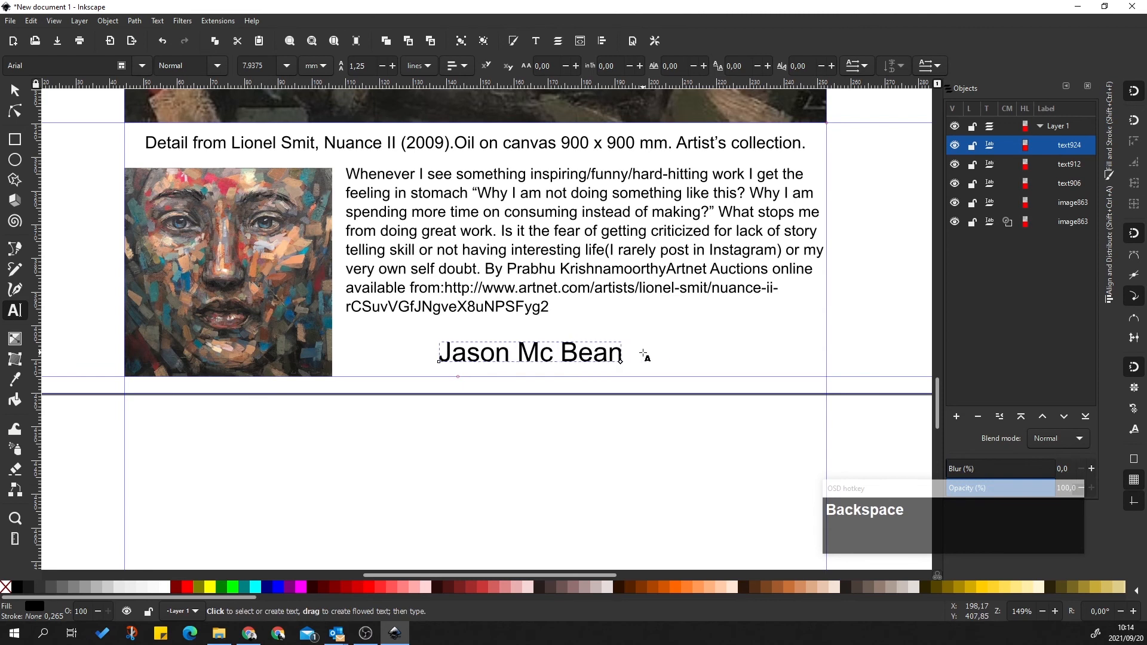
pyautogui.press('Right')
pyautogui.press('Right')
pyautogui.press('Right')
pyautogui.press('Right')
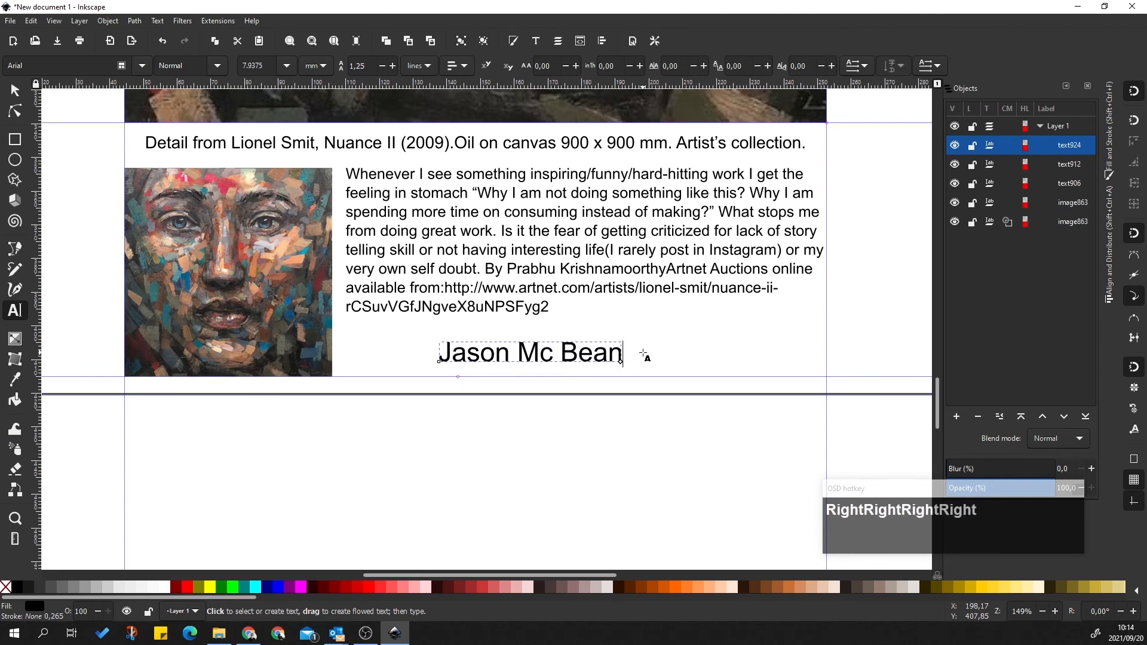
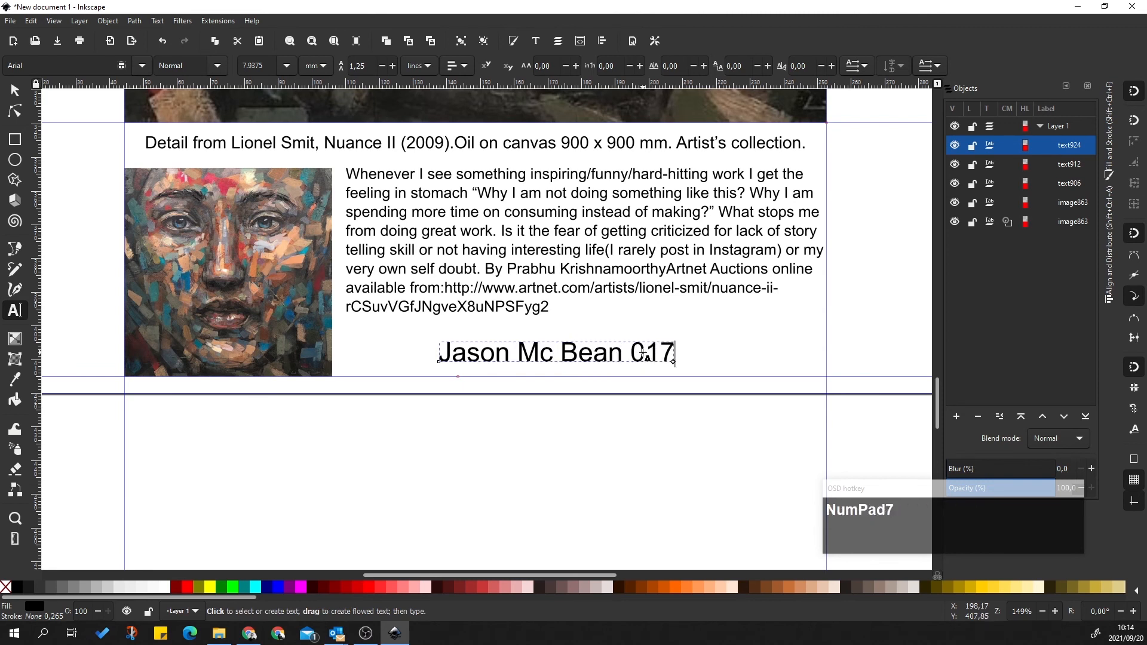
# Select the whole name and ID line and set its font size to 3.5
pyautogui.click(673, 558)
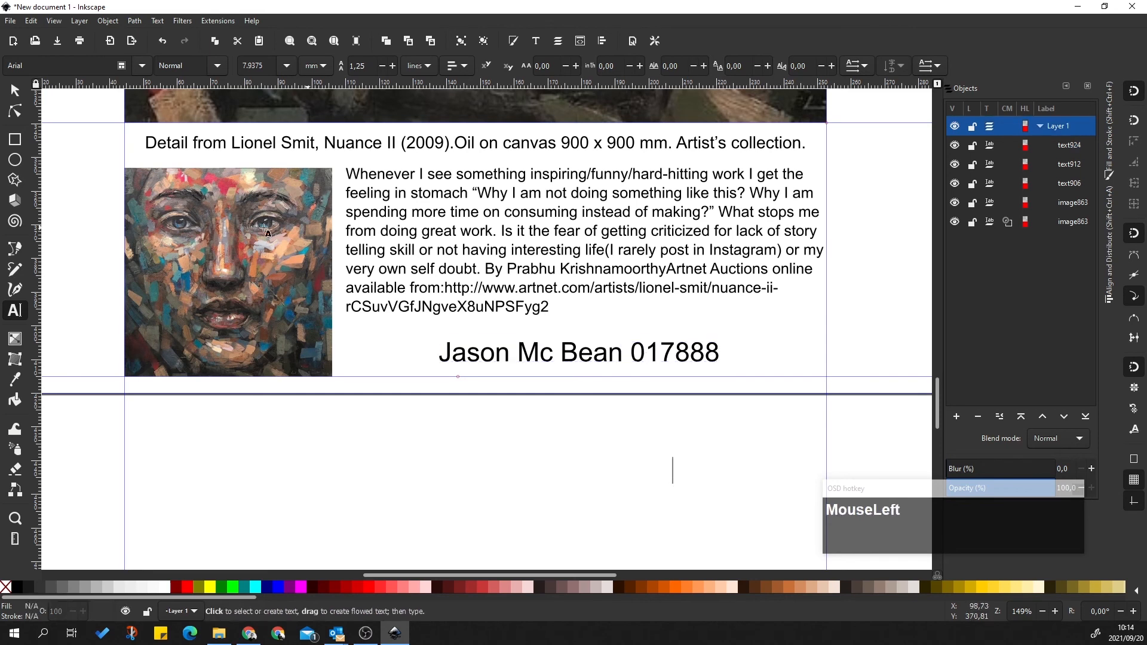
pyautogui.click(562, 358)
pyautogui.doubleClick(562, 357)
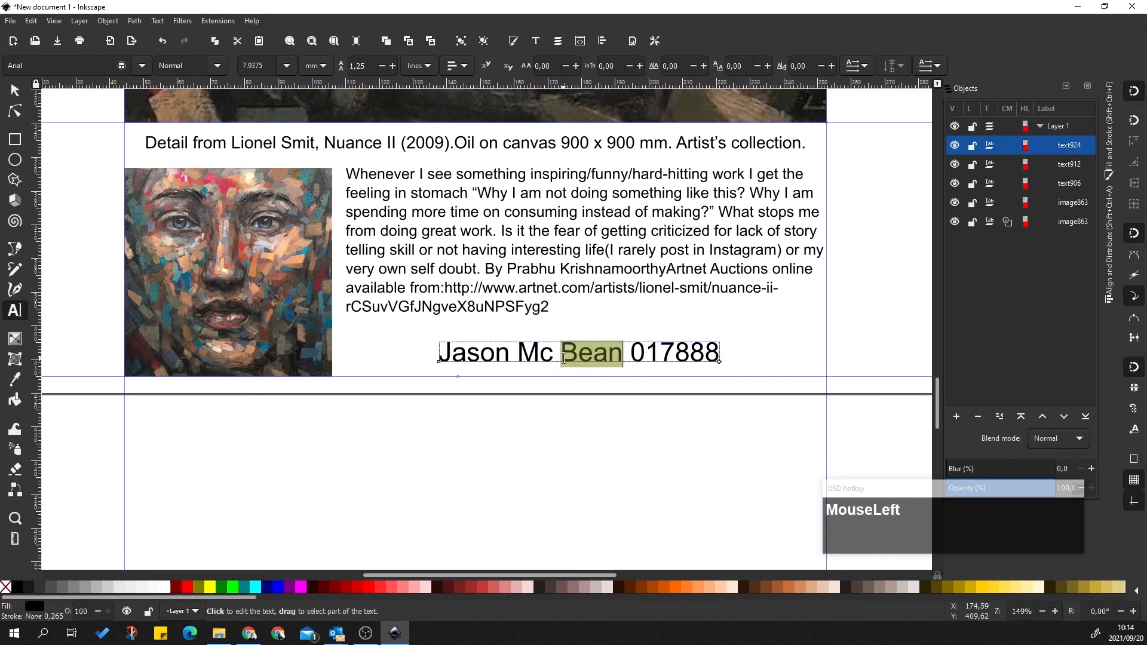
pyautogui.doubleClick(563, 357)
pyautogui.tripleClick(562, 358)
pyautogui.doubleClick(562, 357)
pyautogui.tripleClick(562, 357)
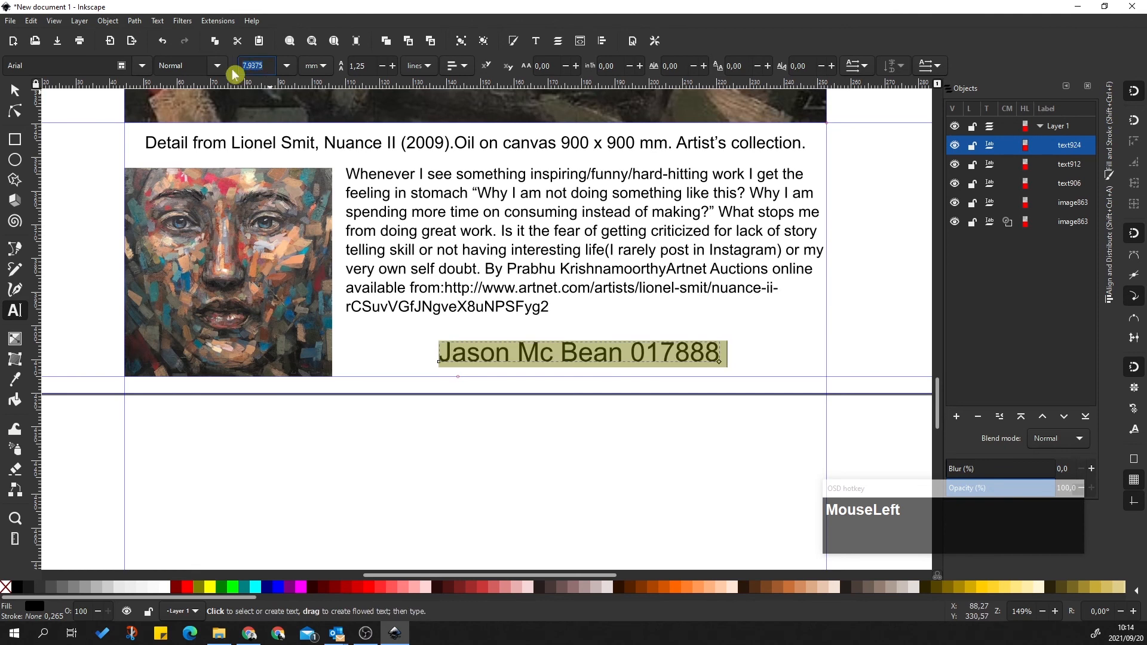
pyautogui.write('3,50000(')
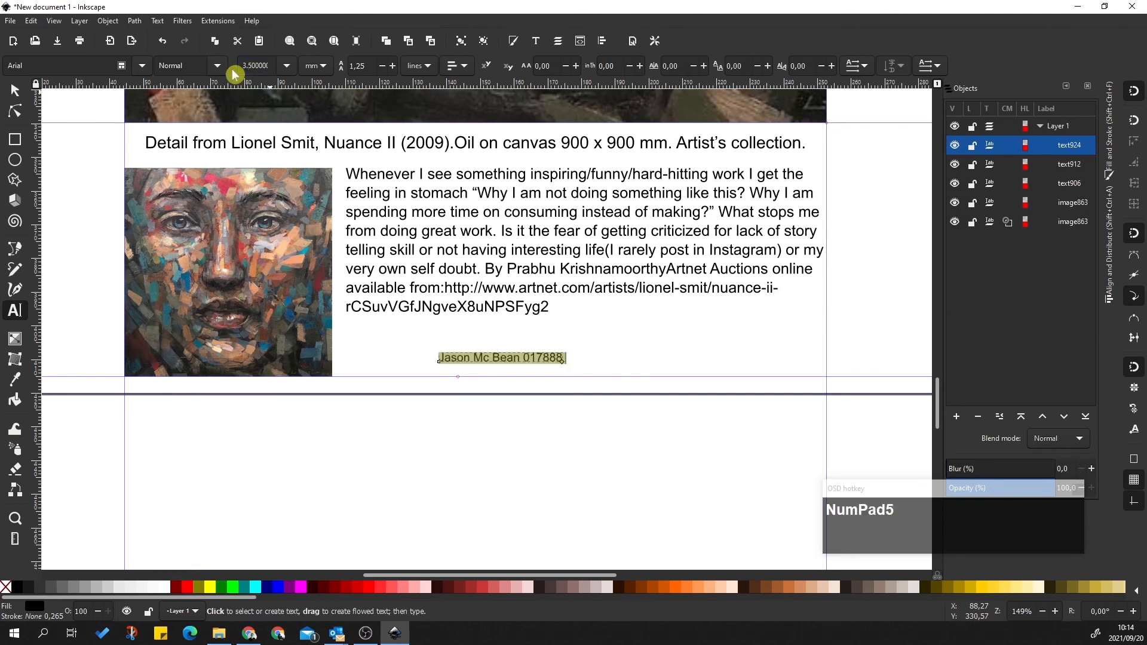
pyautogui.click(14, 90)
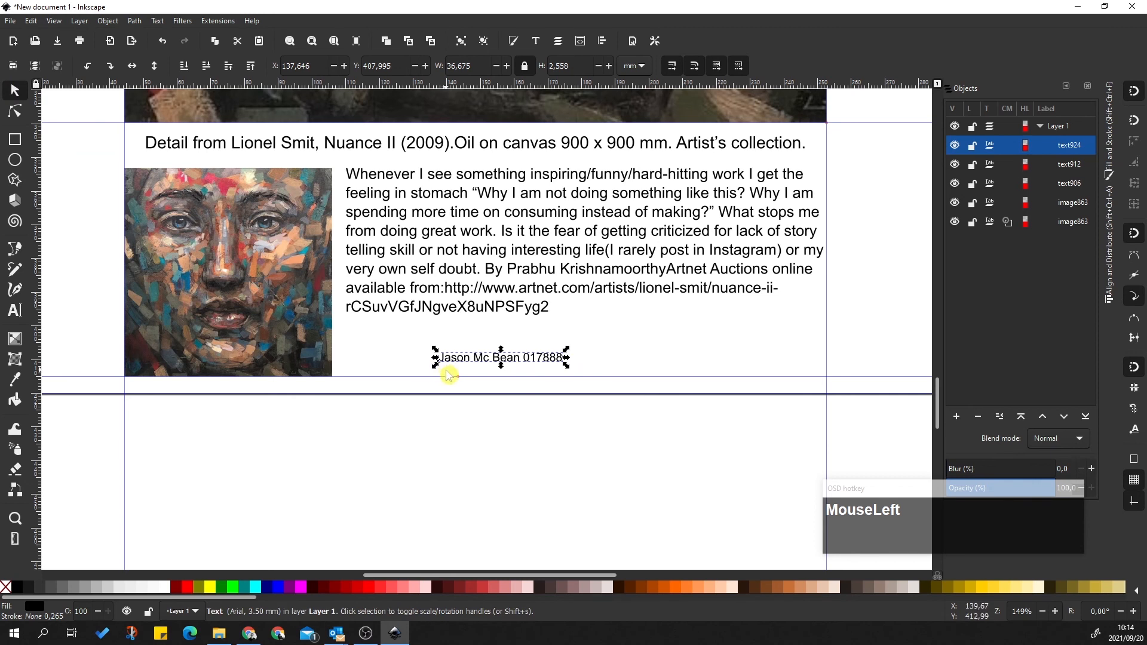
# Reselect the name and ID text and highlight its whole line for editing
pyautogui.click(483, 367)
pyautogui.click(487, 361)
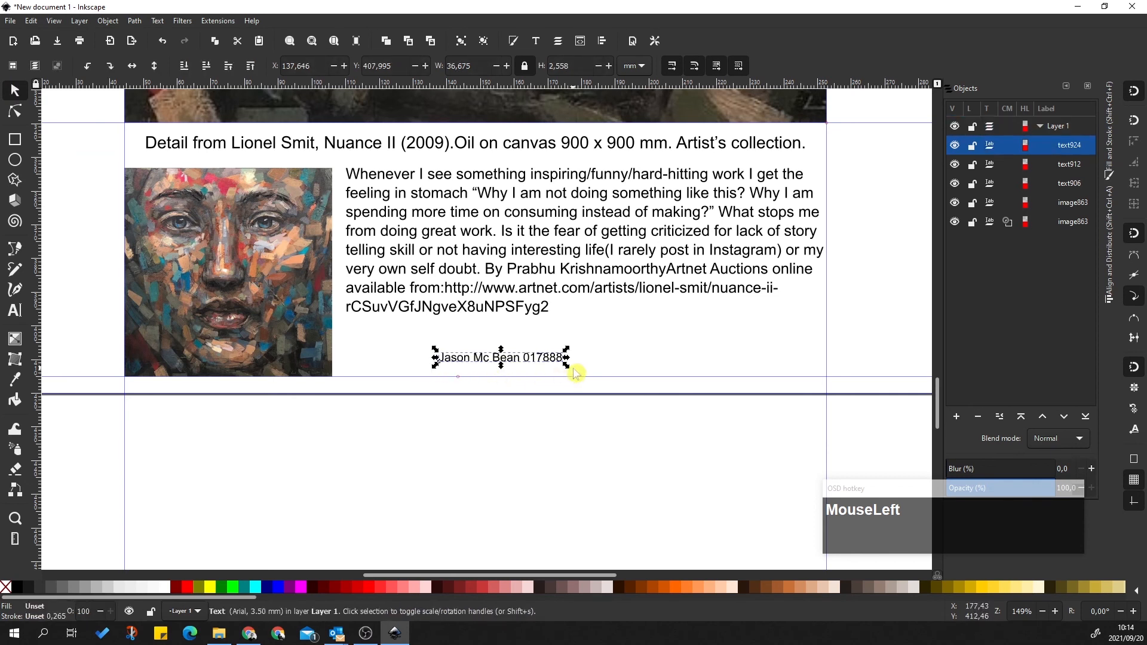
pyautogui.click(526, 363)
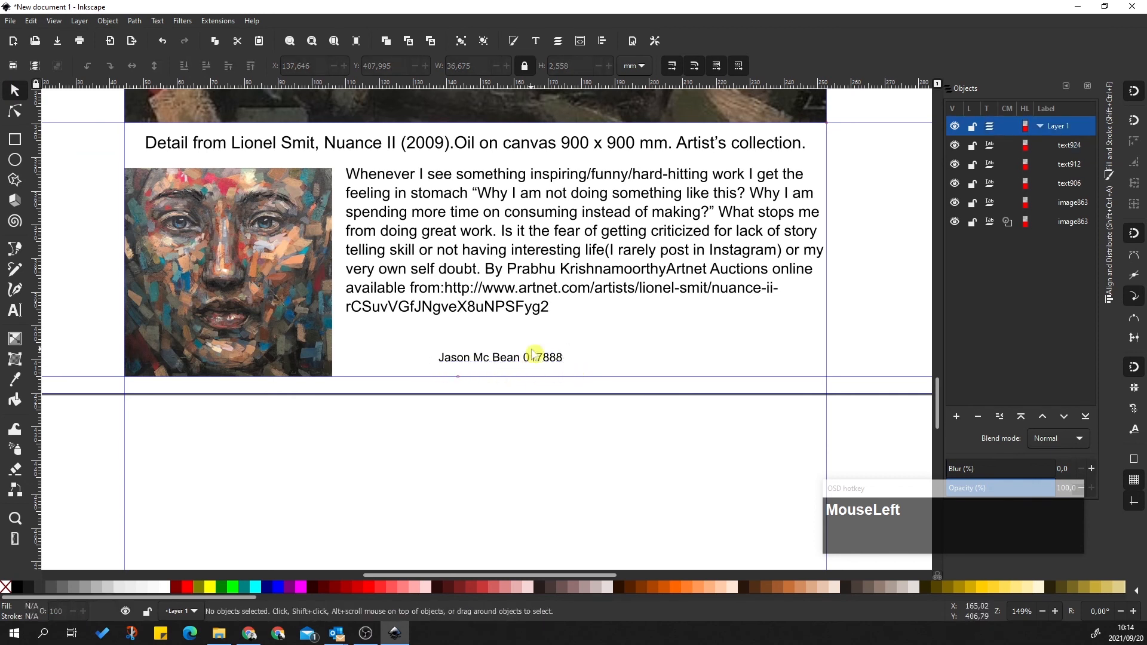
pyautogui.click(530, 357)
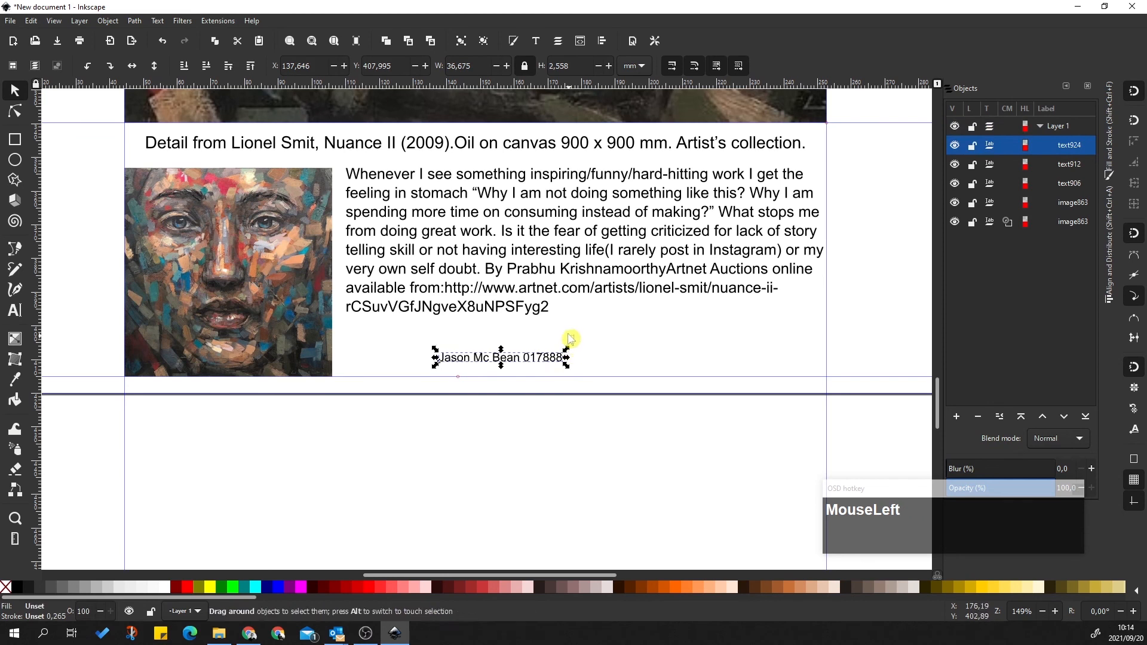
pyautogui.click(574, 346)
pyautogui.doubleClick(504, 359)
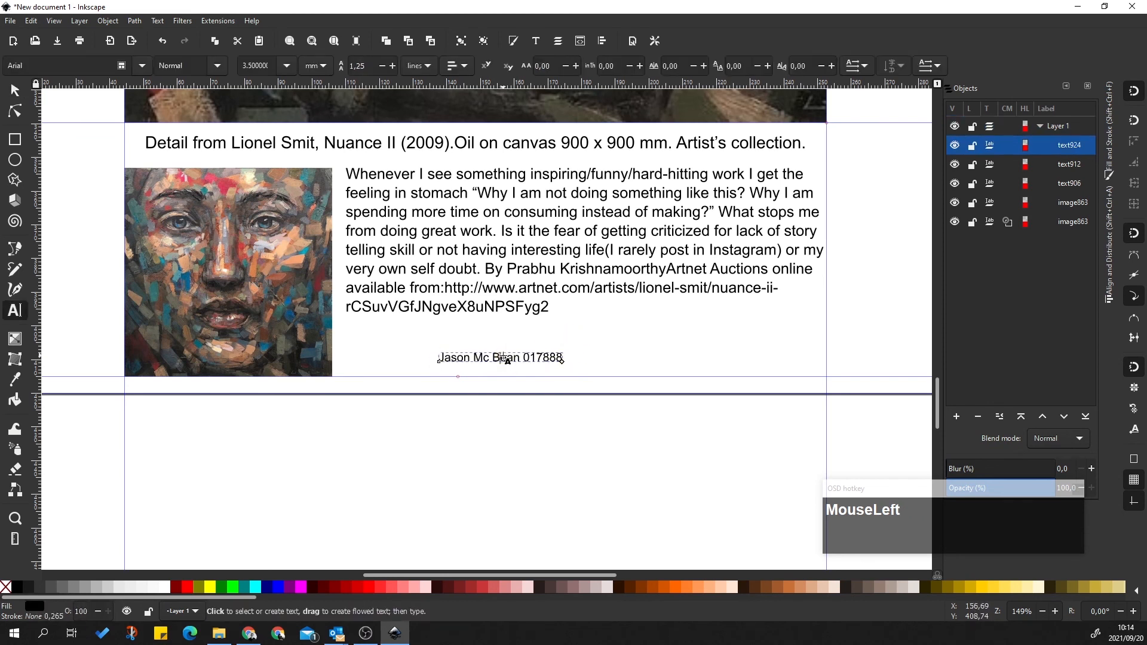
pyautogui.tripleClick(506, 360)
# Reselect the line in the Text tool and browse the text orientation options
pyautogui.click(17, 106)
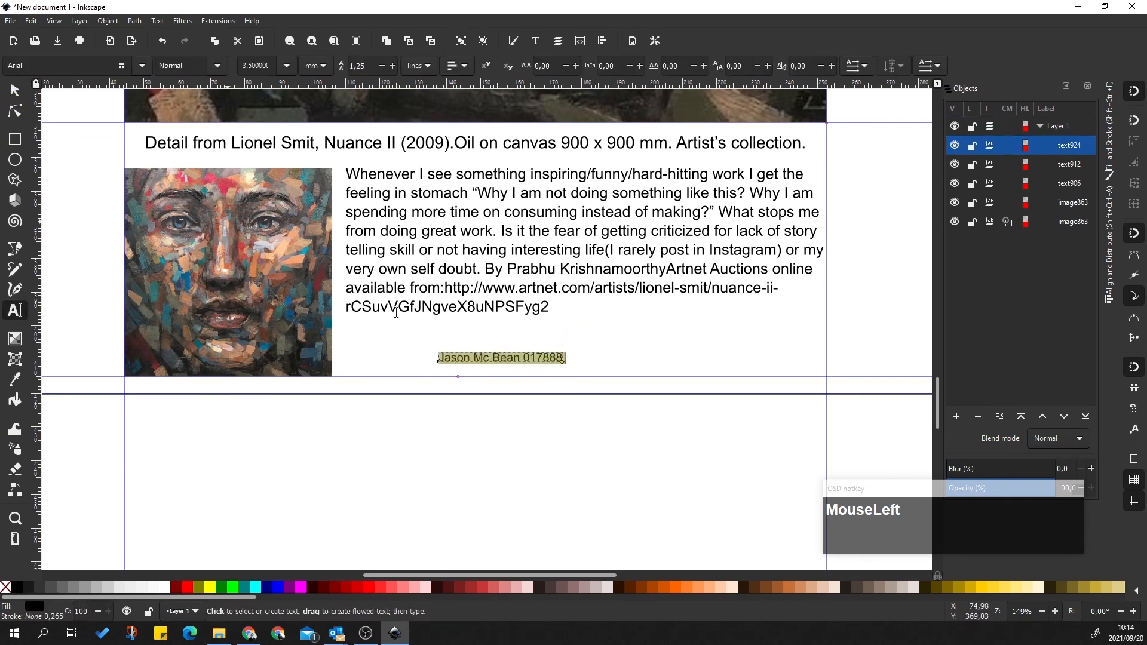
pyautogui.click(15, 112)
pyautogui.click(15, 310)
pyautogui.tripleClick(495, 356)
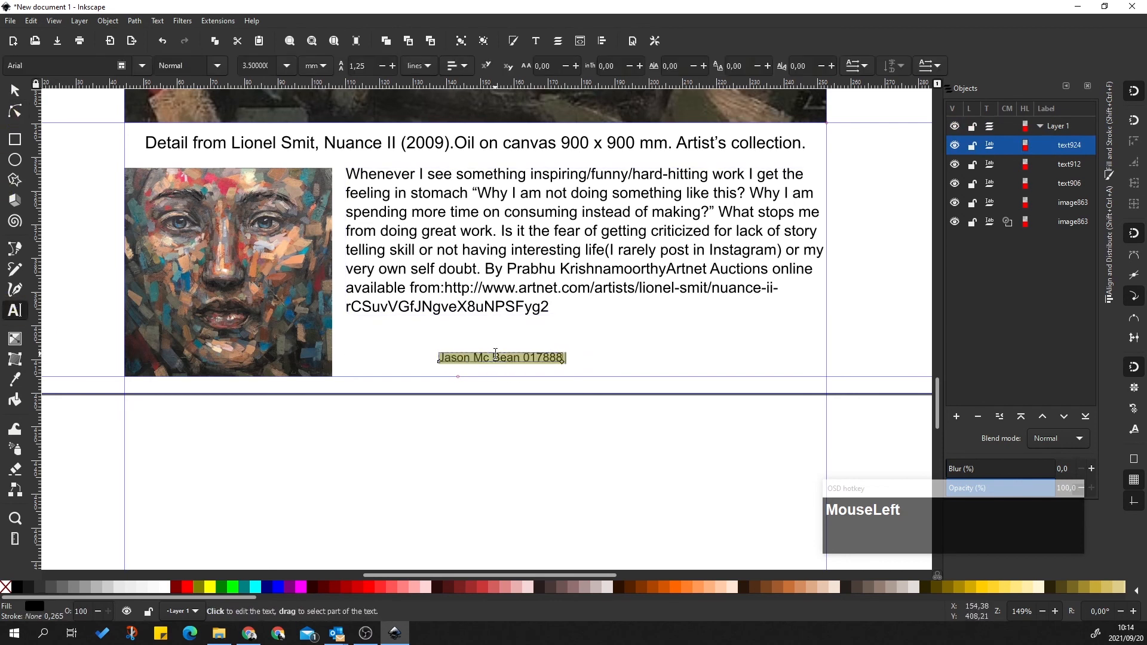
pyautogui.click(866, 68)
pyautogui.click(952, 70)
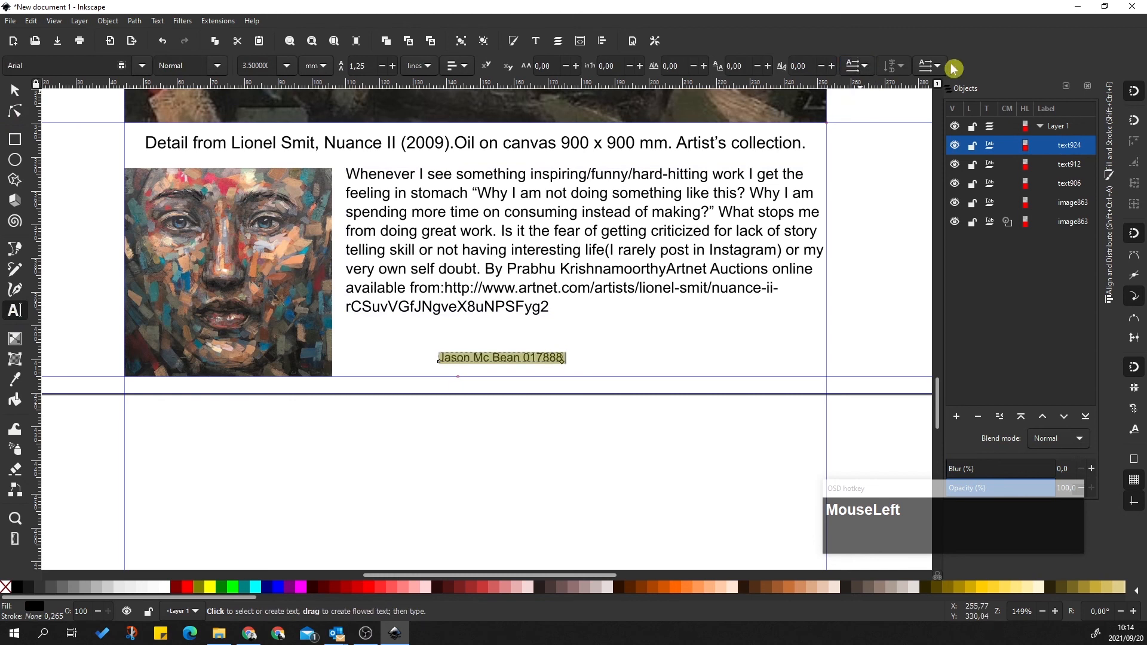
pyautogui.click(932, 66)
pyautogui.click(934, 66)
pyautogui.click(846, 69)
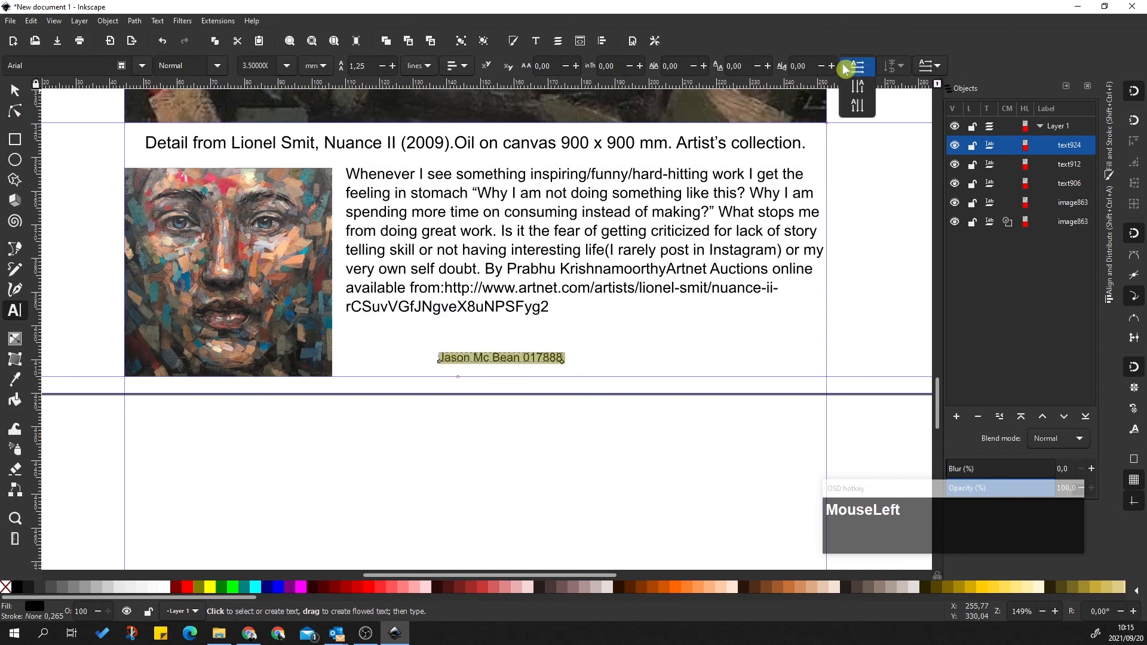
# Set the name and ID line's text orientation to vertical
pyautogui.click(862, 96)
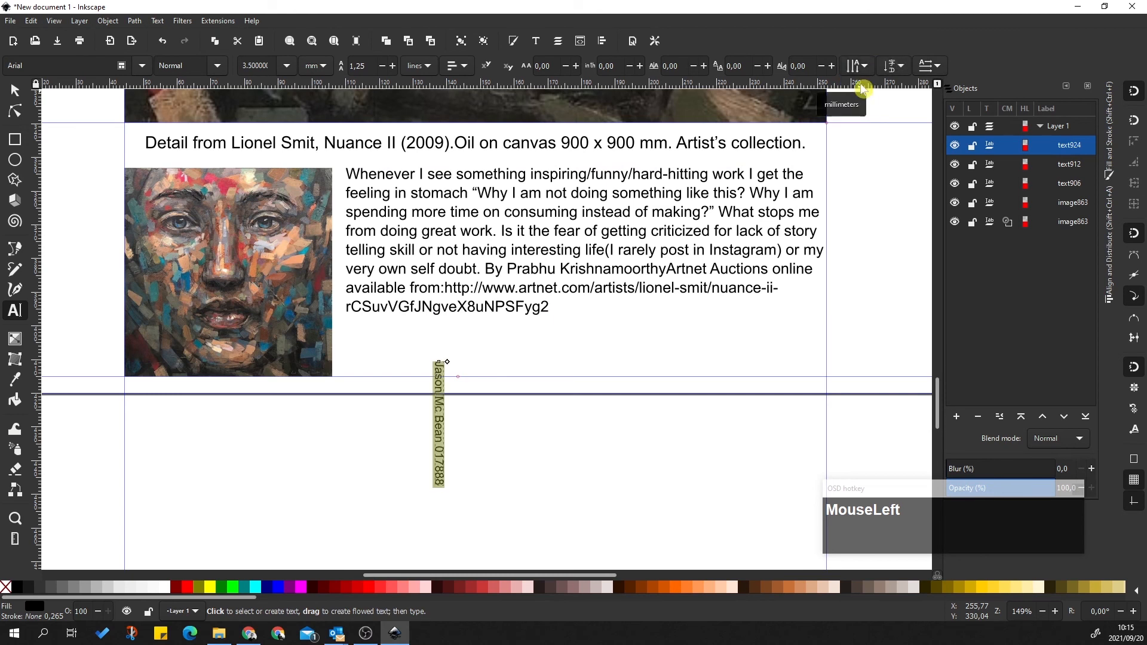
pyautogui.click(859, 67)
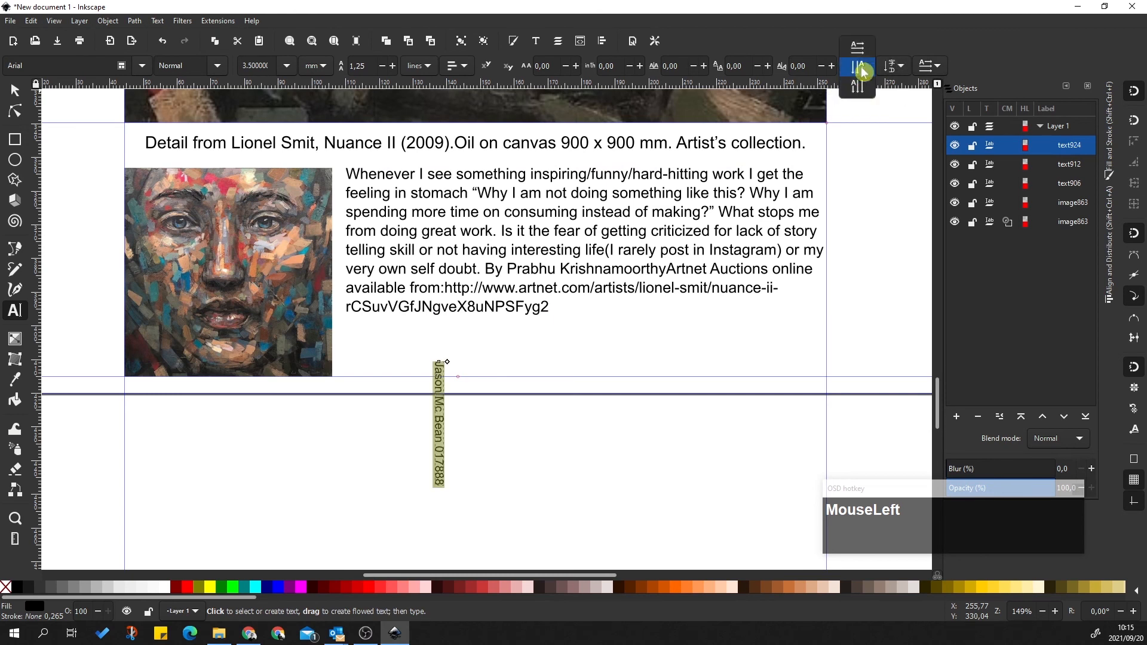
pyautogui.click(858, 46)
pyautogui.click(932, 69)
pyautogui.click(933, 86)
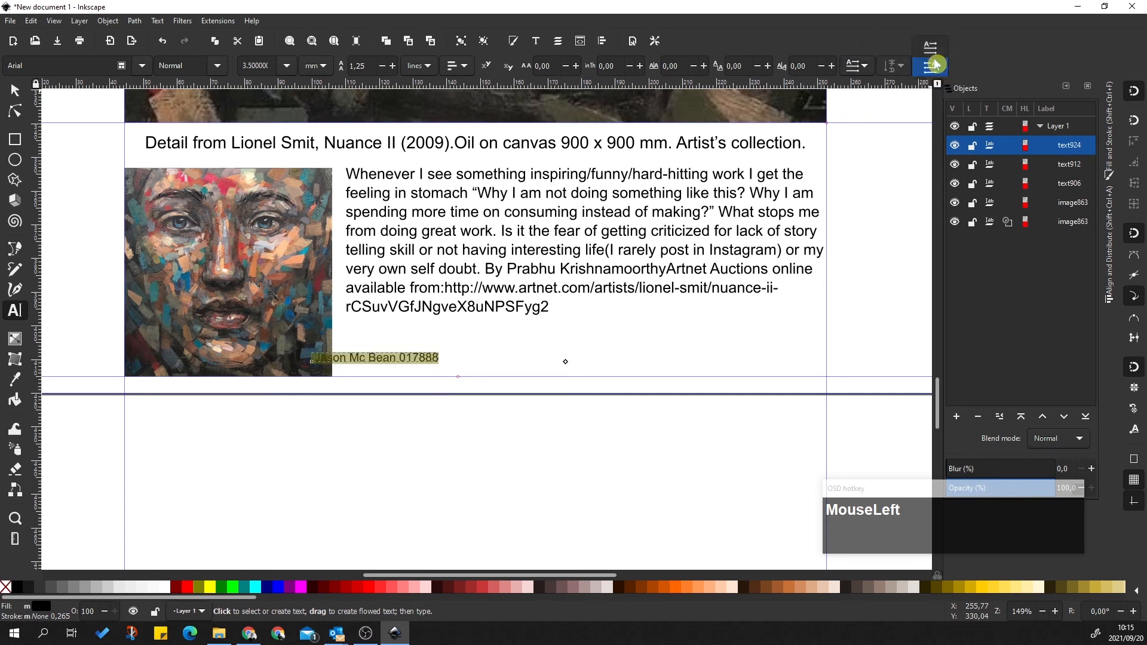
pyautogui.hotkey('ctrl', 'z')
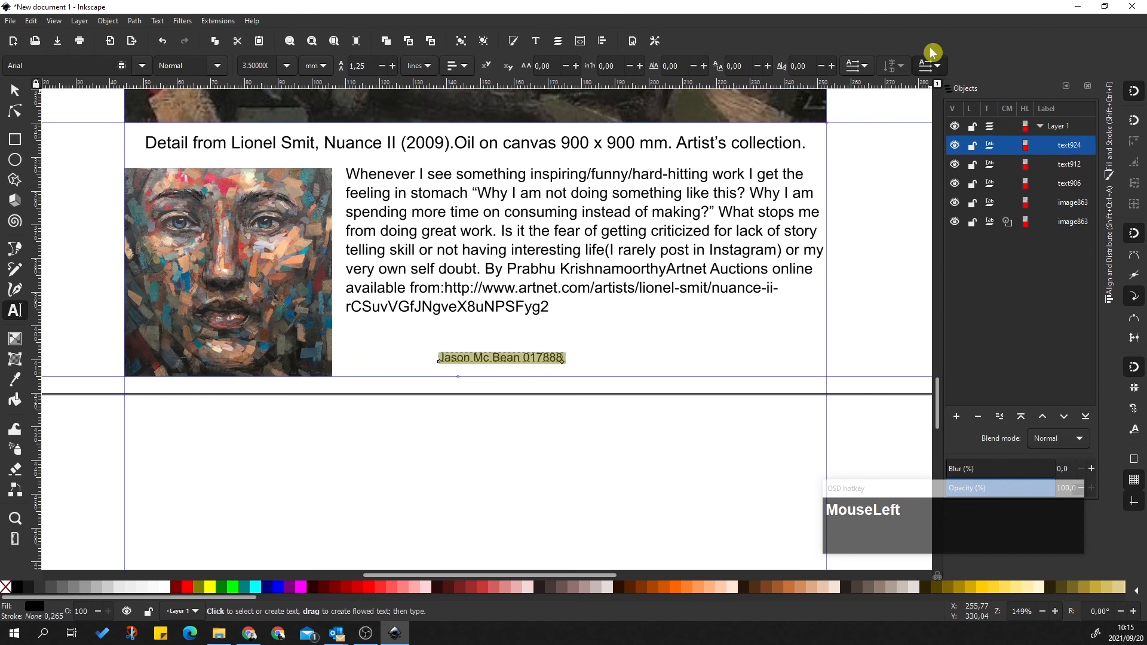
pyautogui.click(860, 66)
pyautogui.click(864, 93)
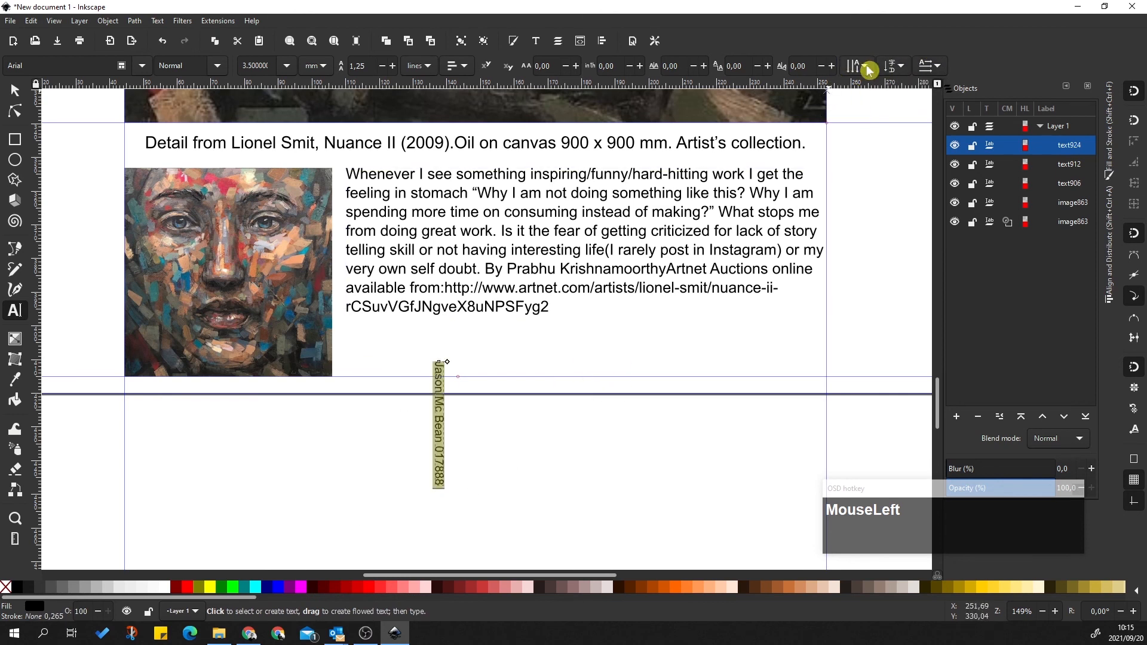
# Set the vertical text's glyph orientation to sideways
pyautogui.click(905, 70)
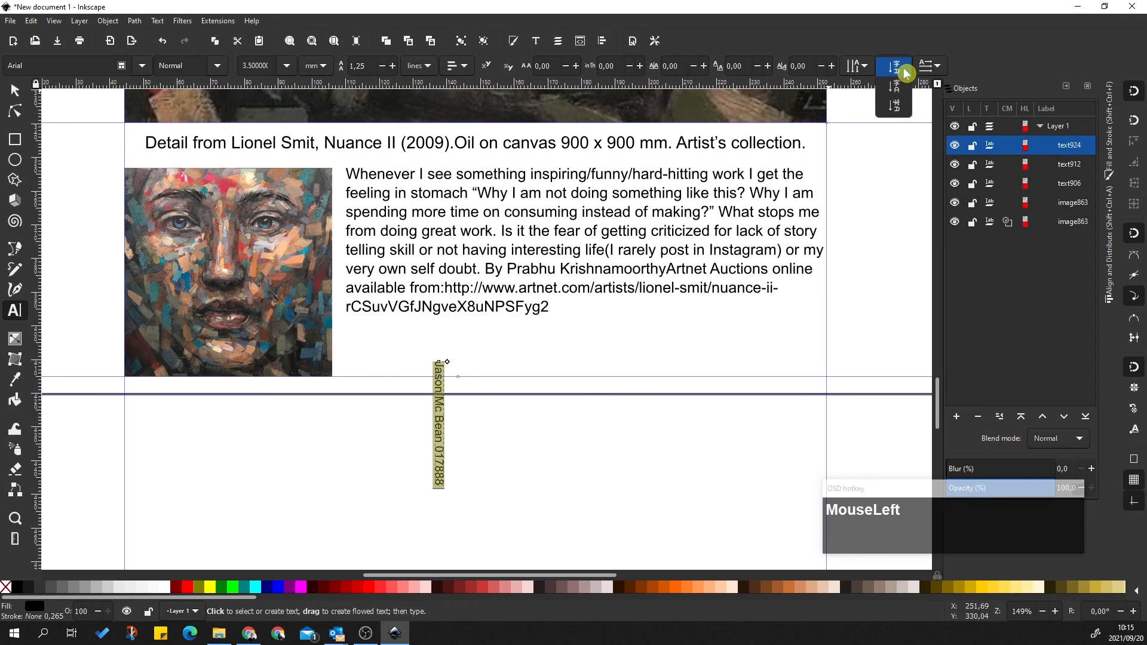
pyautogui.click(898, 106)
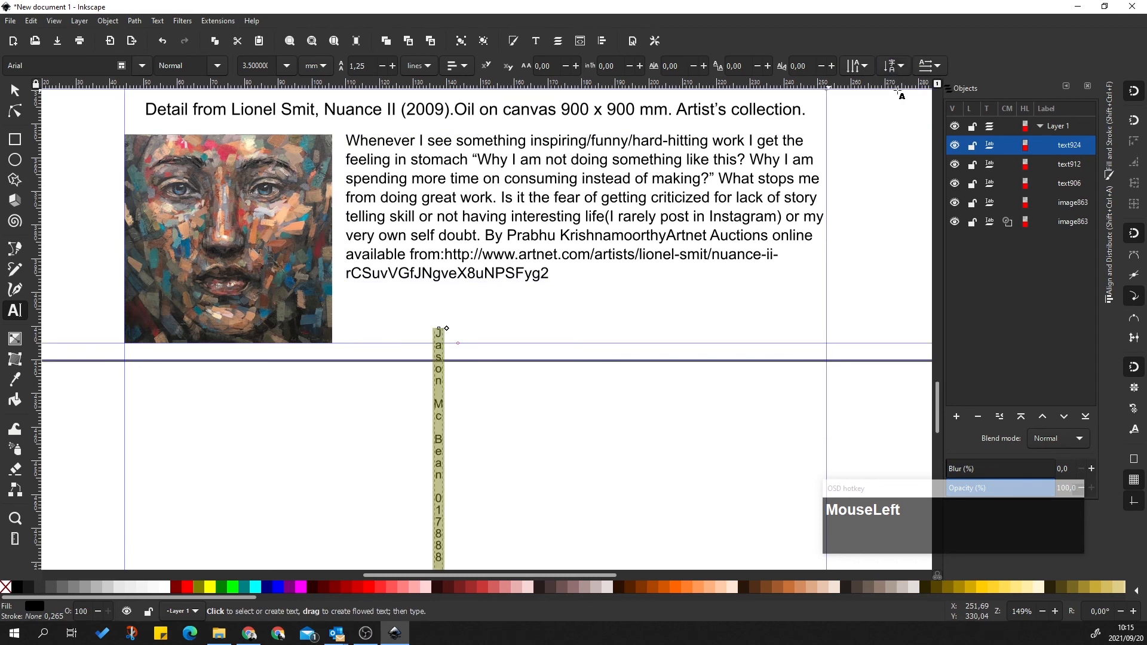
pyautogui.click(903, 73)
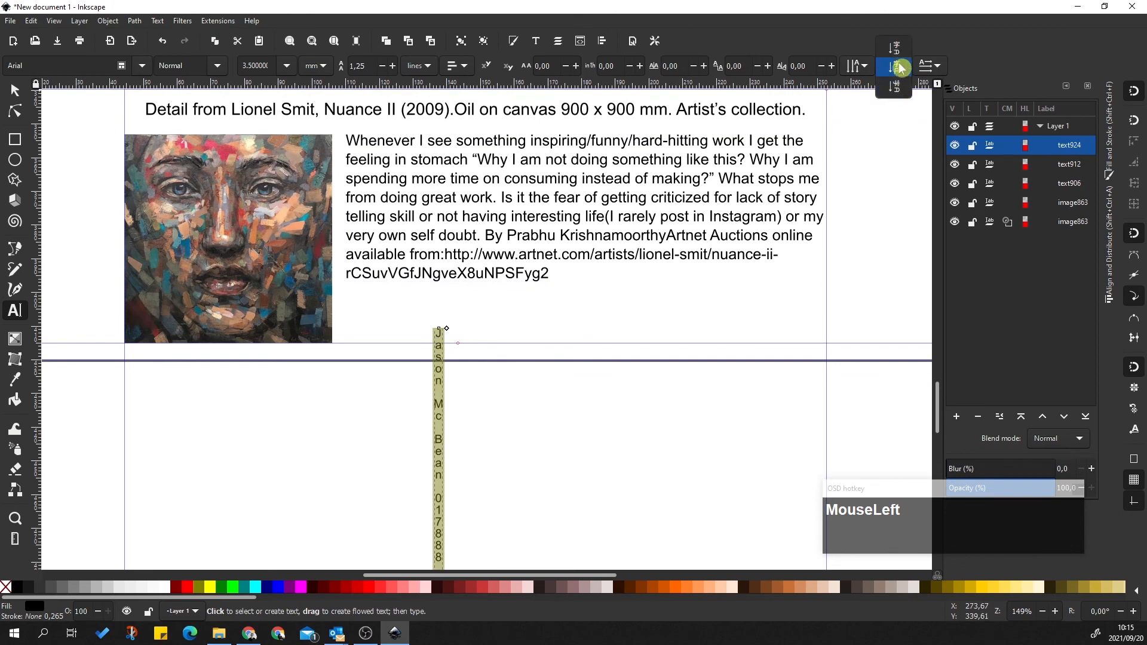
pyautogui.click(896, 85)
pyautogui.scroll(3, 576, 440)
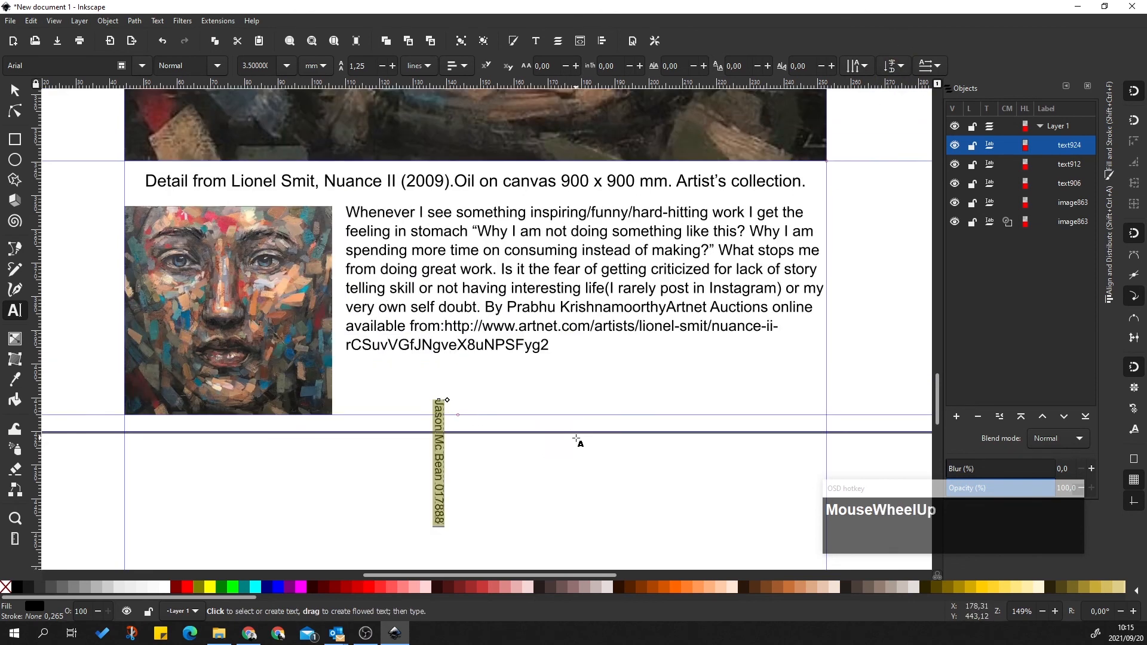
# Move the vertical name and ID text alongside the thumbnail portrait's left edge
pyautogui.click(14, 91)
pyautogui.moveTo(442, 444); pyautogui.dragTo(173, 249)
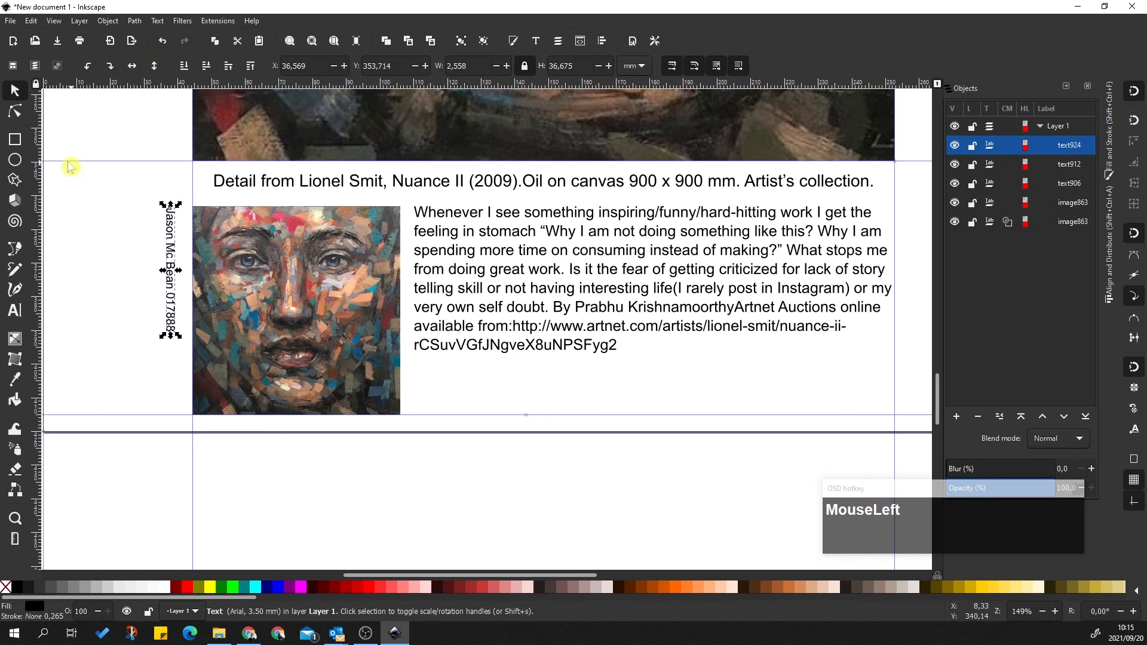
pyautogui.click(134, 21)
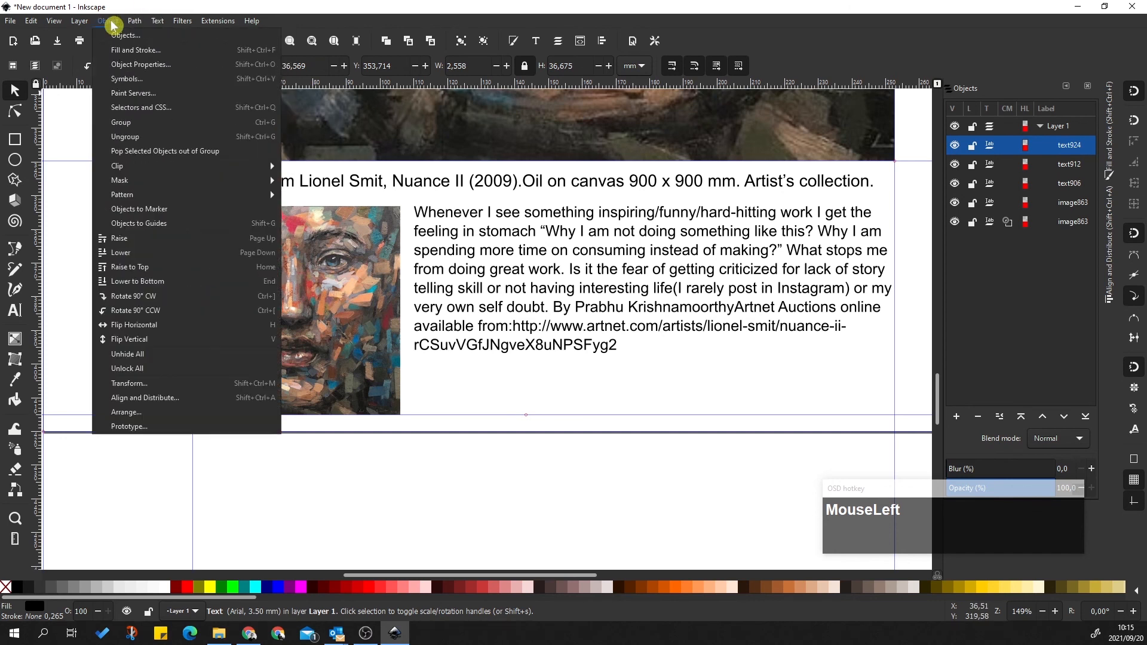
pyautogui.click(60, 285)
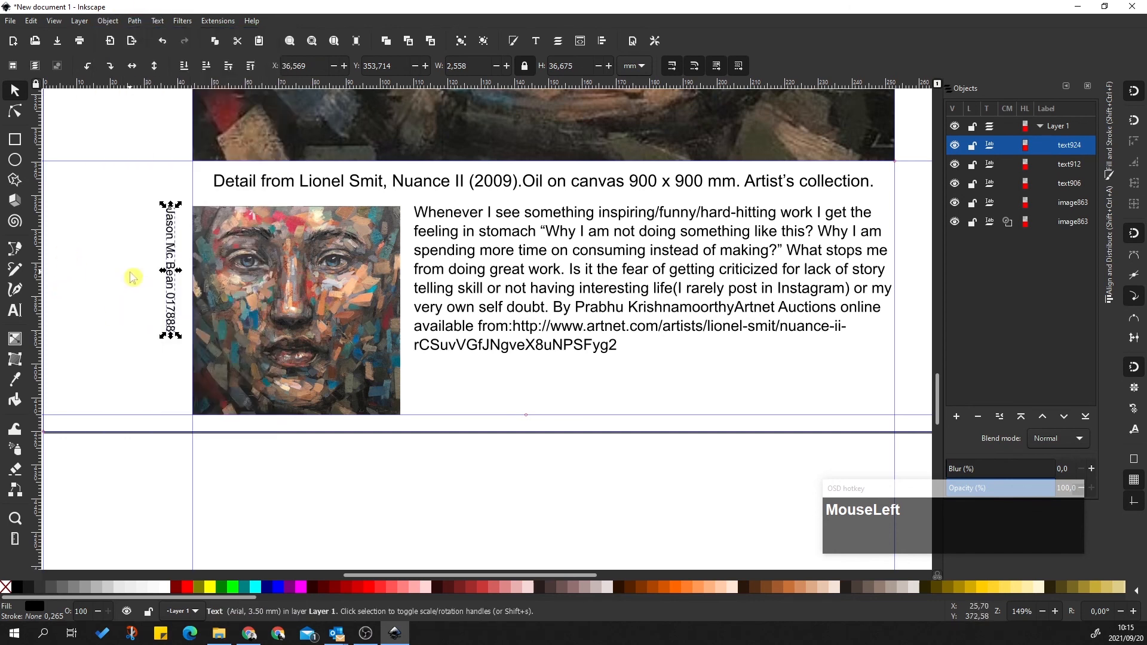
pyautogui.click(170, 227)
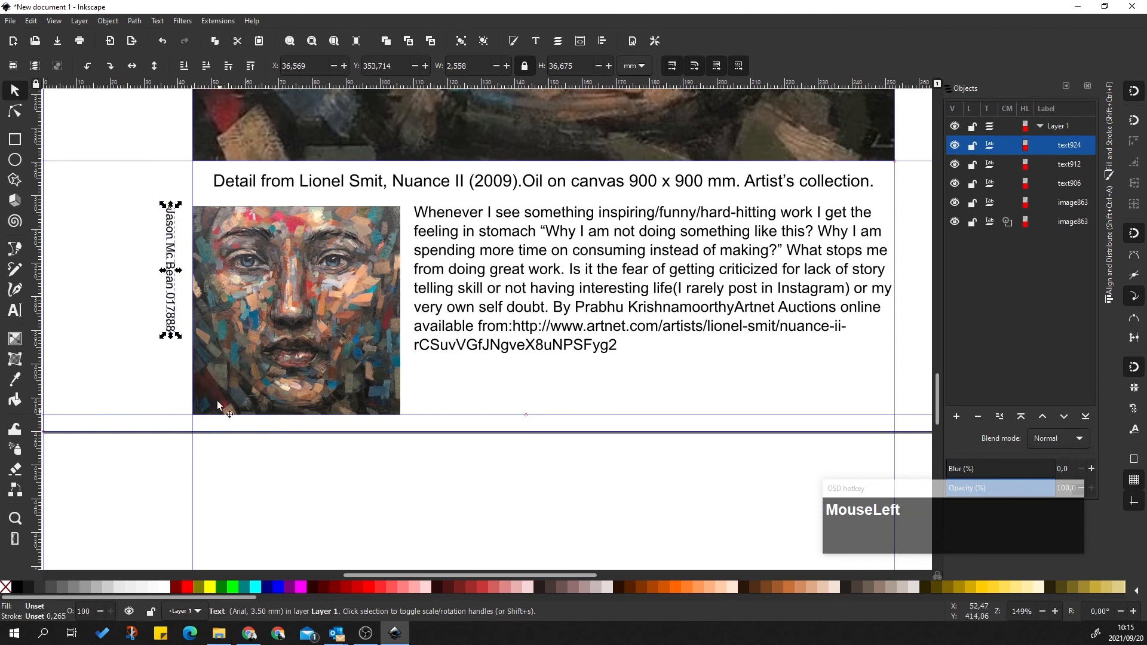
pyautogui.moveTo(176, 234); pyautogui.dragTo(184, 230)
pyautogui.click(122, 270)
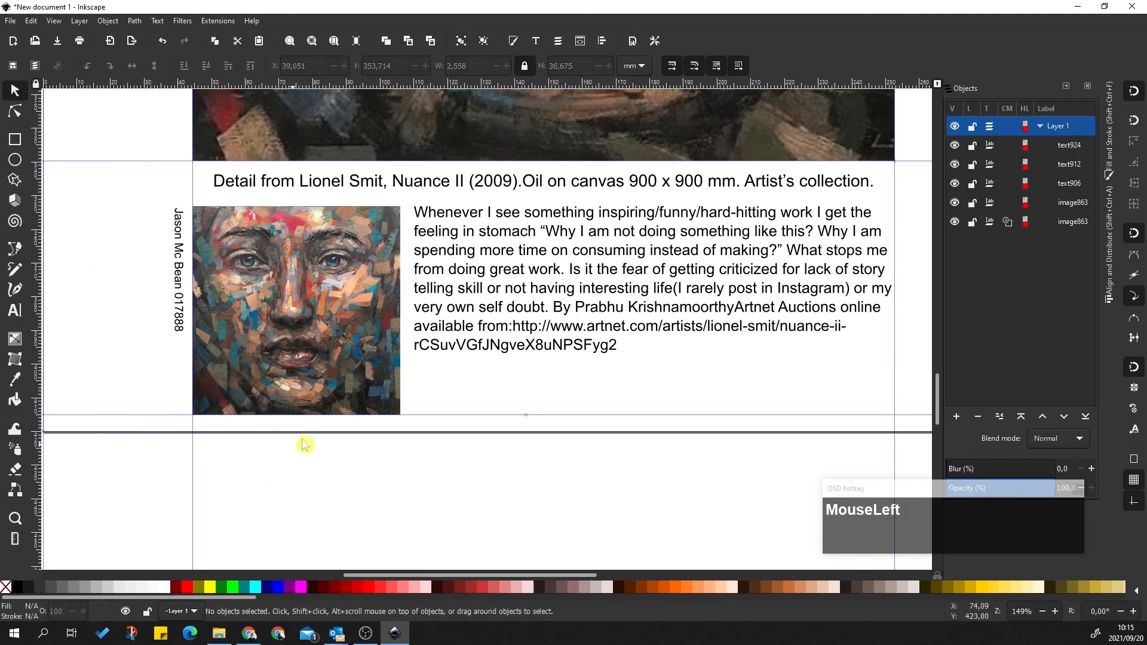
pyautogui.scroll(-3, 571, 391)
pyautogui.scroll(1, 572, 394)
pyautogui.scroll(-1, 572, 395)
# Draw a small red-outlined square left of the page and snap its corner to a guide
pyautogui.click(15, 139)
pyautogui.moveTo(250, 254); pyautogui.dragTo(293, 300)
pyautogui.click(15, 90)
pyautogui.click(273, 248)
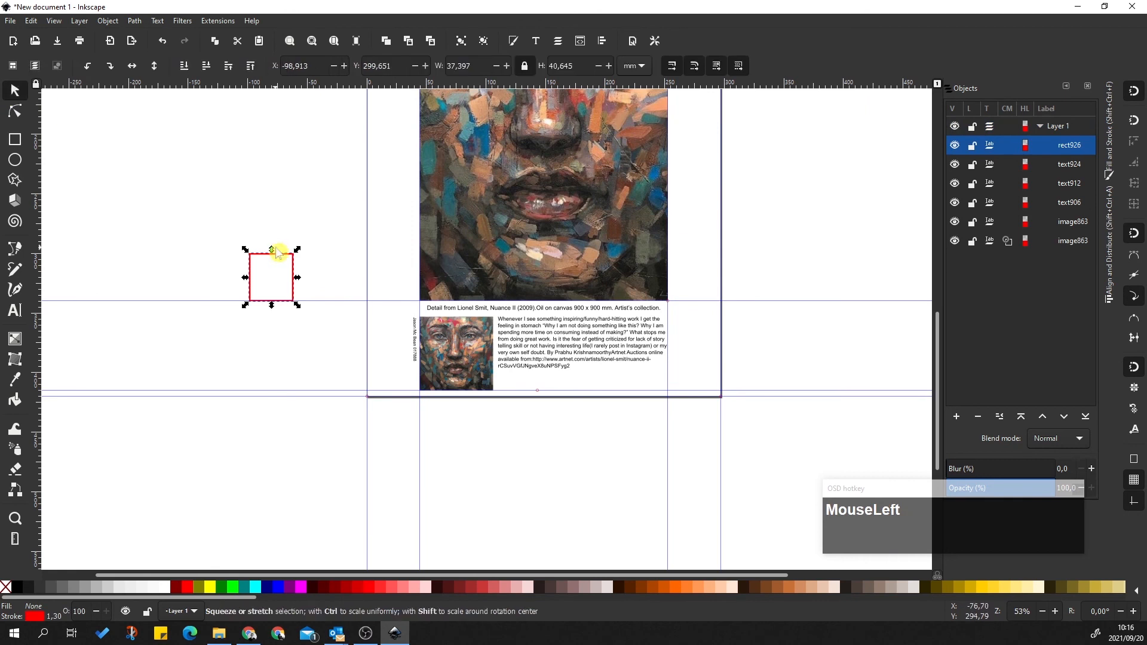
pyautogui.moveTo(292, 261); pyautogui.dragTo(287, 222)
# Rotate the red square into a tilted diamond about 54.9 × 54.2 mm
pyautogui.click(282, 256)
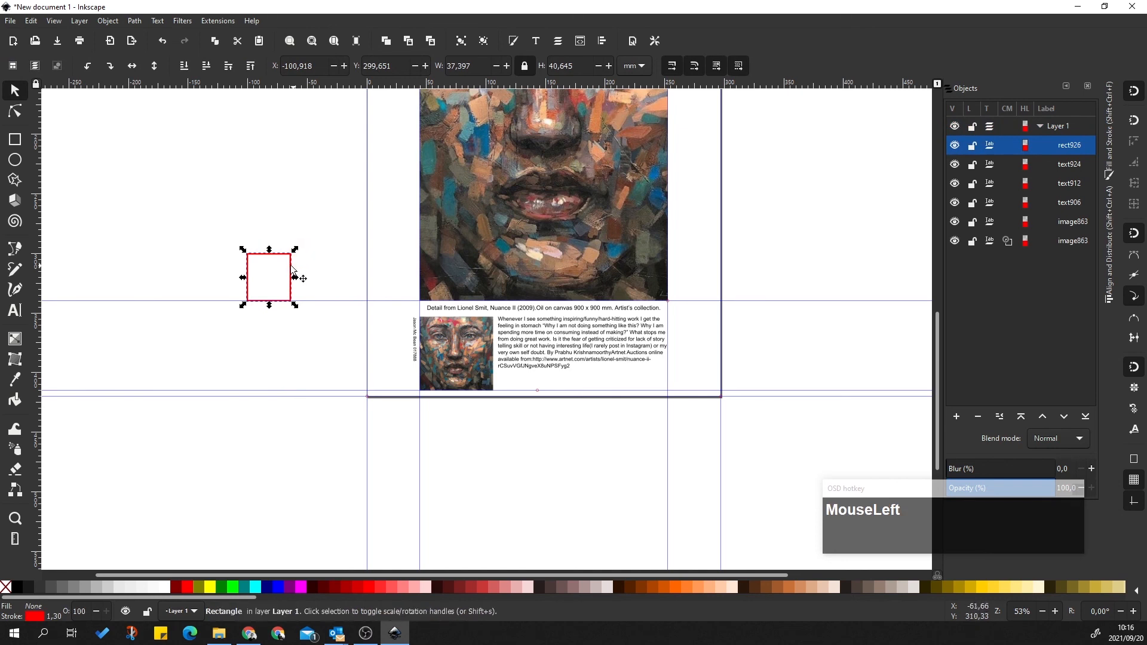
pyautogui.click(299, 277)
pyautogui.moveTo(296, 250); pyautogui.dragTo(267, 256)
pyautogui.rightClick(270, 258)
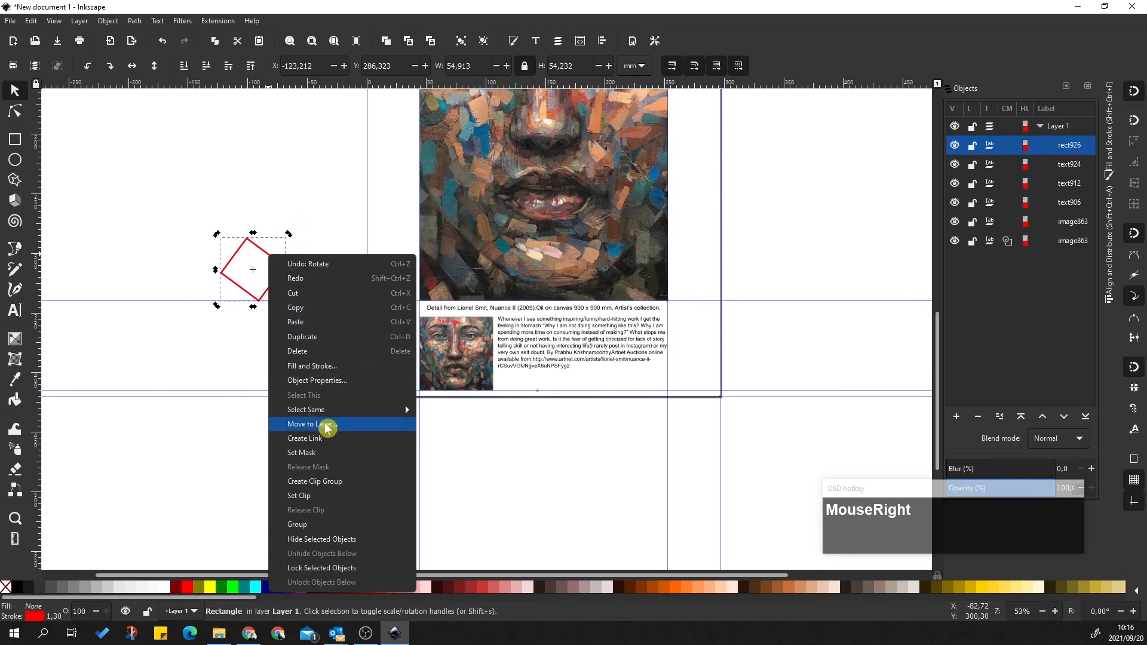
pyautogui.click(215, 173)
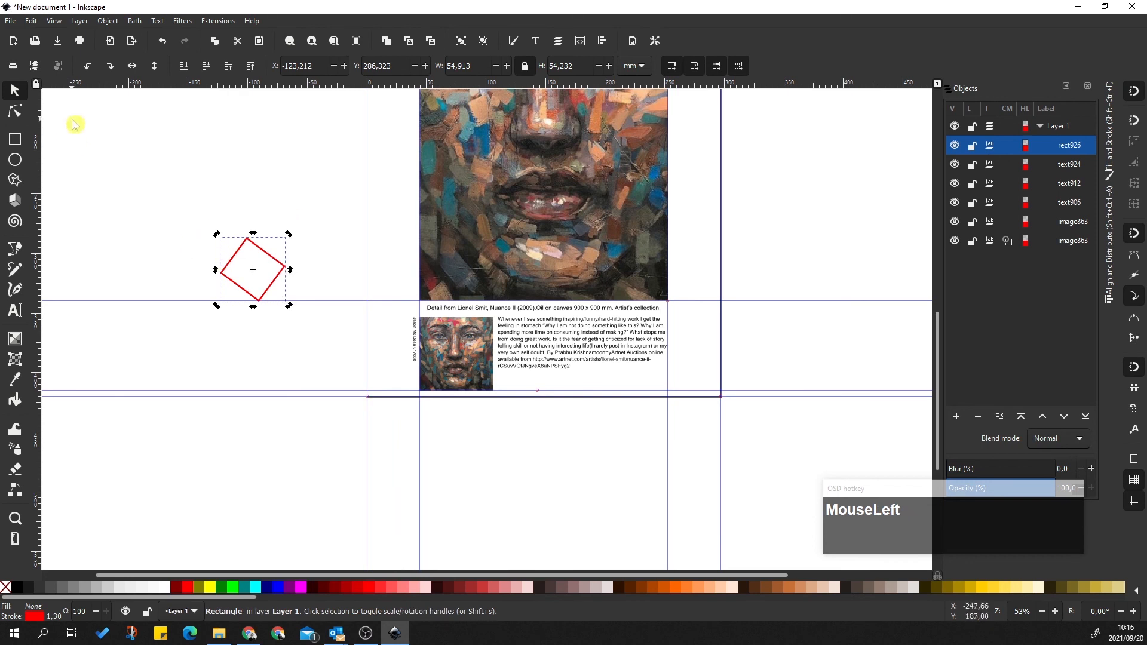
# Switch back to the Selector and reselect the red diamond
pyautogui.click(15, 90)
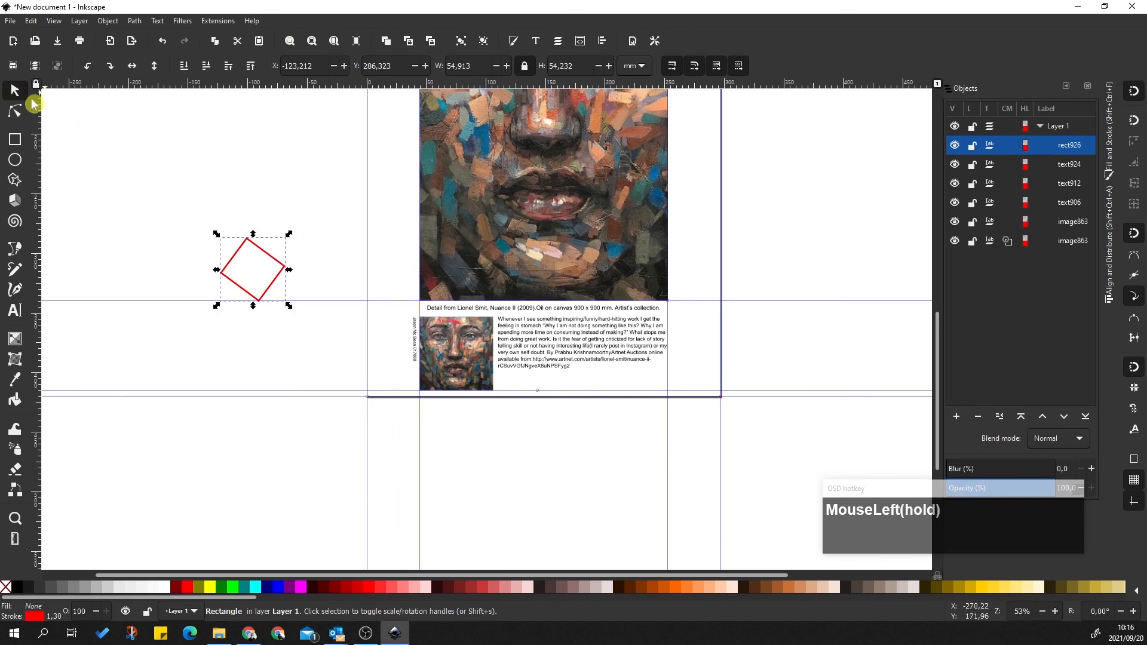
pyautogui.click(296, 239)
pyautogui.click(272, 258)
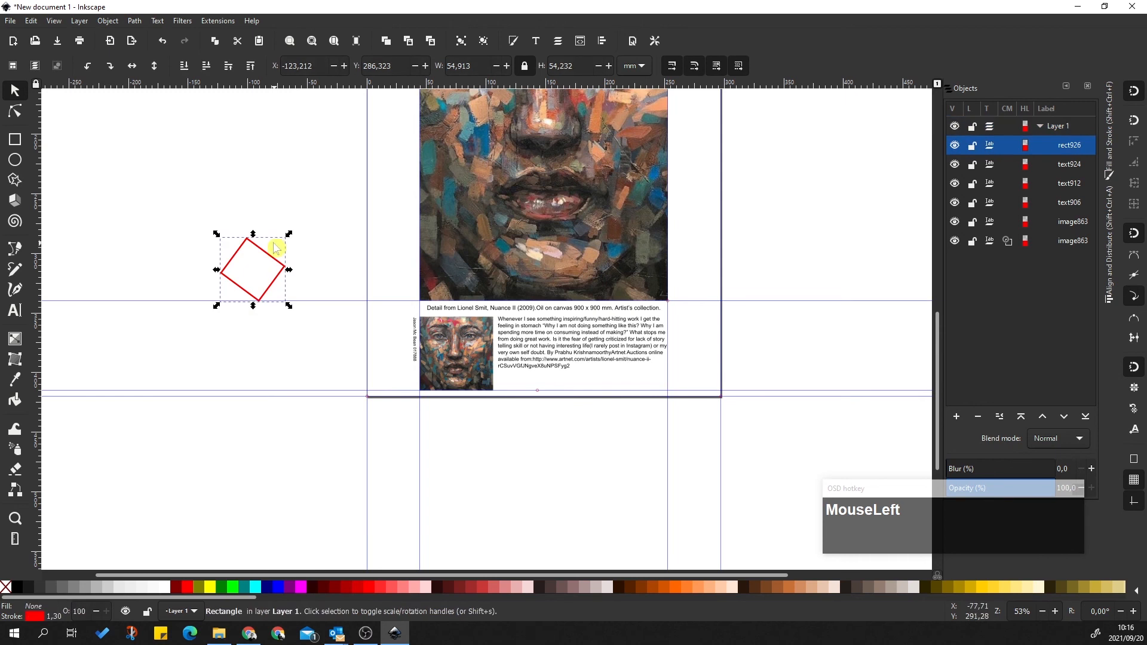
pyautogui.click(277, 243)
pyautogui.click(263, 251)
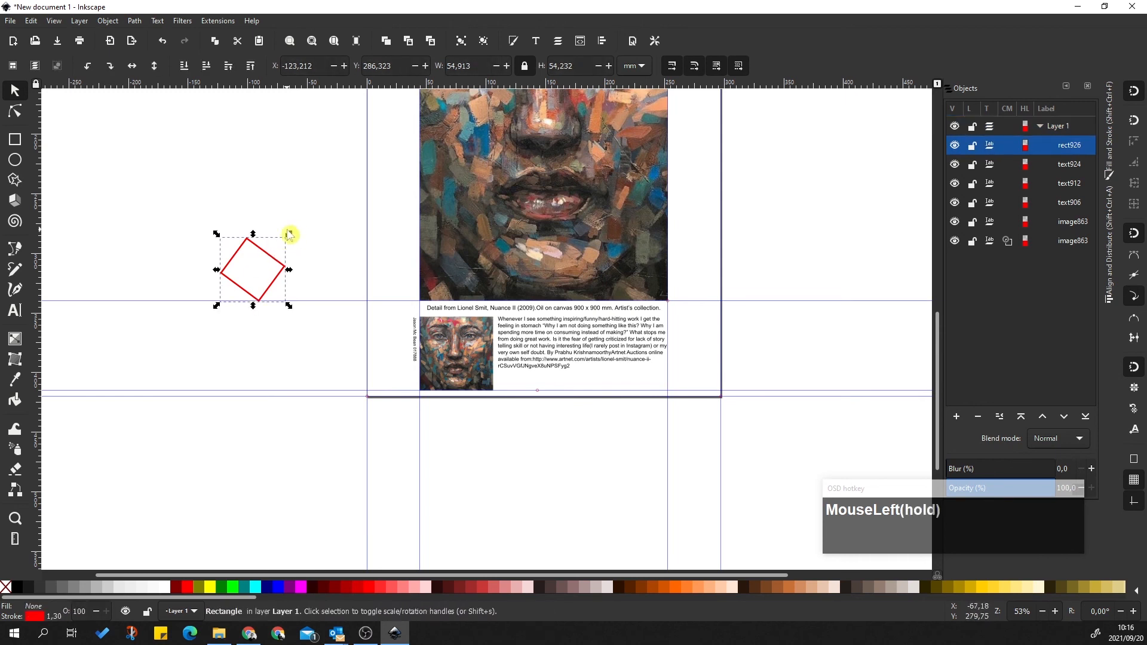
pyautogui.click(291, 252)
pyautogui.click(275, 258)
pyautogui.click(261, 232)
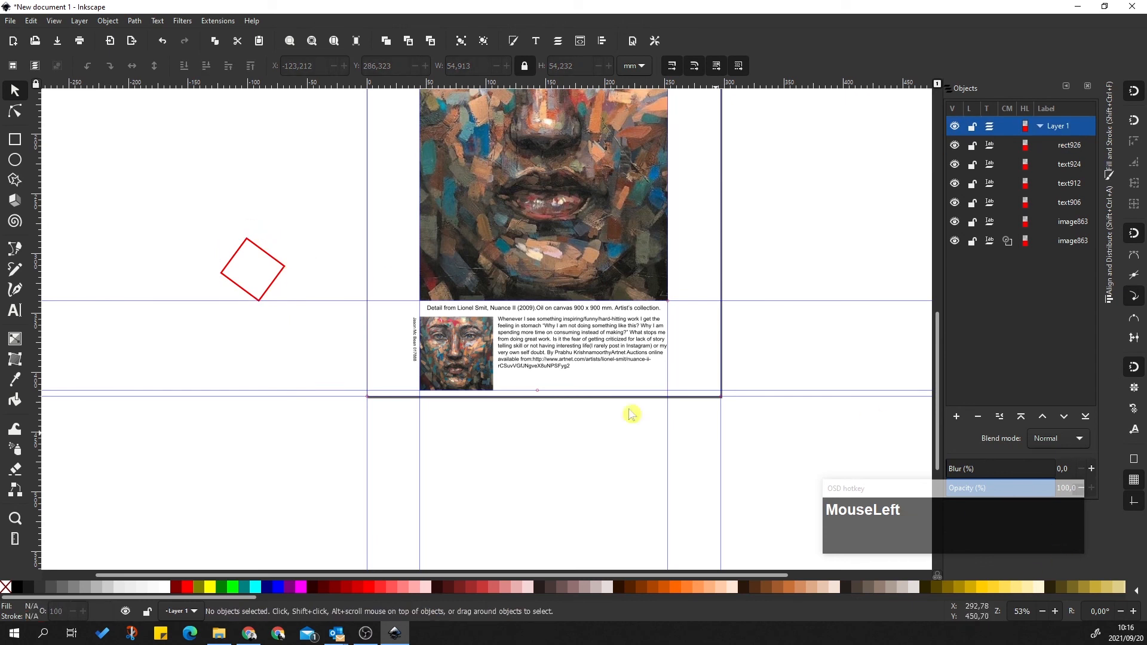
pyautogui.click(286, 272)
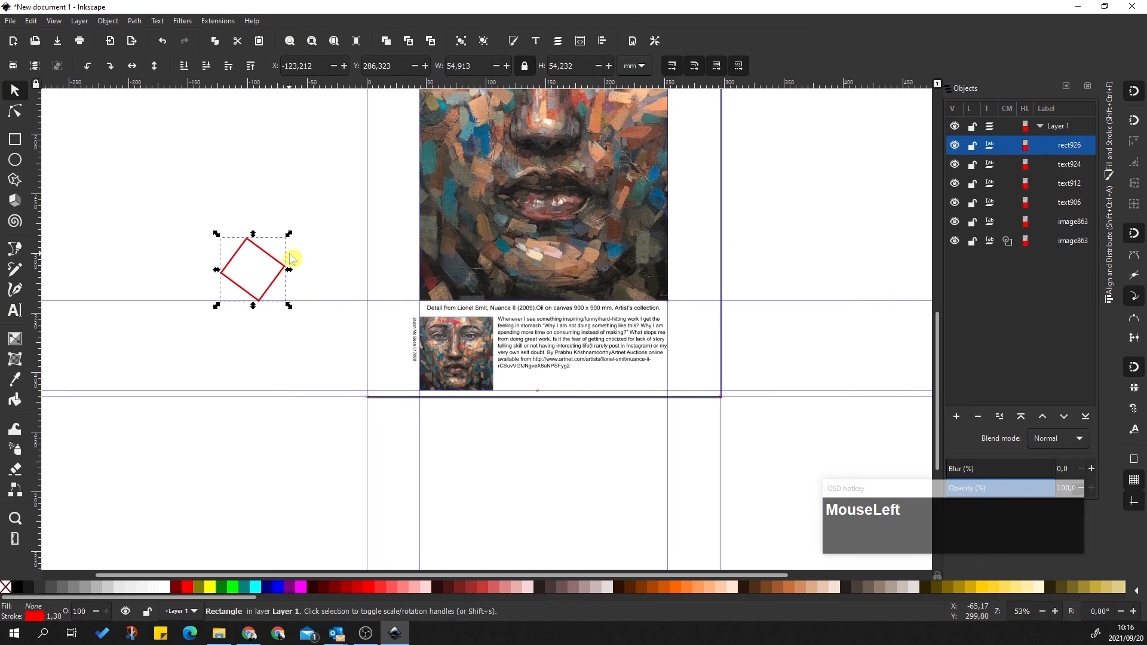
# Reselect the red square and move it up and to the left
pyautogui.click(291, 253)
pyautogui.click(281, 265)
pyautogui.moveTo(302, 231); pyautogui.dragTo(273, 255)
pyautogui.click(271, 258)
pyautogui.rightClick(291, 233)
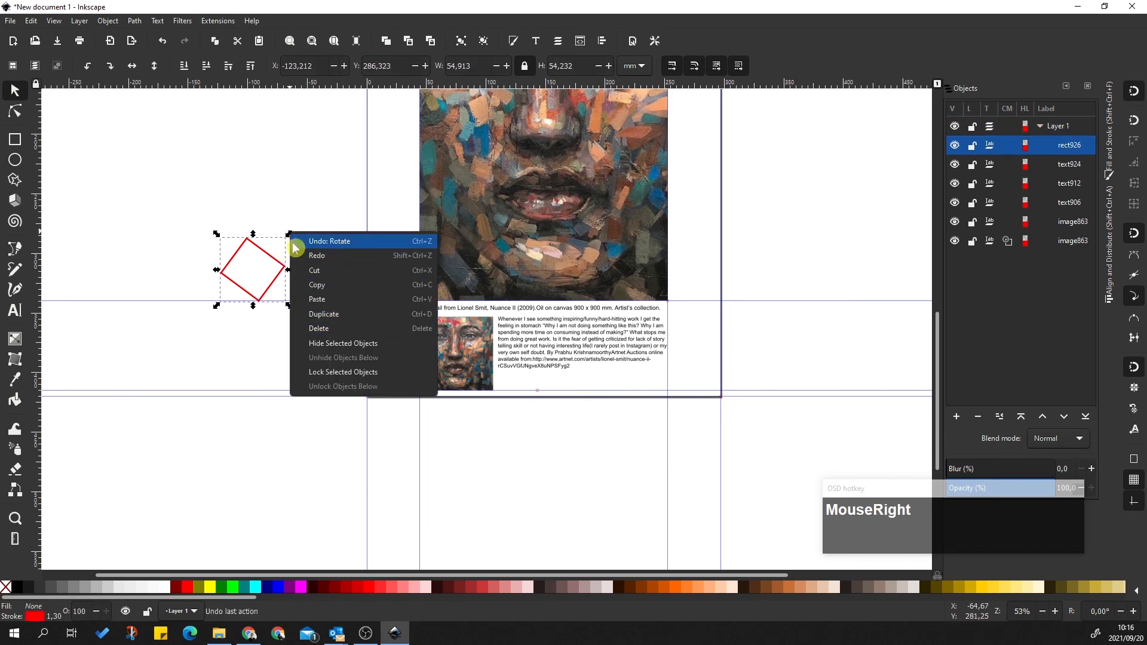
pyautogui.click(263, 237)
pyautogui.click(249, 243)
pyautogui.click(269, 257)
pyautogui.moveTo(271, 259); pyautogui.dragTo(249, 241)
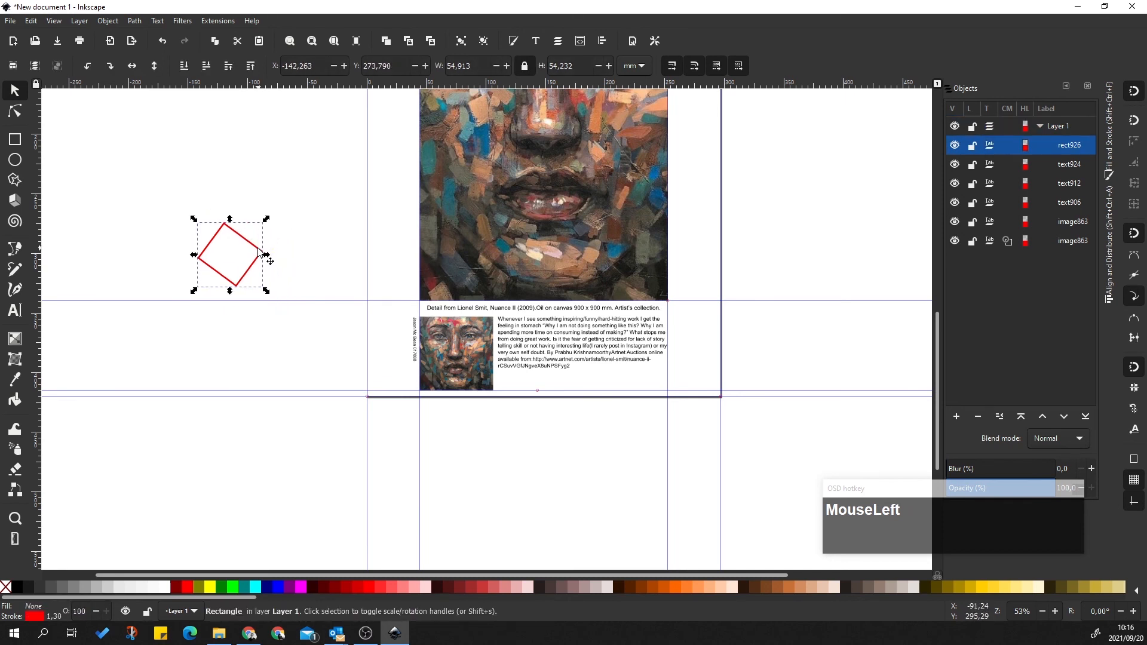
pyautogui.press('ctrl')
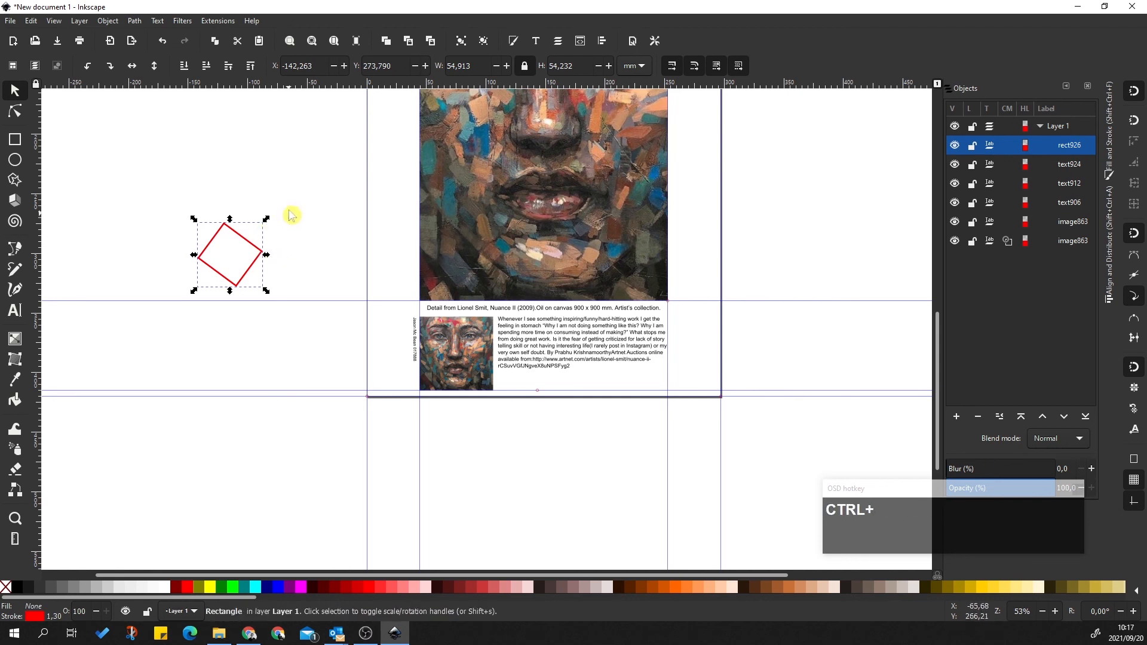
pyautogui.keyDown('alt'); pyautogui.click(271, 217); pyautogui.keyUp('alt')
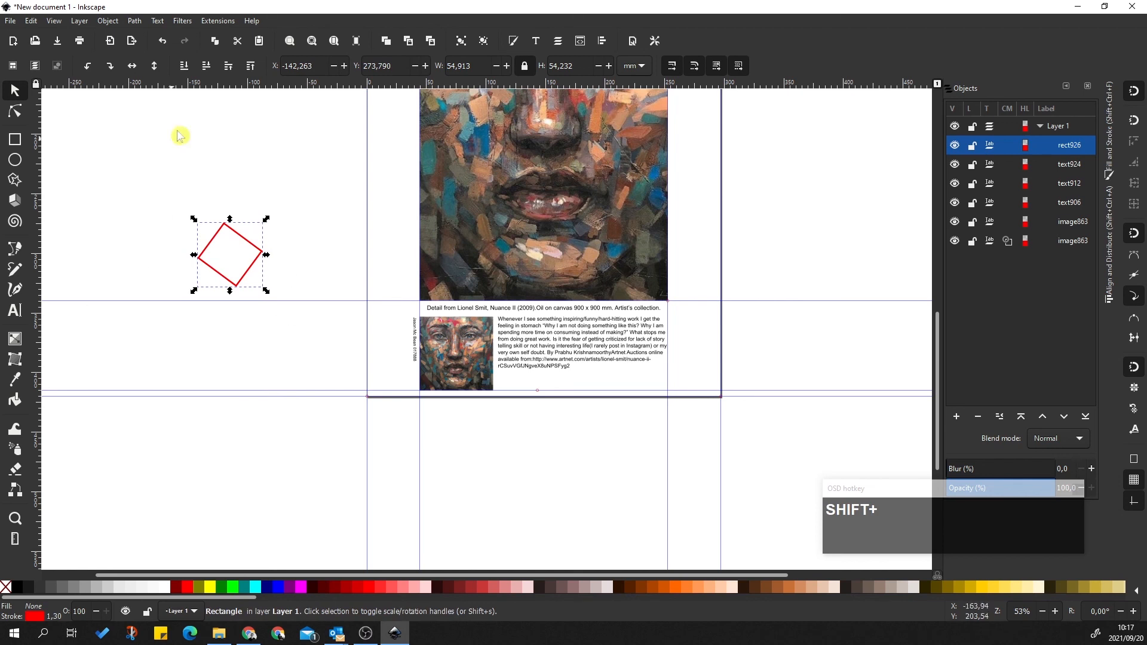
# Toggle the red square between selected and deselected to bring up its handles
pyautogui.rightClick(269, 221)
pyautogui.click(268, 222)
pyautogui.click(264, 254)
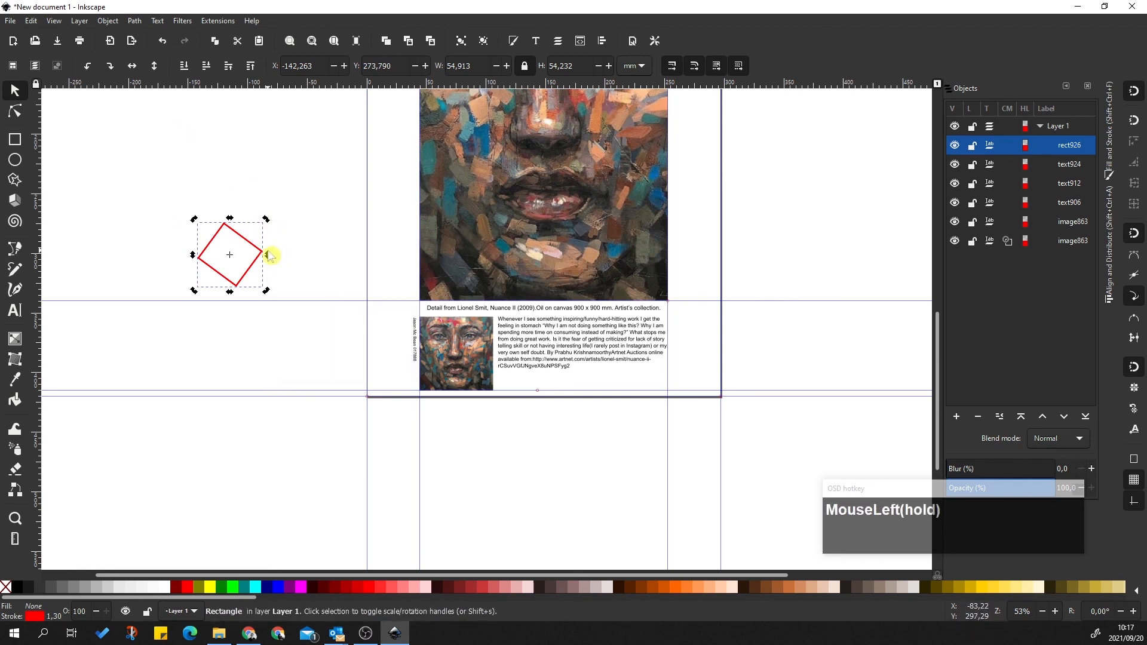
pyautogui.click(265, 239)
pyautogui.click(262, 252)
pyautogui.click(263, 247)
pyautogui.click(258, 251)
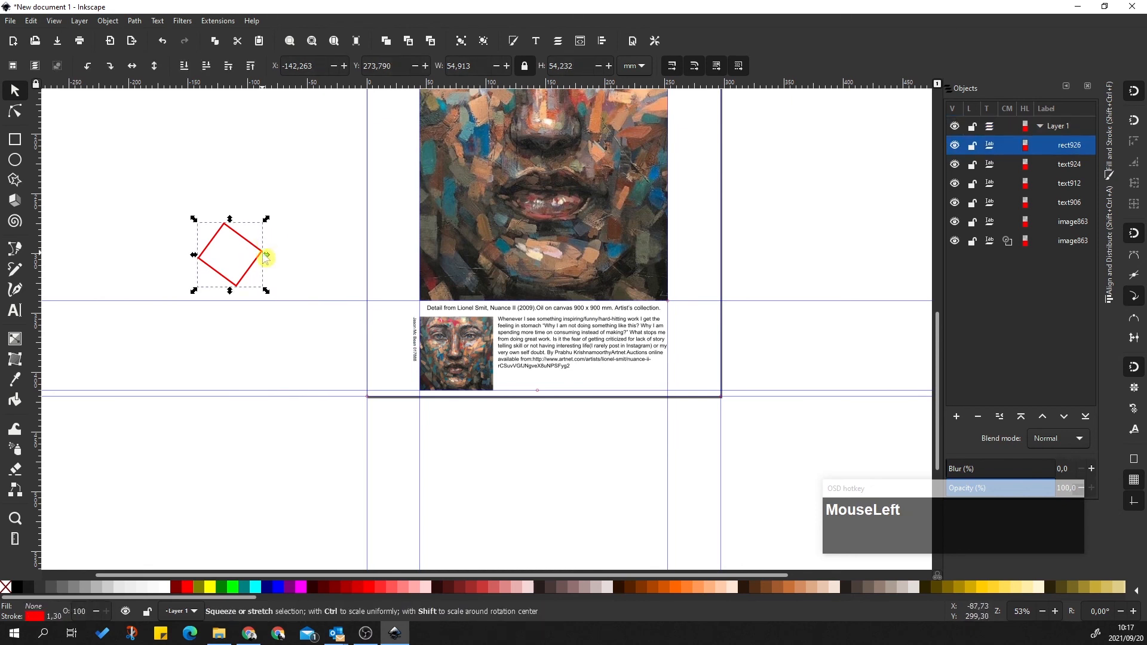
pyautogui.click(264, 245)
pyautogui.click(262, 247)
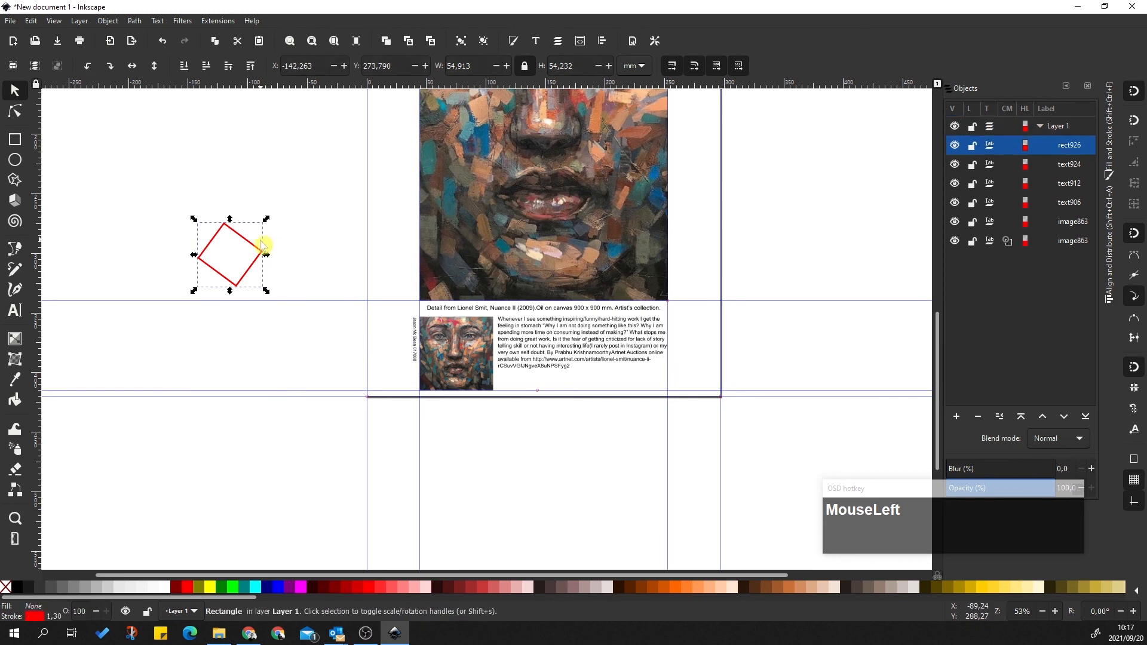
pyautogui.click(265, 243)
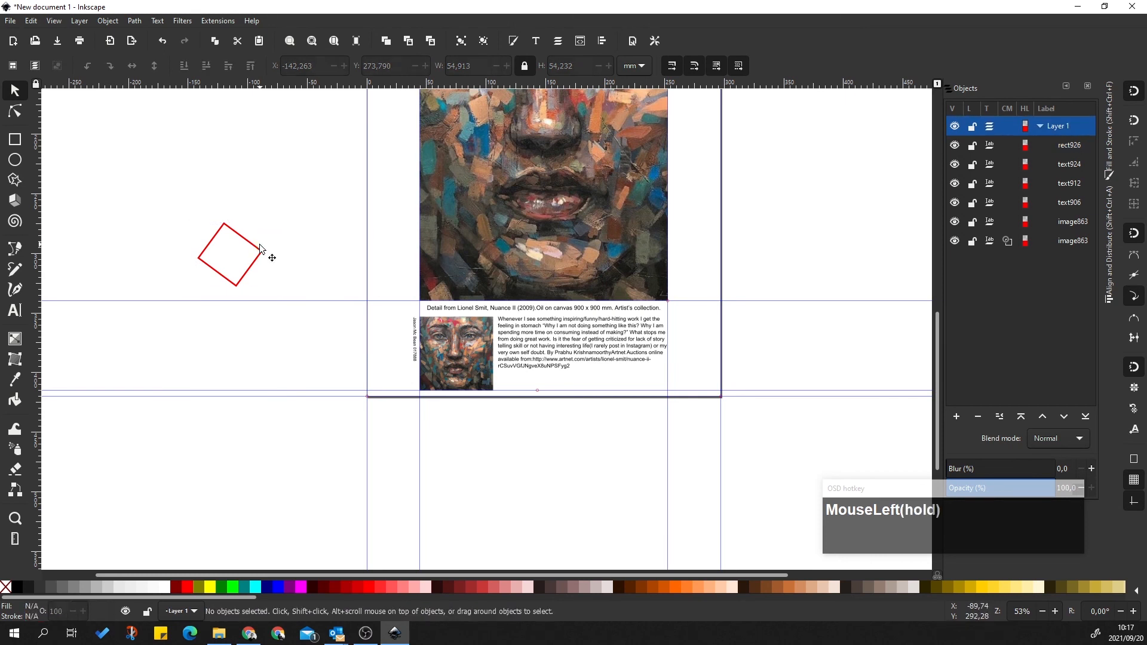
pyautogui.click(261, 247)
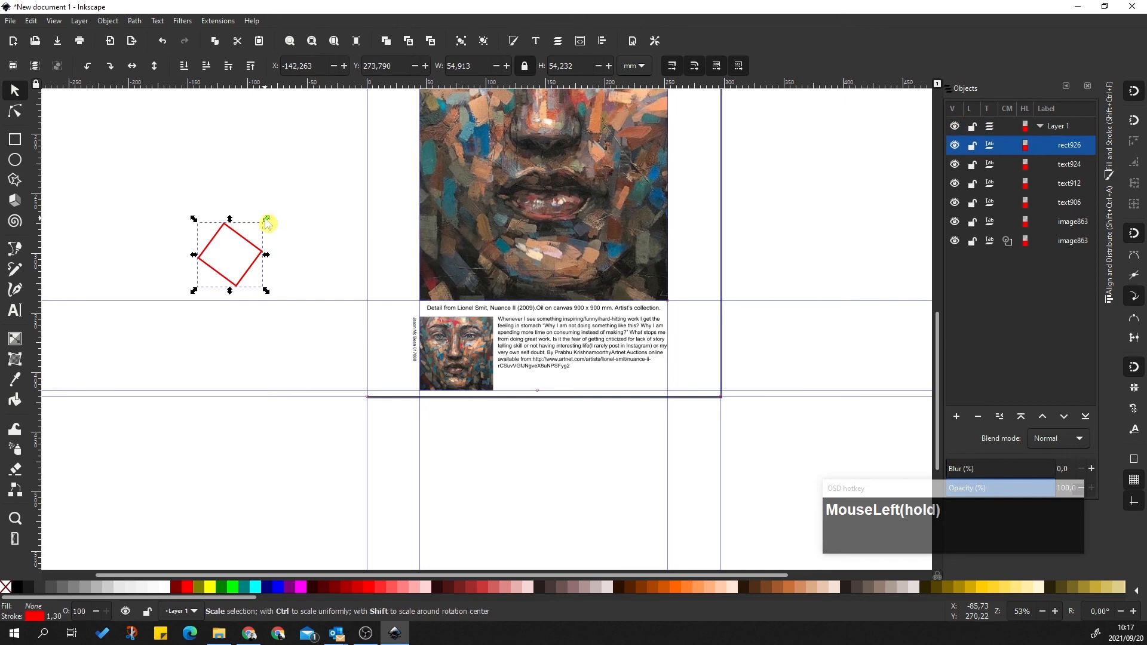
pyautogui.rightClick(267, 222)
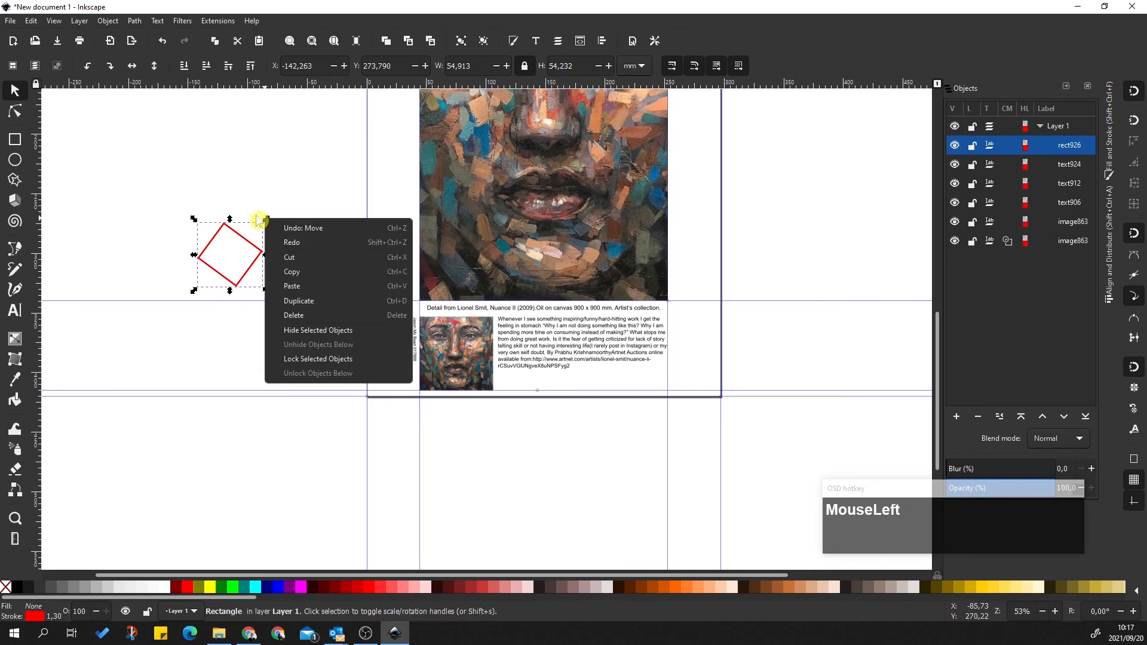
pyautogui.click(259, 221)
# Rotate the red square another 14.46° and then delete it
pyautogui.click(231, 226)
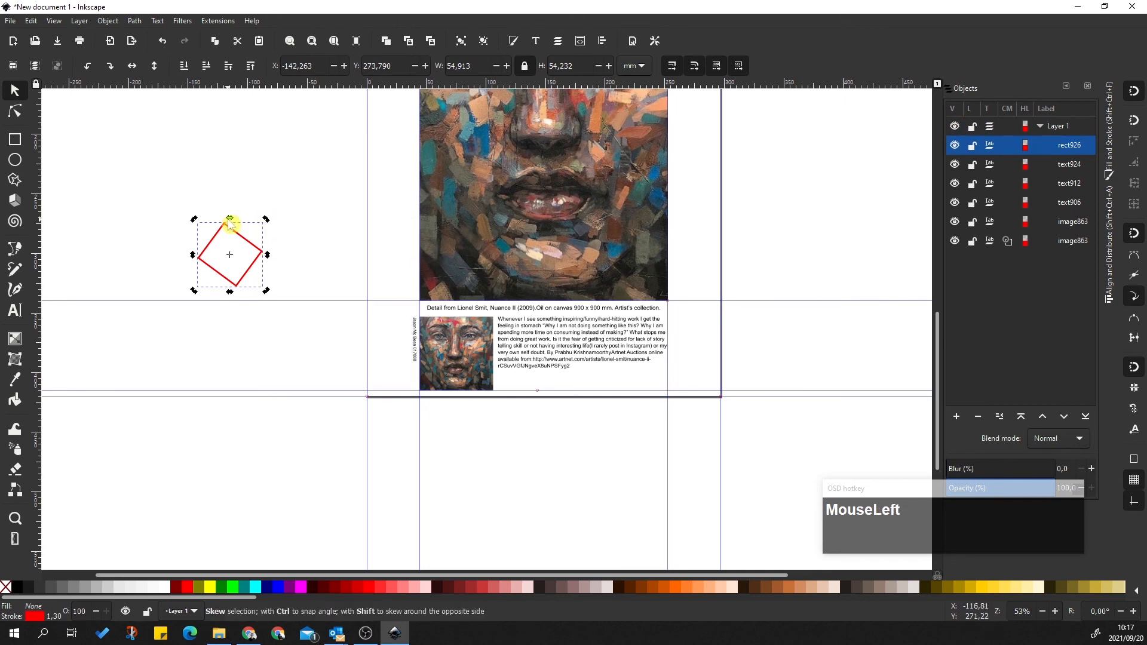
pyautogui.click(231, 224)
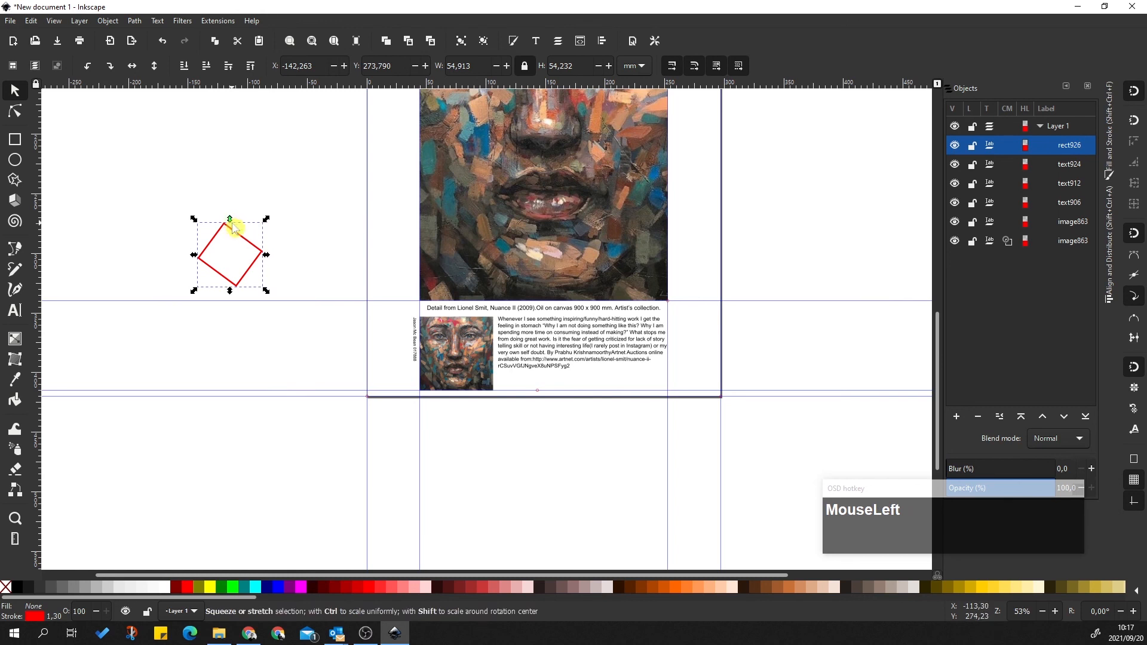
pyautogui.click(232, 223)
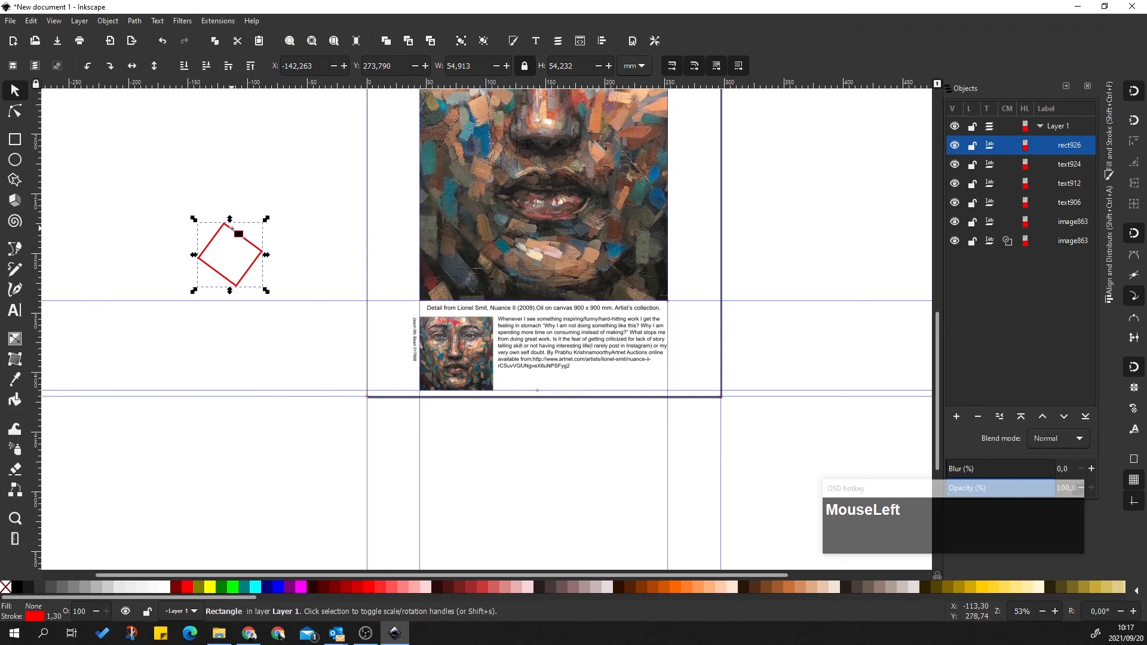
pyautogui.doubleClick(232, 230)
pyautogui.click(14, 89)
pyautogui.click(244, 232)
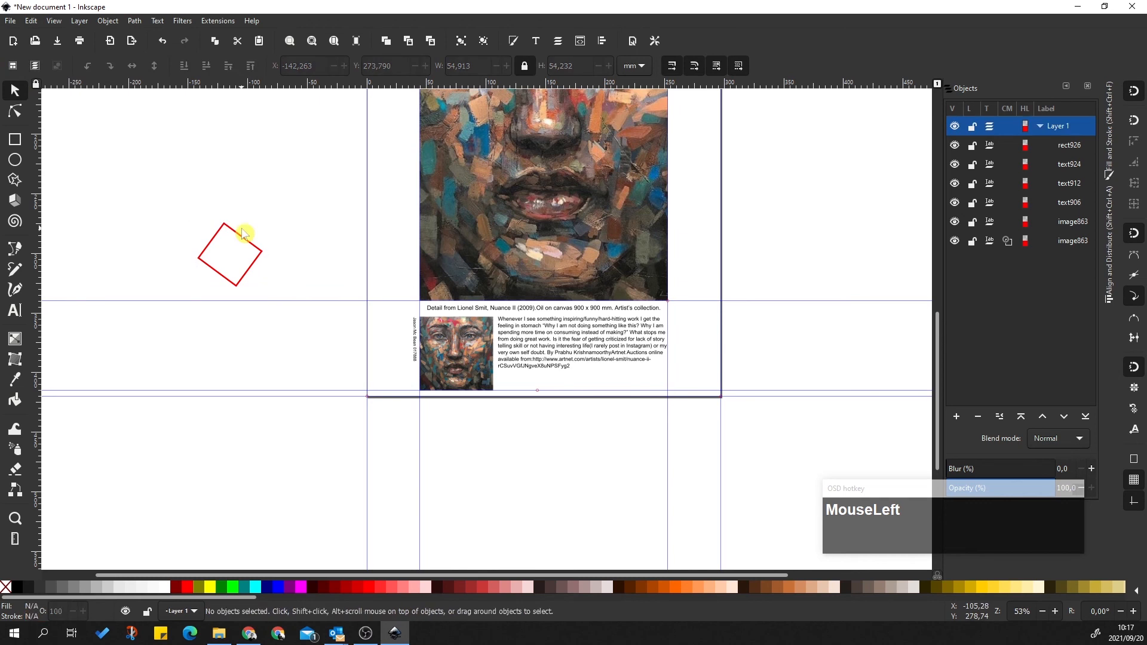
pyautogui.click(232, 235)
pyautogui.click(235, 229)
pyautogui.moveTo(268, 221); pyautogui.dragTo(276, 233)
pyautogui.press('Delete')
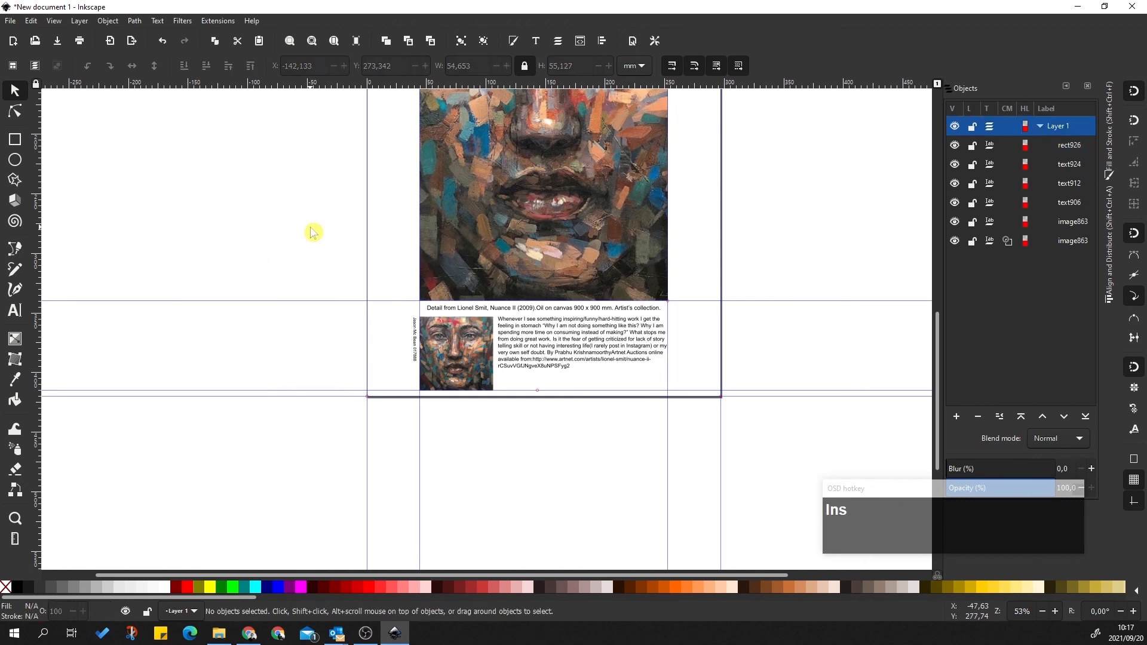
# Start Save As with PDF chosen as the file type
pyautogui.scroll(4, 370, 269)
pyautogui.keyDown('ctrl'); pyautogui.scroll(-2, 475, 274); pyautogui.keyUp('ctrl')
pyautogui.keyDown('ctrl'); pyautogui.scroll(3, 574, 276); pyautogui.keyUp('ctrl')
pyautogui.keyDown('ctrl'); pyautogui.scroll(-1, 573, 276); pyautogui.keyUp('ctrl')
pyautogui.keyDown('ctrl'); pyautogui.scroll(-1, 691, 256); pyautogui.keyUp('ctrl')
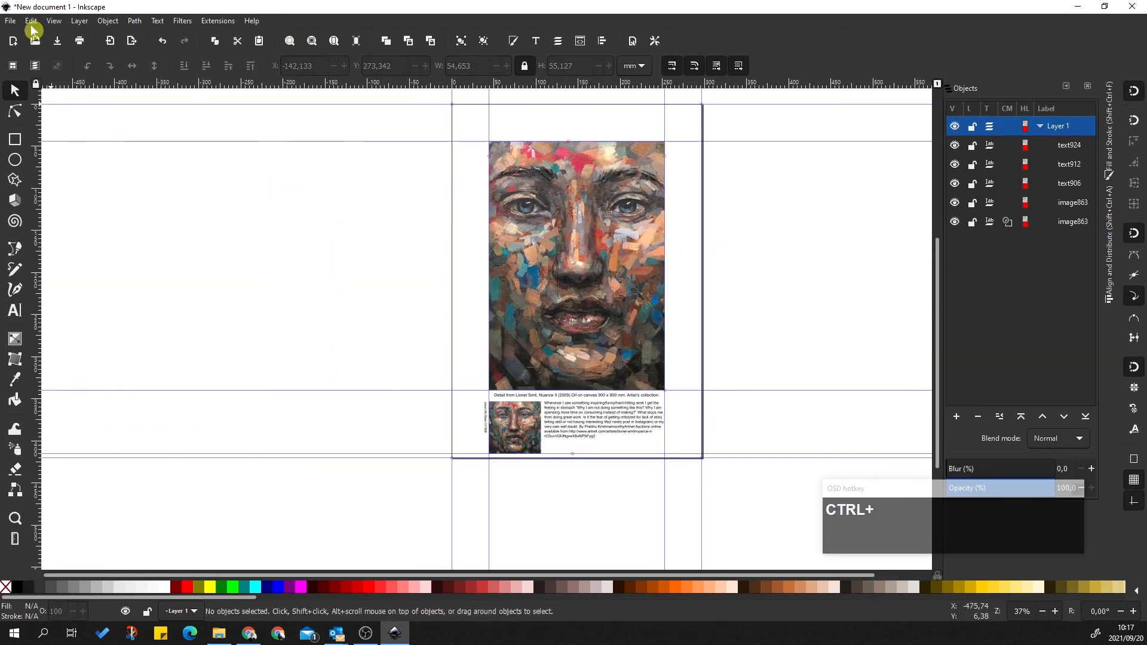
pyautogui.click(10, 20)
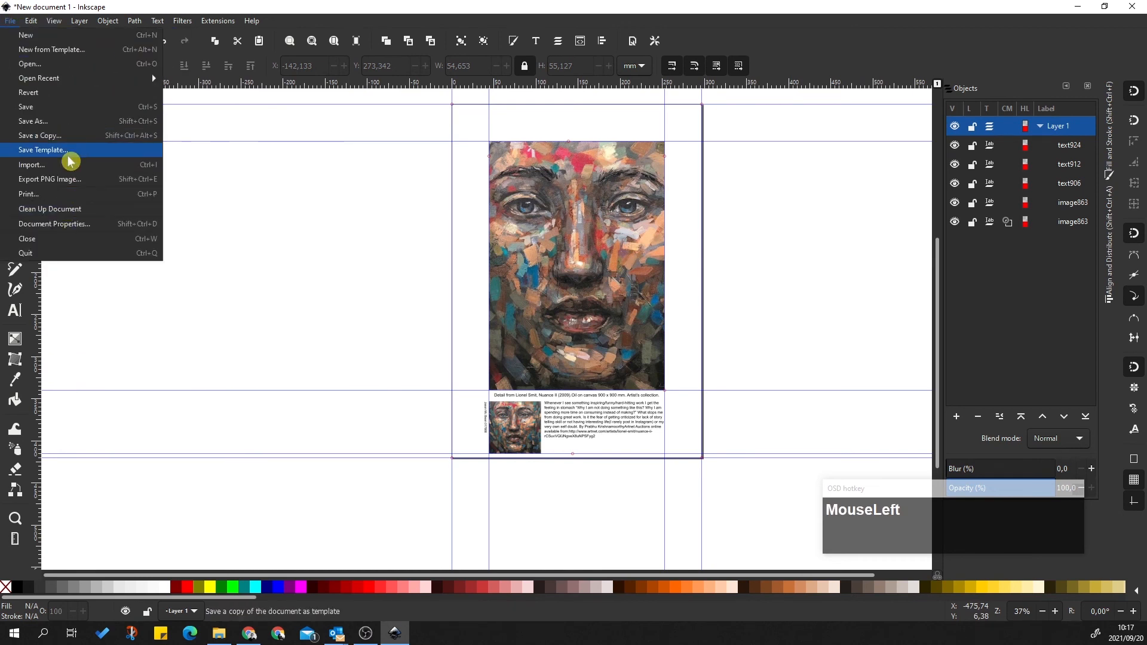
pyautogui.click(56, 121)
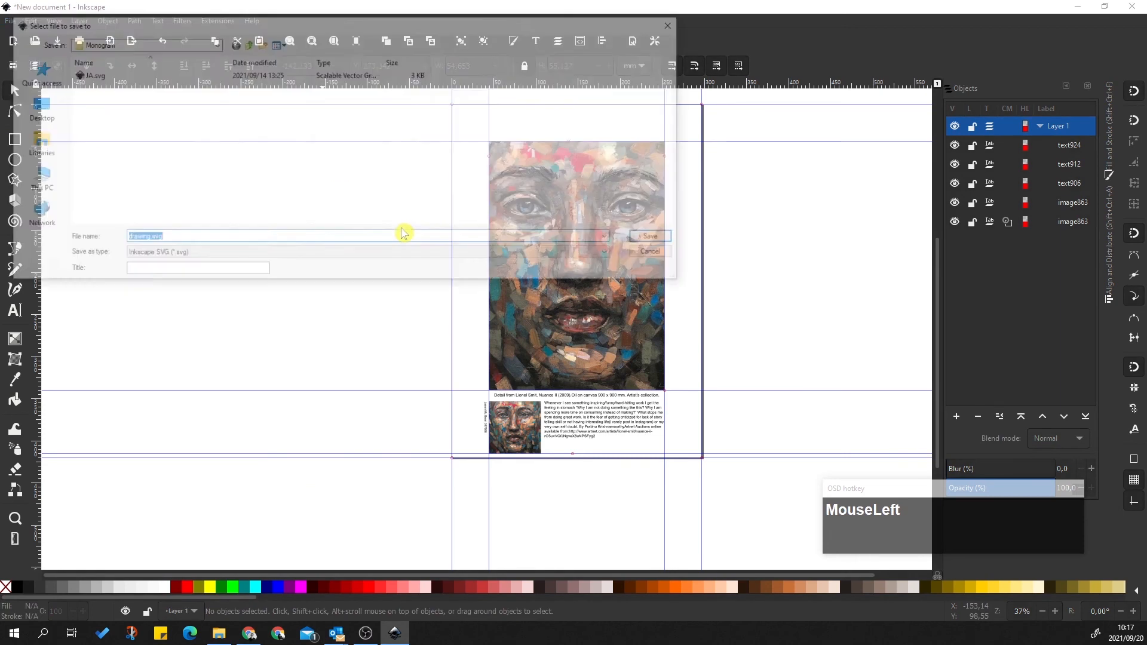
pyautogui.click(158, 255)
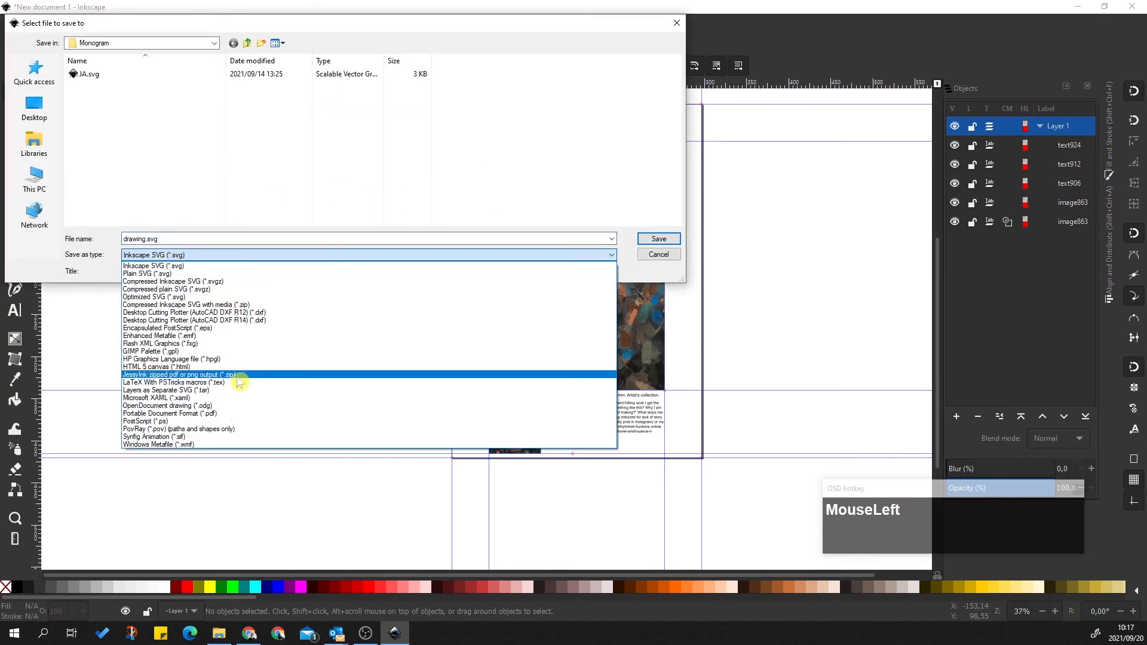
pyautogui.click(158, 413)
# Save the file as 'A3 INKSCAPE' on the Desktop, accepting the PDF export settings
pyautogui.doubleClick(182, 238)
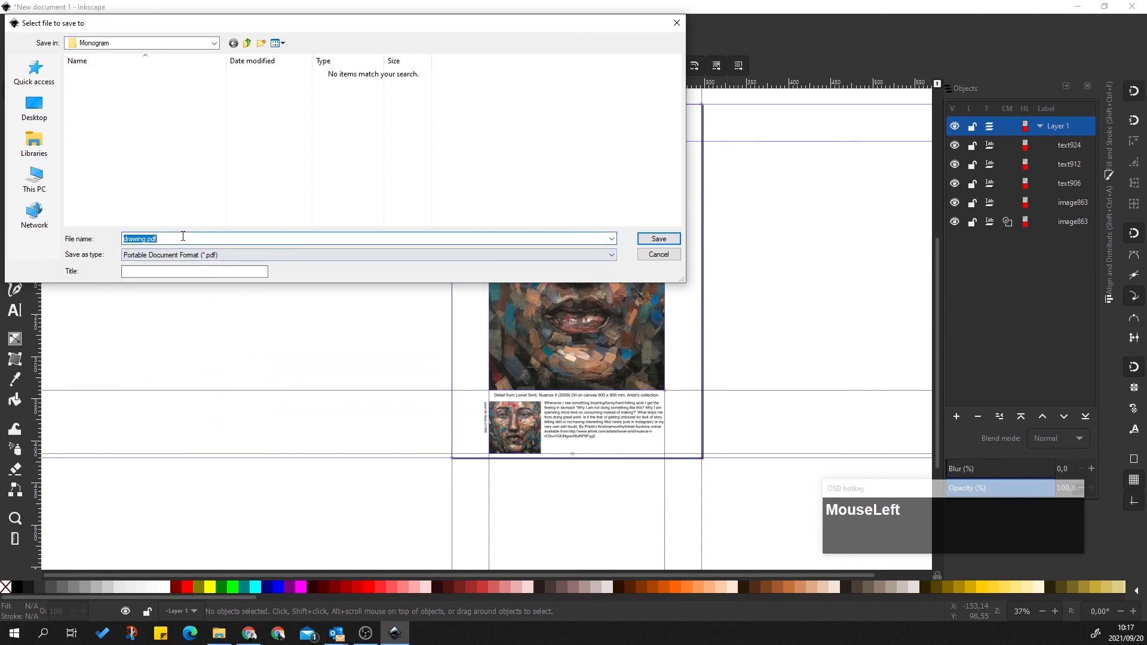
pyautogui.write('A')
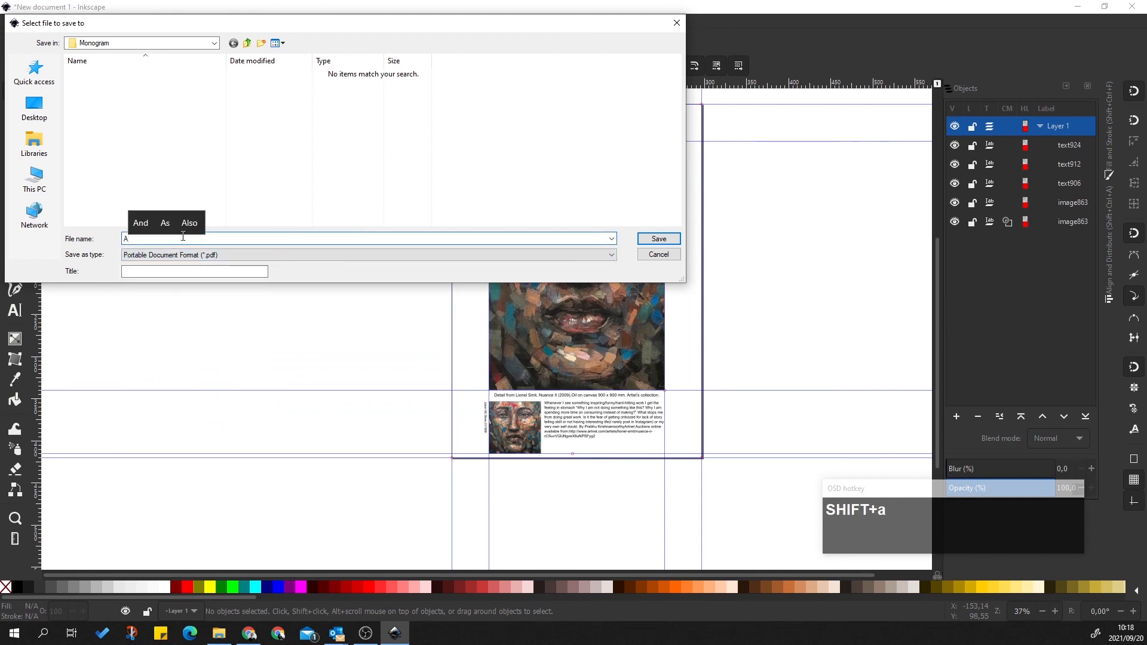
pyautogui.write('#')
pyautogui.press('BackSpace')
pyautogui.write('4')
pyautogui.press('BackSpace')
pyautogui.write('3 I')
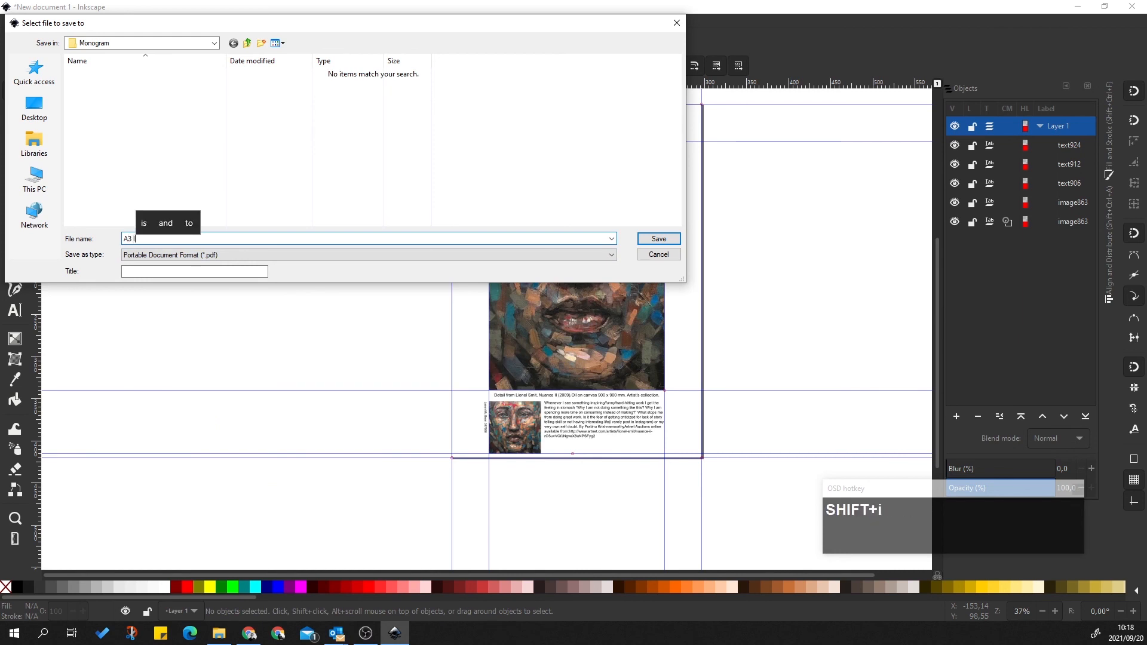
pyautogui.write('NKSCPE')
pyautogui.click(189, 224)
pyautogui.click(145, 43)
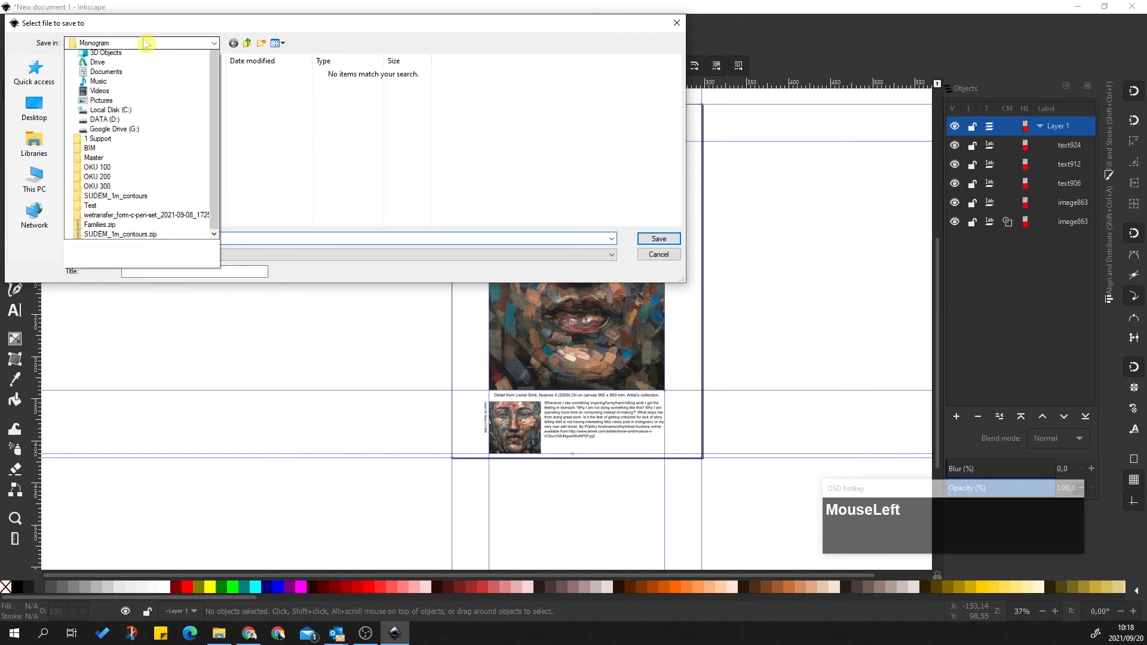
pyautogui.click(102, 122)
pyautogui.click(659, 238)
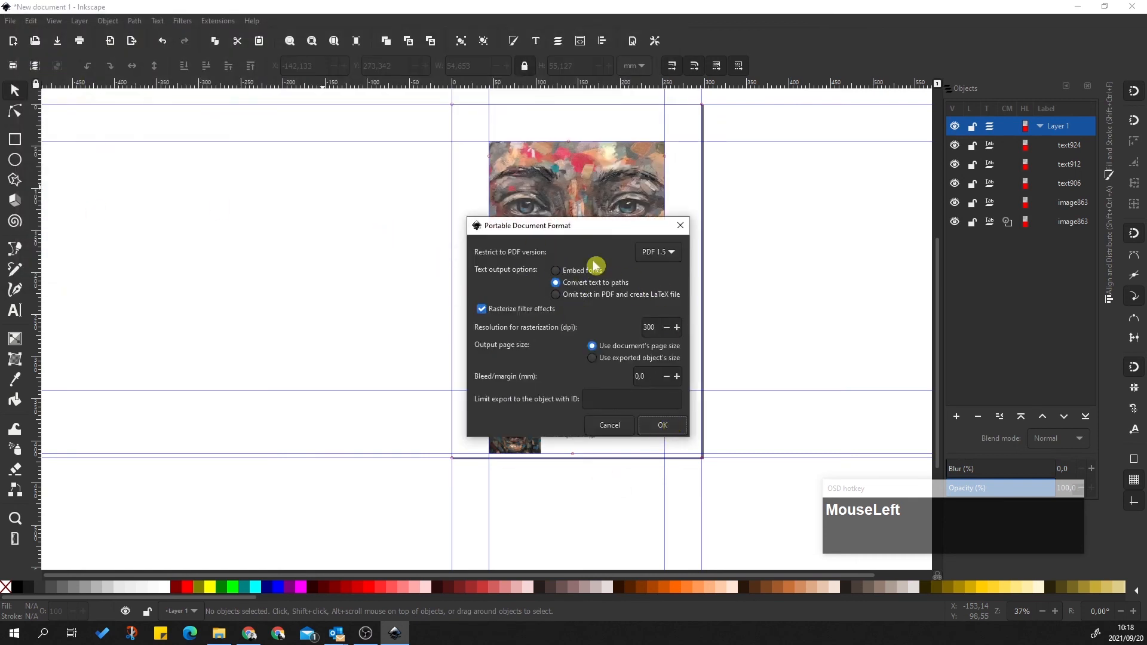
pyautogui.click(662, 426)
# Open A3 INKSCAPE.pdf from the Desktop to check it, then close it
pyautogui.click(1076, 7)
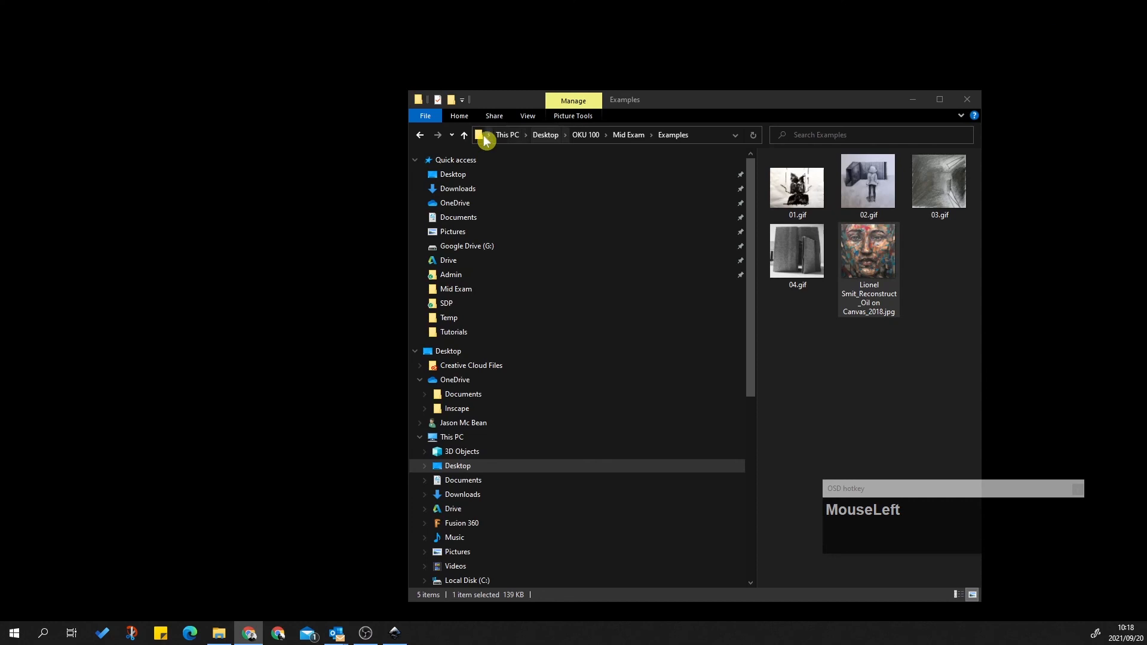
pyautogui.click(454, 175)
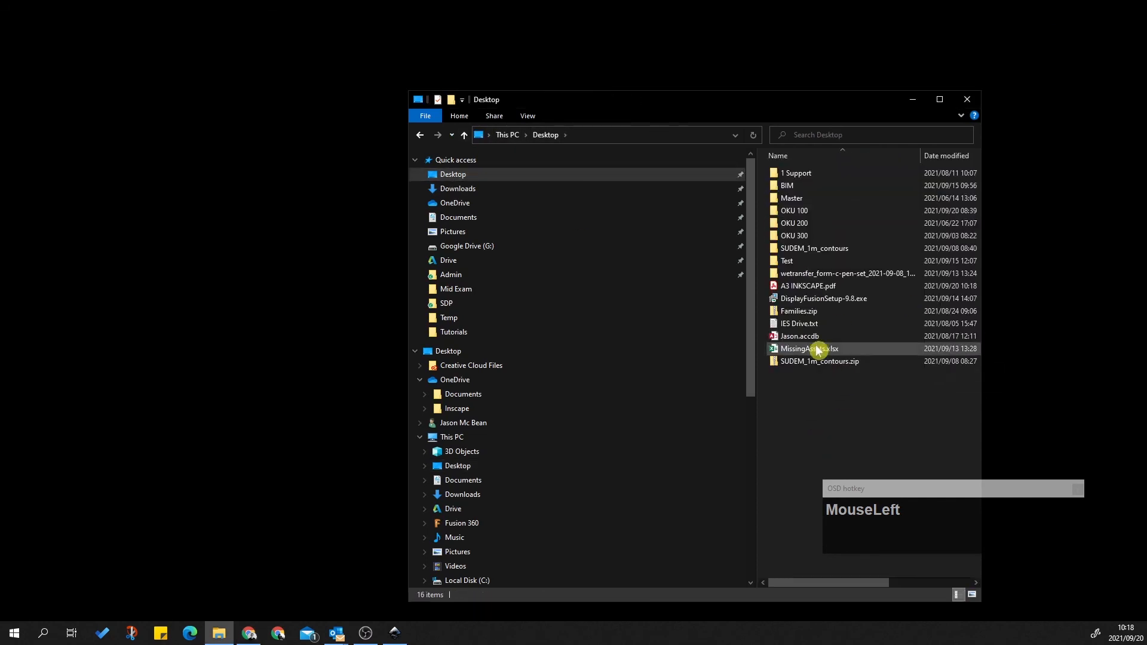
pyautogui.doubleClick(814, 289)
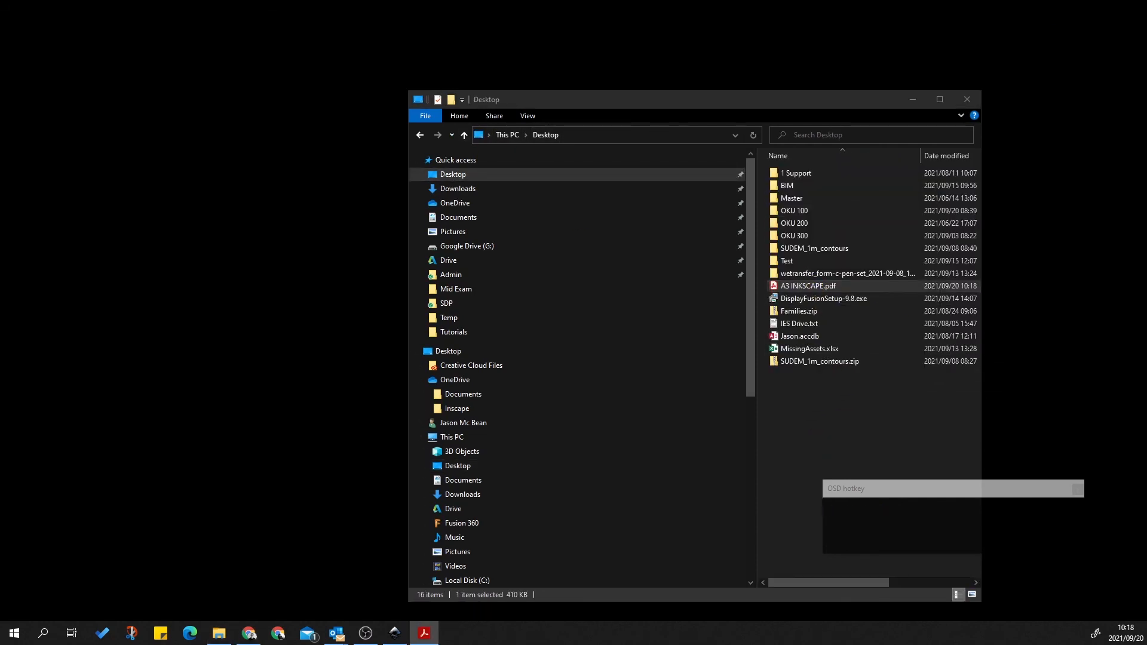
pyautogui.keyDown('ctrl'); pyautogui.scroll(-4, 641, 369); pyautogui.keyUp('ctrl')
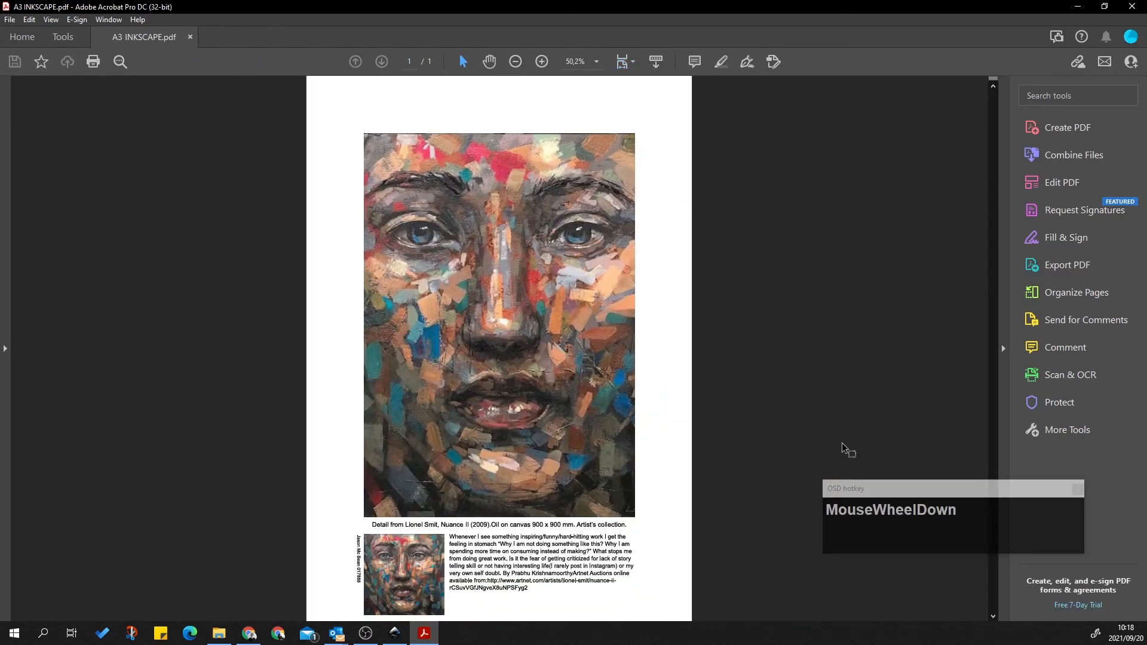
pyautogui.click(1132, 7)
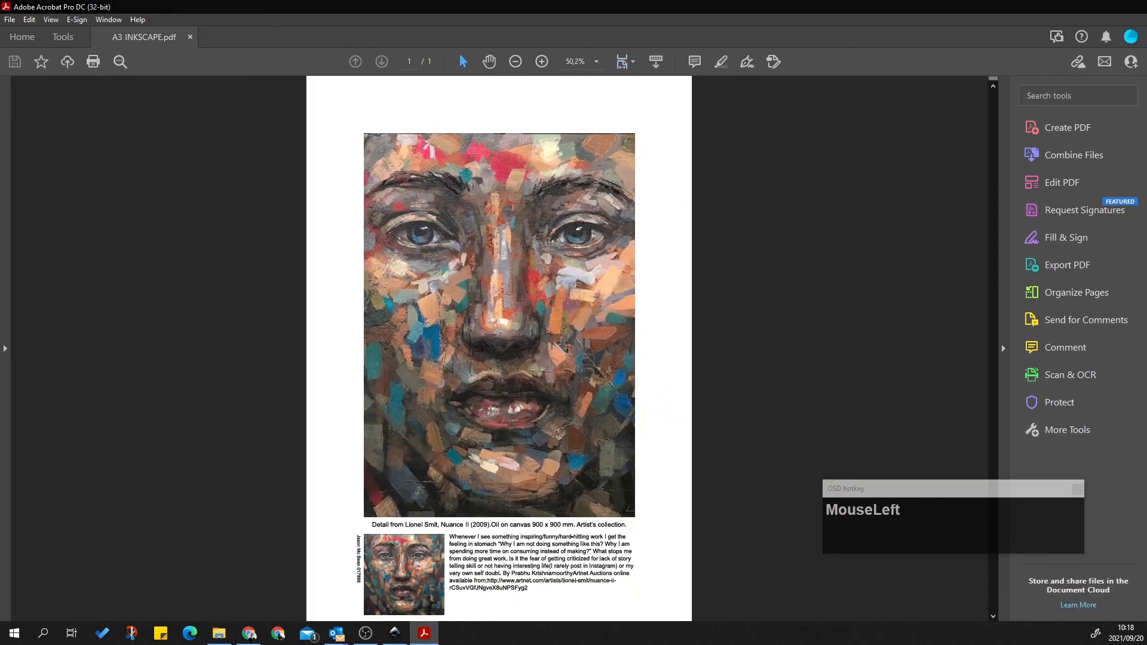